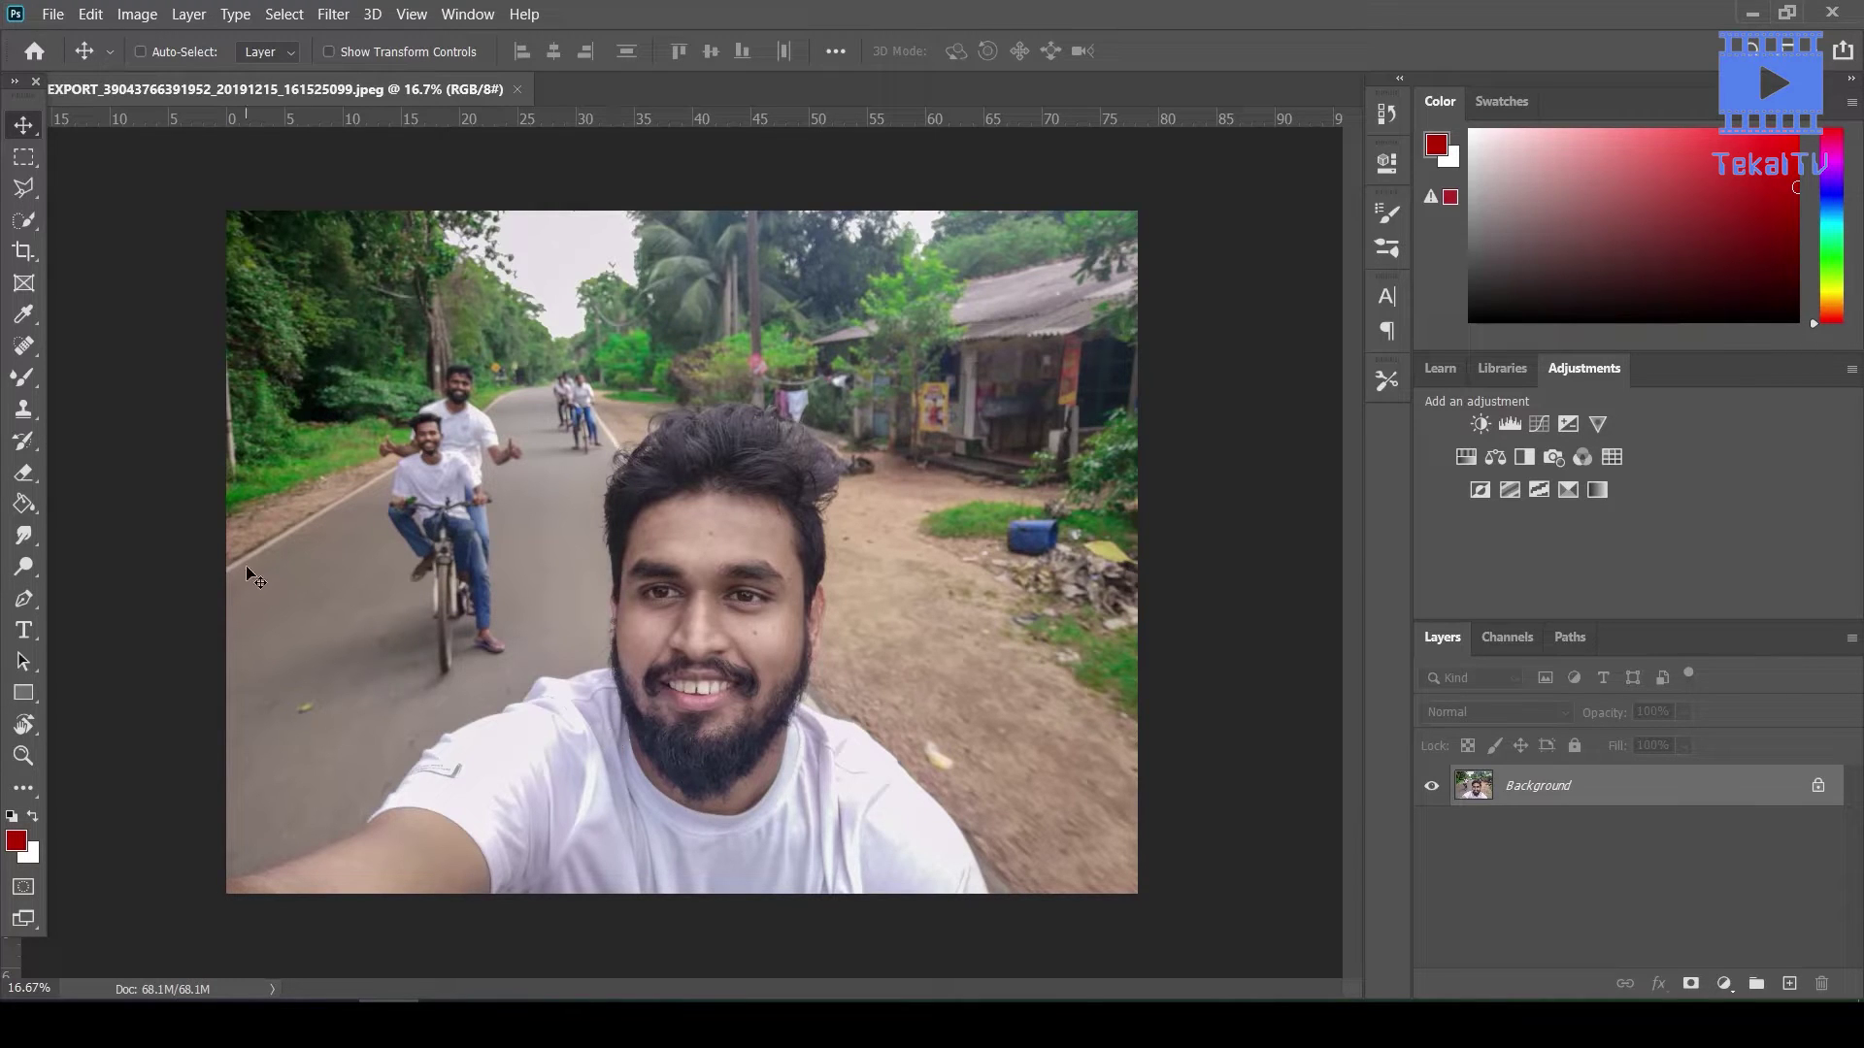
# Switch from the Lasso group to the Quick Selection Tool and view its flyout
pyautogui.click(30, 192)
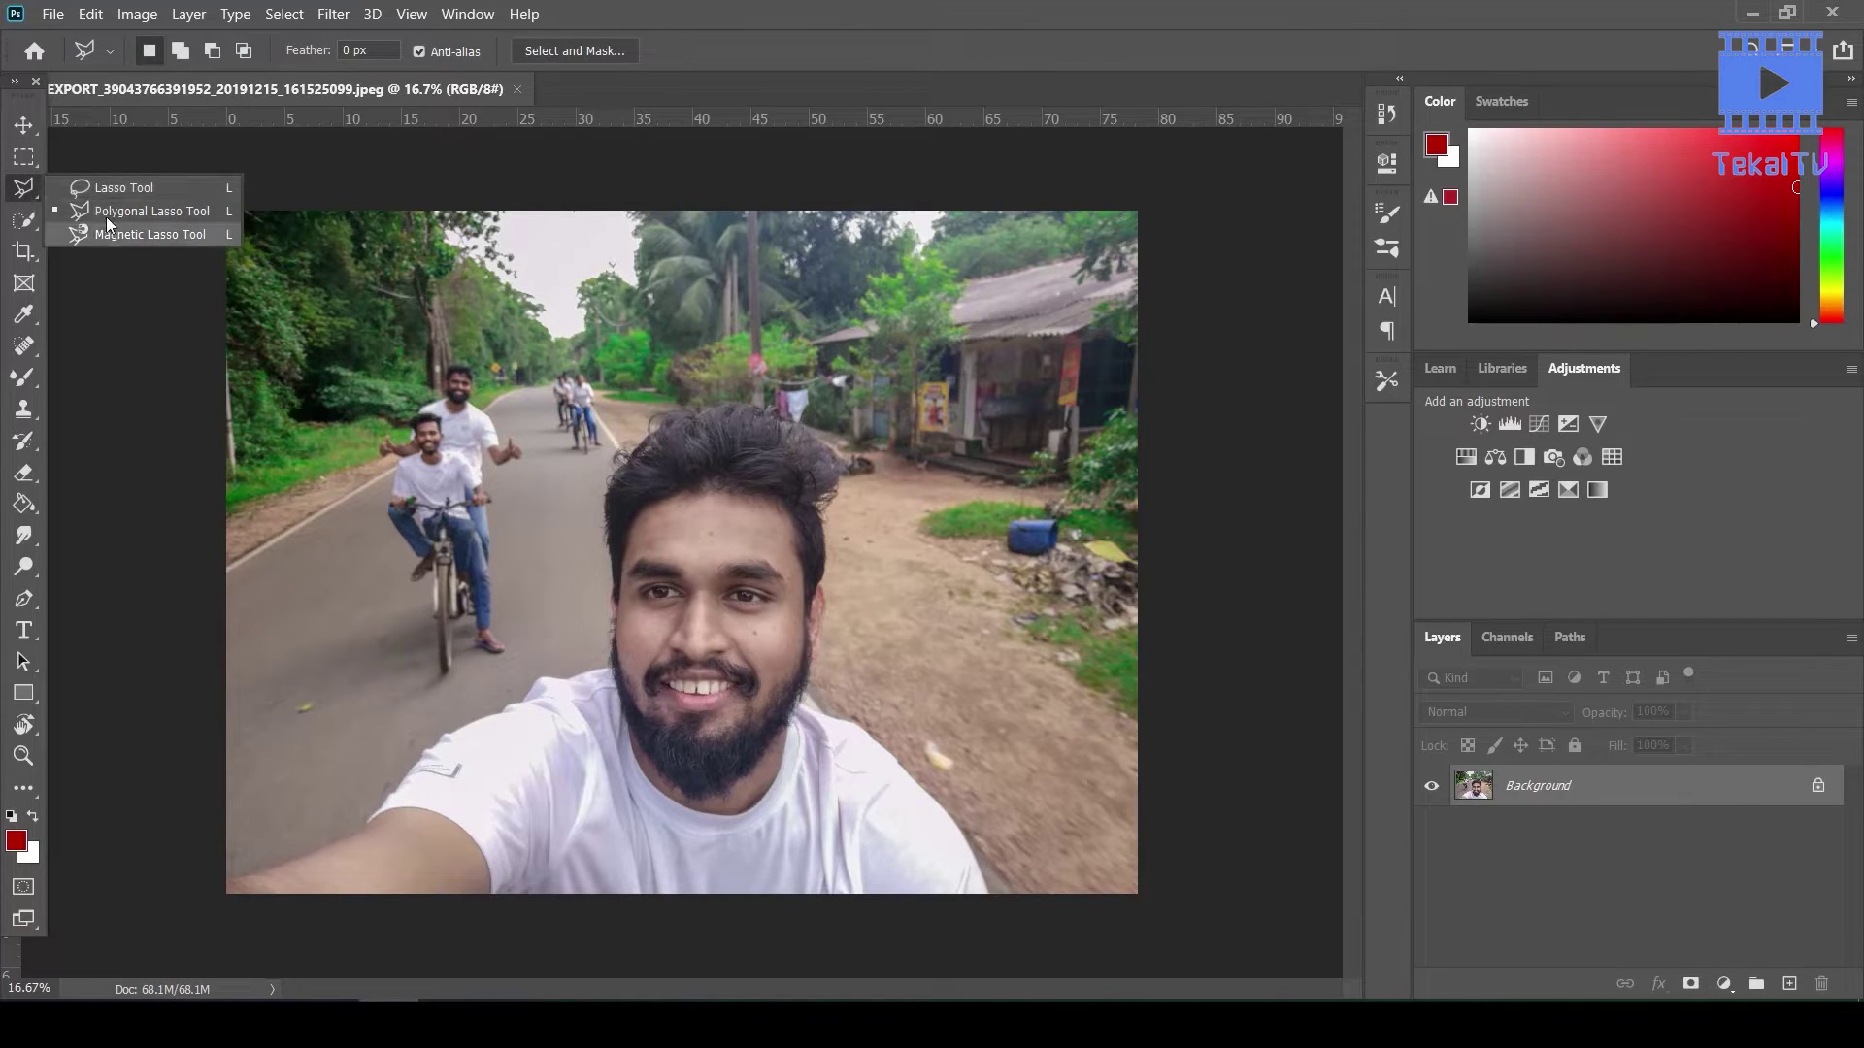
pyautogui.click(22, 220)
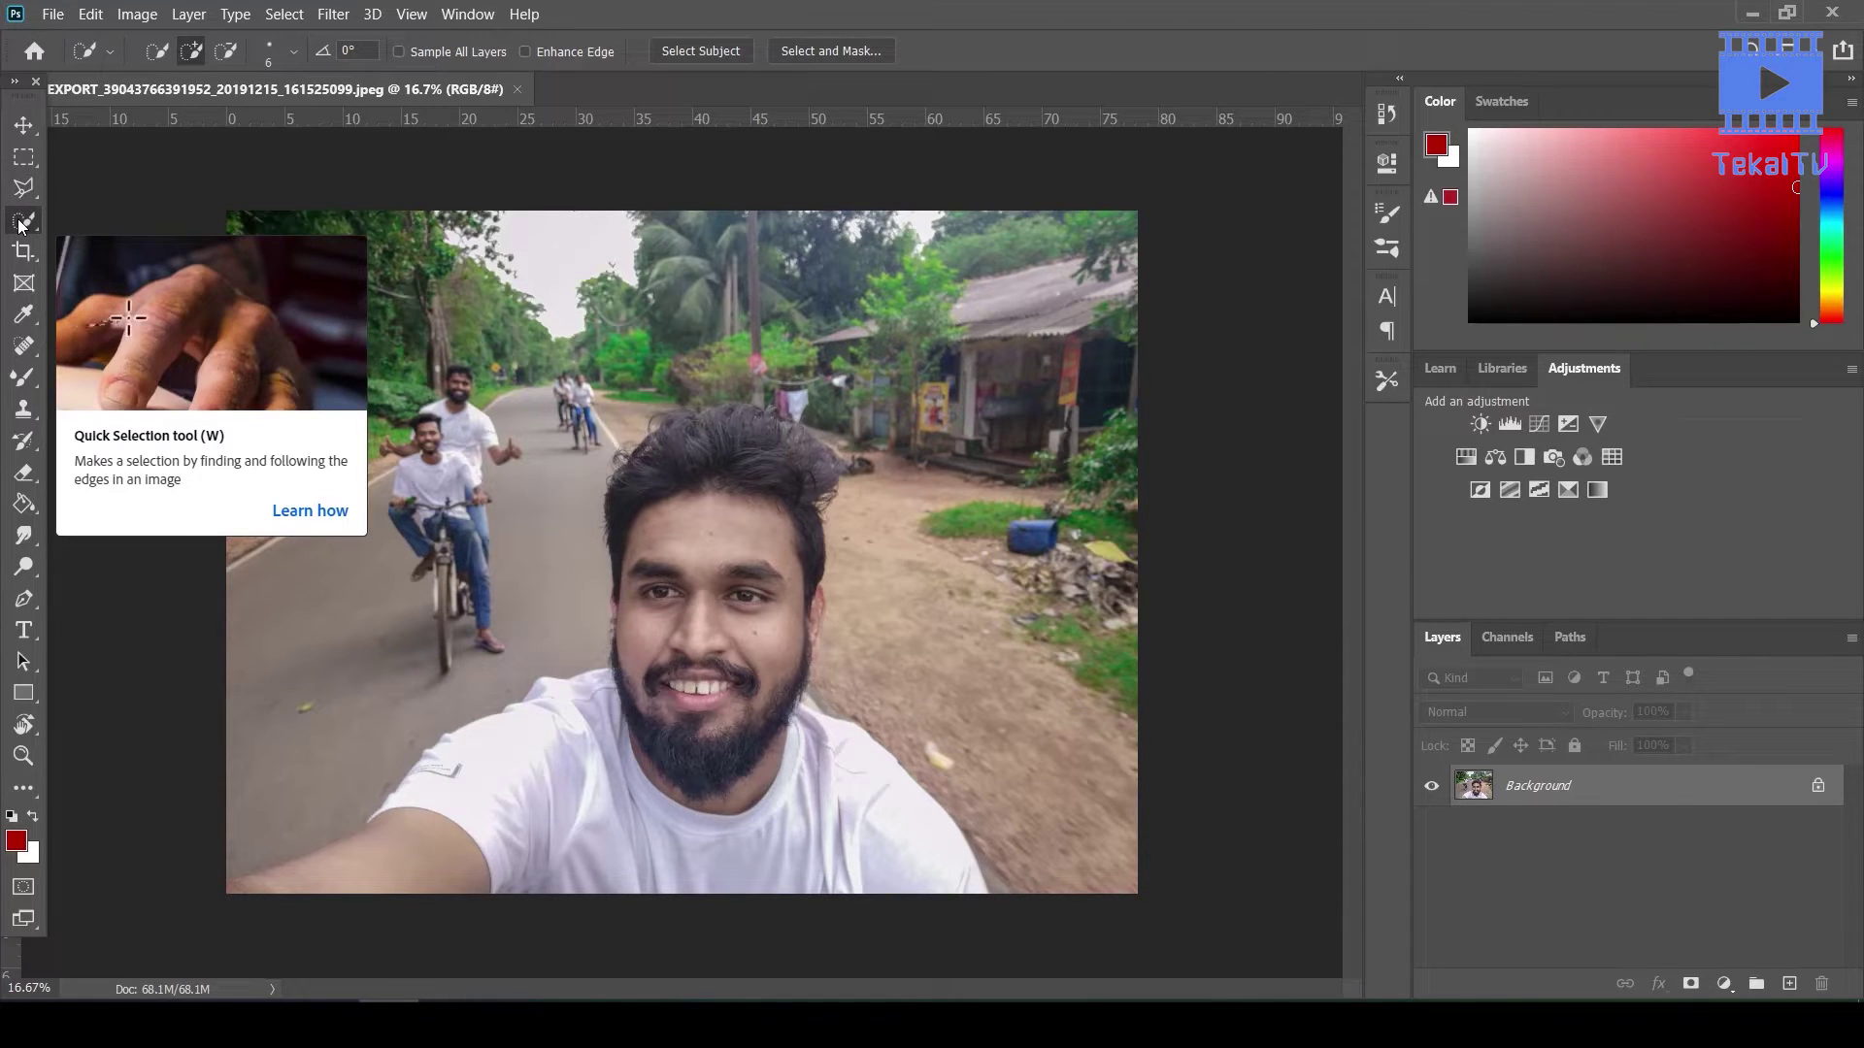
pyautogui.rightClick(20, 224)
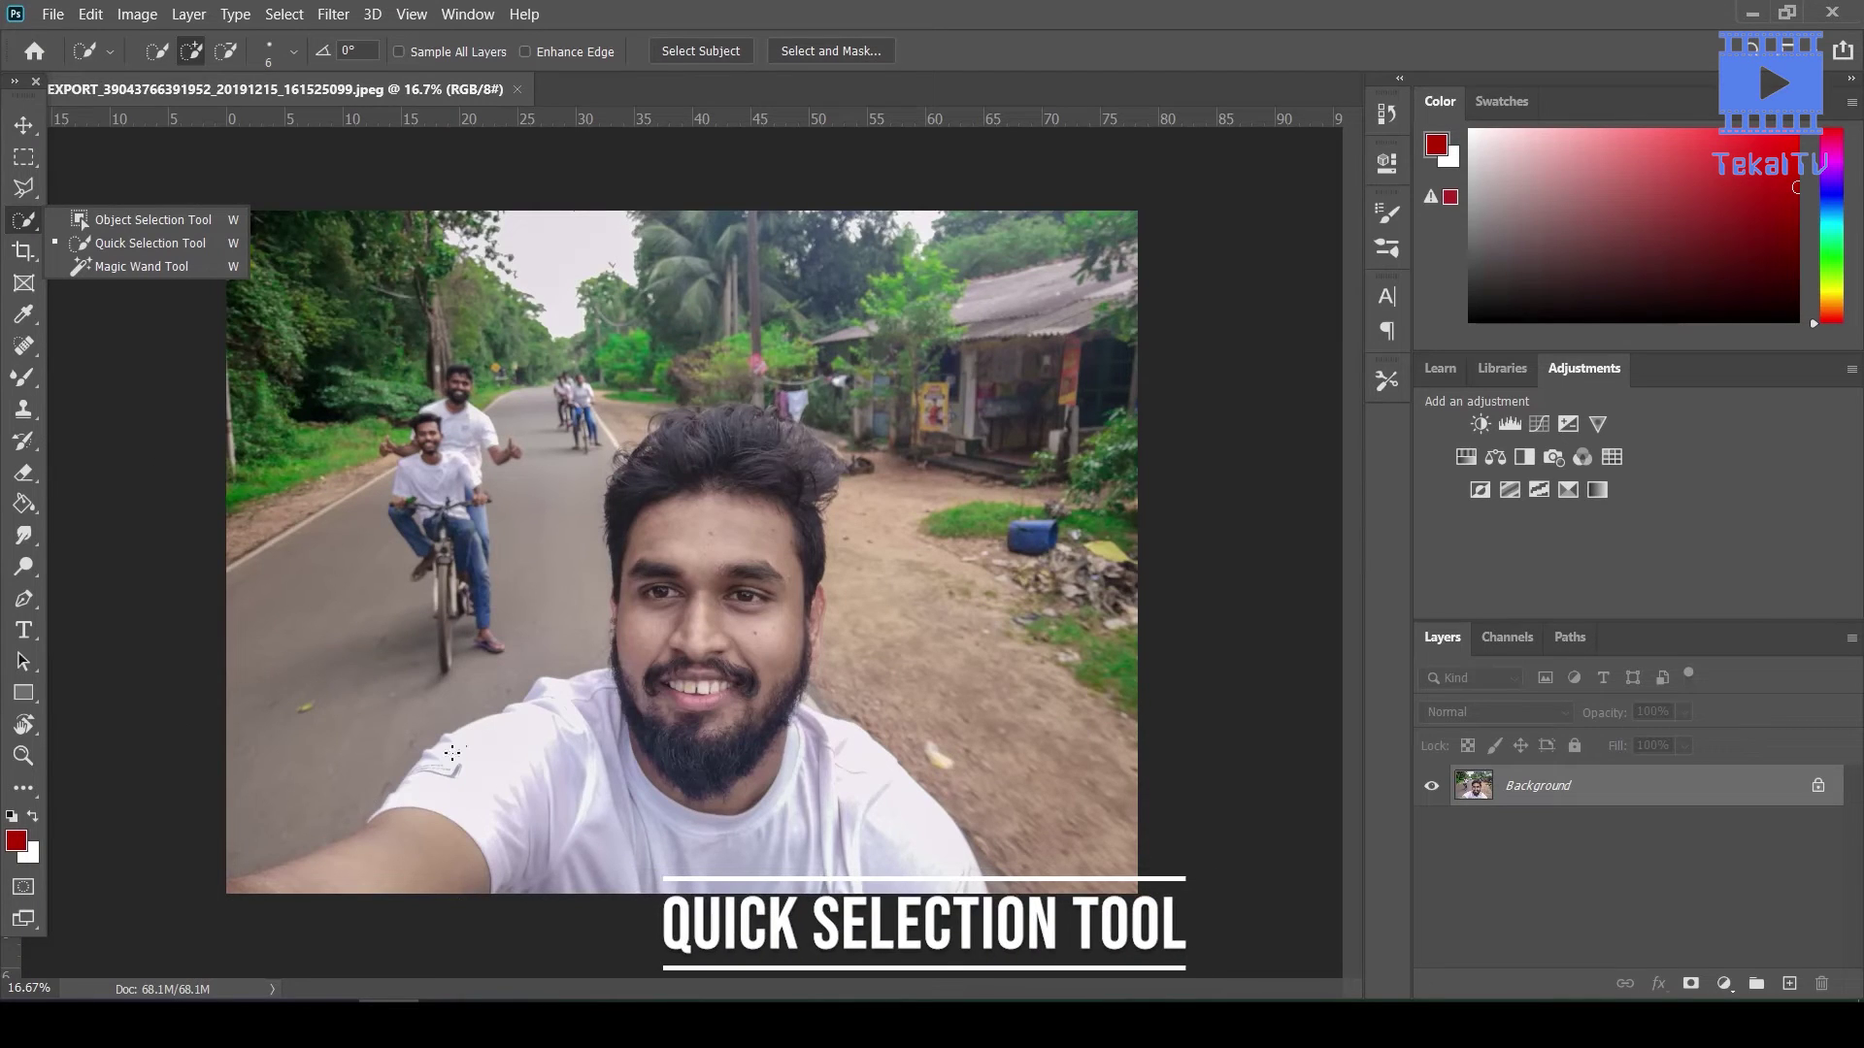
# Paint a Quick Selection over the man's arm, shoulder, face, hair and left side
pyautogui.click(377, 890)
pyautogui.moveTo(378, 890)
pyautogui.mouseDown()
pyautogui.moveTo(723, 645)
pyautogui.moveTo(776, 670)
pyautogui.mouseUp()
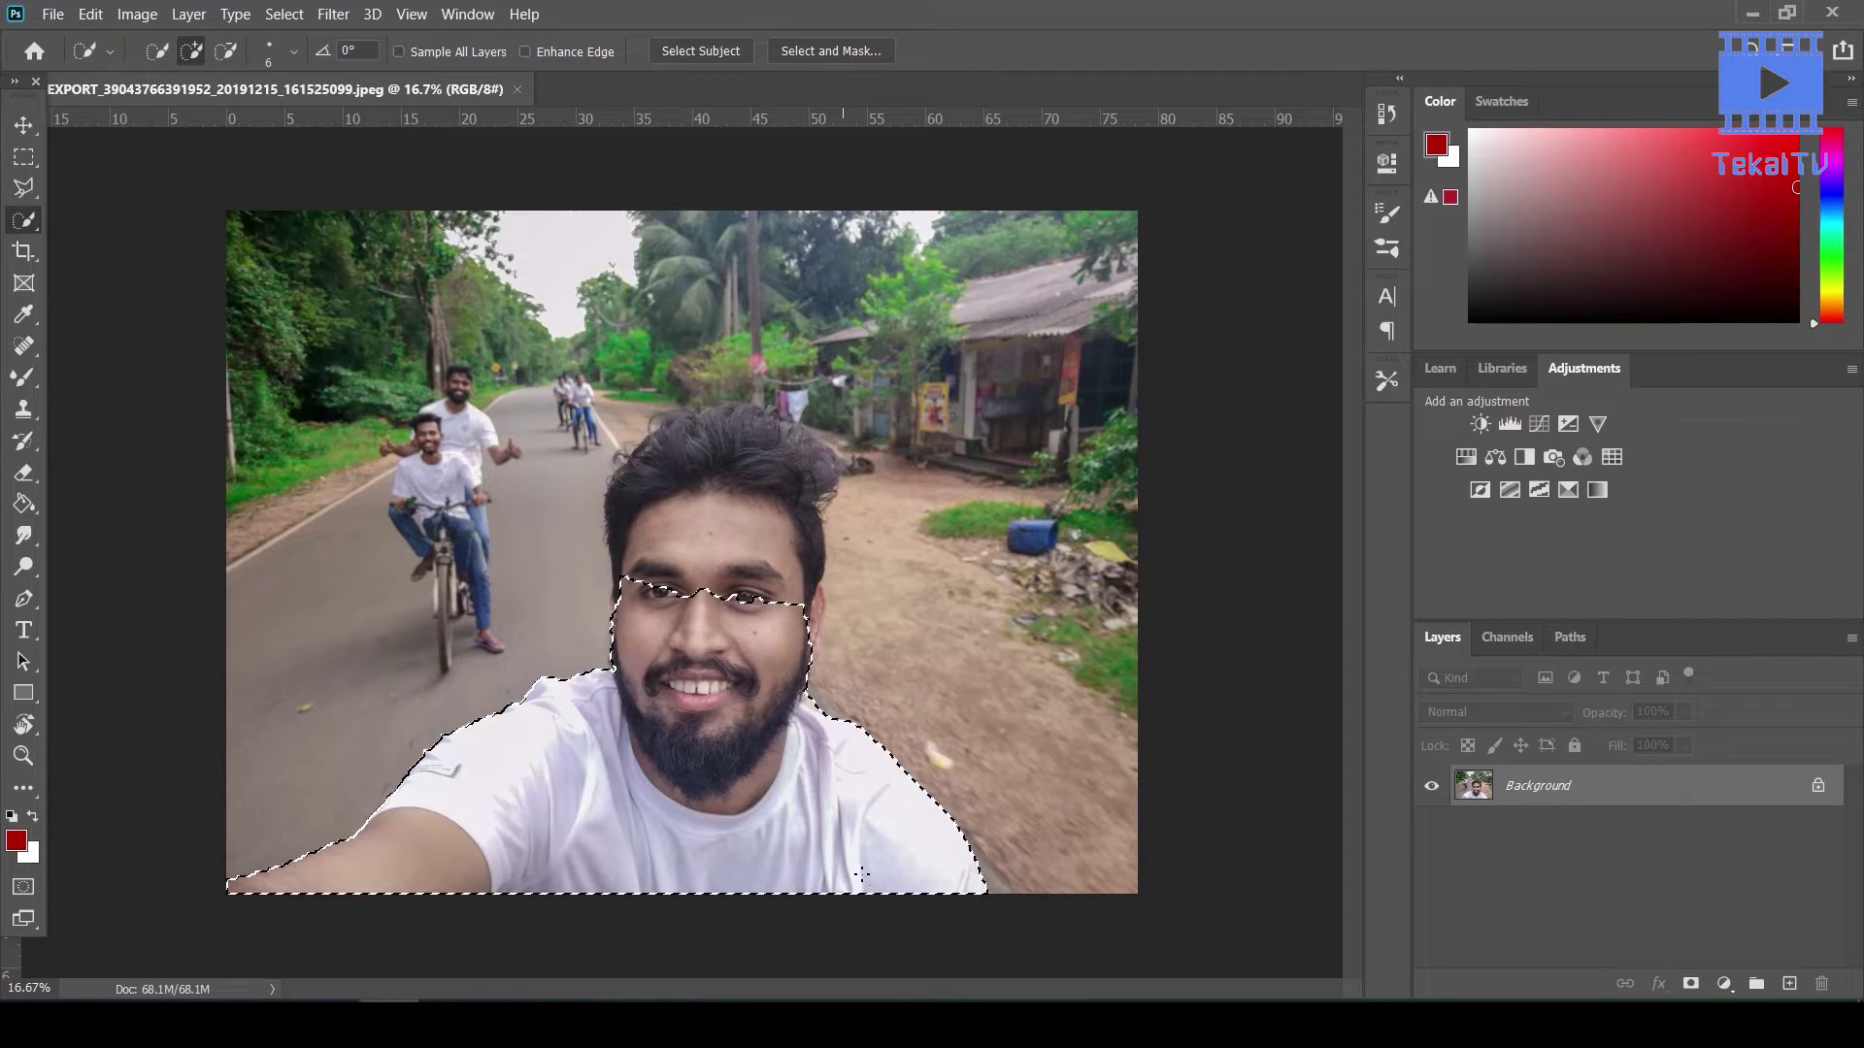
pyautogui.moveTo(701, 617)
pyautogui.mouseDown()
pyautogui.moveTo(627, 486)
pyautogui.moveTo(686, 444)
pyautogui.mouseUp()
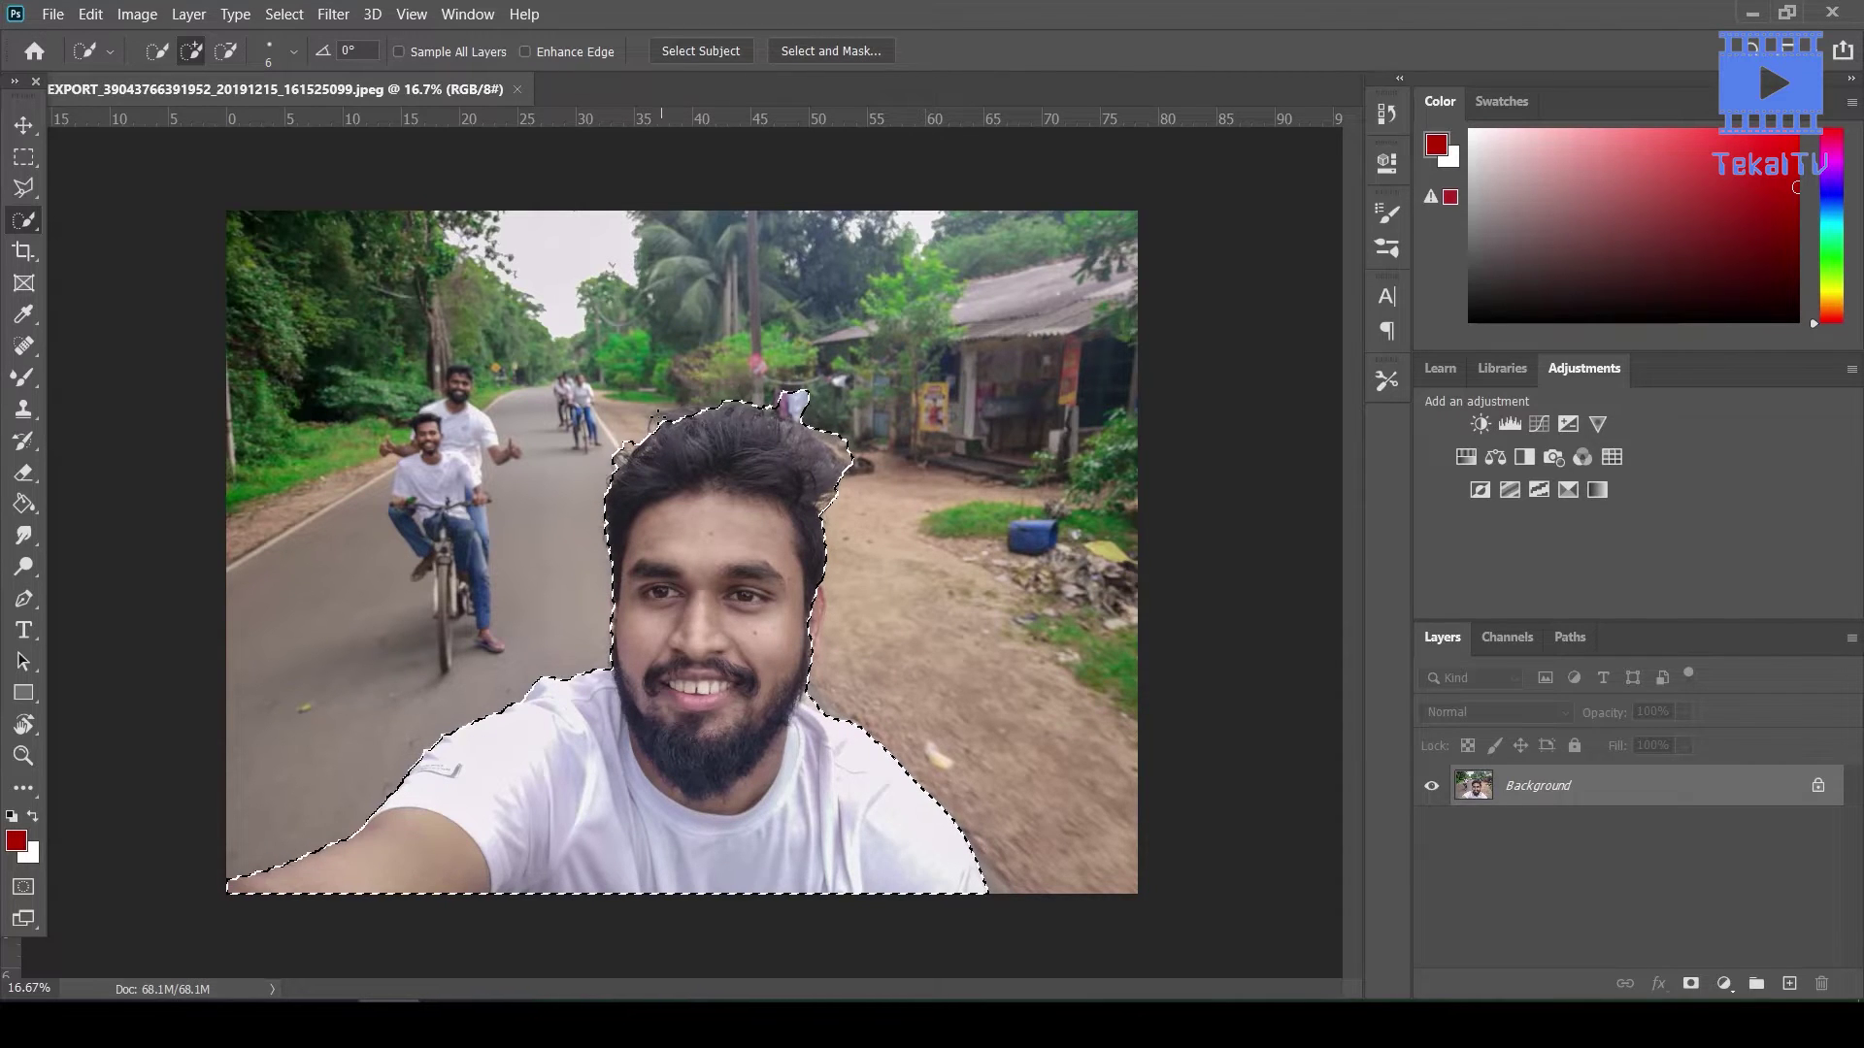
pyautogui.click(658, 417)
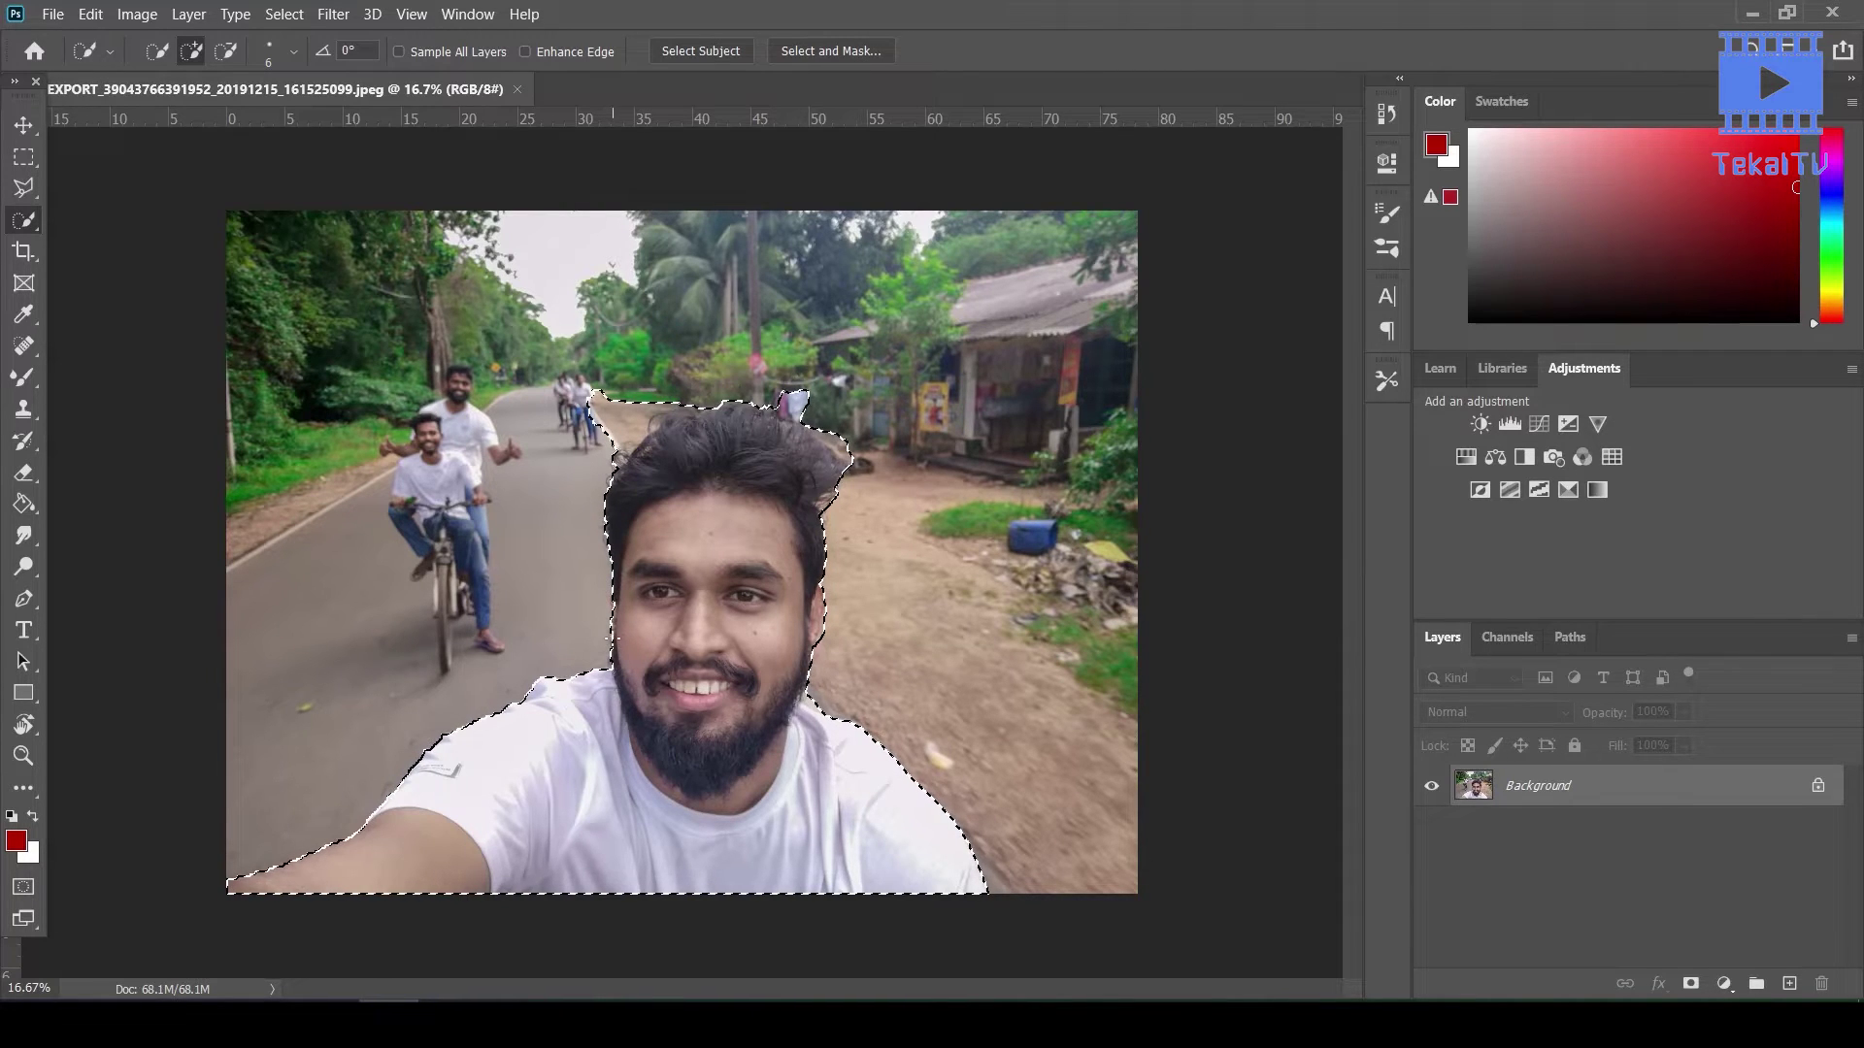
pyautogui.moveTo(609, 592)
pyautogui.mouseDown()
pyautogui.moveTo(612, 677)
pyautogui.moveTo(612, 644)
pyautogui.mouseUp()
pyautogui.click(415, 558)
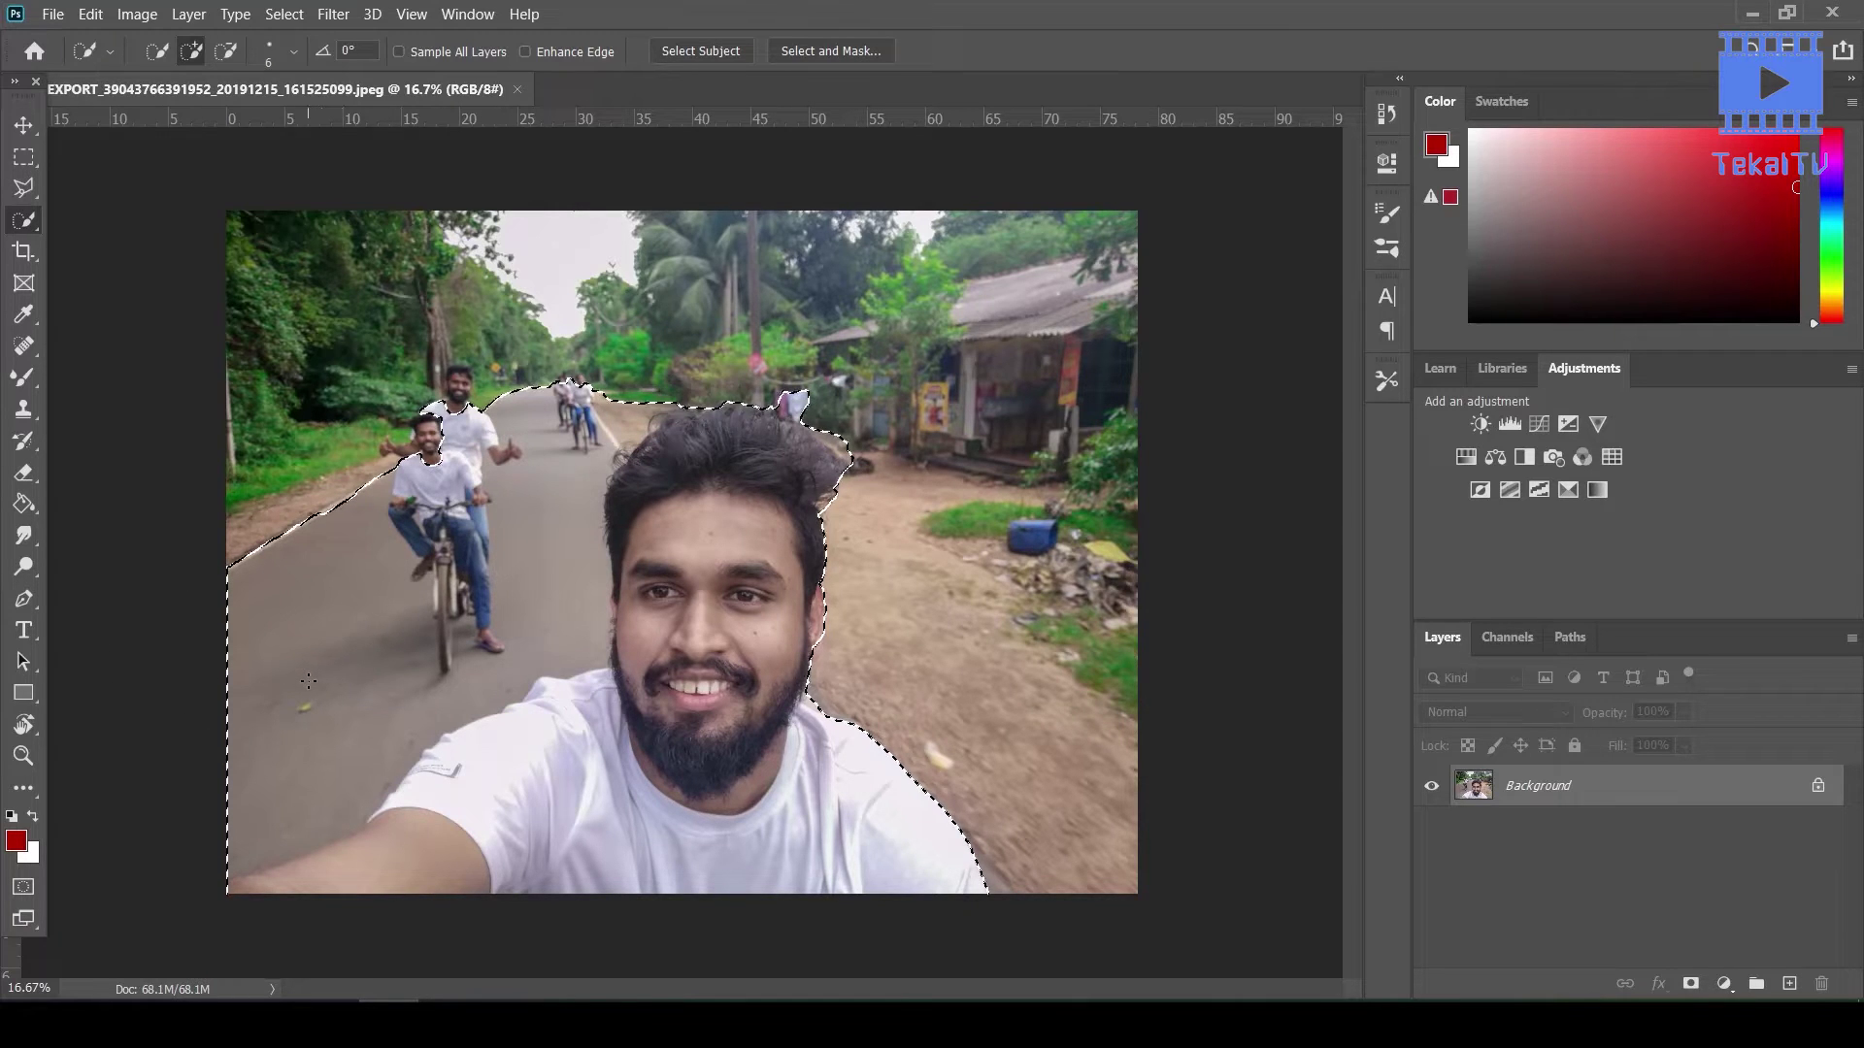
# Alt-subtract the road, cyclists and stray patch above the hair, tidying the hair edge
pyautogui.press('alt')
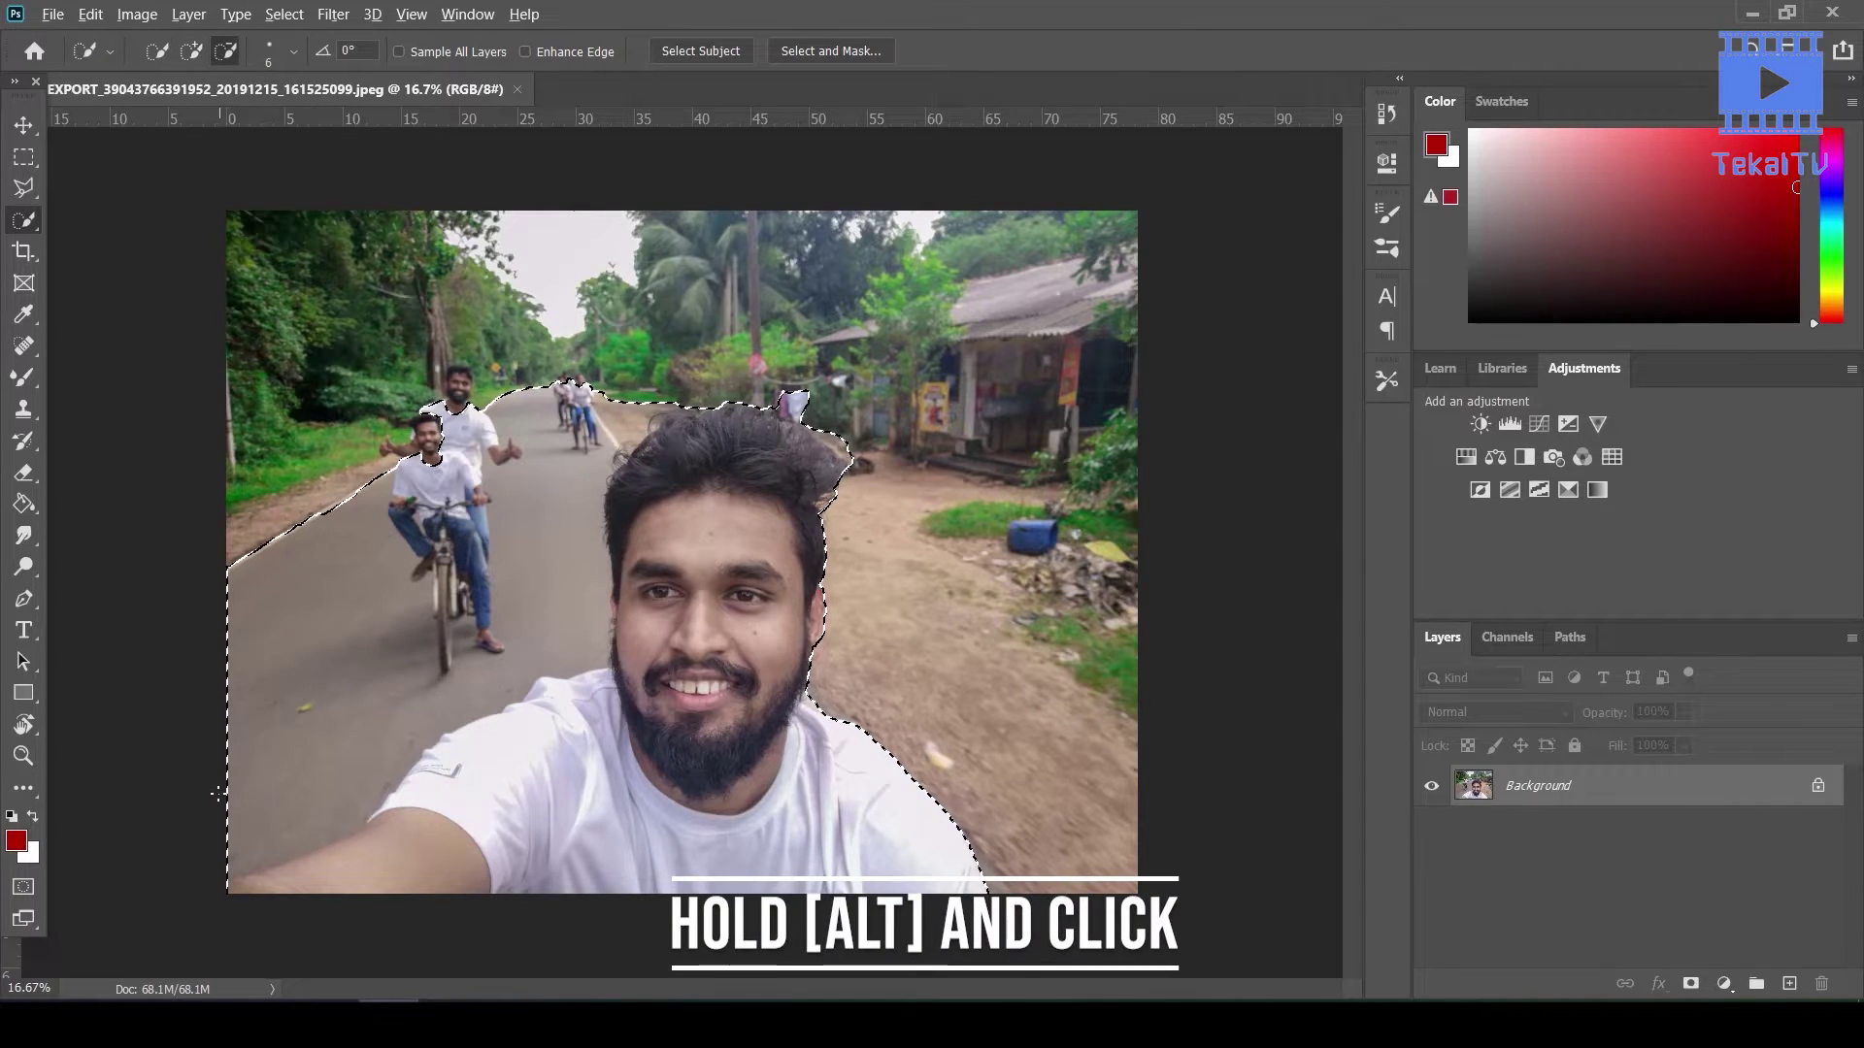
pyautogui.keyDown('alt'); pyautogui.click(400, 699); pyautogui.keyUp('alt')
pyautogui.keyDown('alt'); pyautogui.click(427, 525); pyautogui.keyUp('alt')
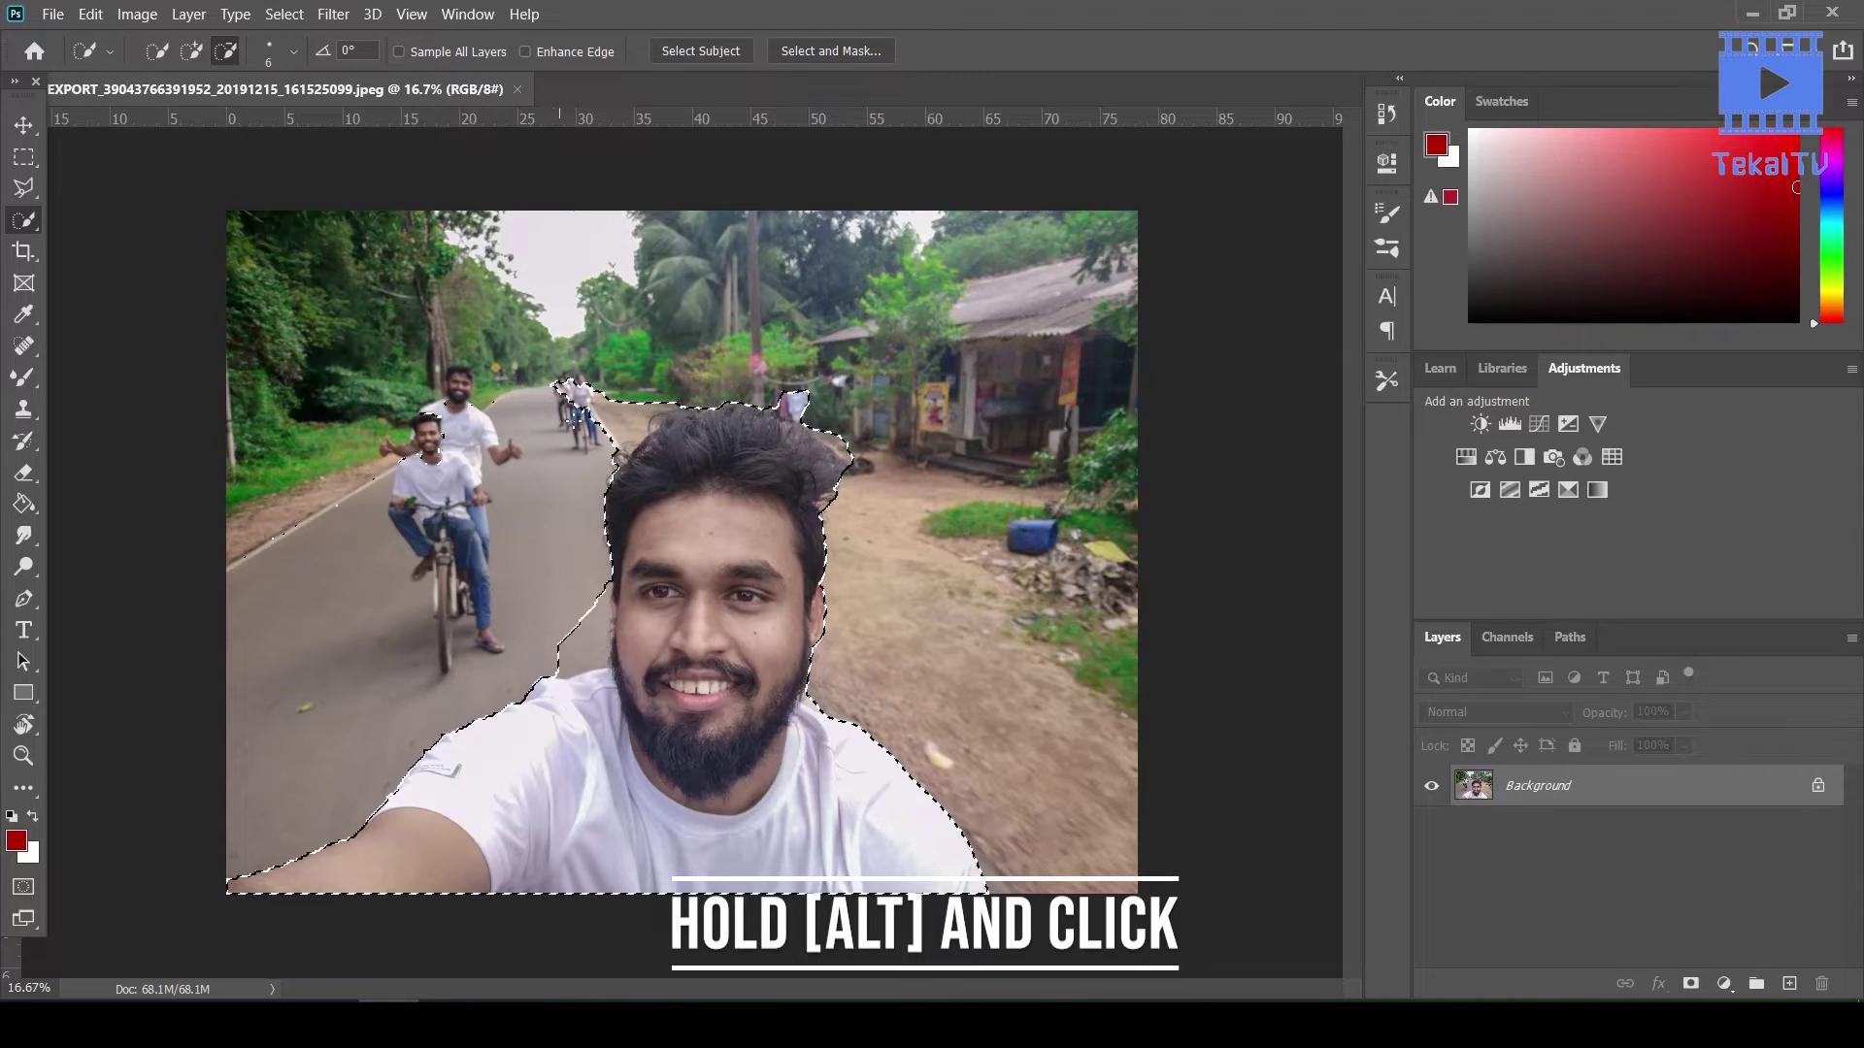
pyautogui.keyDown('alt'); pyautogui.click(606, 413); pyautogui.keyUp('alt')
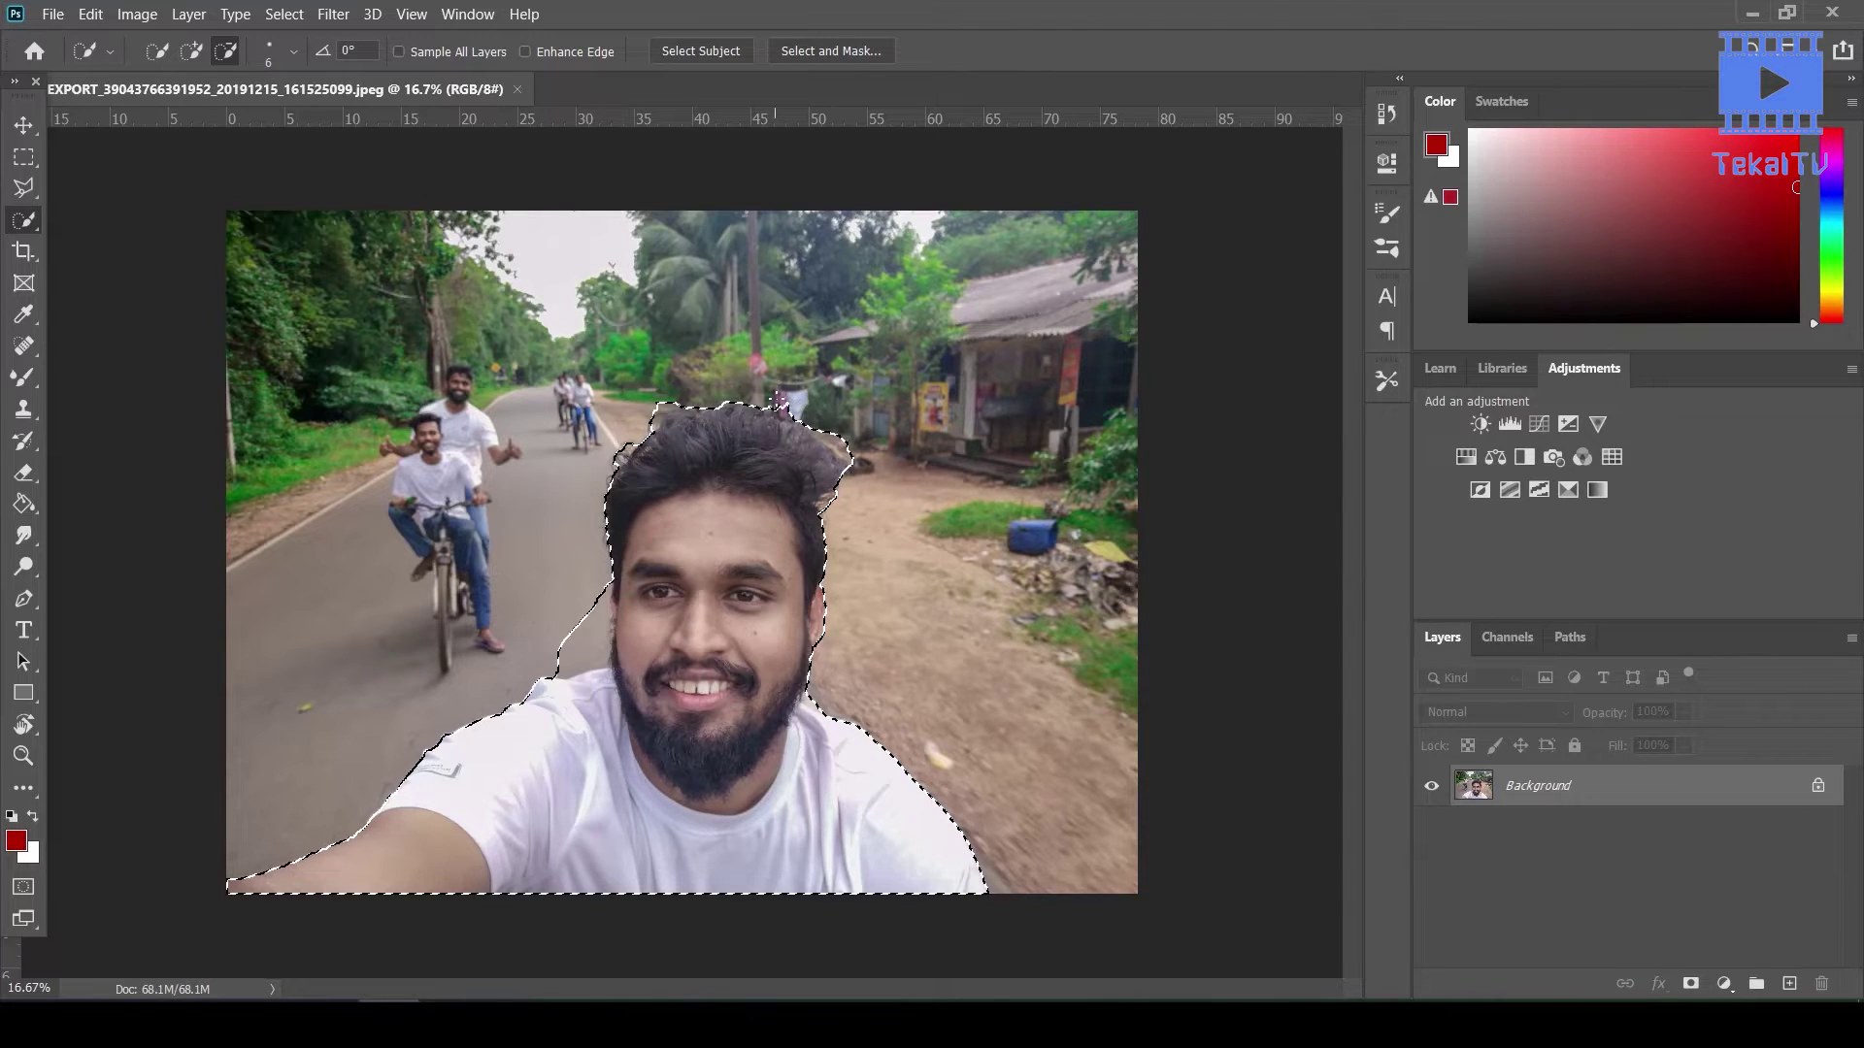
pyautogui.keyDown('alt'); pyautogui.click(779, 401); pyautogui.keyUp('alt')
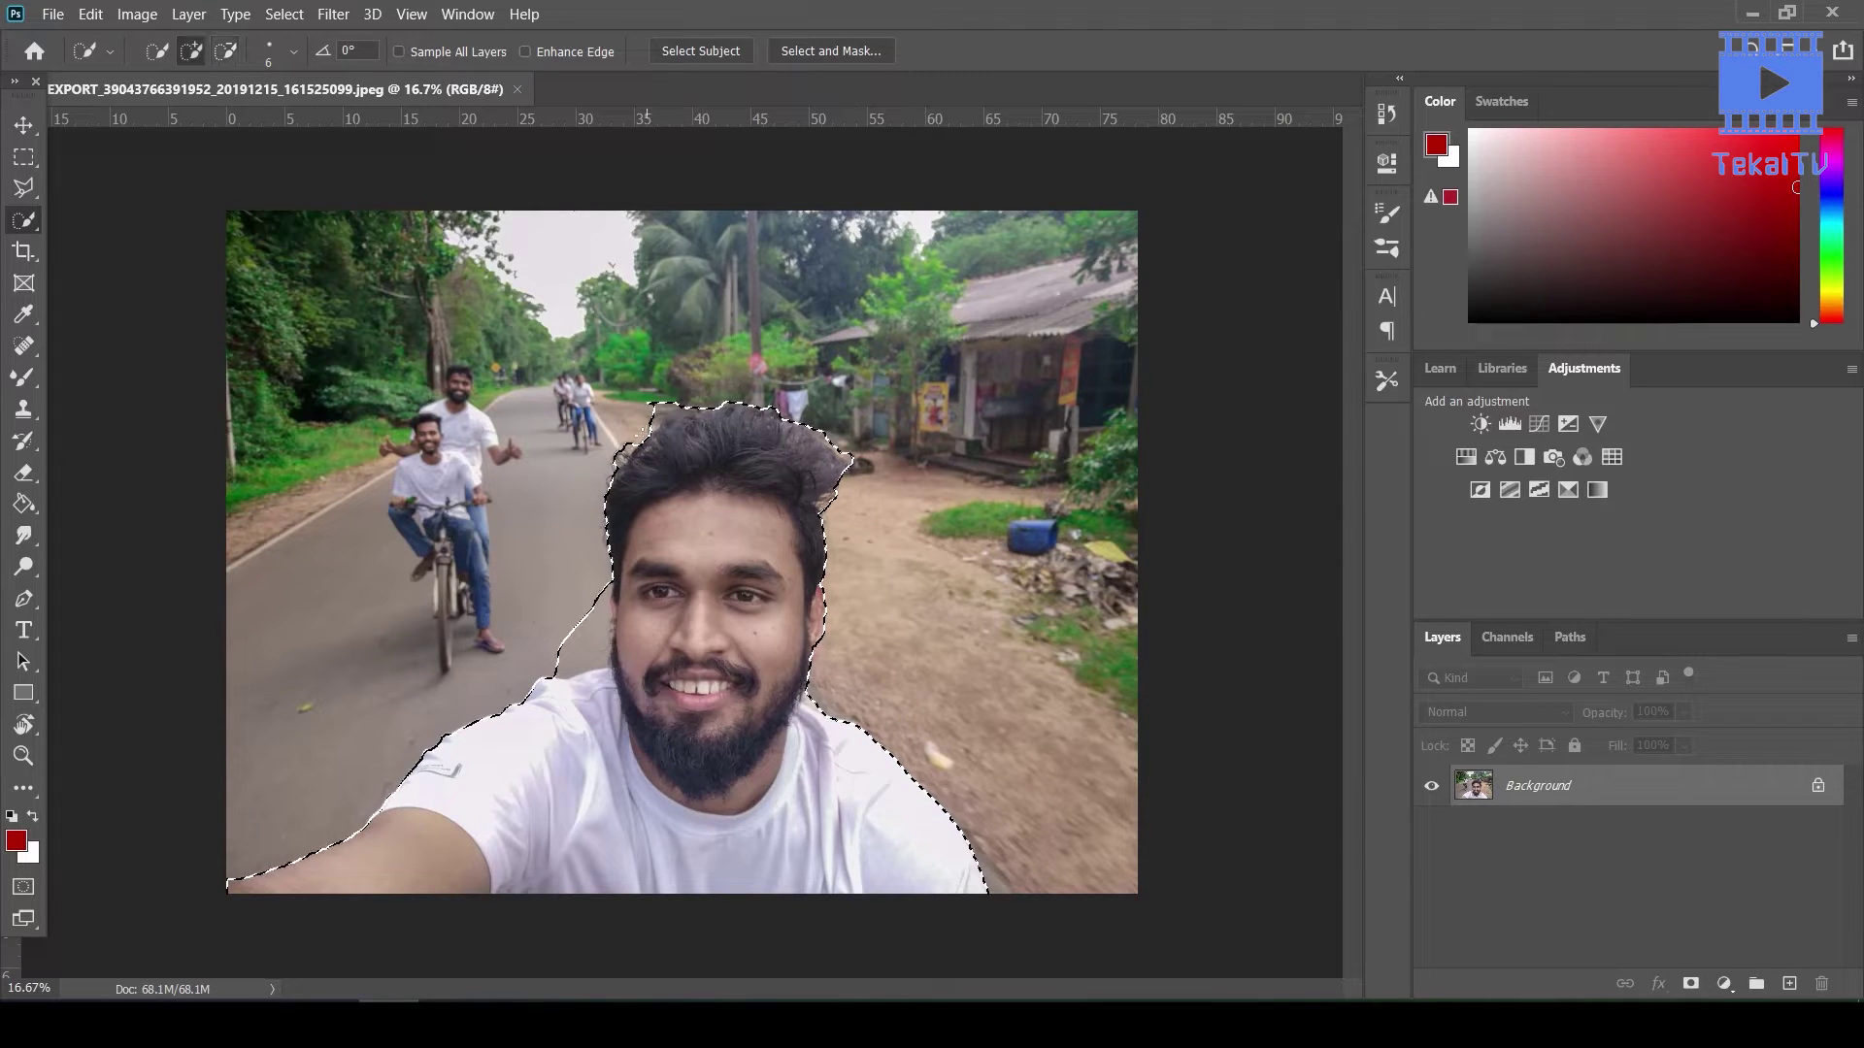
pyautogui.click(650, 417)
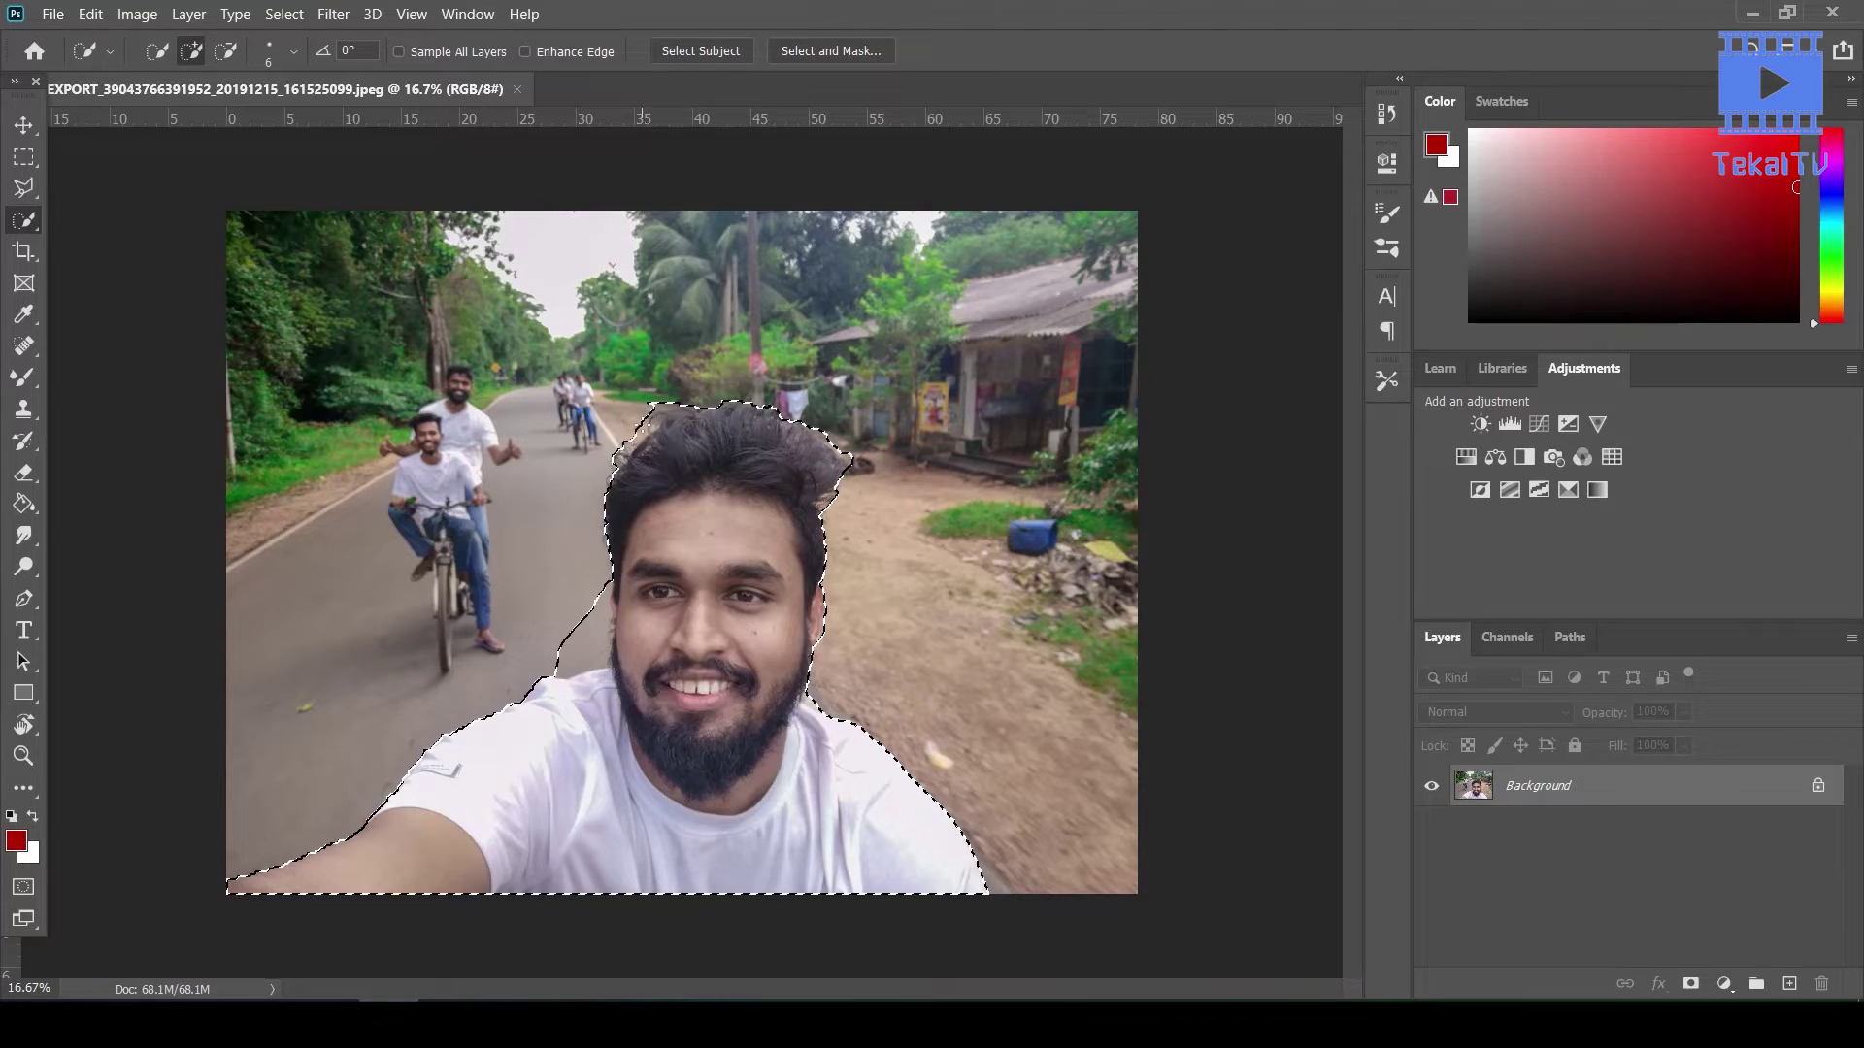
pyautogui.keyDown('alt'); pyautogui.click(641, 413); pyautogui.keyUp('alt')
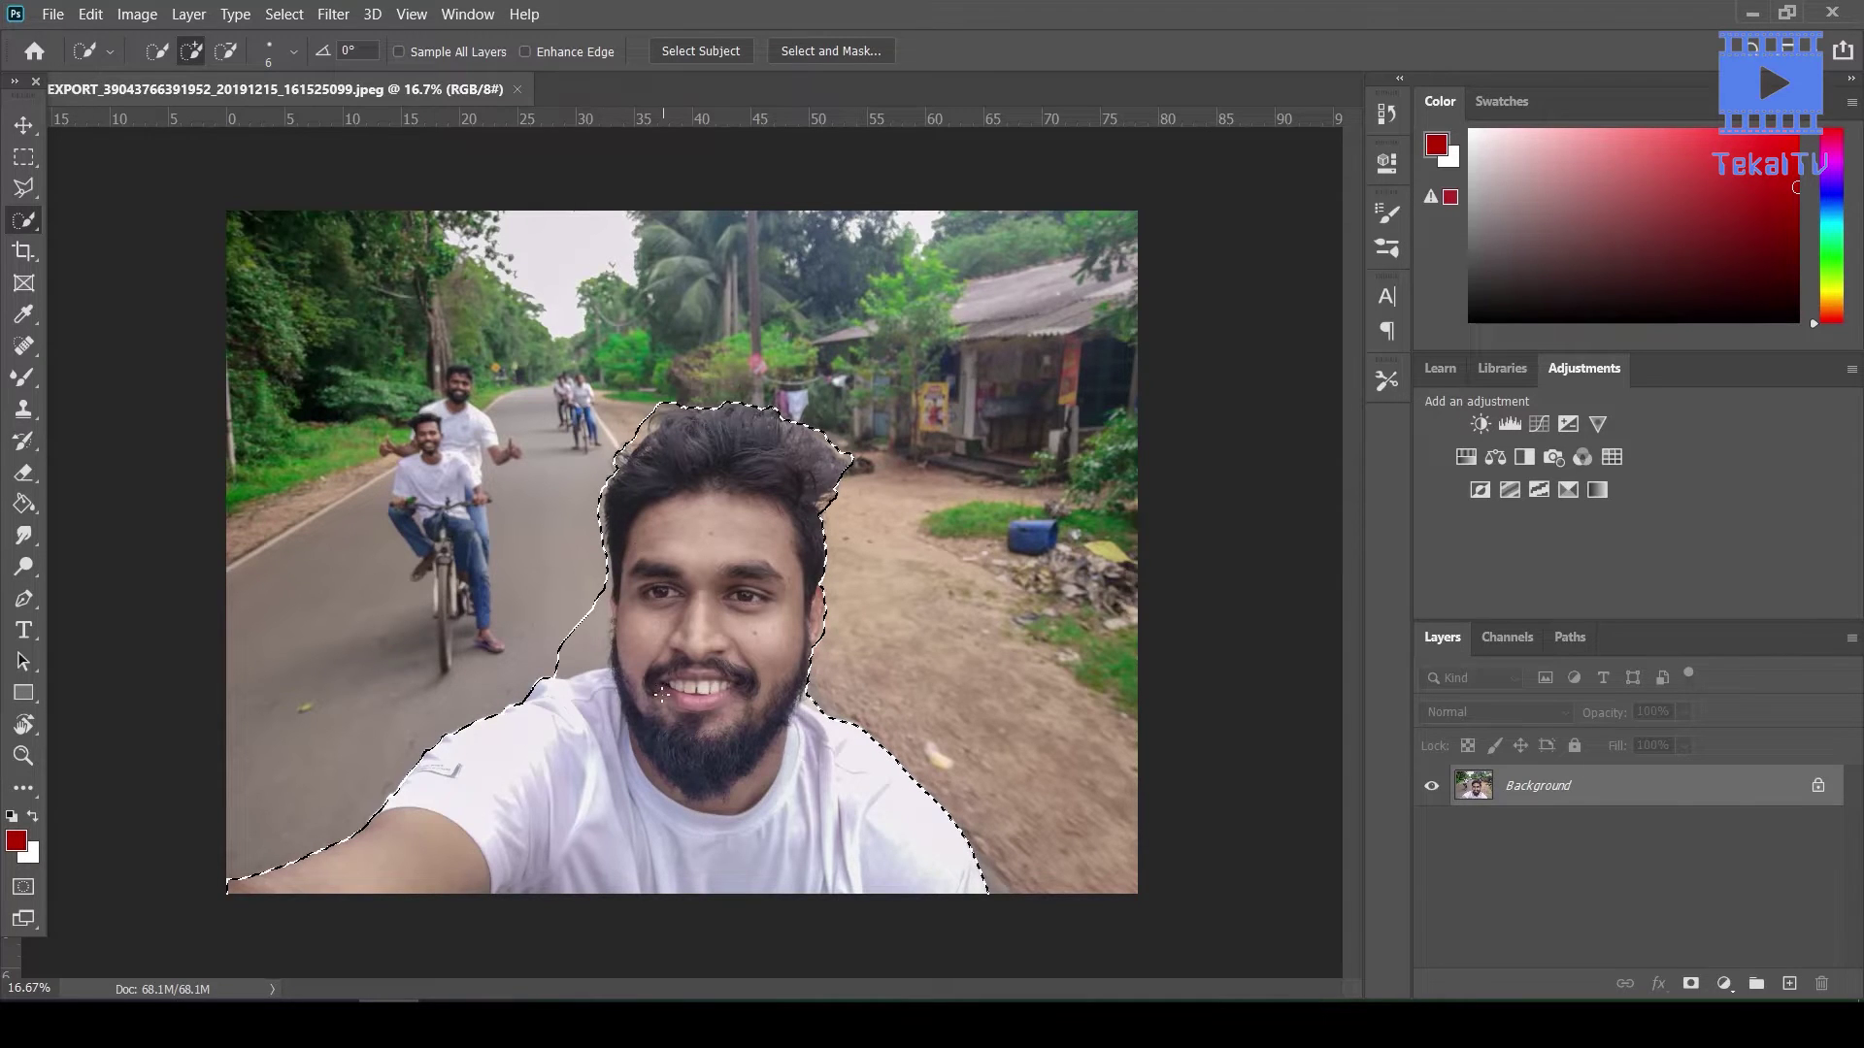
# Subtract the background left of the neck and copy the selected man with Ctrl+C
pyautogui.press('alt')
pyautogui.moveTo(555, 668); pyautogui.dragTo(589, 653)
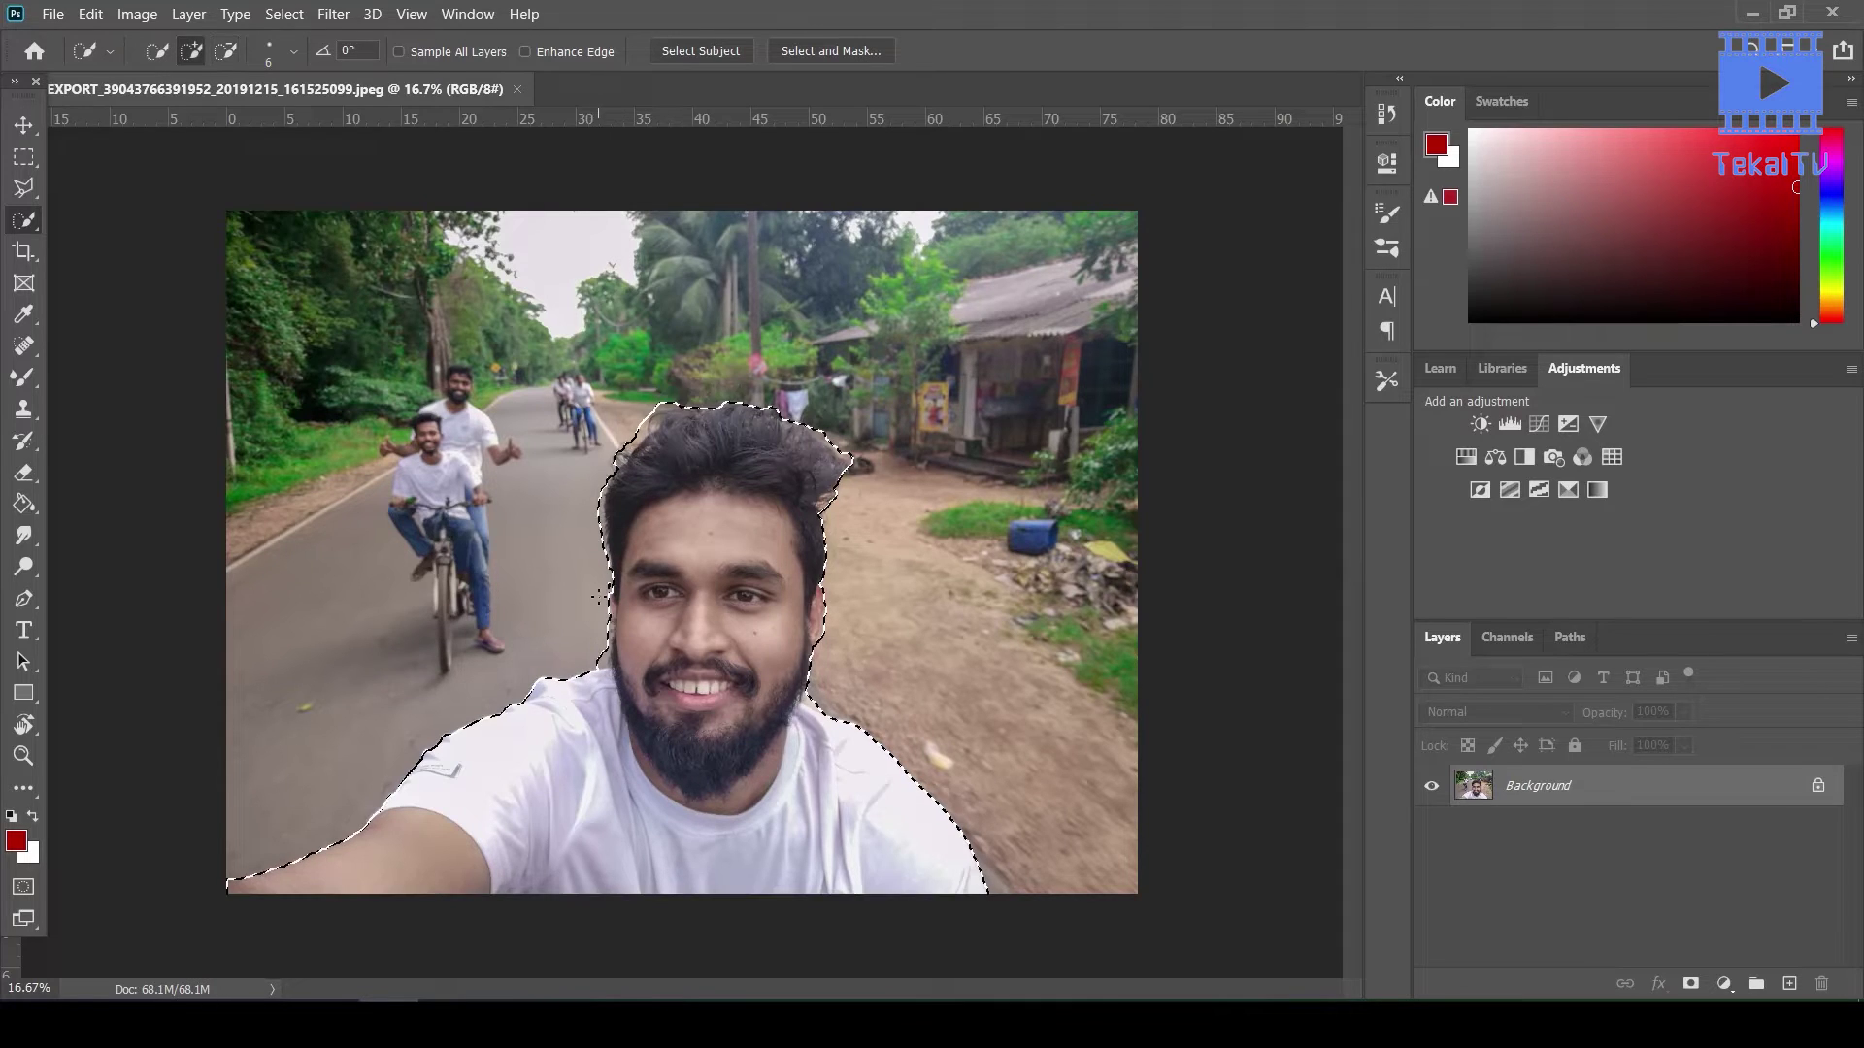
pyautogui.press('alt')
pyautogui.hotkey('ctrl', 'c')
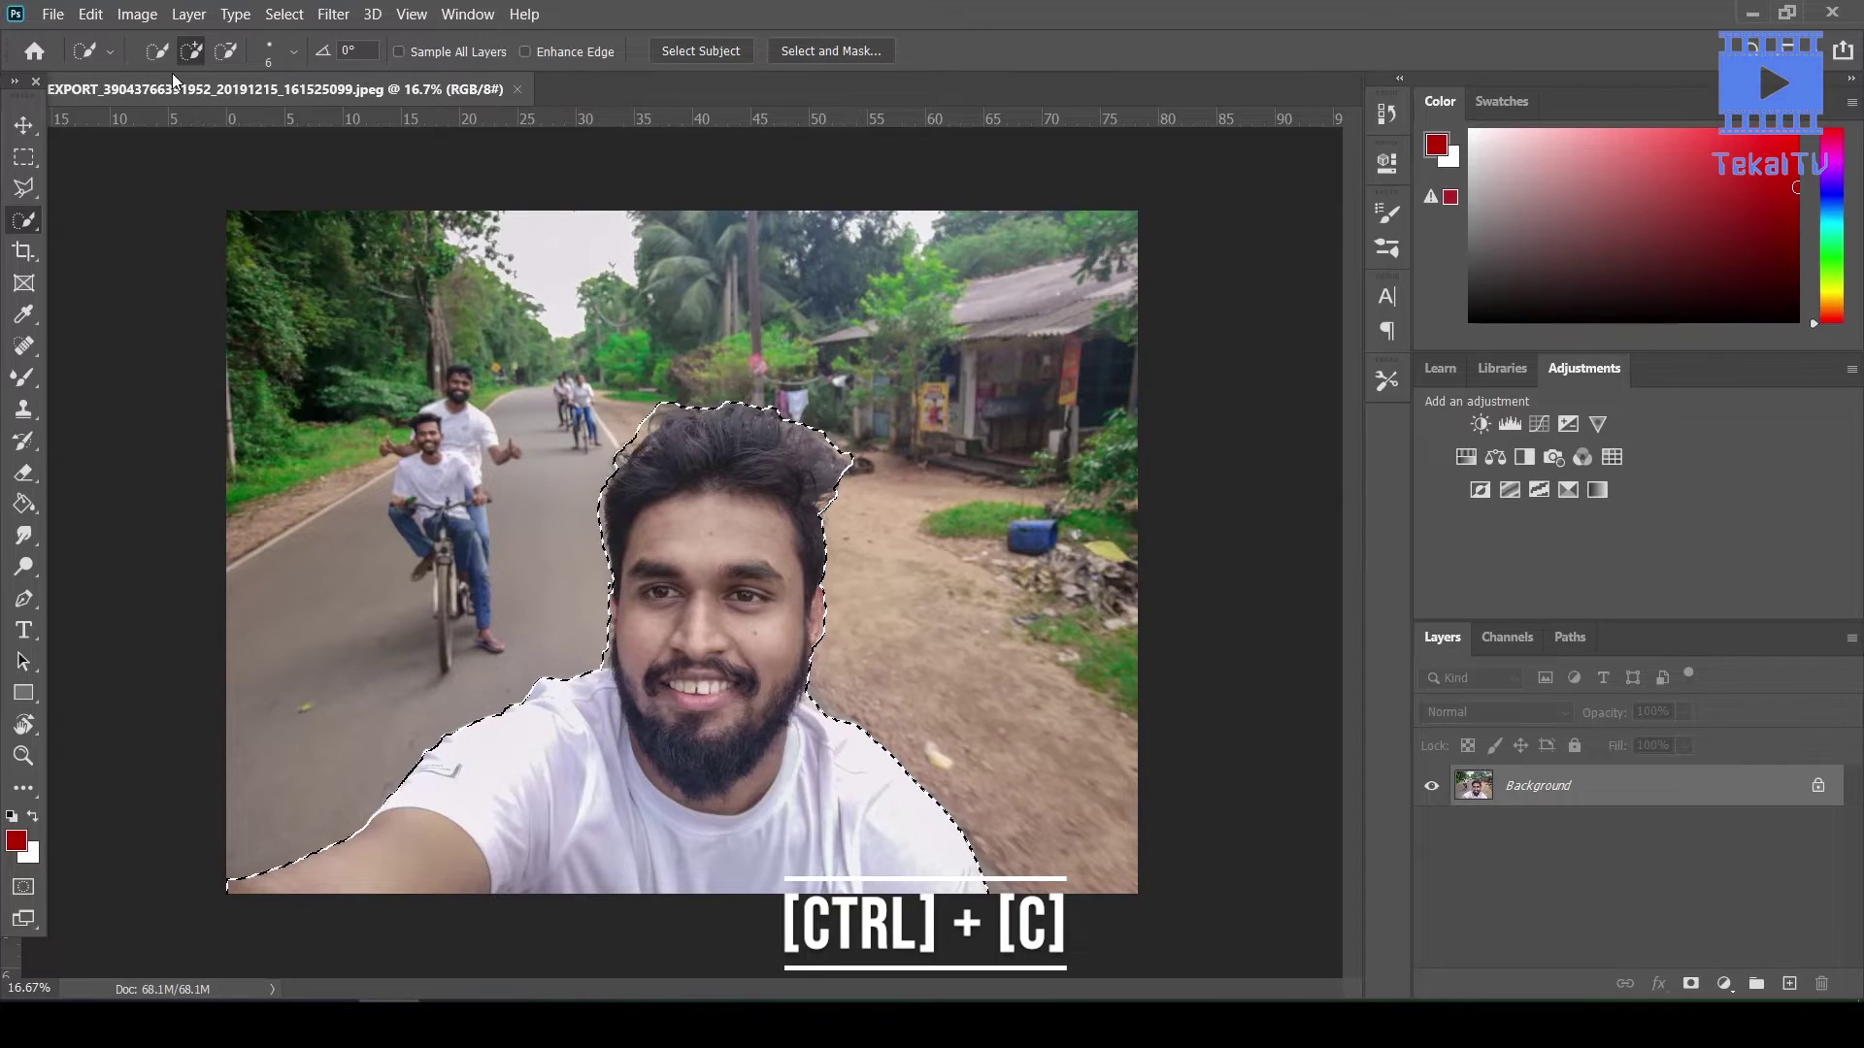
# Create a new transparent 4713 × 3209 px document named 'cut me'
pyautogui.click(51, 13)
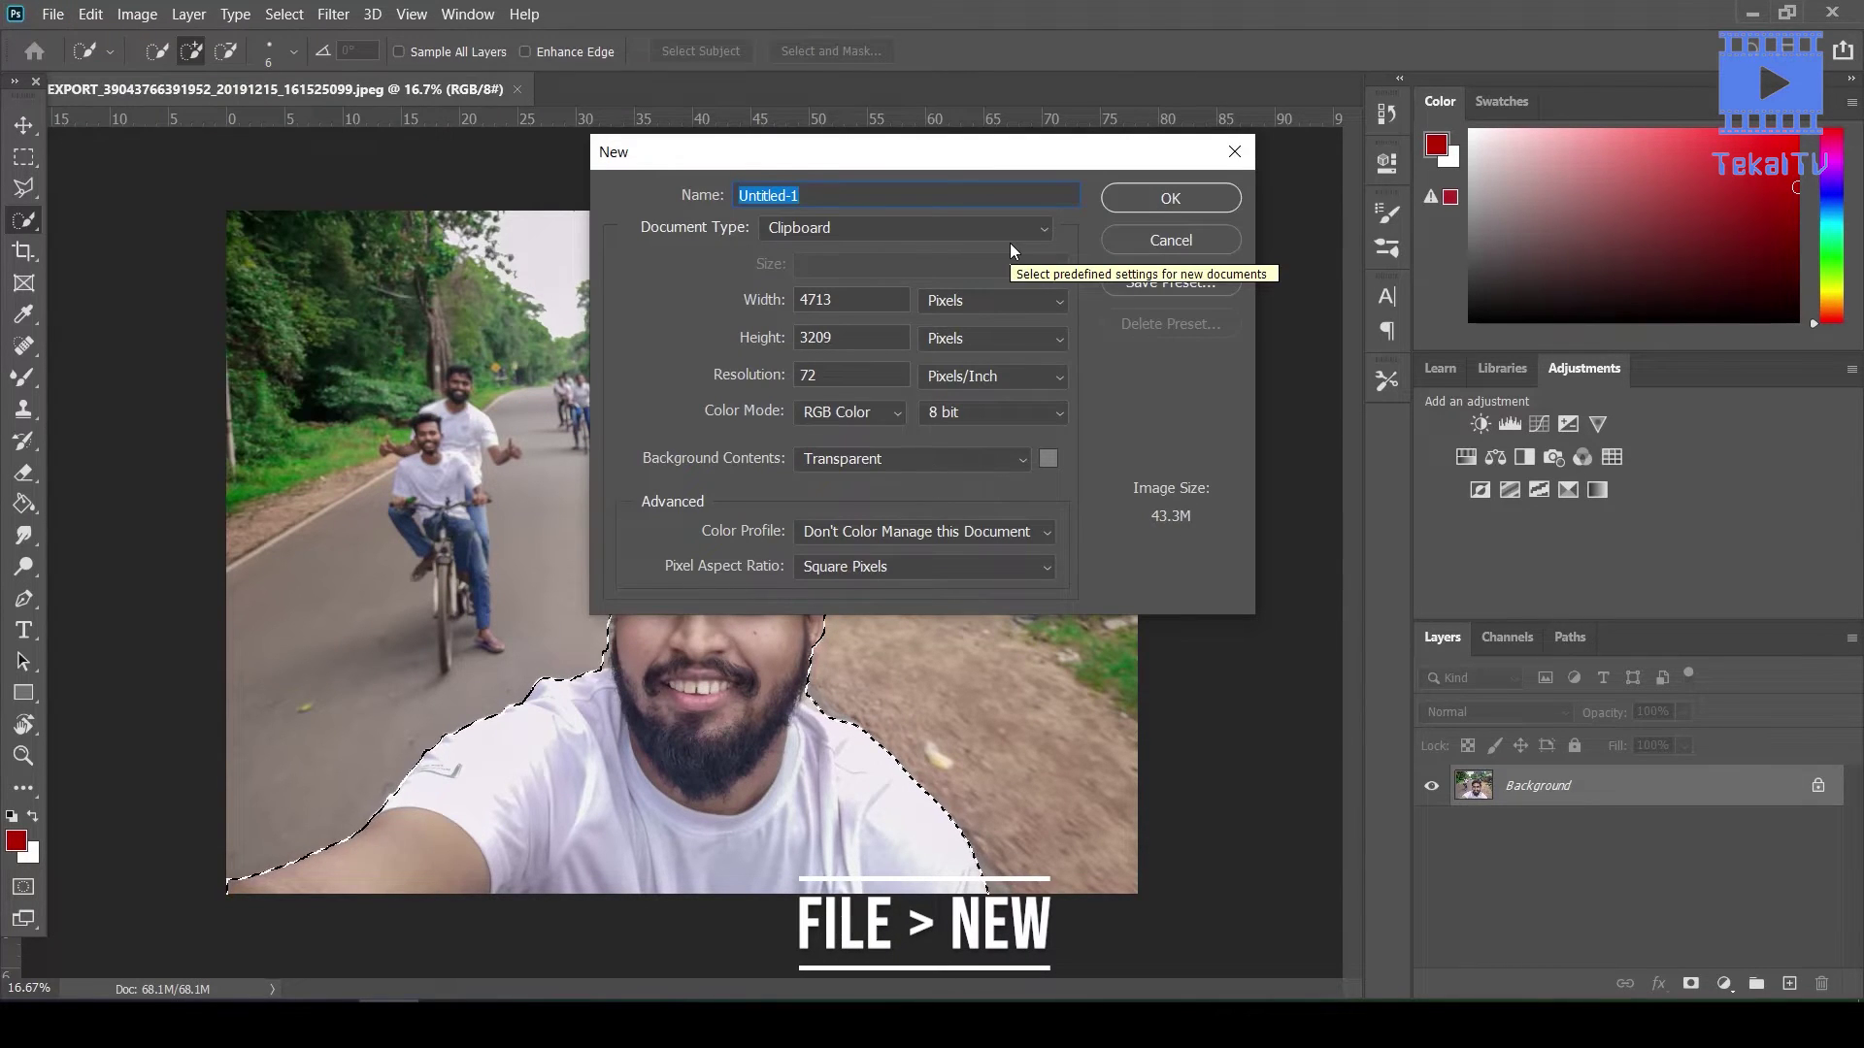
pyautogui.write('c')
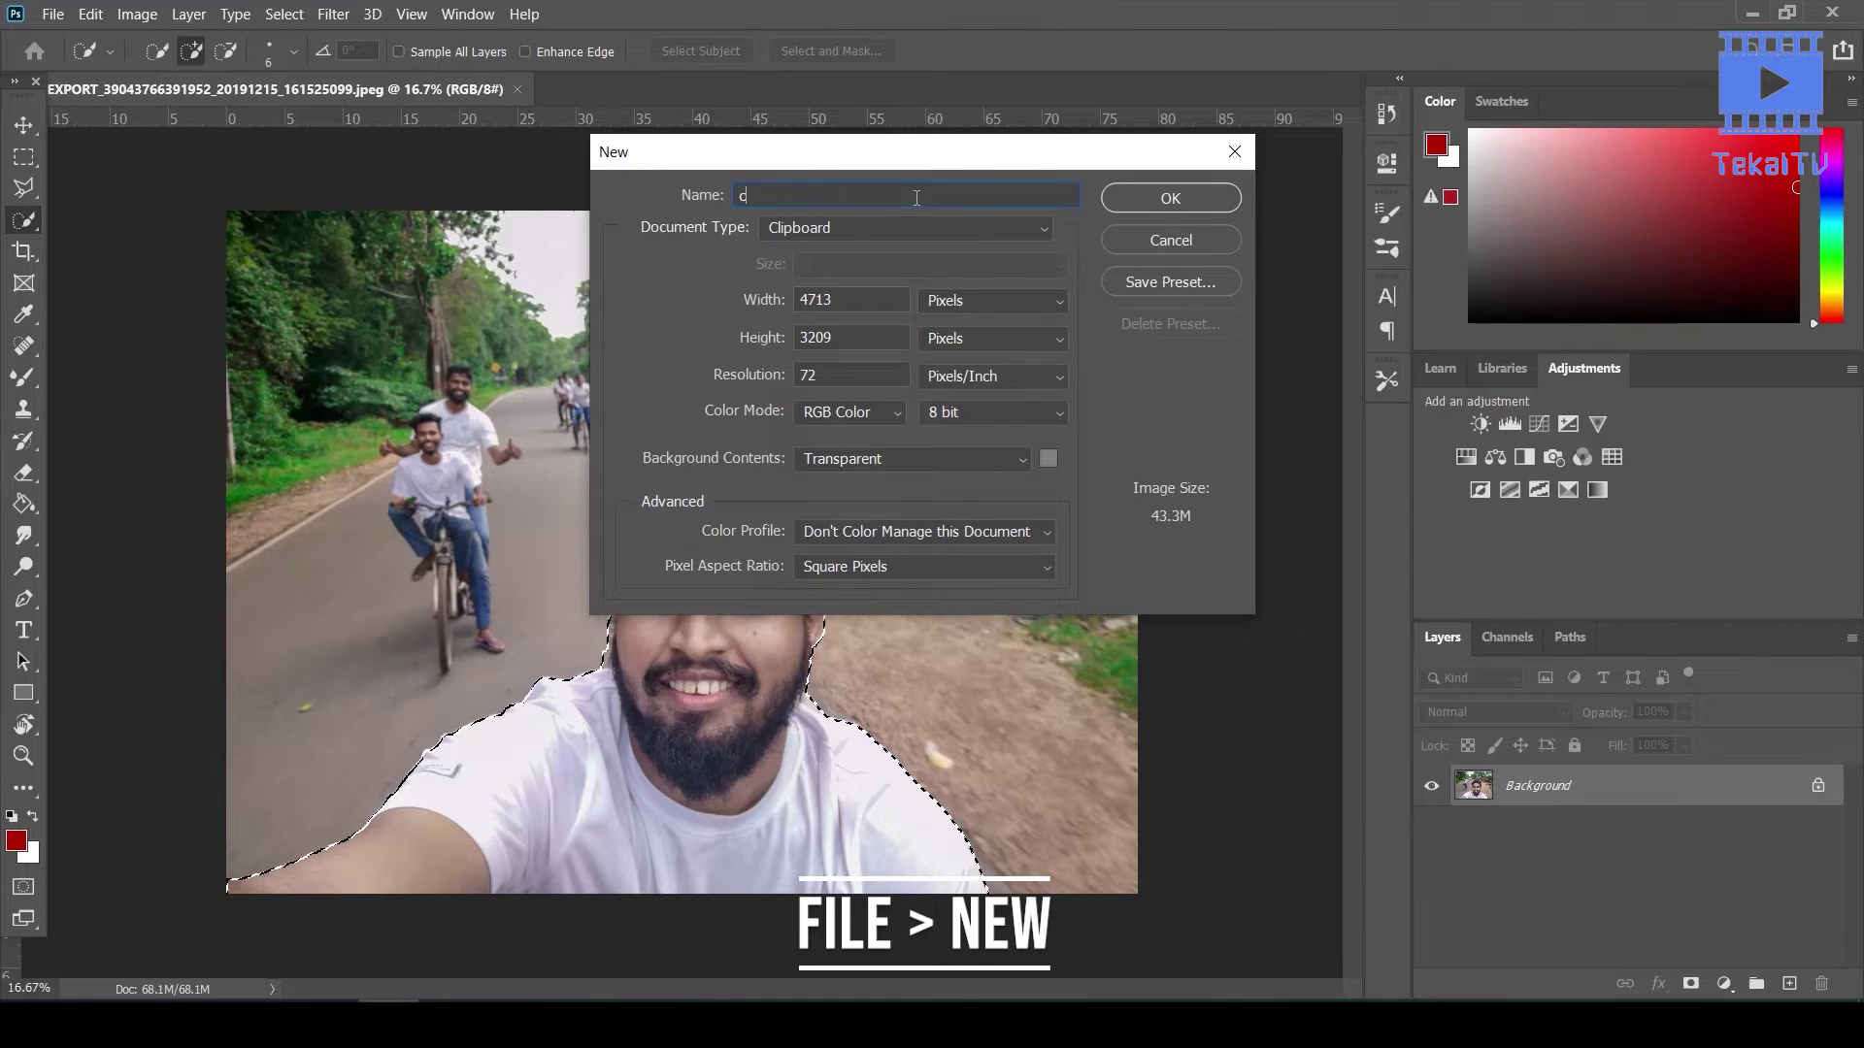
pyautogui.write('ut me')
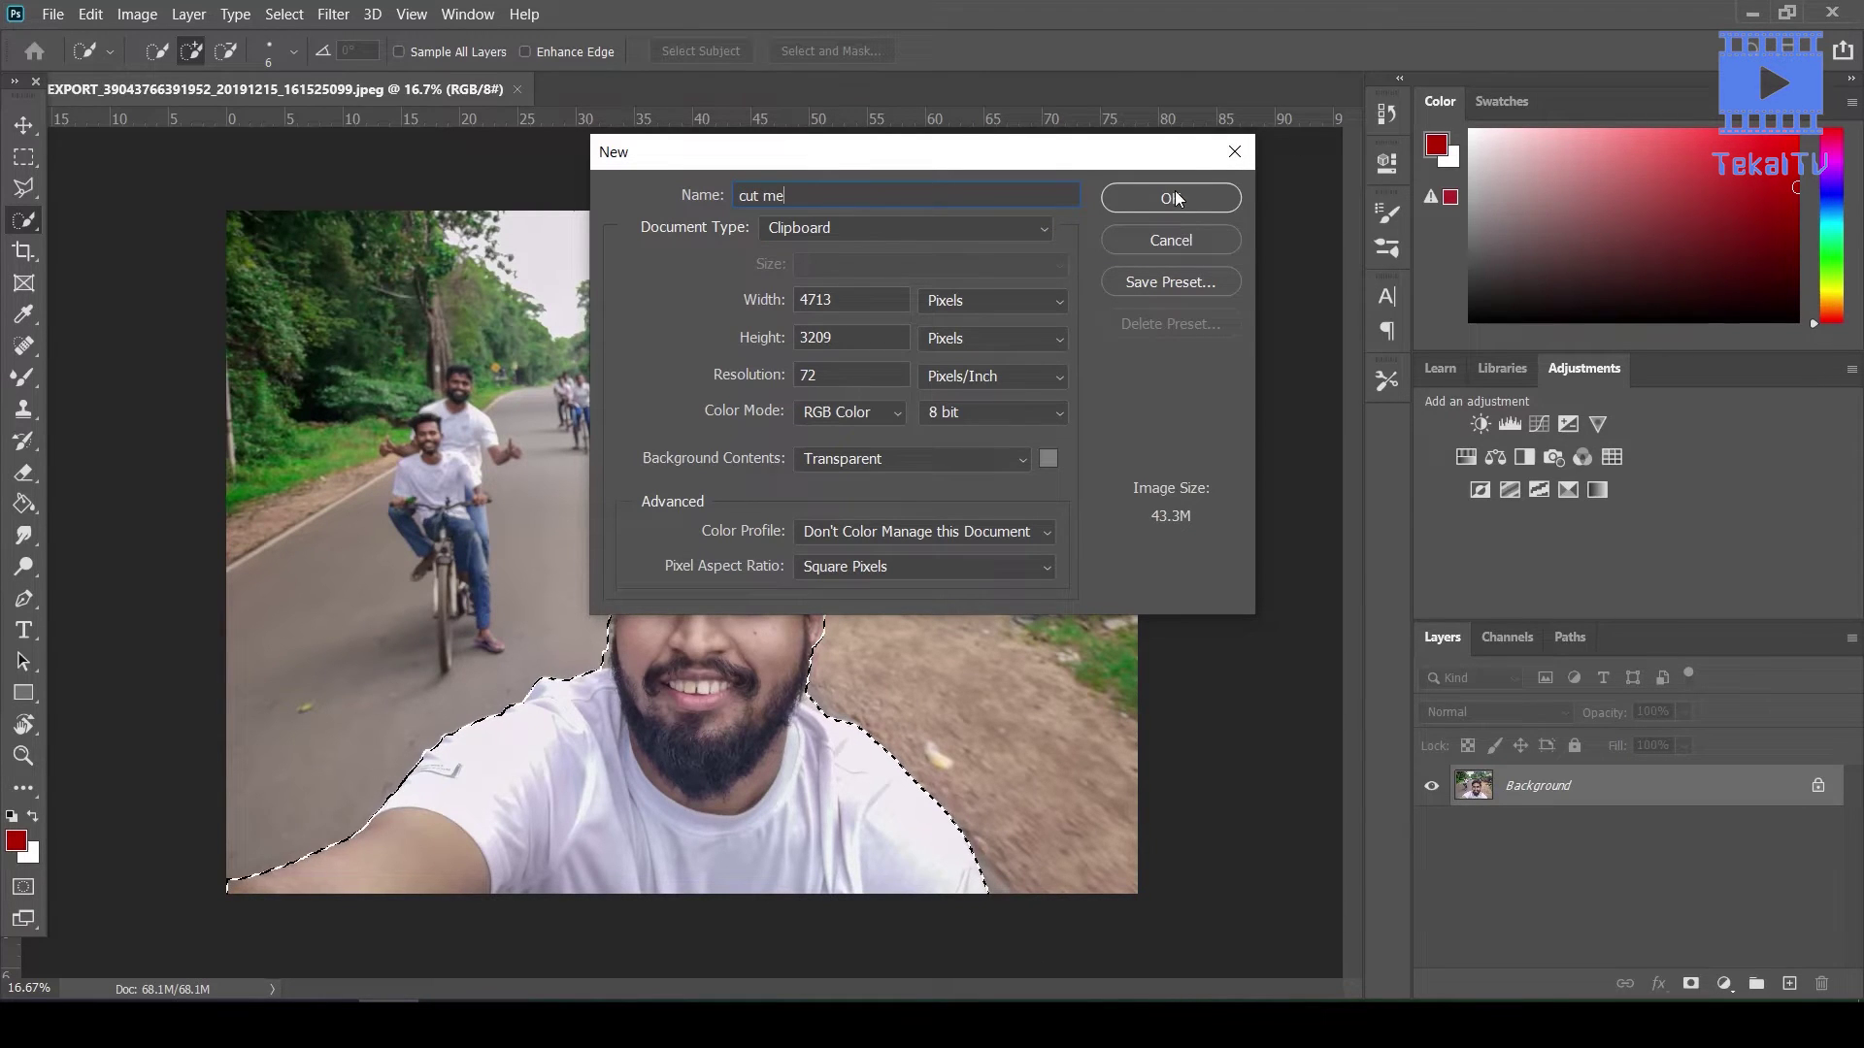
pyautogui.click(1174, 198)
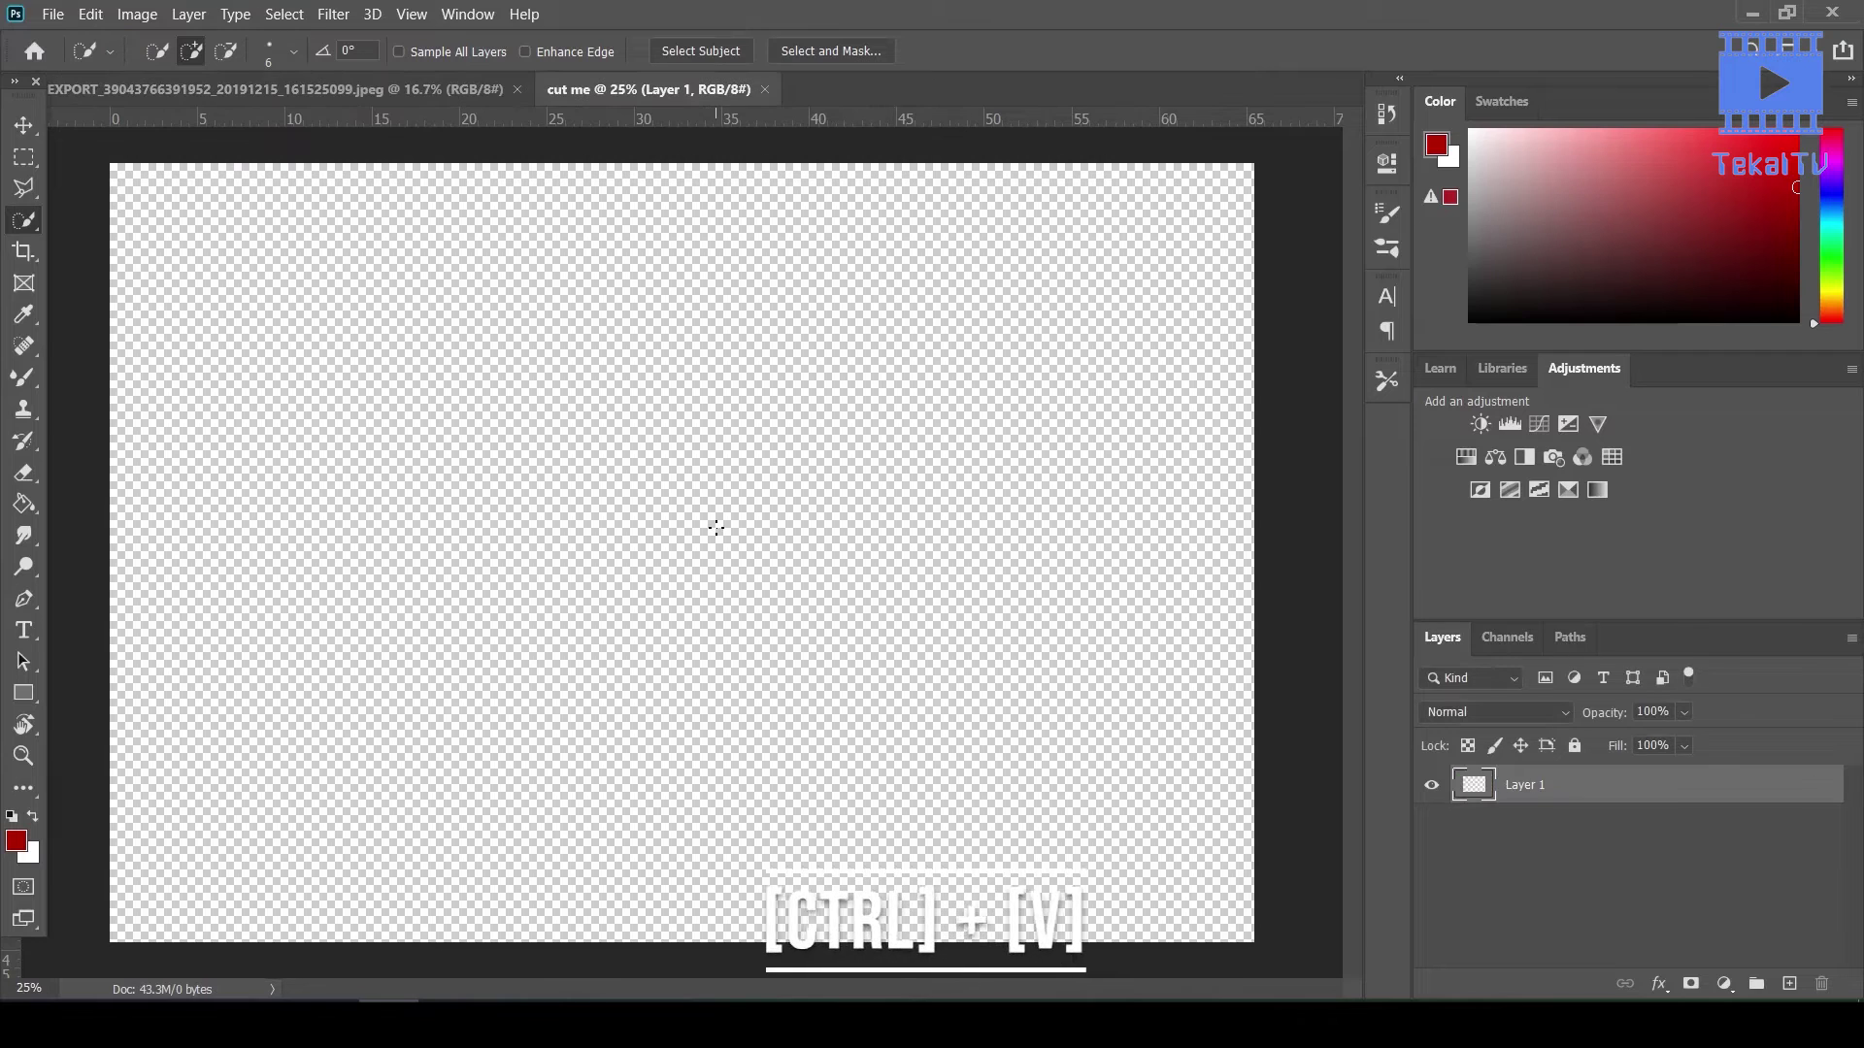
# Paste the man as Layer 1 and zoom in on his face edges
pyautogui.hotkey('ctrl', 'v')
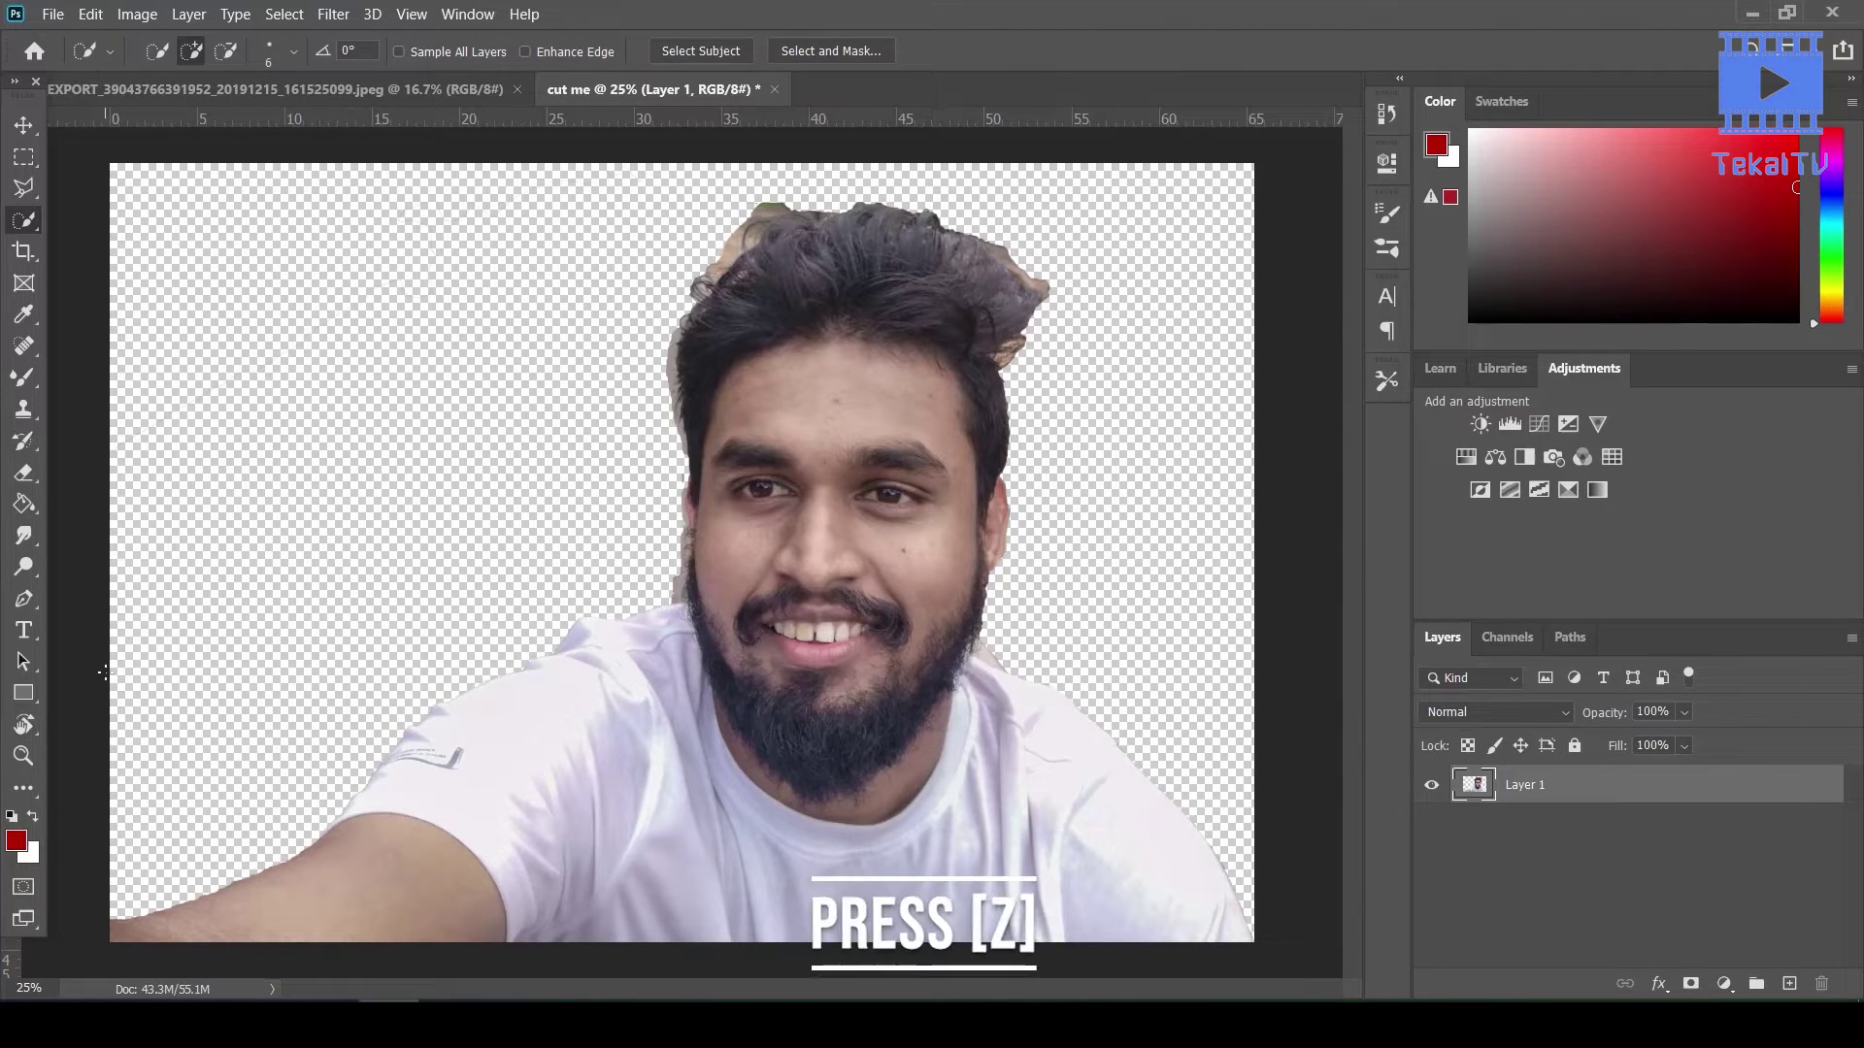
pyautogui.press('z')
pyautogui.moveTo(632, 564); pyautogui.dragTo(767, 595)
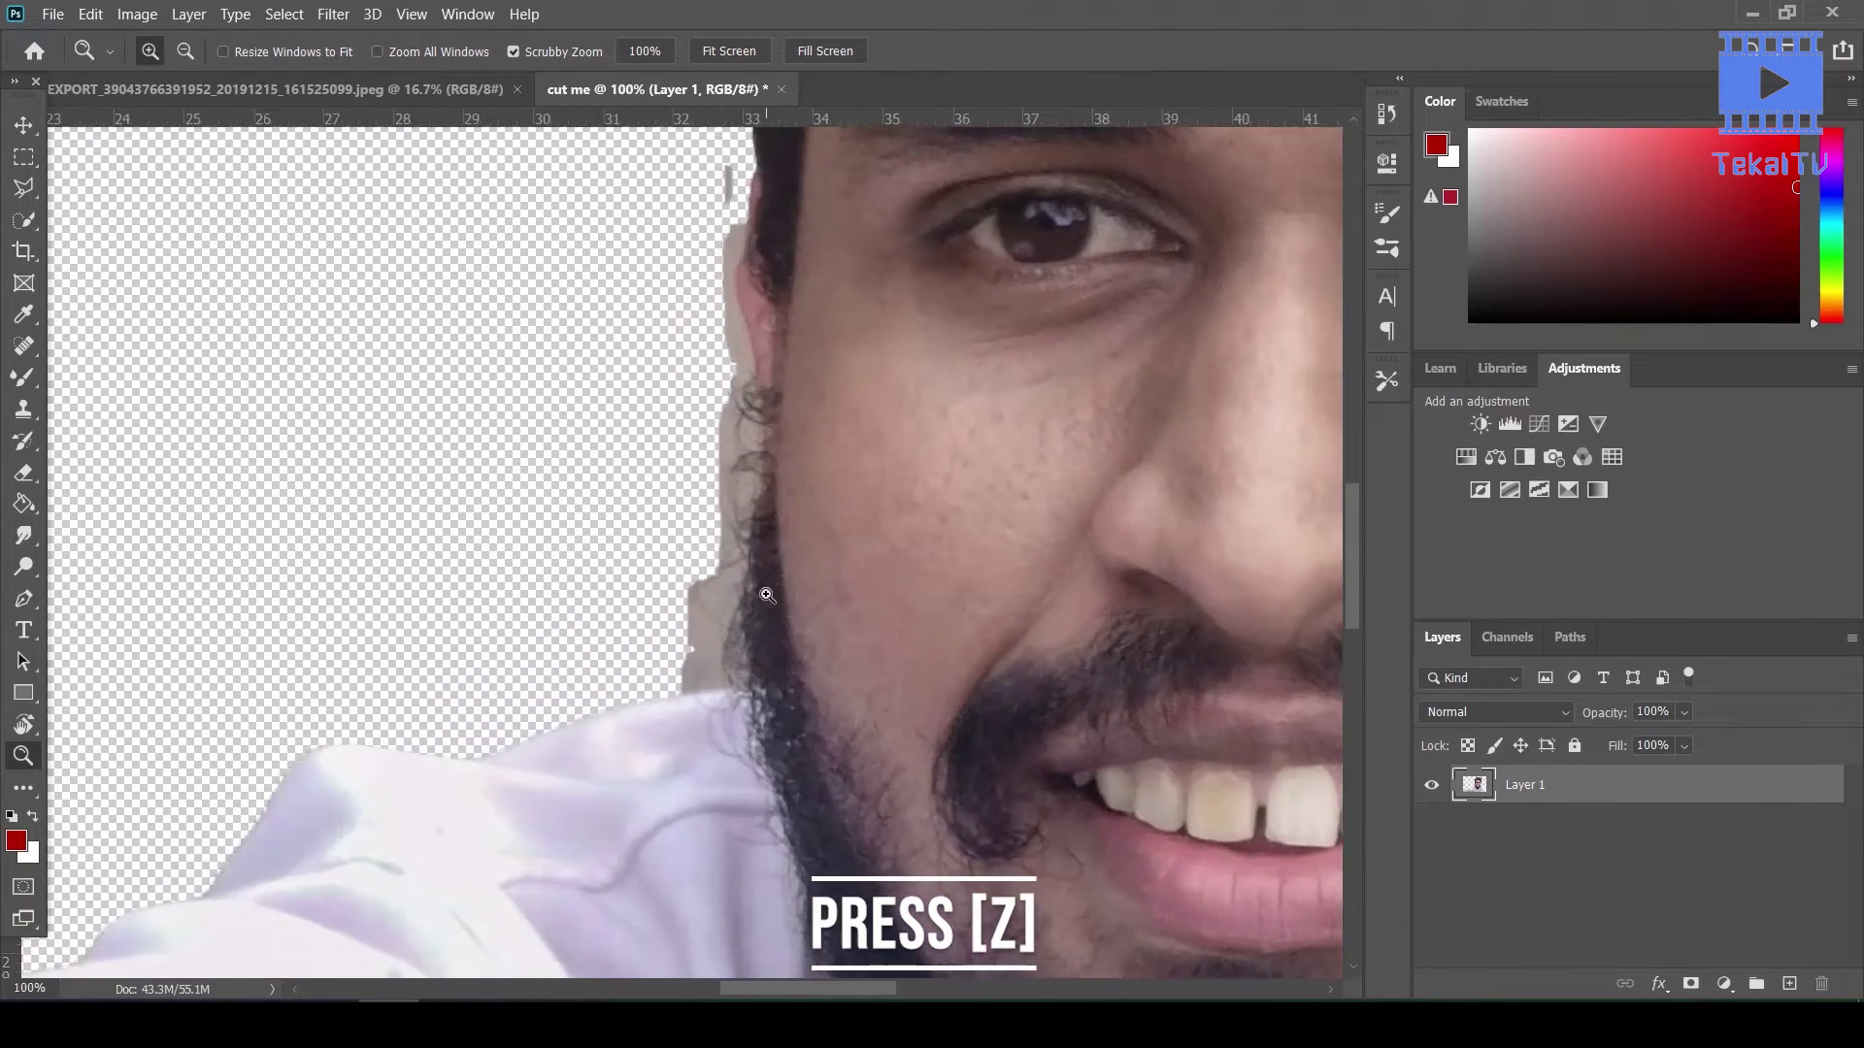
pyautogui.click(767, 595)
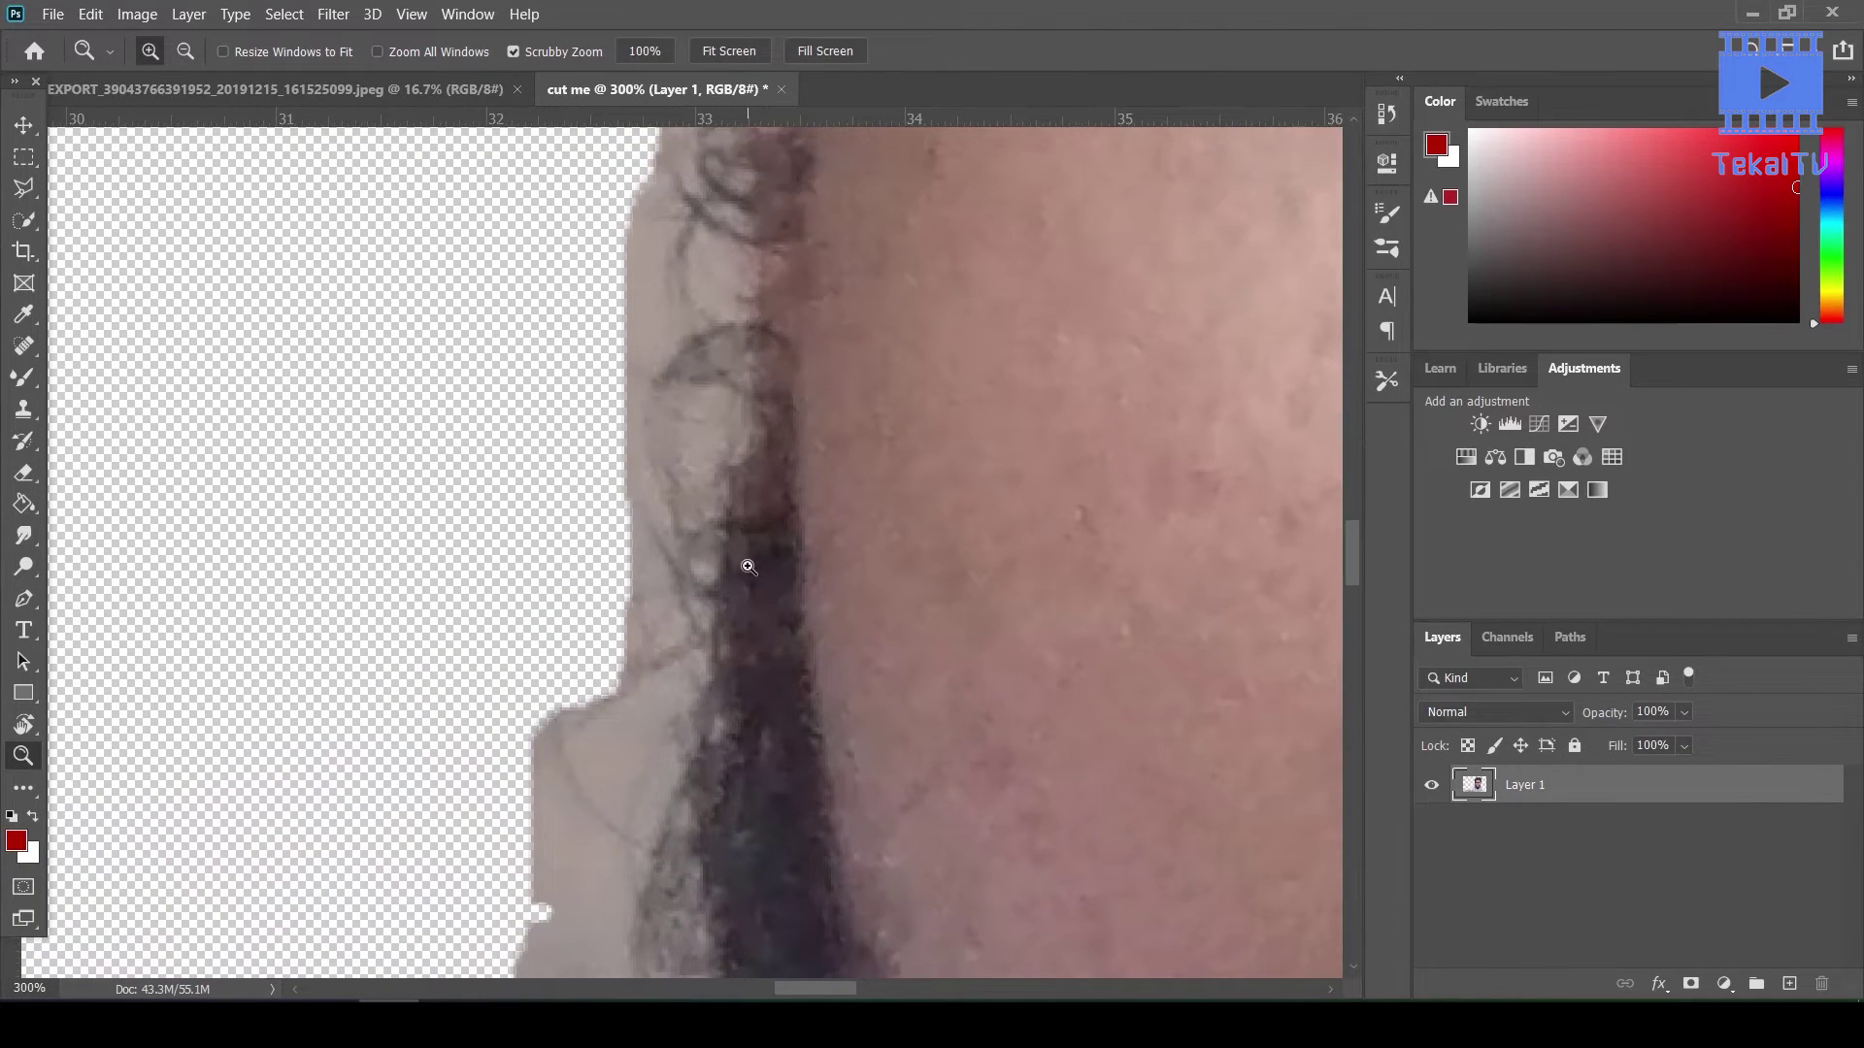
pyautogui.click(748, 567)
# Make white the foreground colour and inspect the face and beard edges at various zooms
pyautogui.press('x')
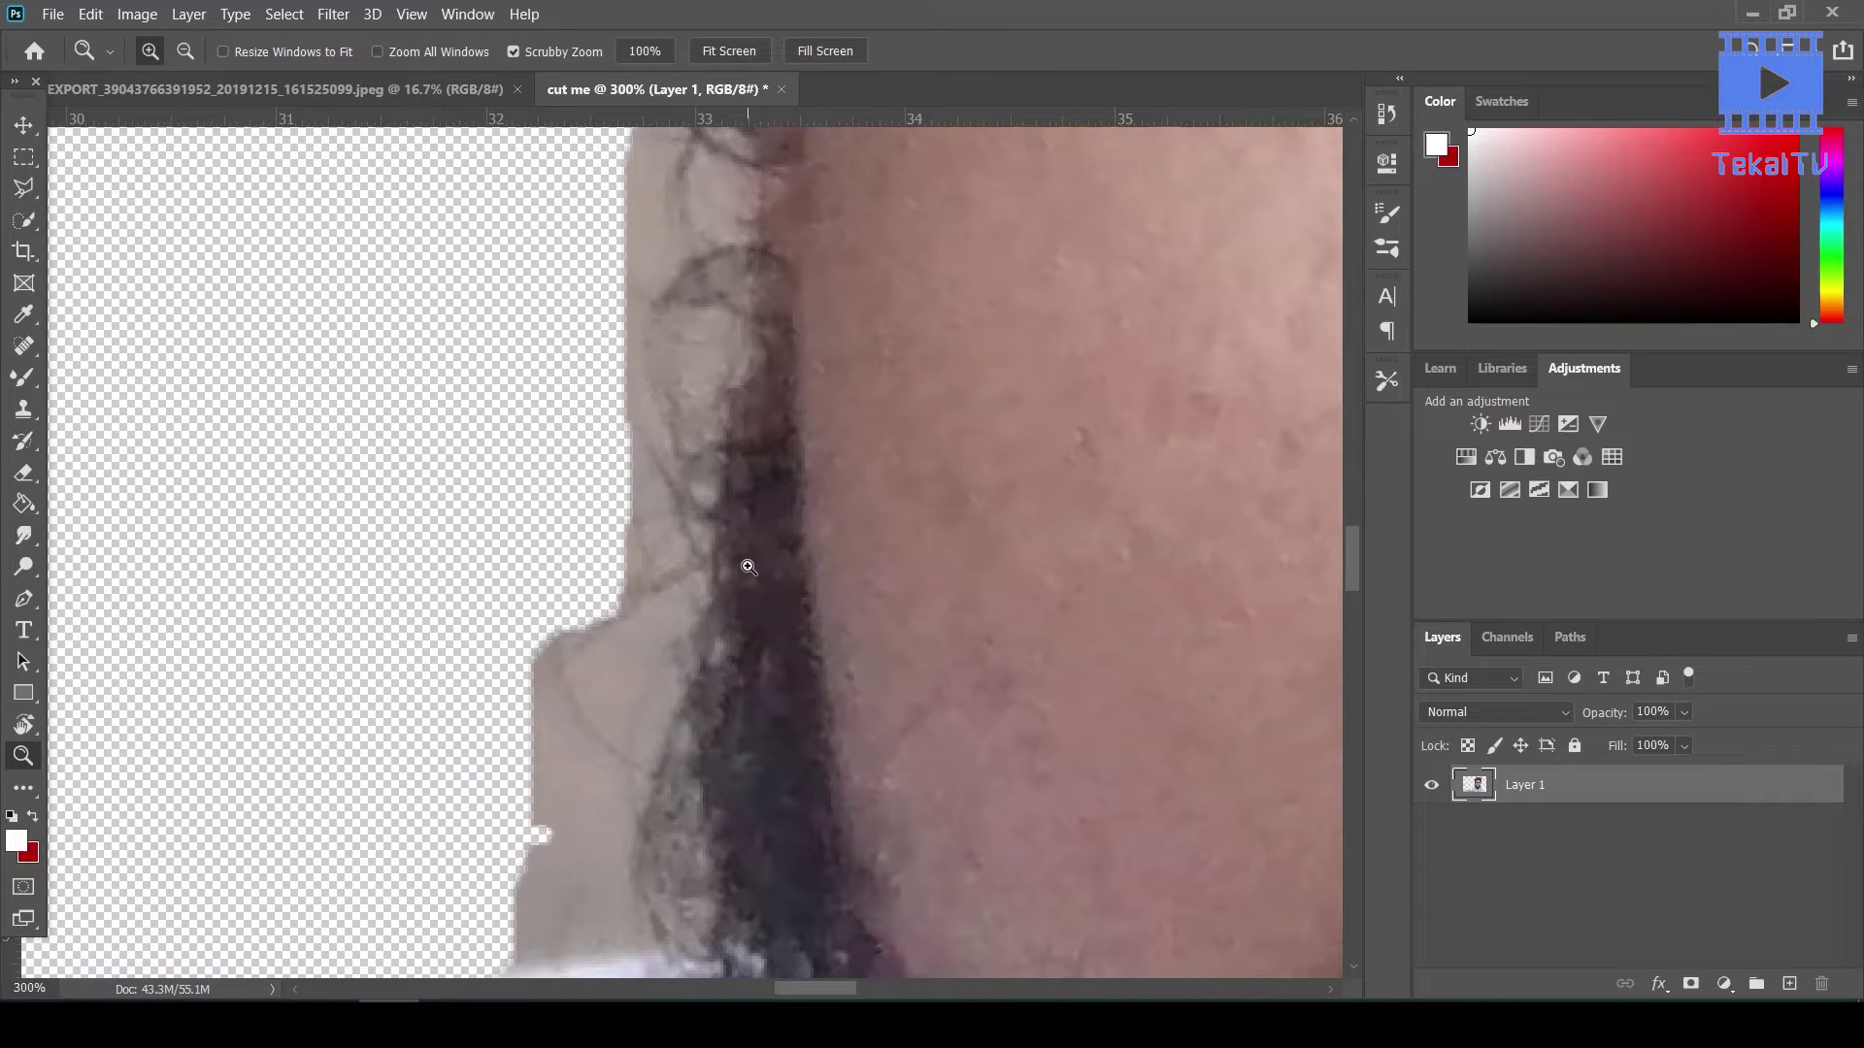
pyautogui.click(749, 567)
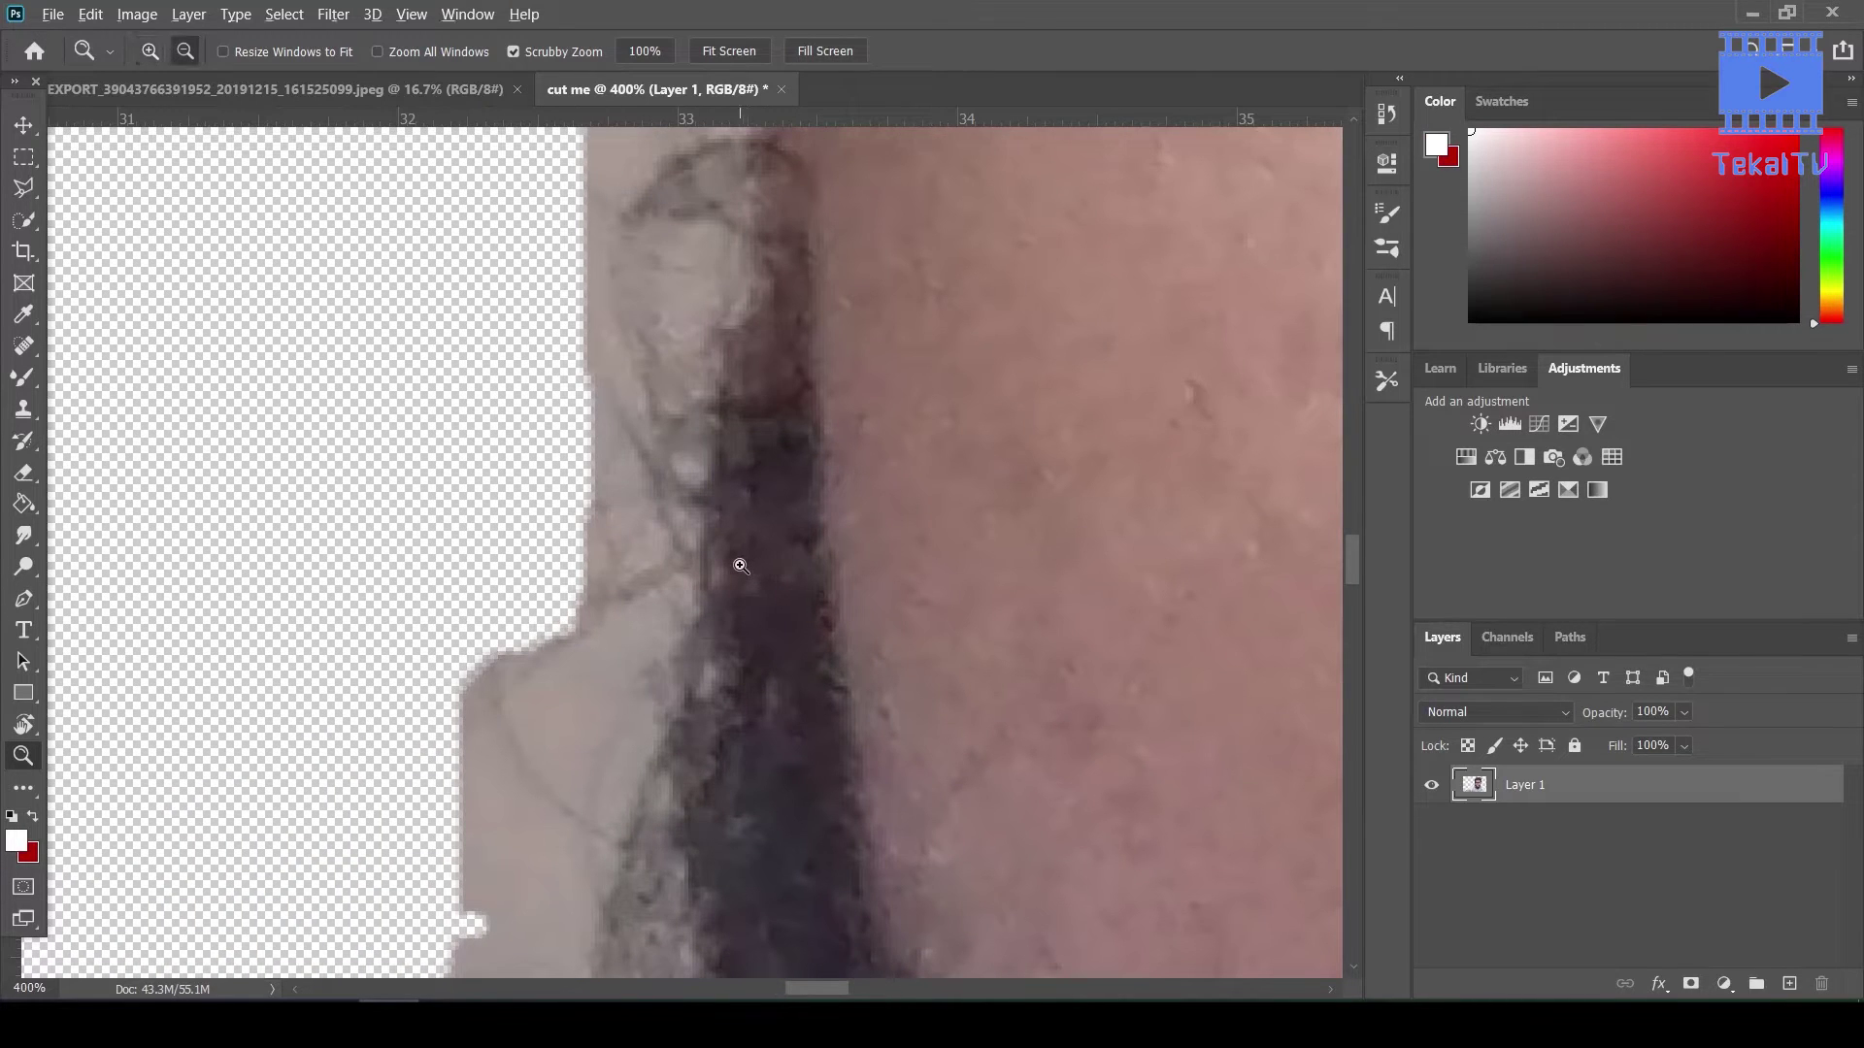
pyautogui.keyDown('alt'); pyautogui.click(738, 563); pyautogui.keyUp('alt')
pyautogui.keyDown('alt'); pyautogui.click(703, 550); pyautogui.keyUp('alt')
pyautogui.scroll(2, 703, 549)
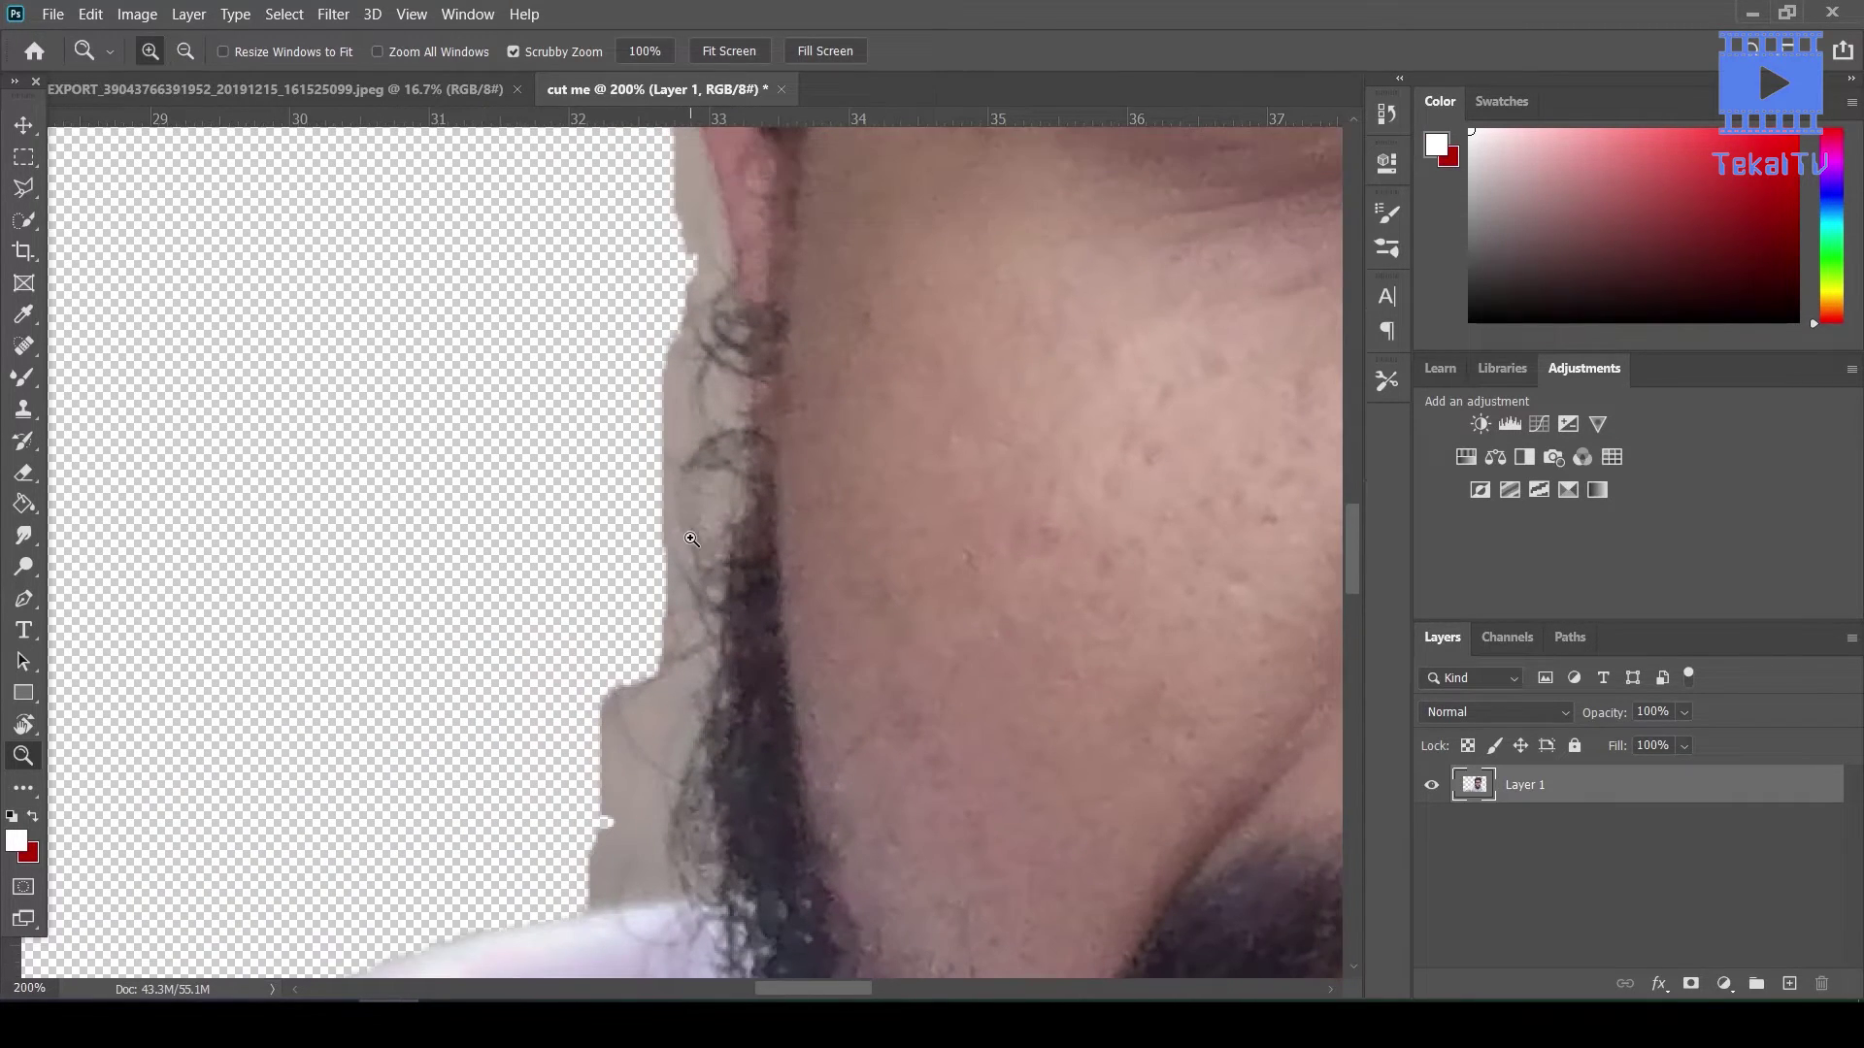
pyautogui.scroll(2, 699, 545)
pyautogui.scroll(2, 695, 542)
pyautogui.scroll(2, 691, 539)
pyautogui.scroll(-2, 692, 539)
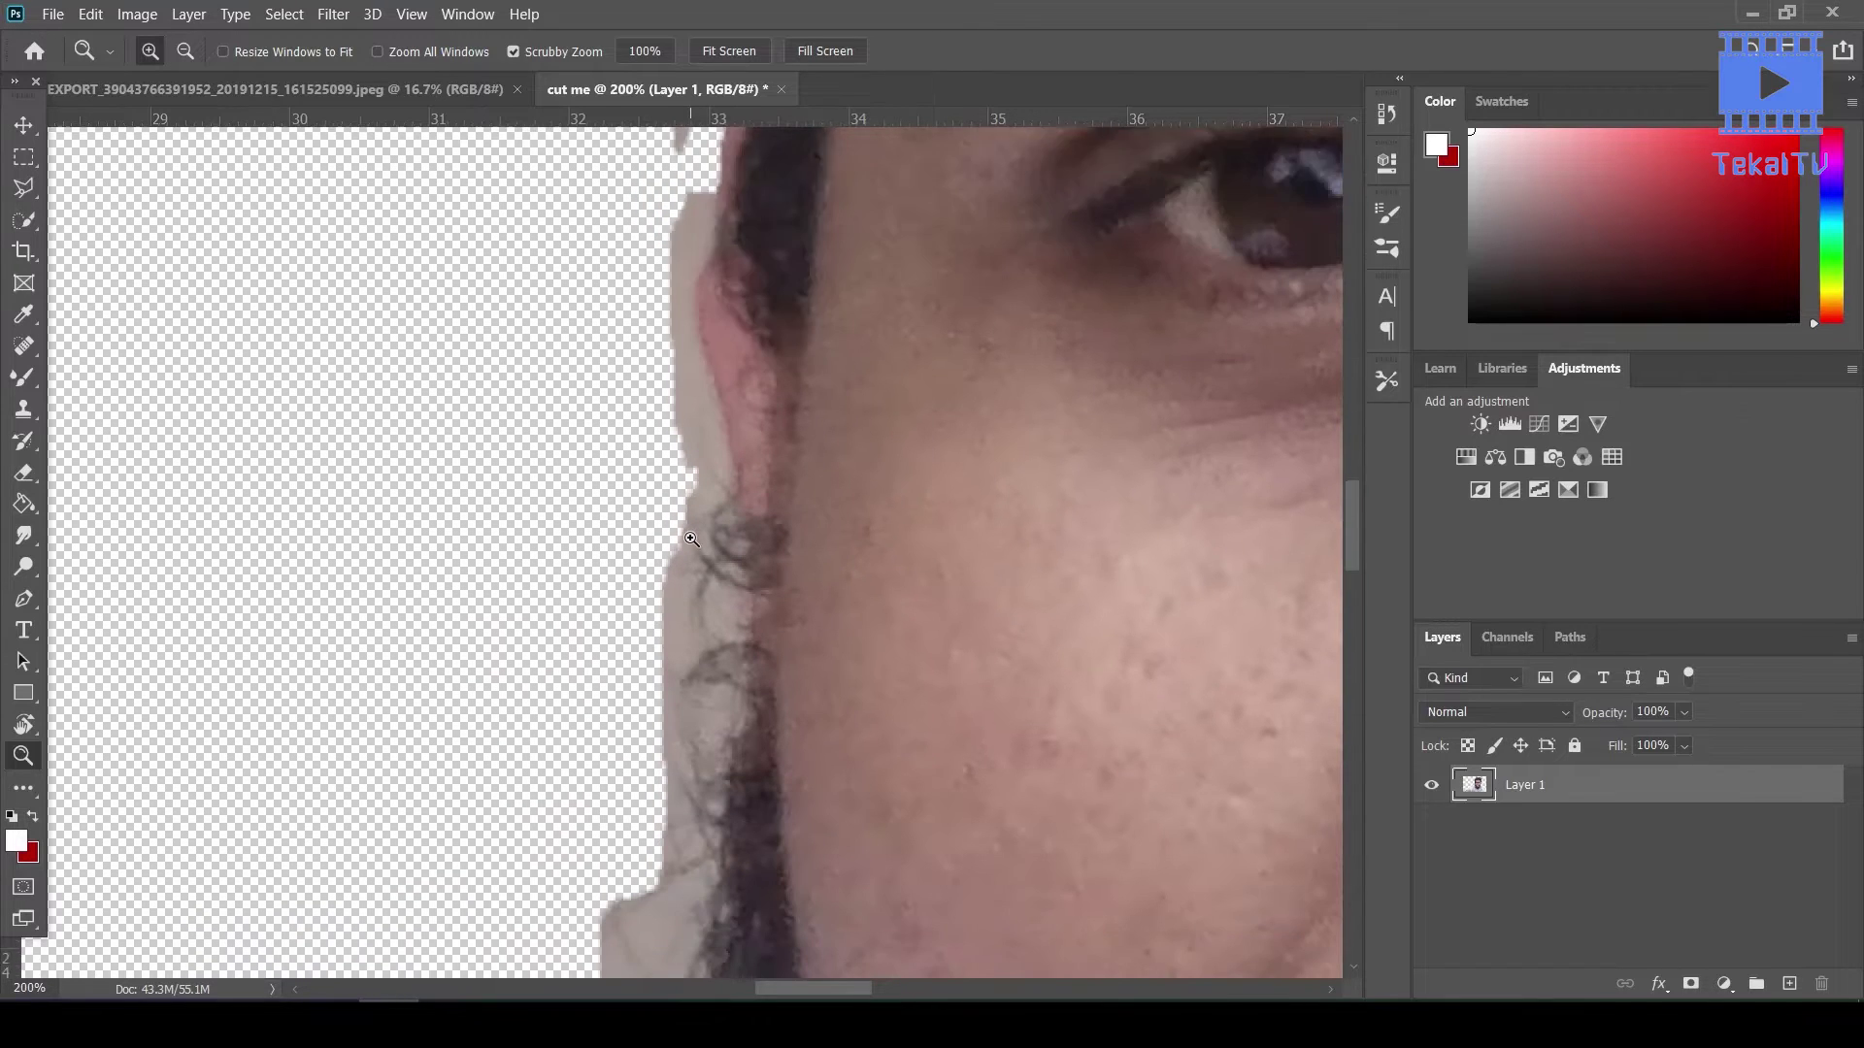
pyautogui.scroll(-3, 691, 539)
pyautogui.scroll(2, 317, 421)
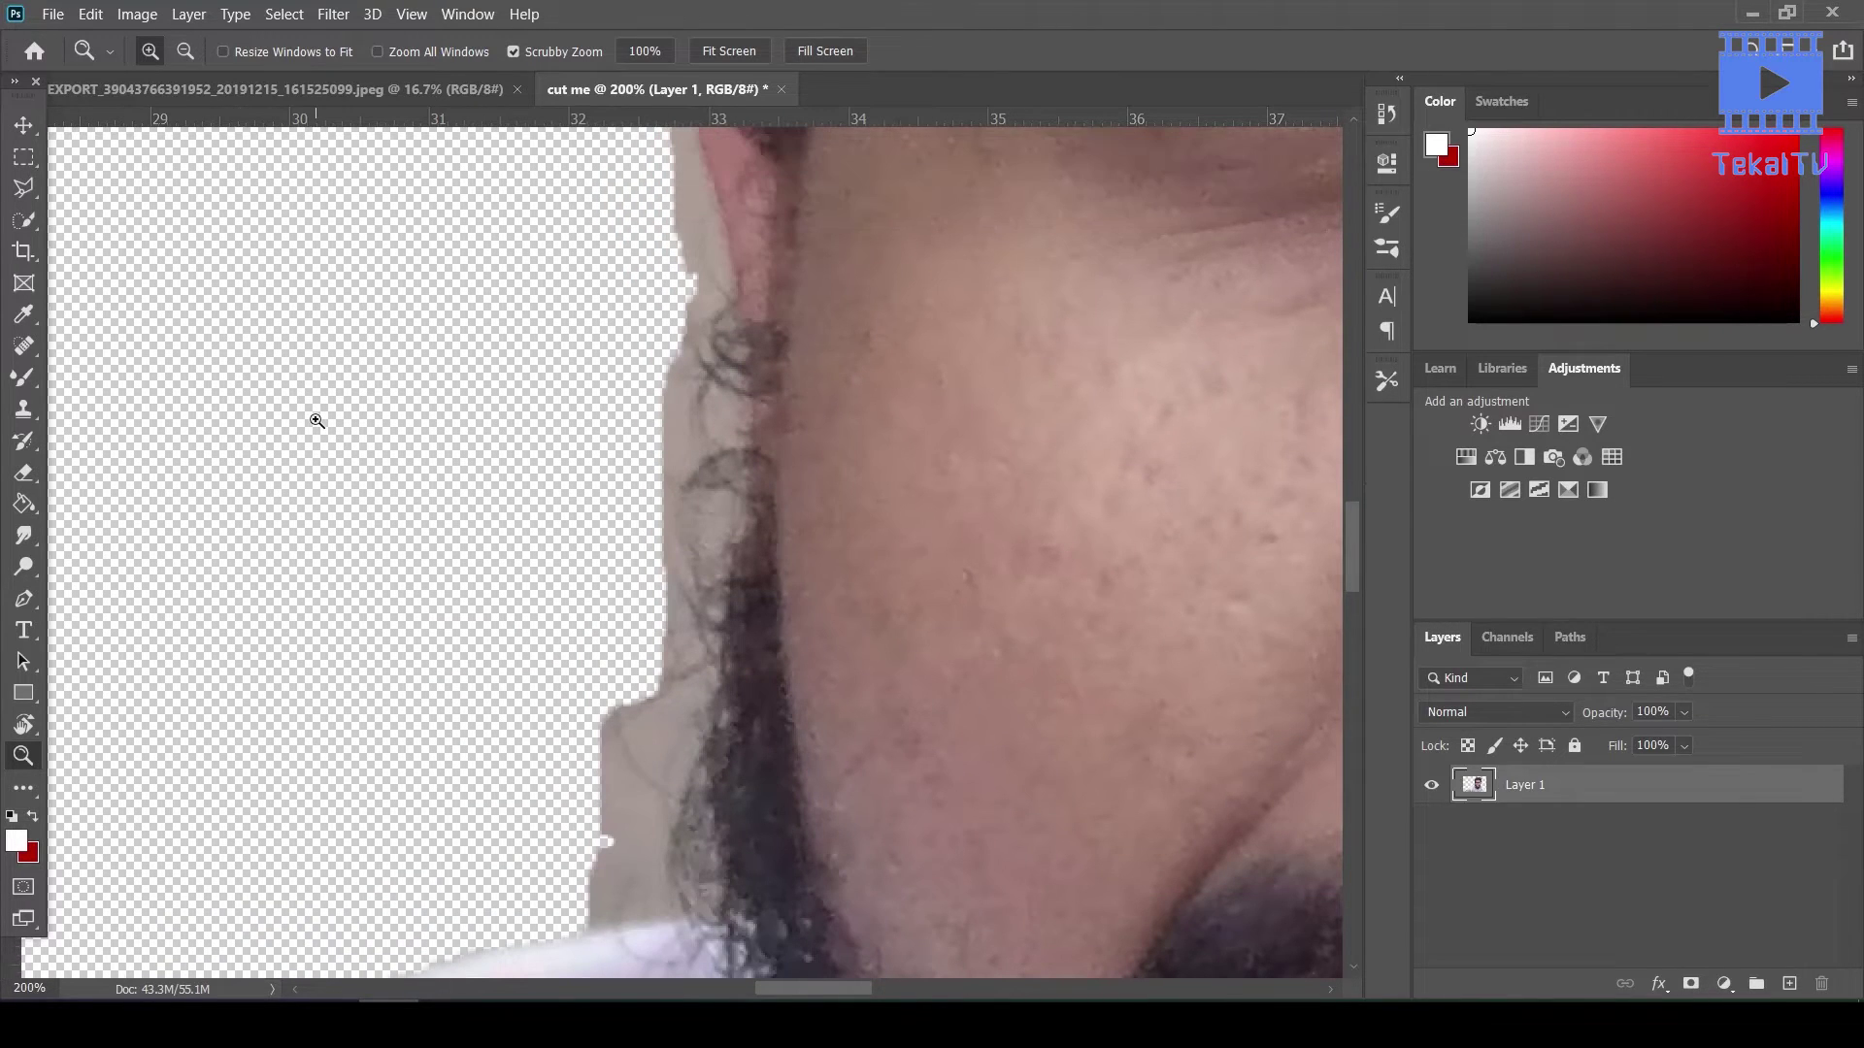
pyautogui.keyDown('alt'); pyautogui.click(792, 365); pyautogui.keyUp('alt')
pyautogui.scroll(2, 778, 277)
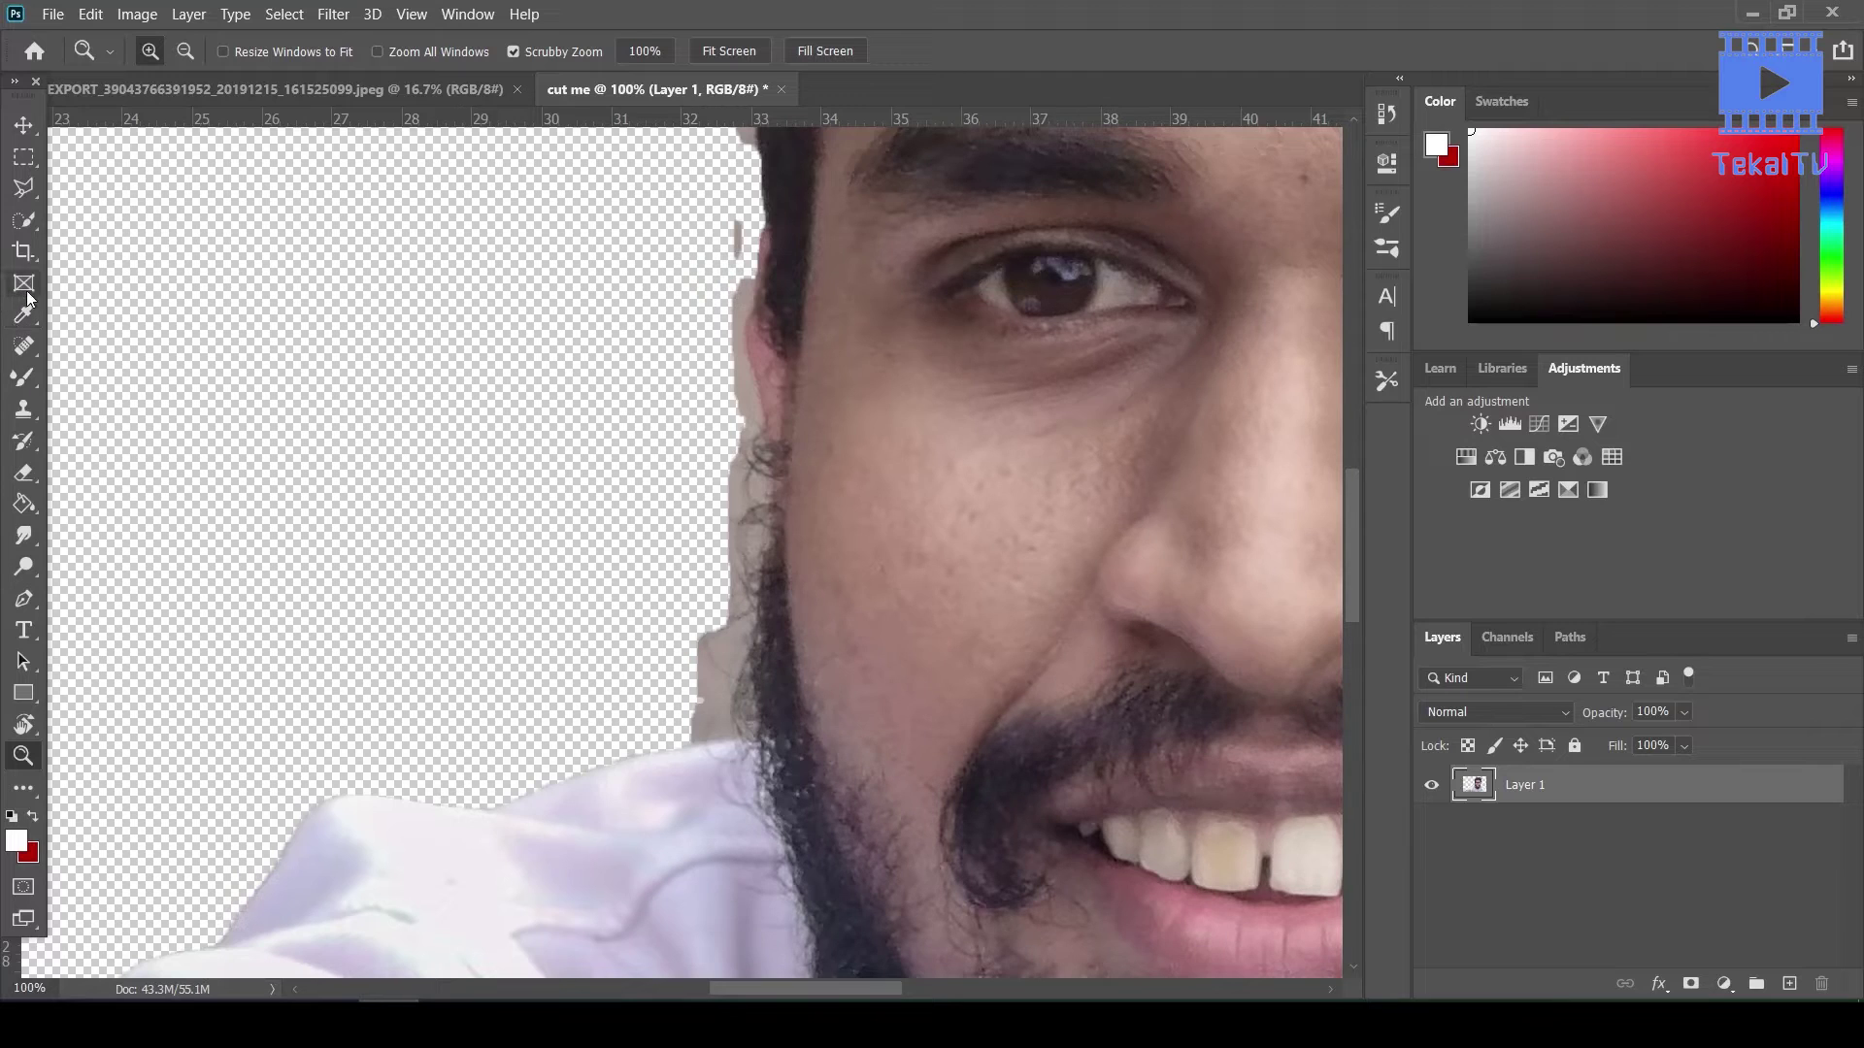
# Pick the Background Eraser, sample the pale backdrop beside the beard, keep Limits Discontiguous
pyautogui.click(17, 477)
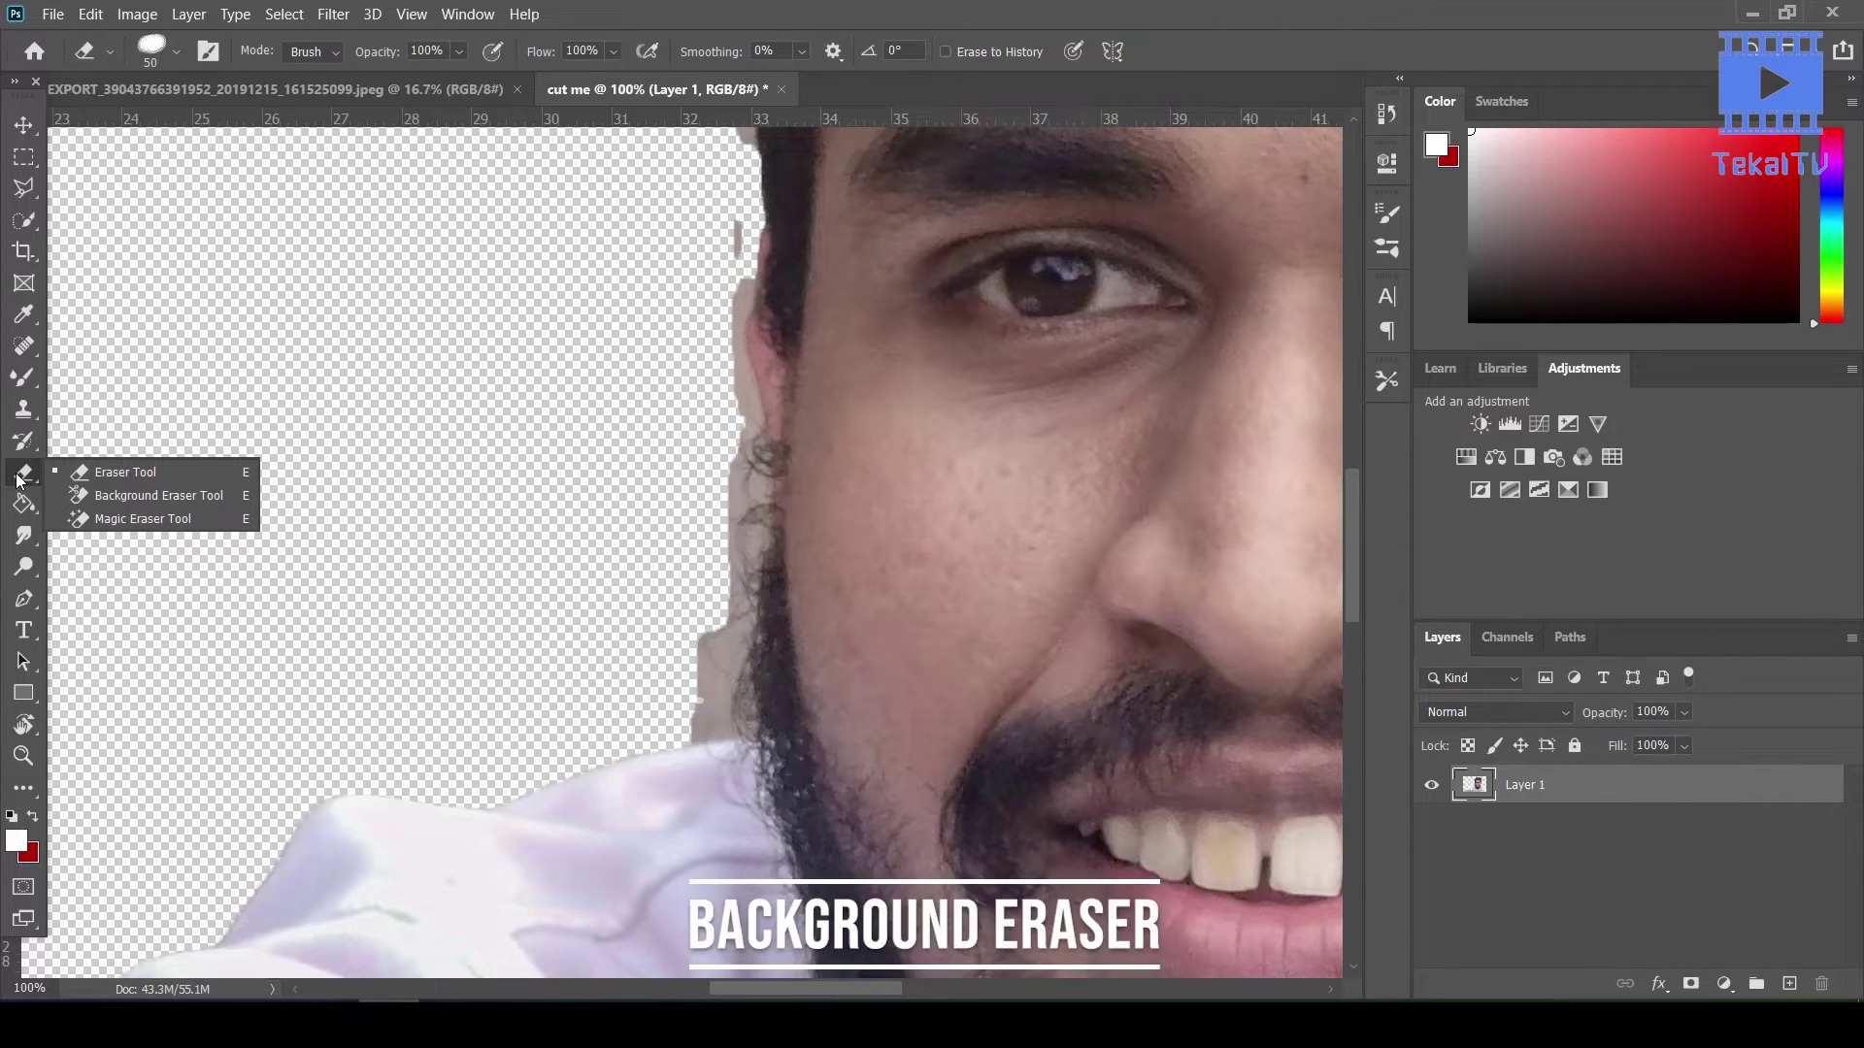
pyautogui.click(132, 499)
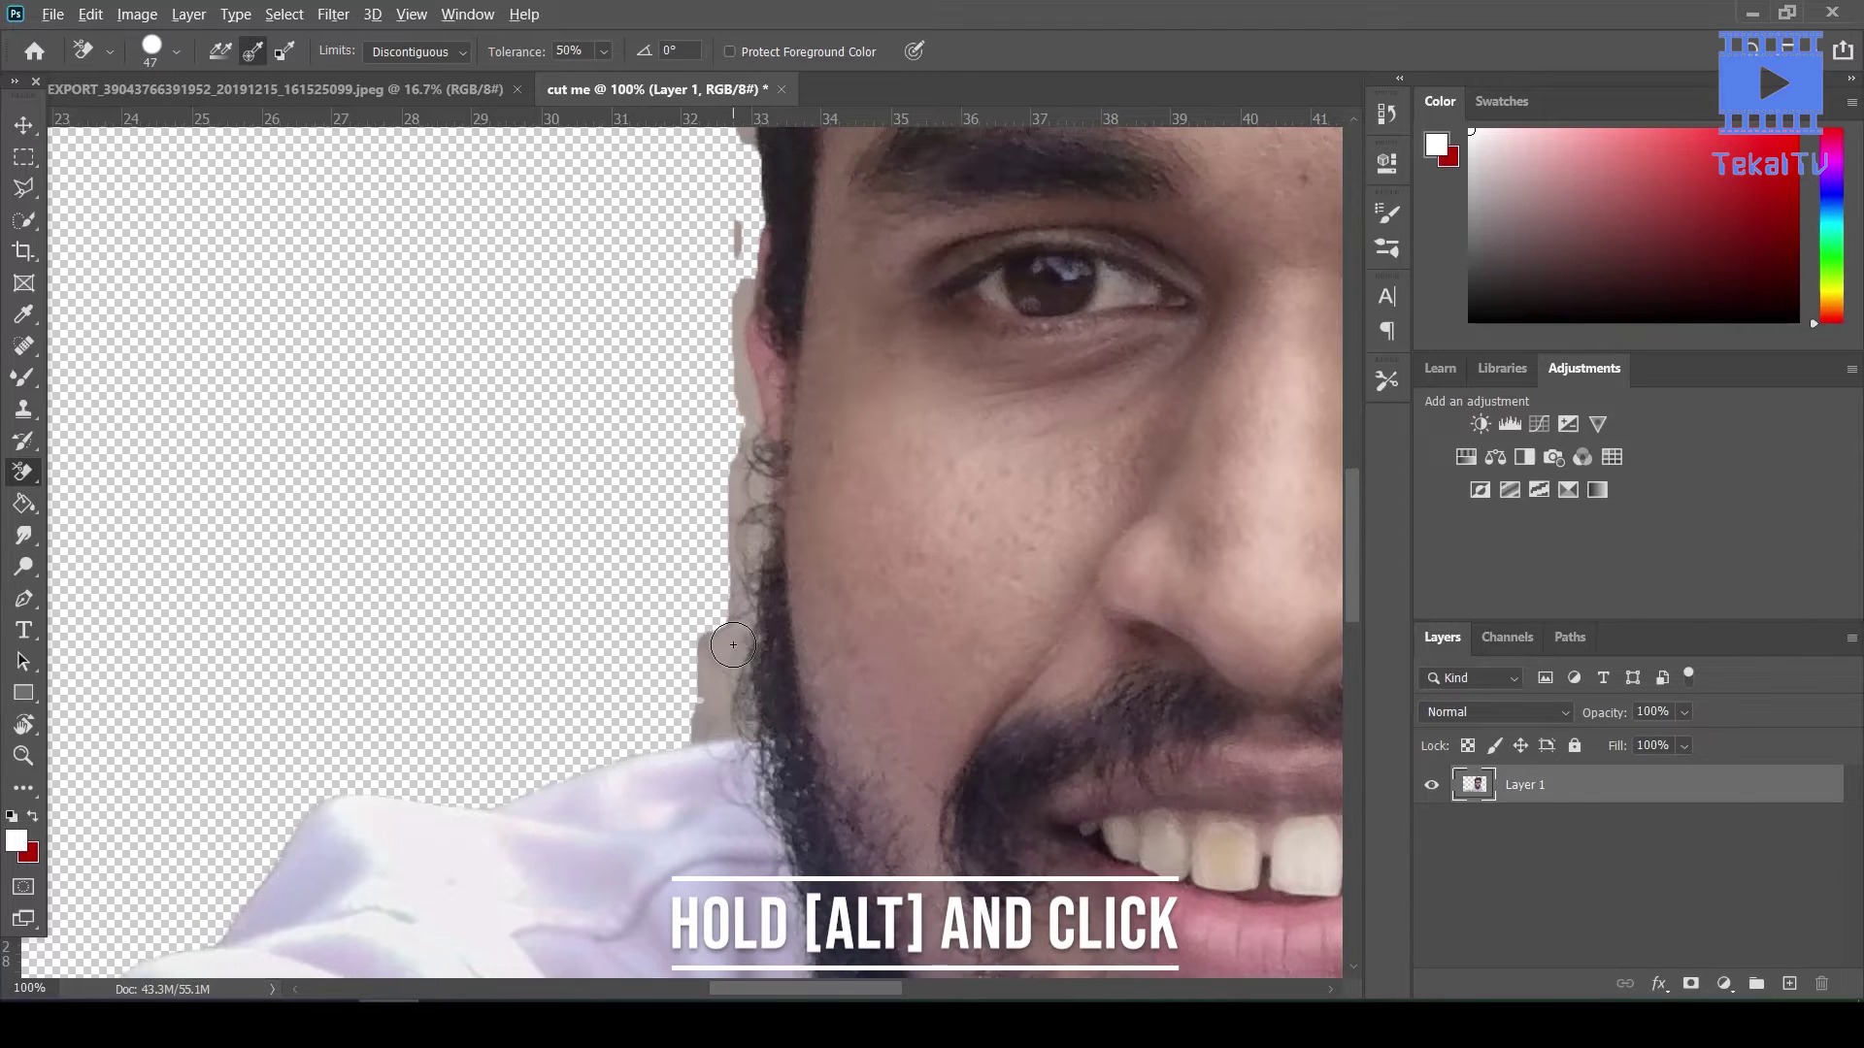
pyautogui.keyDown('alt'); pyautogui.click(735, 643); pyautogui.keyUp('alt')
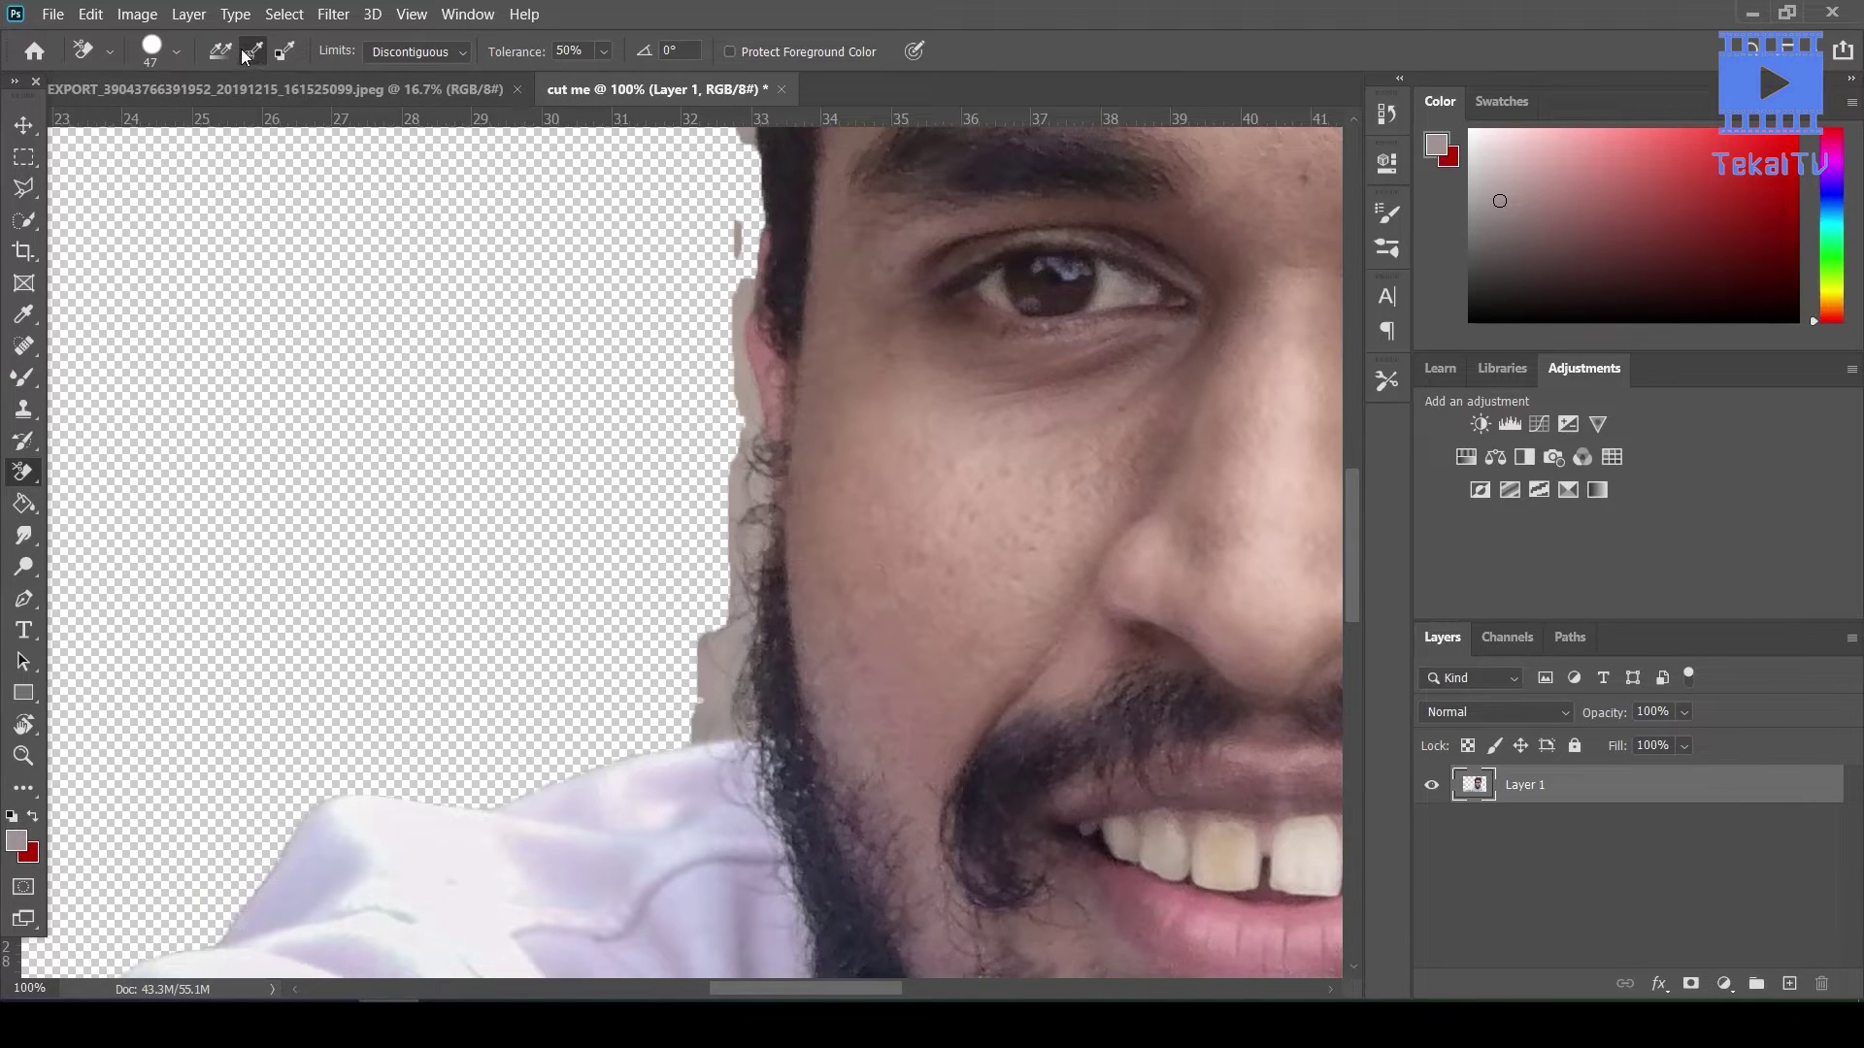
pyautogui.click(388, 54)
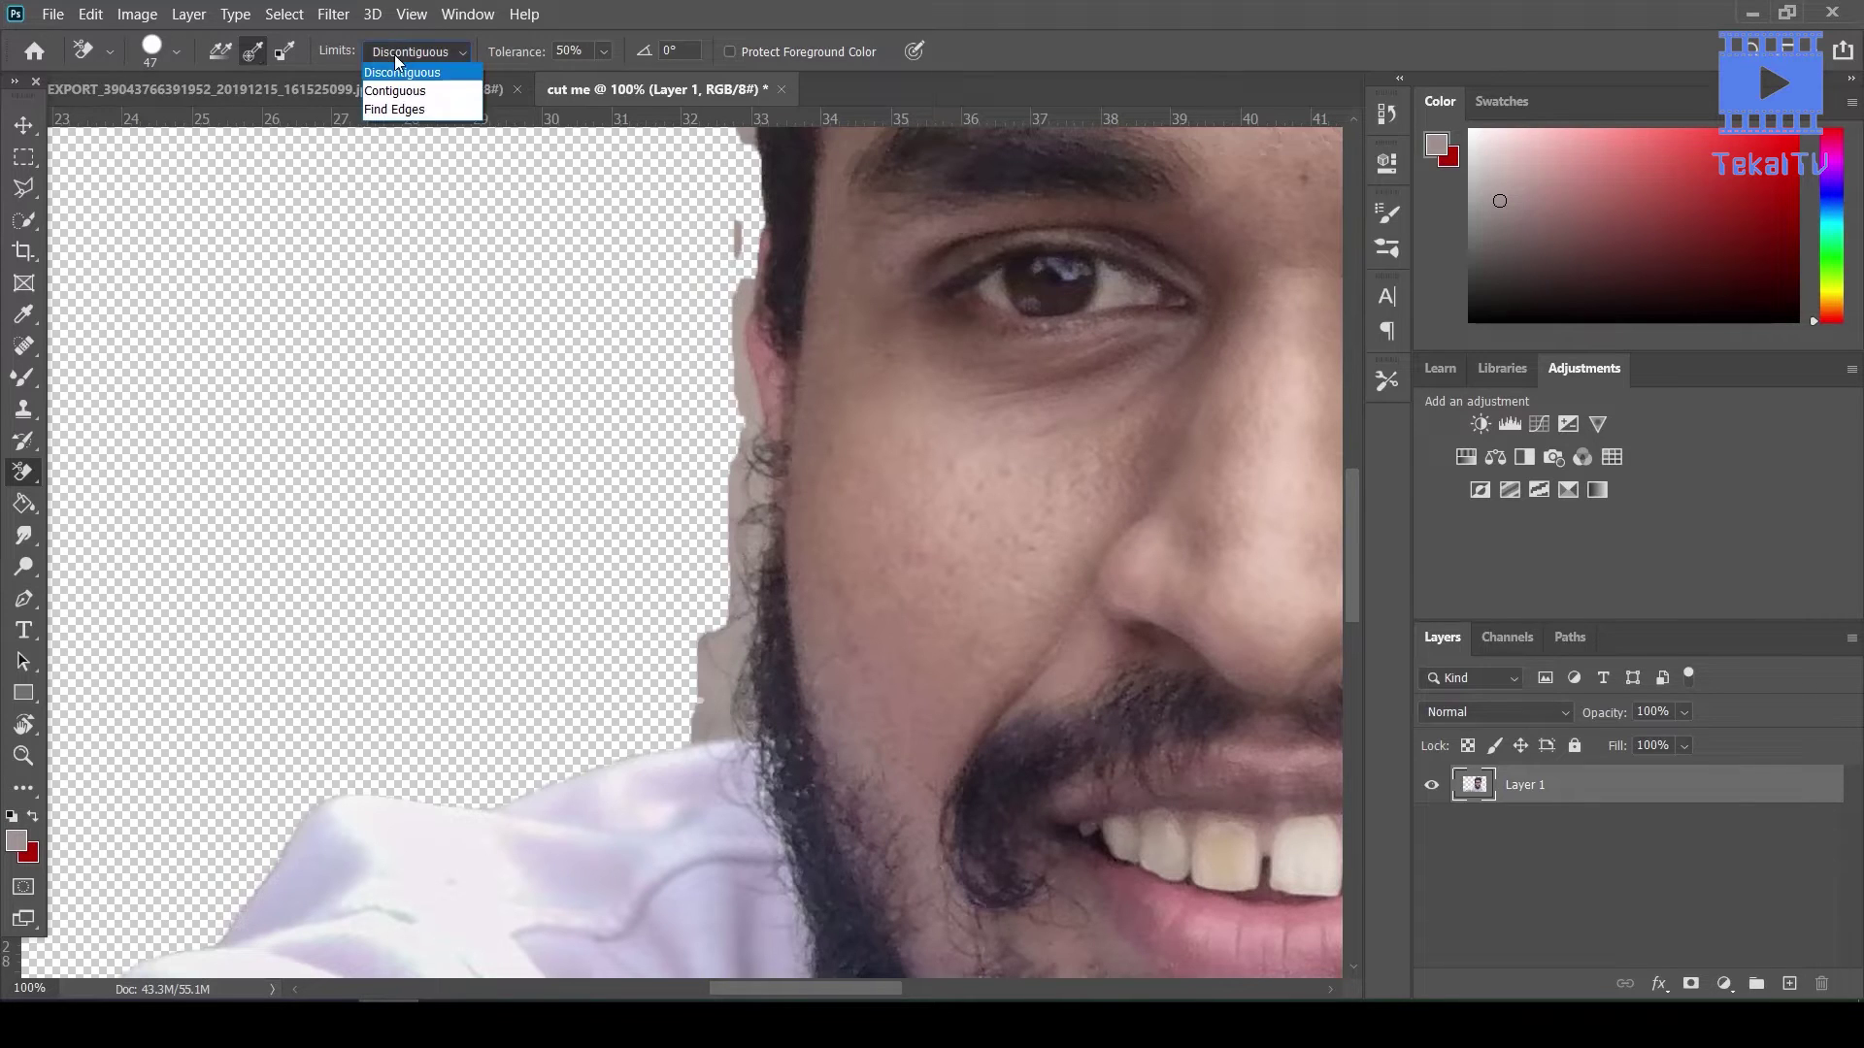
pyautogui.click(411, 74)
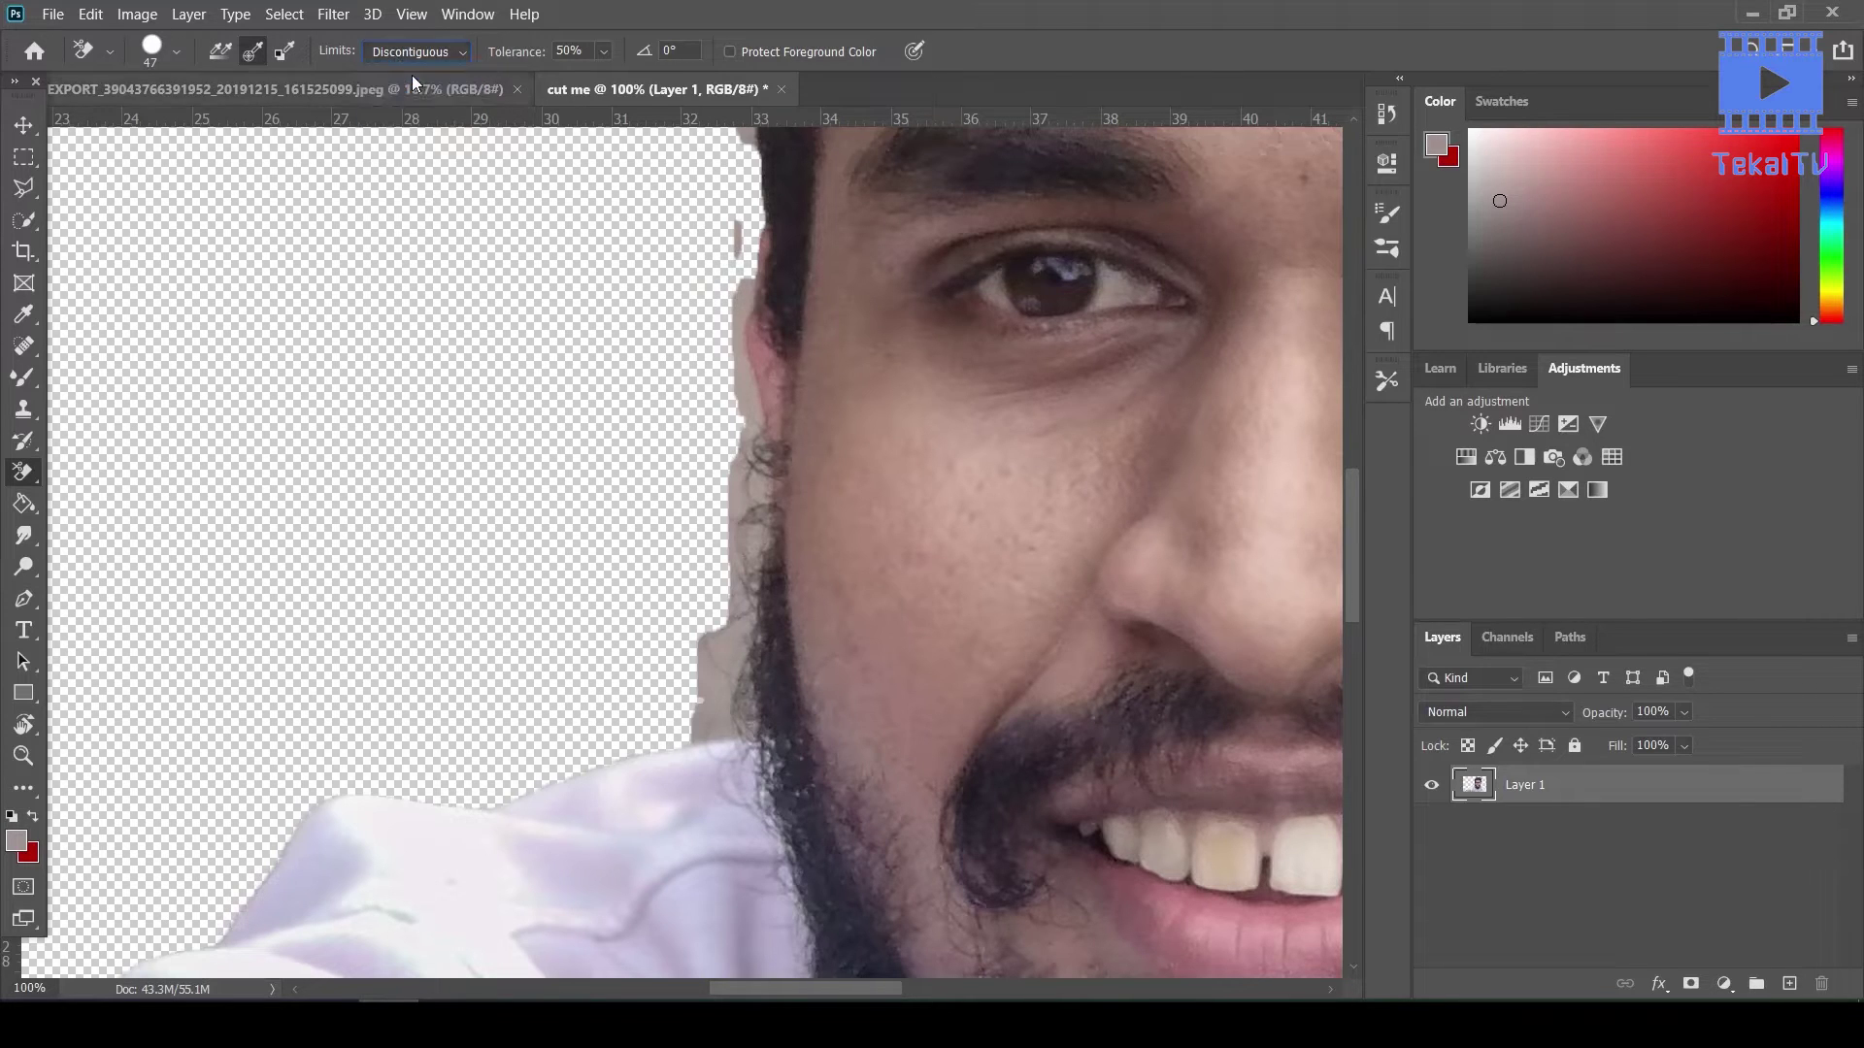
# Erase the pale strip and notch running along the left beard edge
pyautogui.click(743, 502)
pyautogui.moveTo(744, 499); pyautogui.dragTo(725, 218)
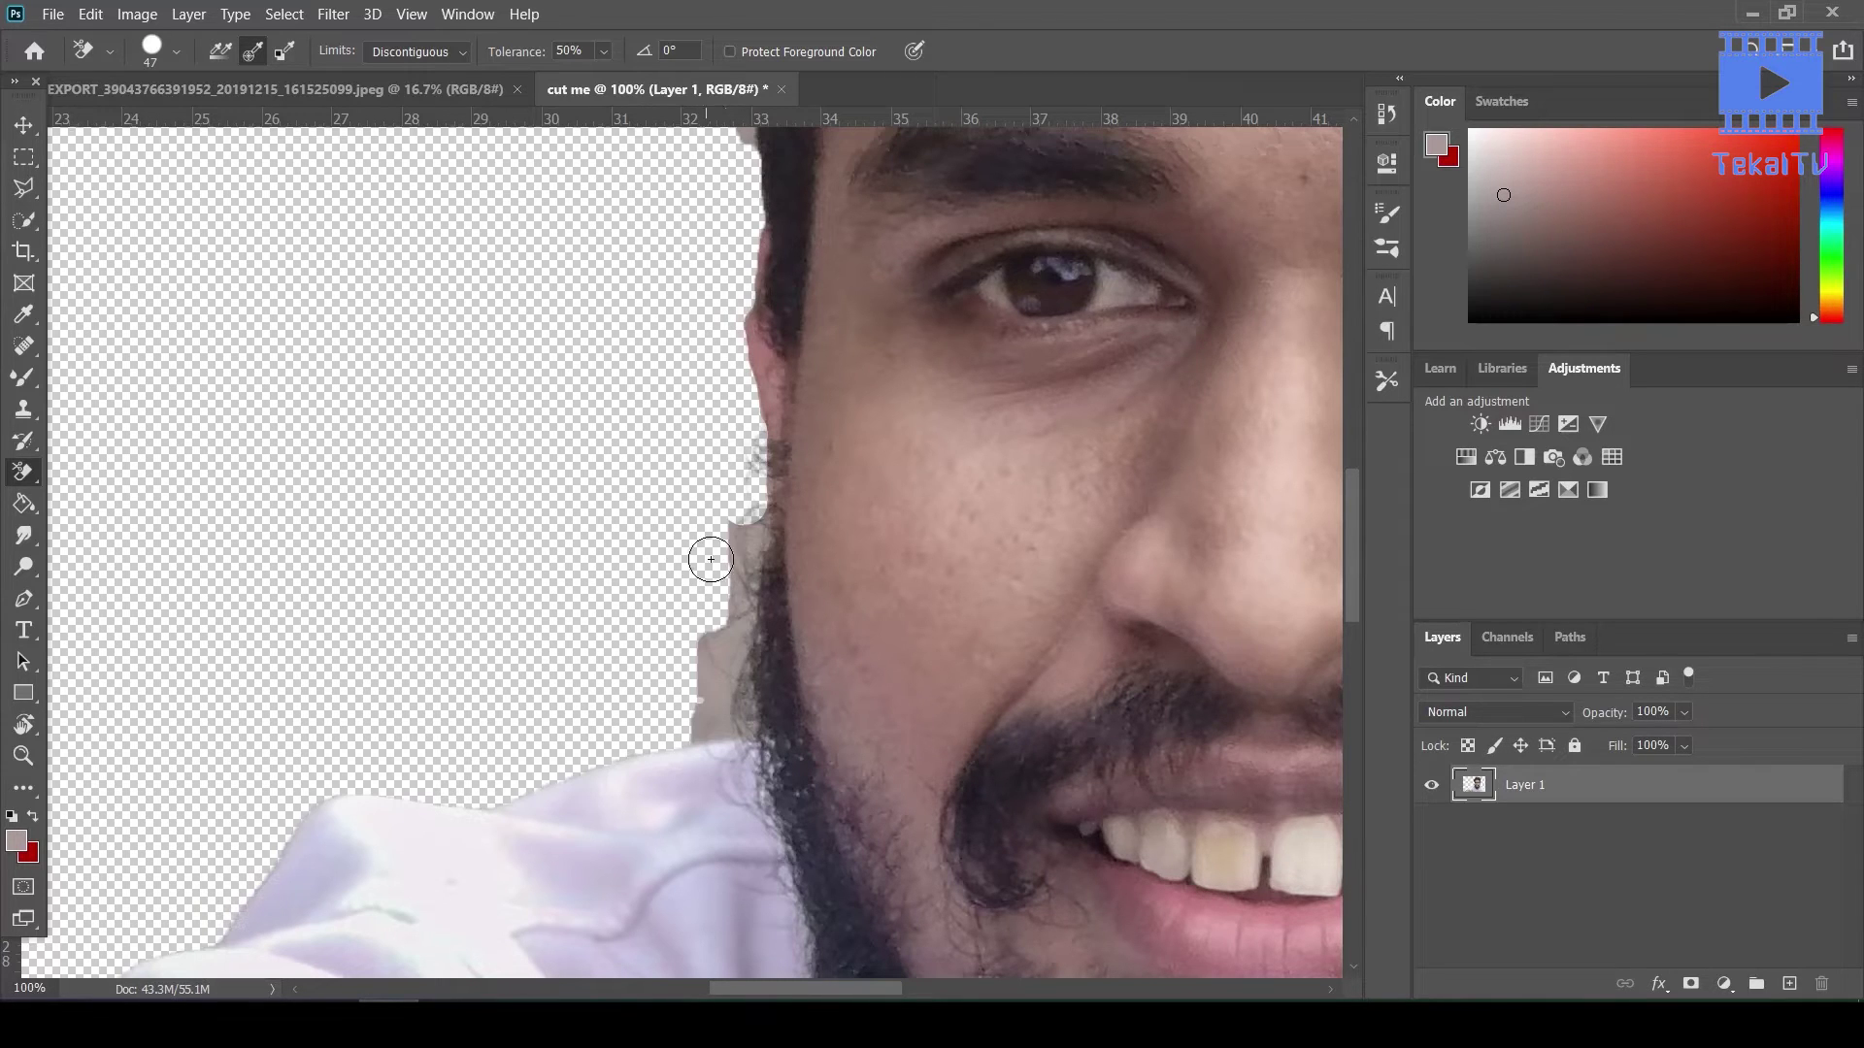
pyautogui.moveTo(708, 540)
pyautogui.mouseDown()
pyautogui.moveTo(741, 521)
pyautogui.moveTo(700, 719)
pyautogui.moveTo(736, 708)
pyautogui.moveTo(719, 598)
pyautogui.mouseUp()
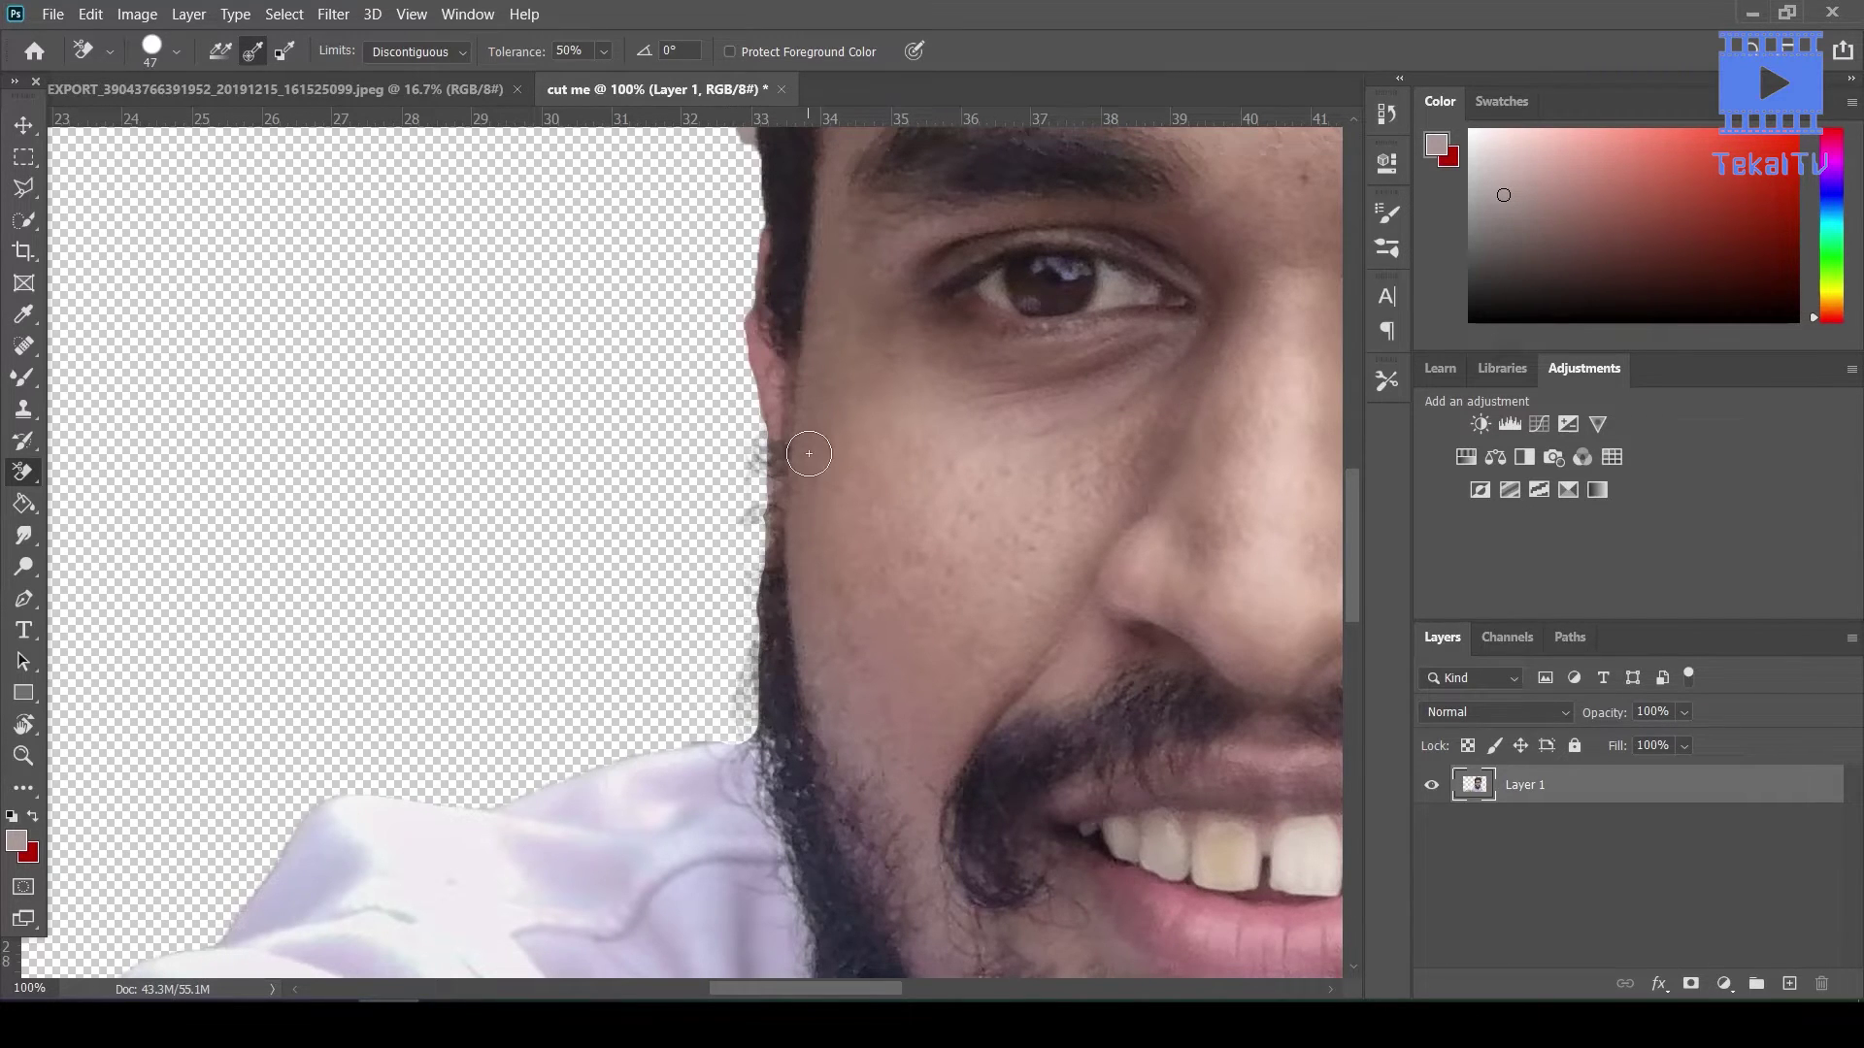
# Erase the grey halo left of the hair and up along the hair edge
pyautogui.scroll(4, 809, 453)
pyautogui.scroll(3, 808, 453)
pyautogui.scroll(1, 808, 453)
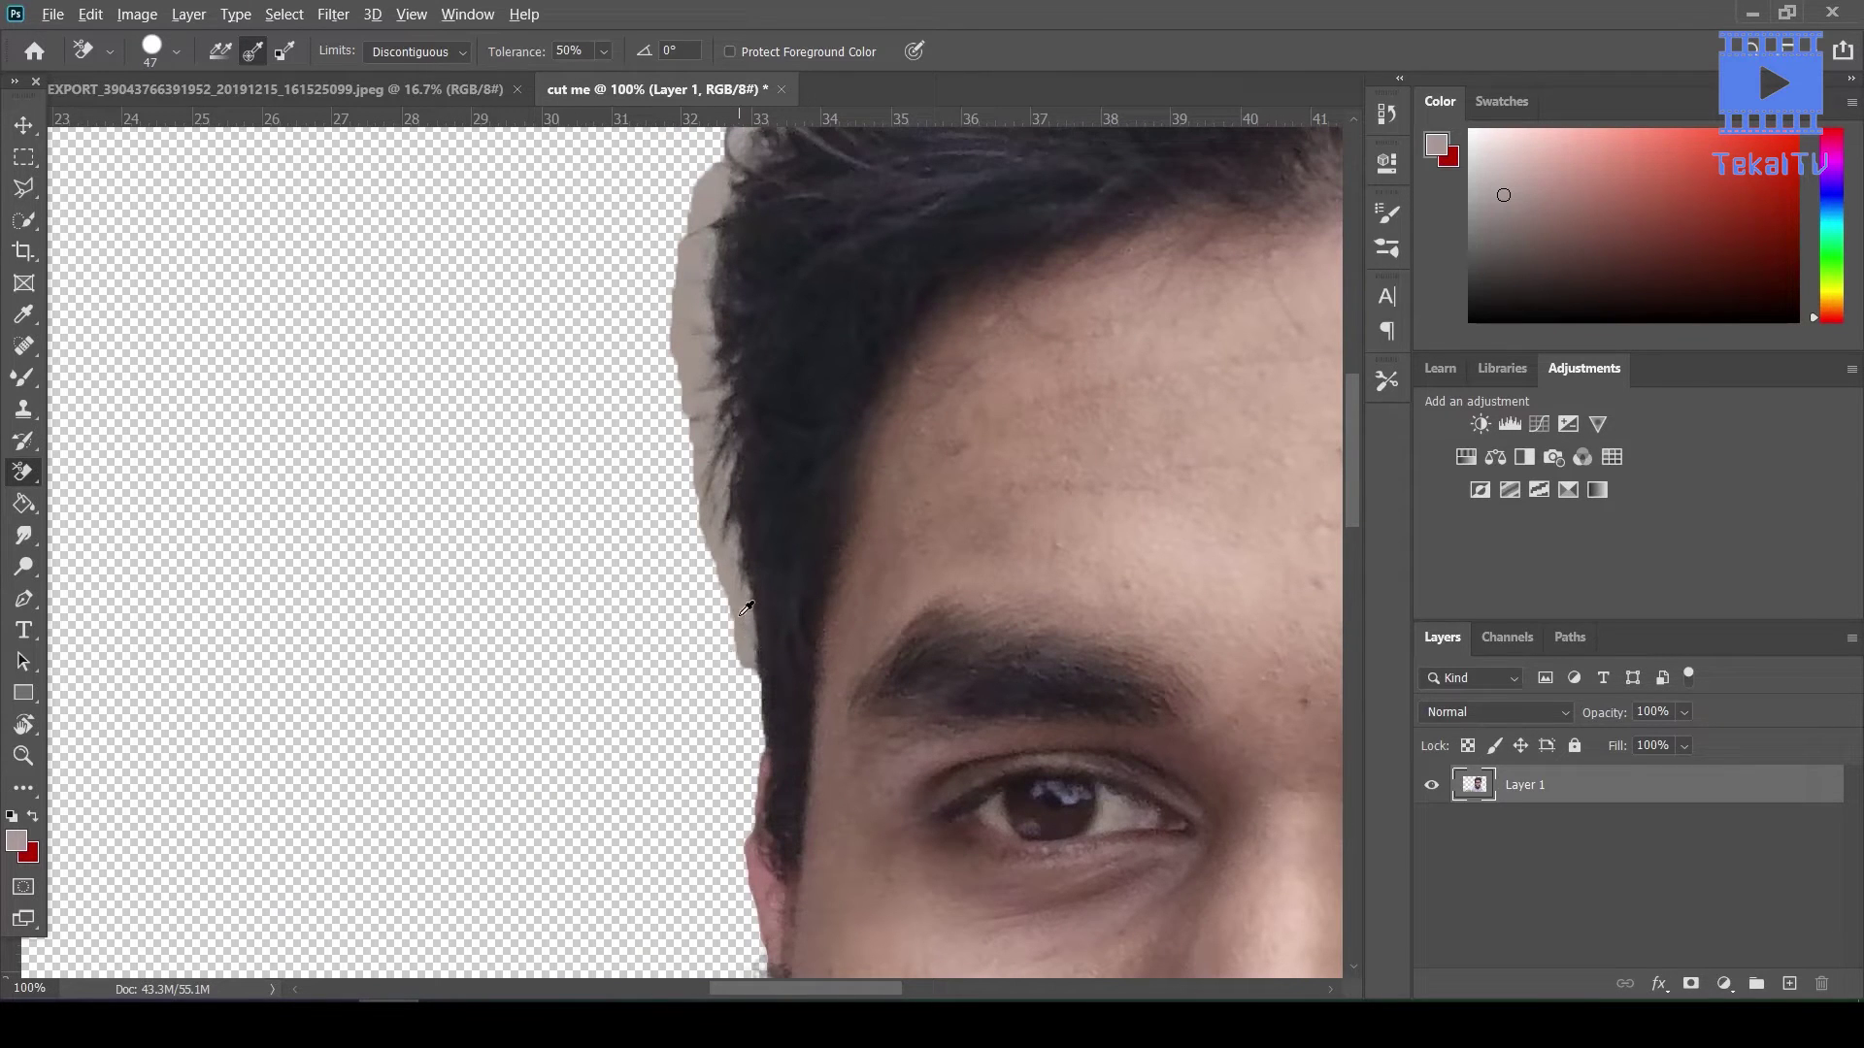
pyautogui.scroll(1, 728, 631)
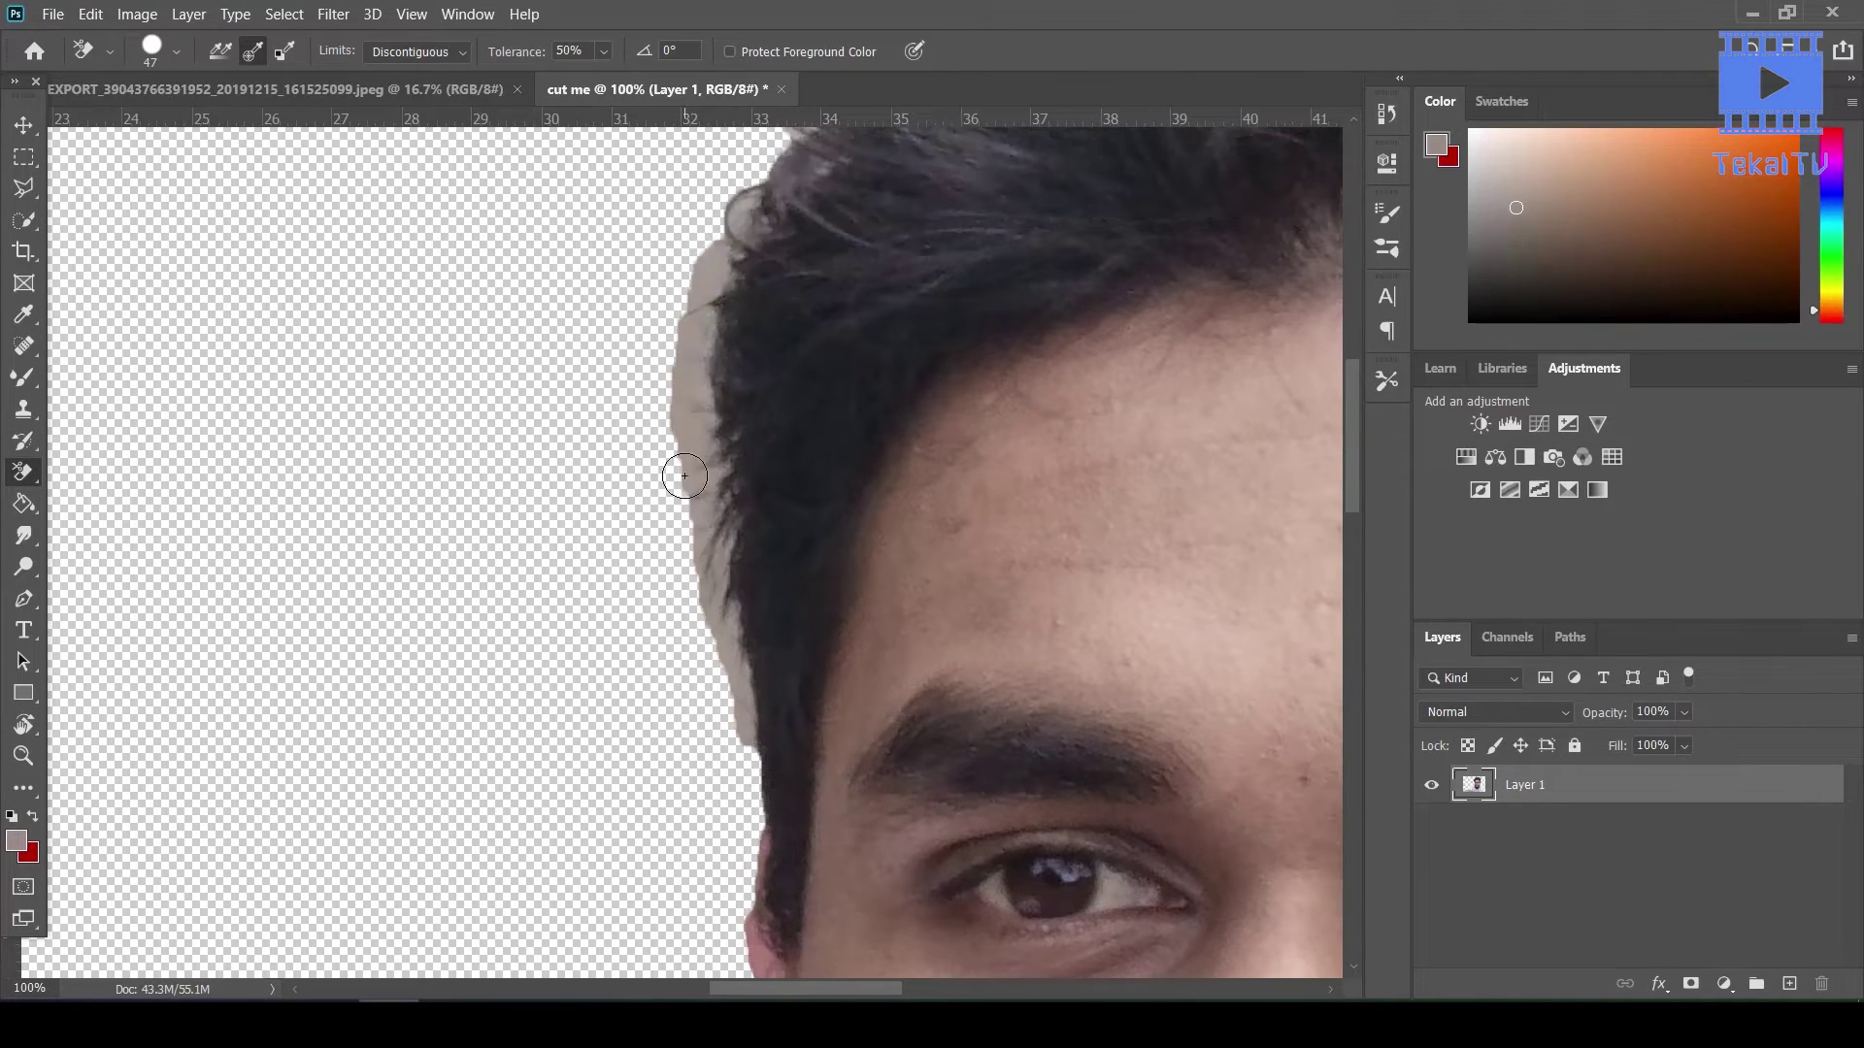
pyautogui.moveTo(685, 383); pyautogui.dragTo(732, 736)
pyautogui.scroll(3, 732, 743)
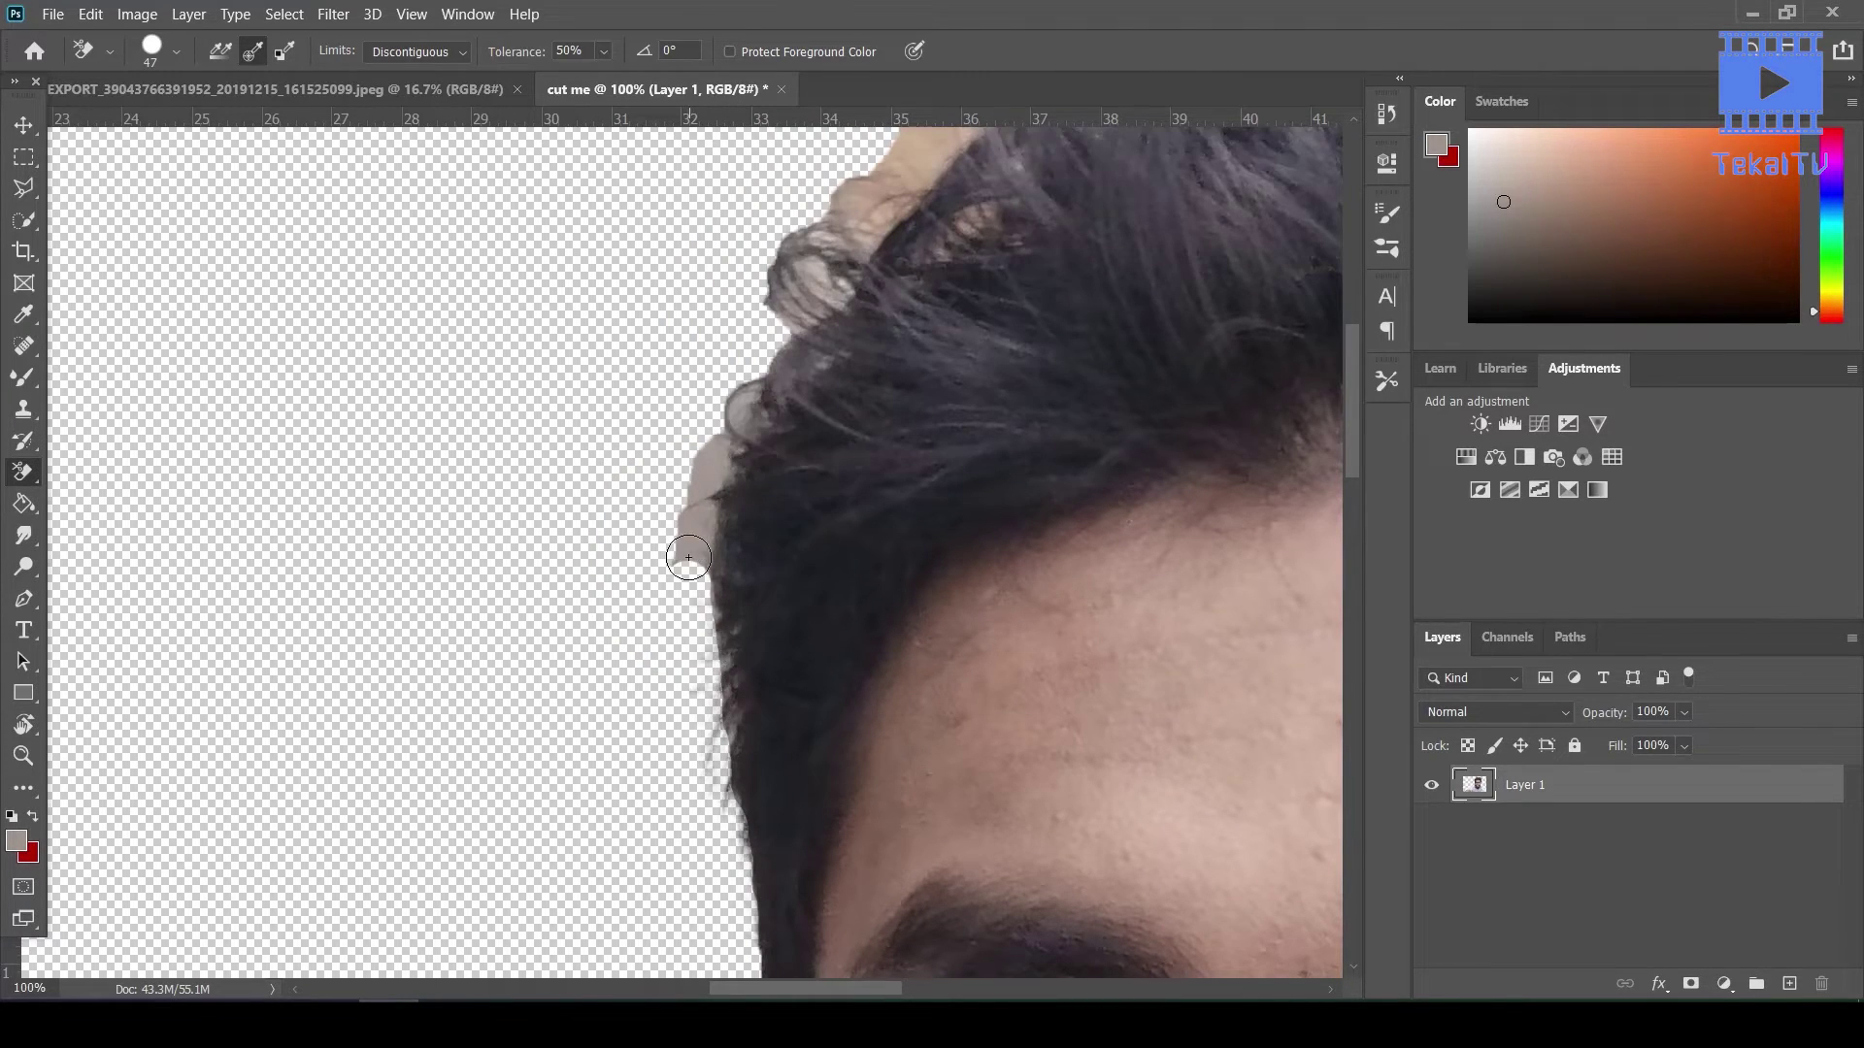
pyautogui.moveTo(688, 558)
pyautogui.mouseDown()
pyautogui.moveTo(693, 468)
pyautogui.moveTo(753, 464)
pyautogui.moveTo(874, 291)
pyautogui.moveTo(922, 262)
pyautogui.mouseUp()
pyautogui.scroll(2, 699, 479)
pyautogui.scroll(2, 922, 262)
pyautogui.hscroll(3, 777, 340)
pyautogui.moveTo(670, 447)
pyautogui.mouseDown()
pyautogui.moveTo(845, 237)
pyautogui.moveTo(899, 237)
pyautogui.mouseUp()
pyautogui.hscroll(3, 899, 237)
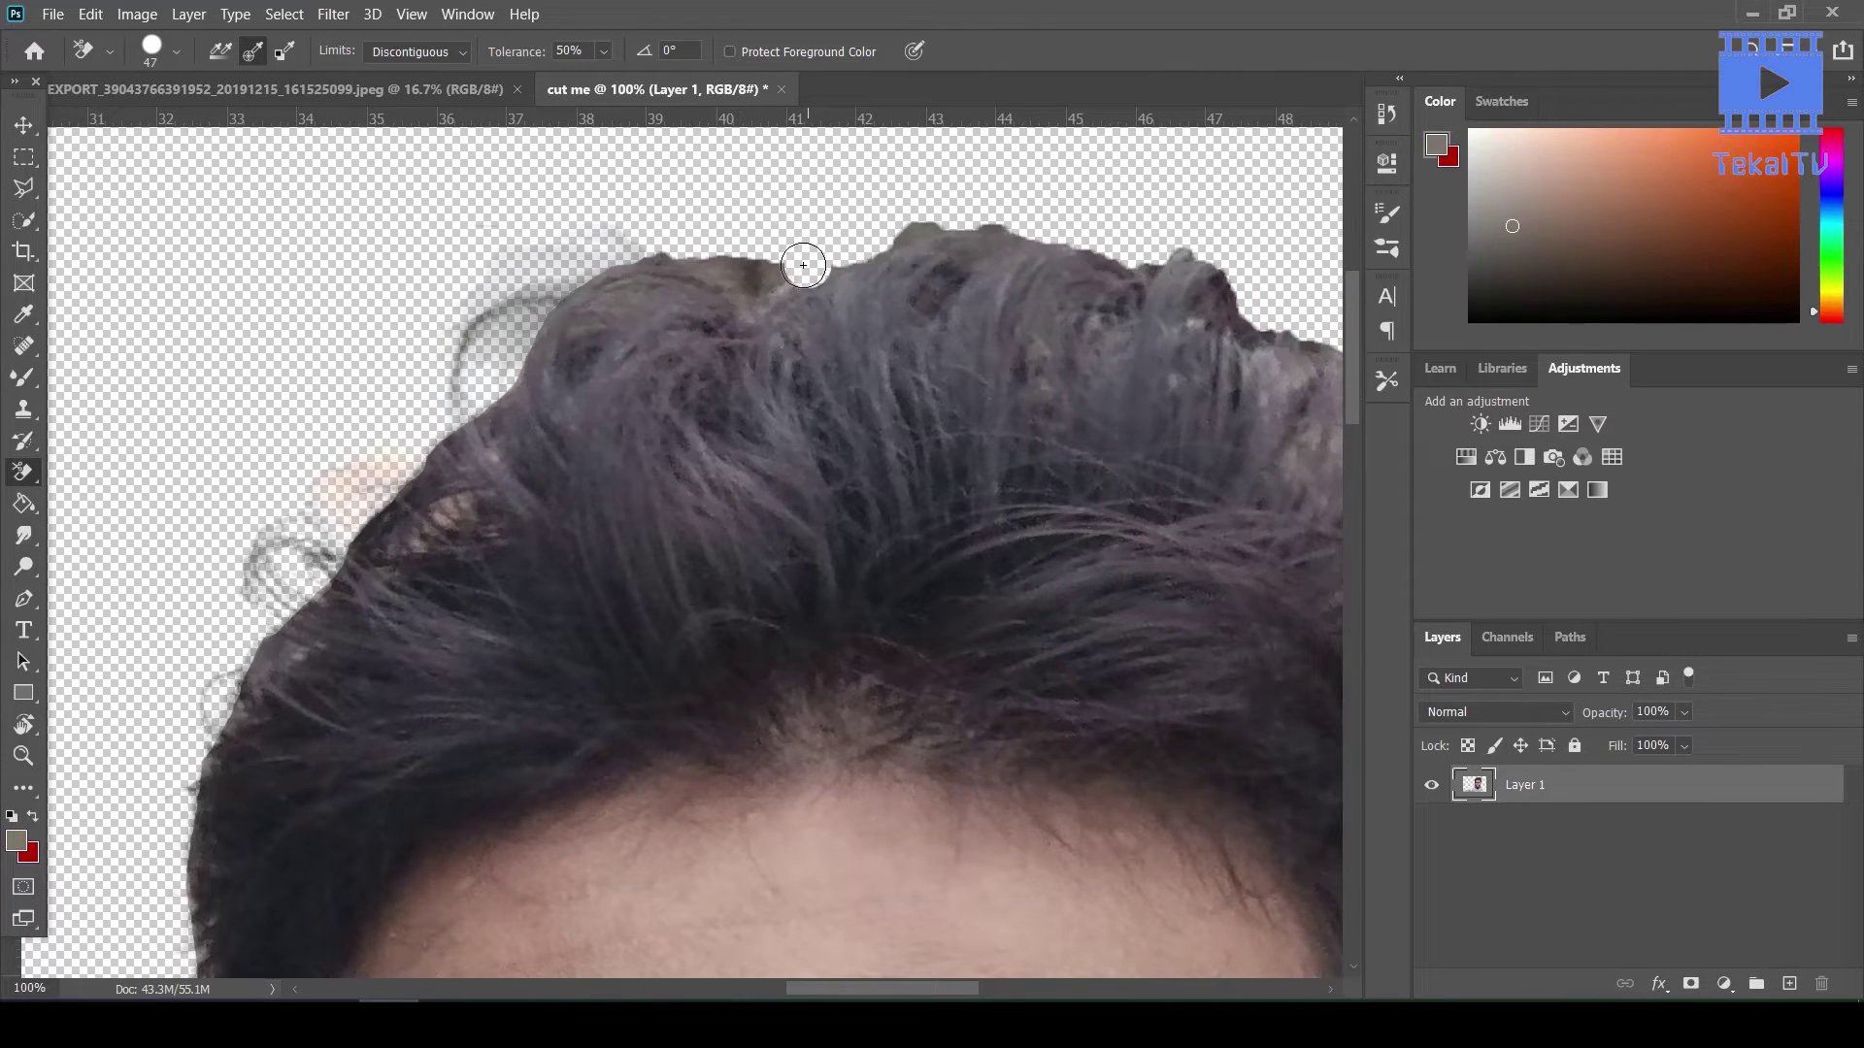
pyautogui.hscroll(3, 861, 229)
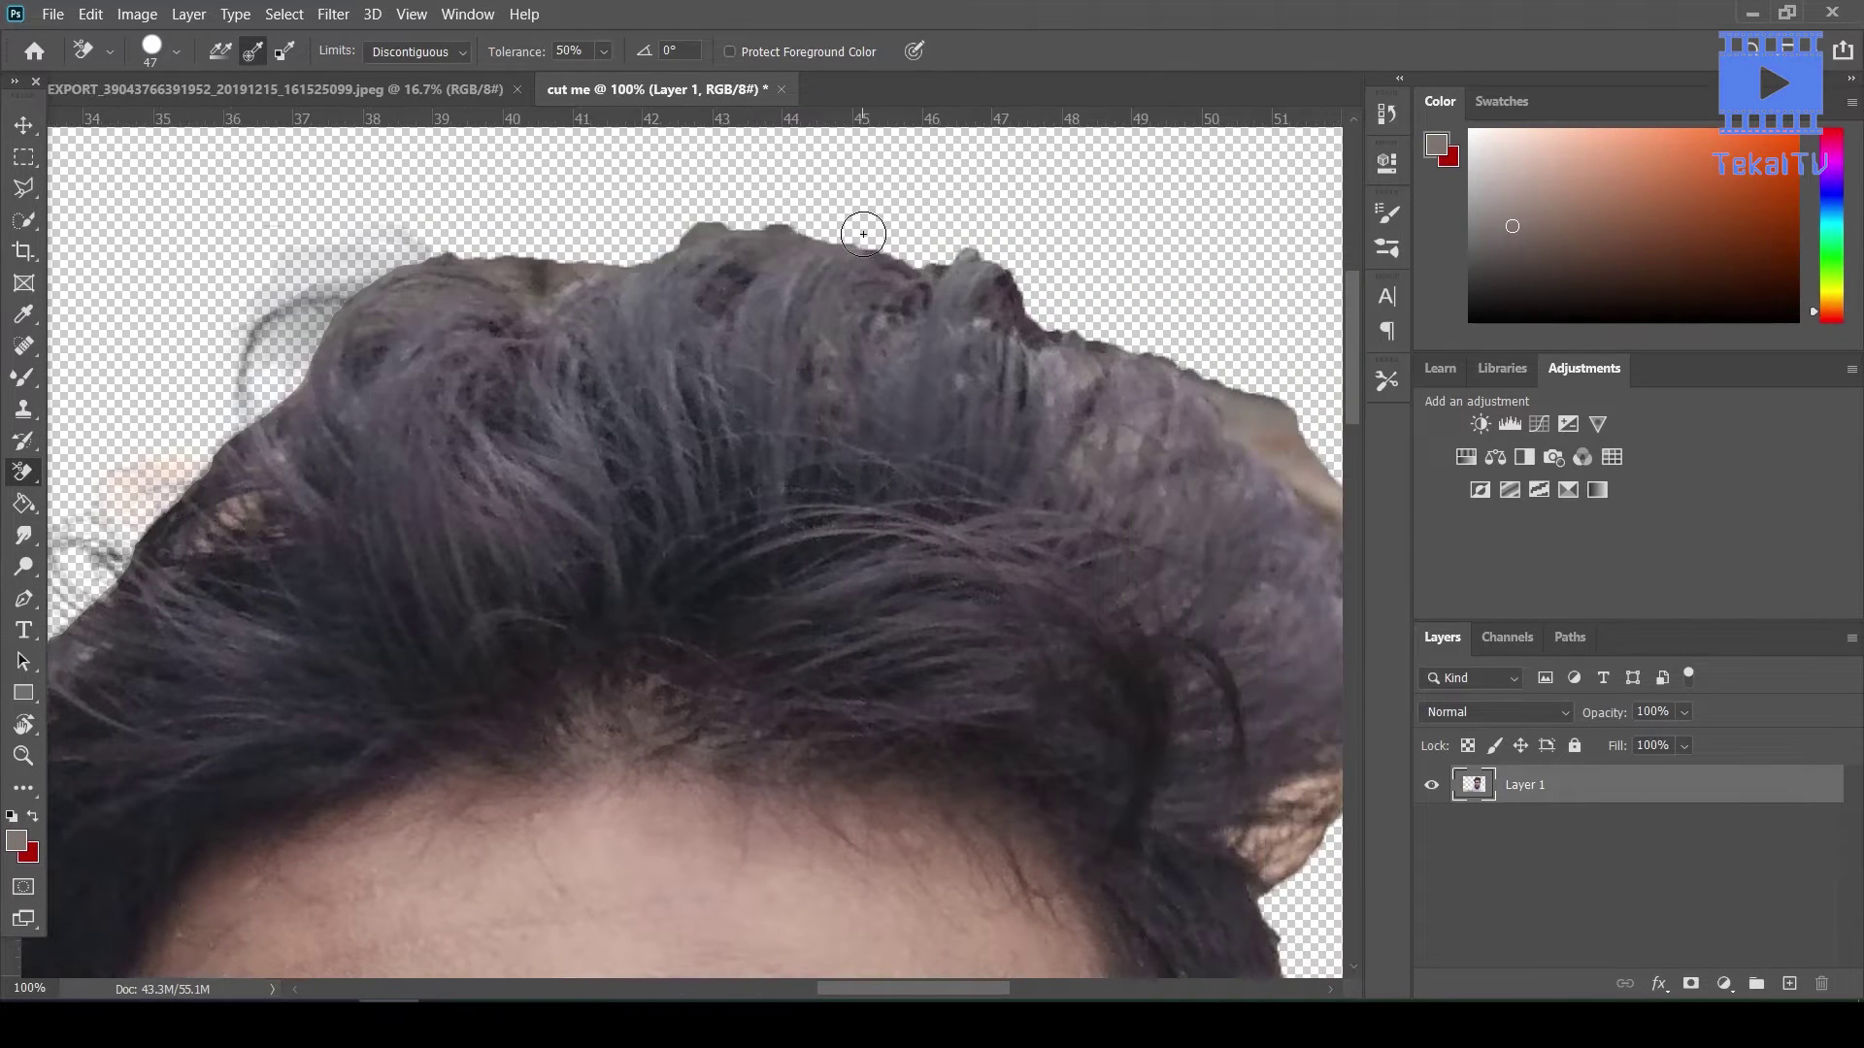
pyautogui.hscroll(1, 863, 234)
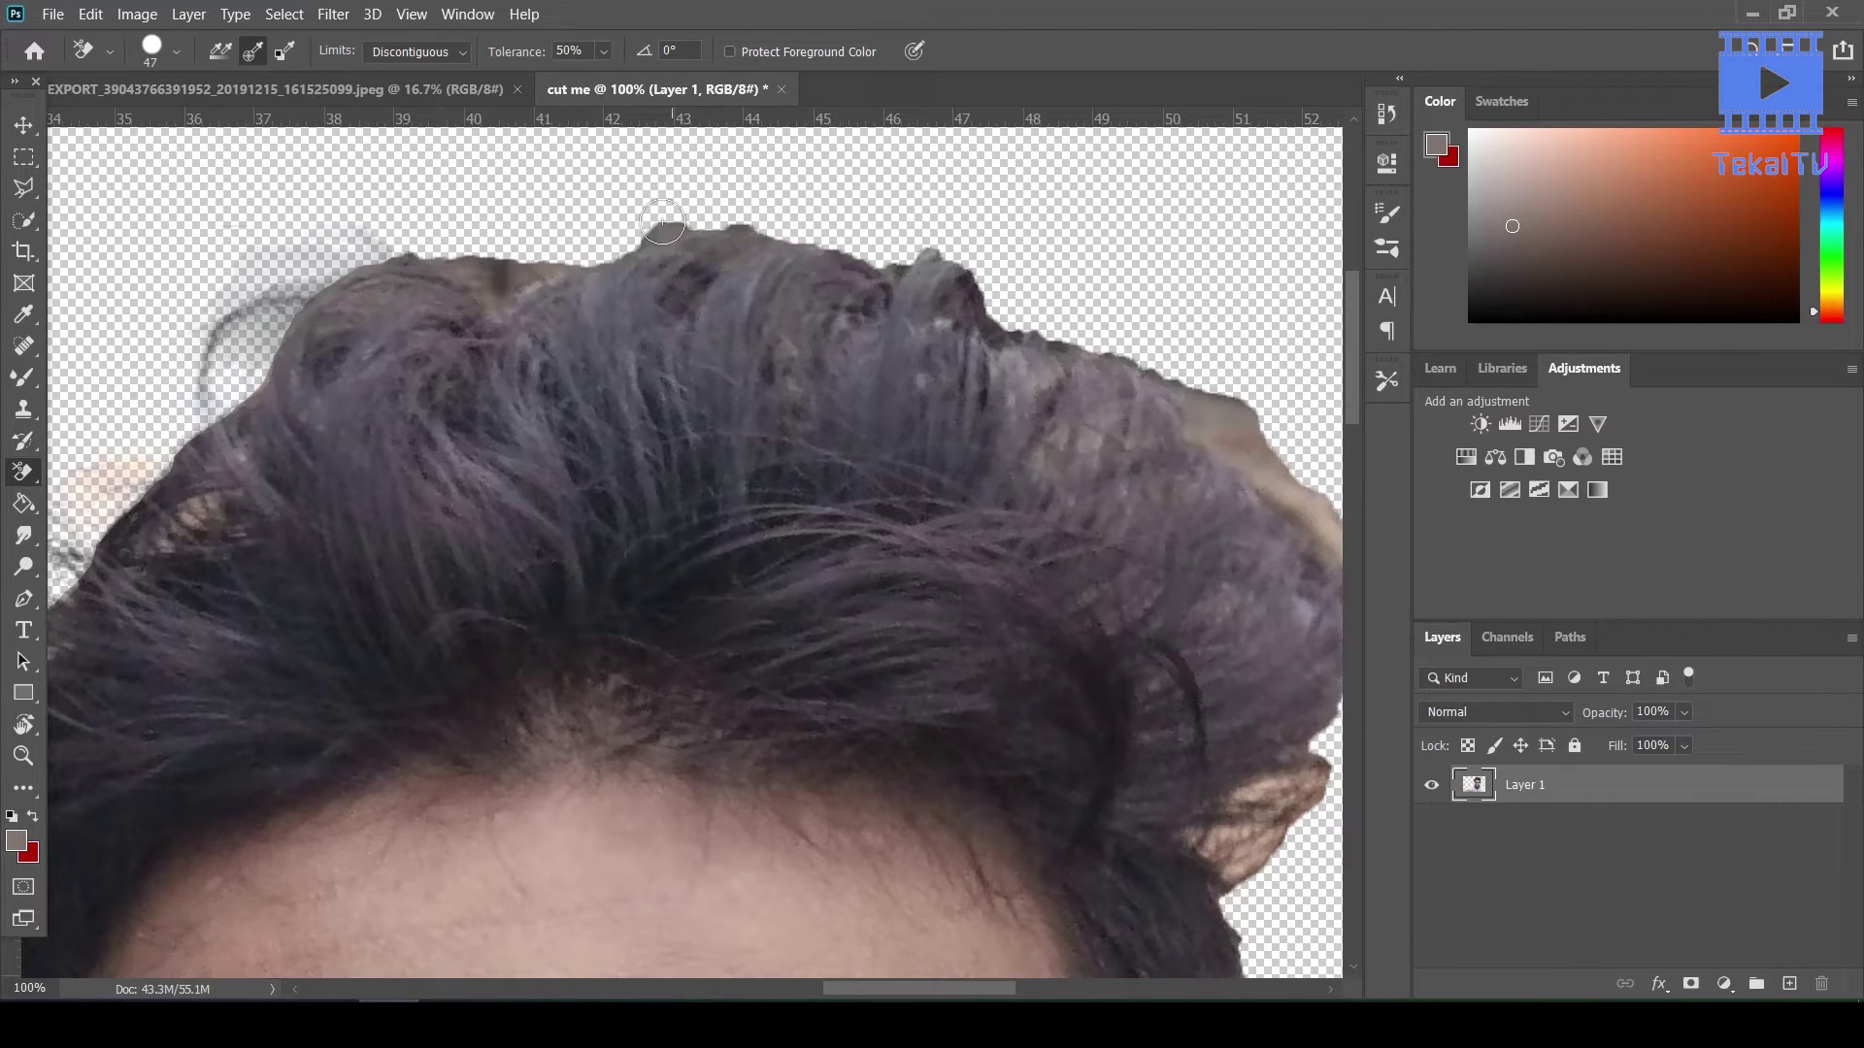
pyautogui.hscroll(3, 1000, 307)
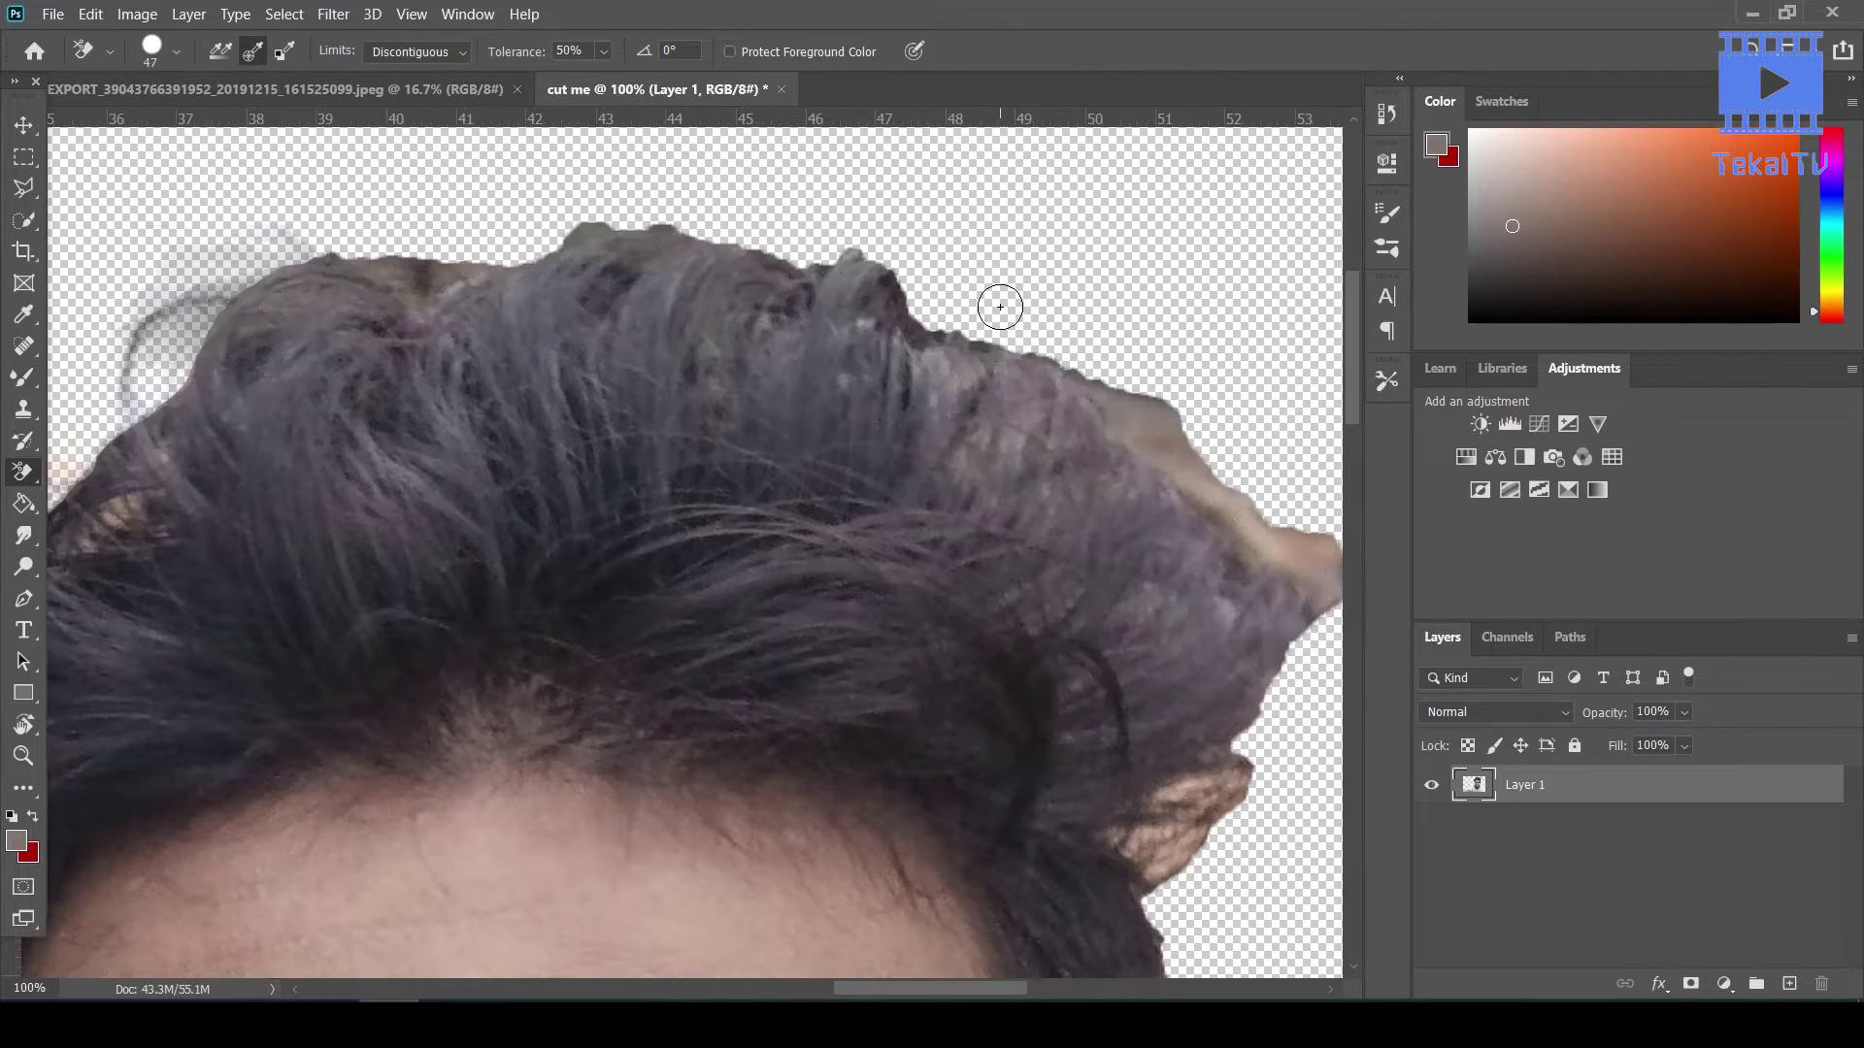
pyautogui.hscroll(-6, 1000, 307)
pyautogui.hscroll(-2, 1000, 307)
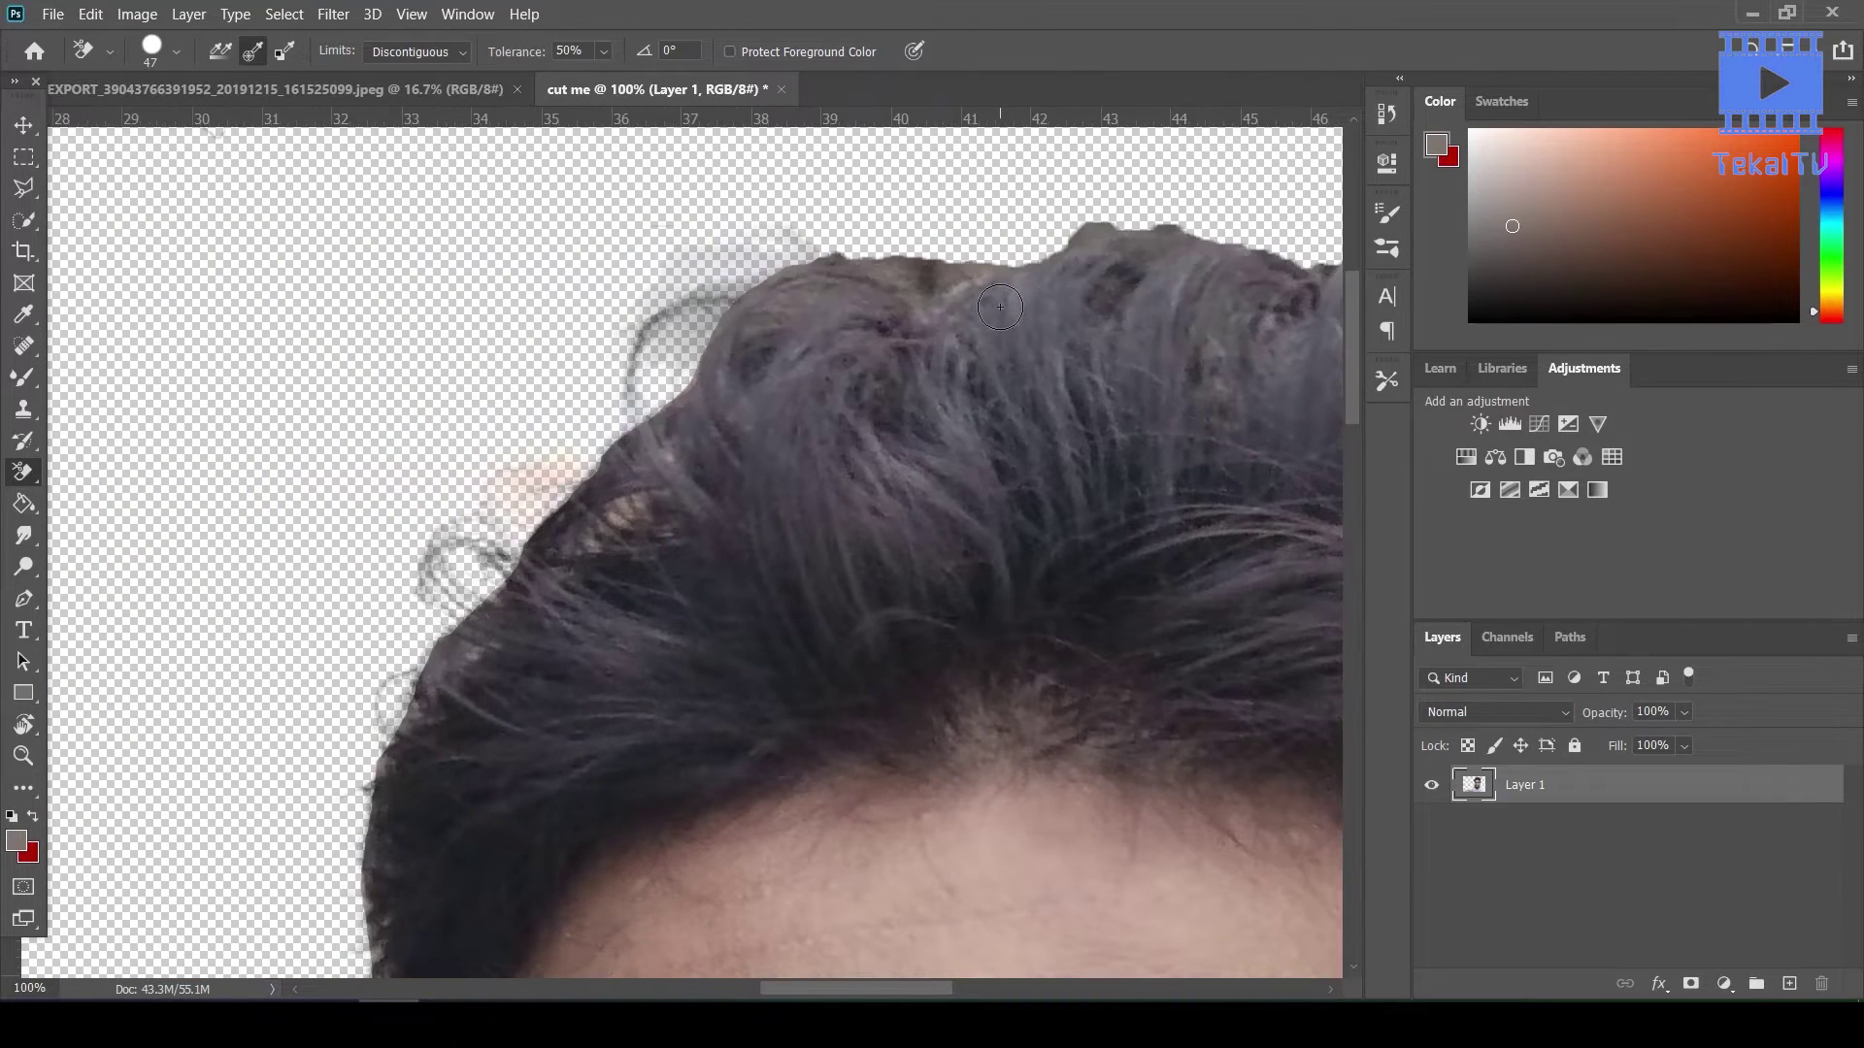
# Resample the orange fringe and erase the light fringe down the hair's right edge
pyautogui.keyDown('alt'); pyautogui.click(556, 460); pyautogui.keyUp('alt')
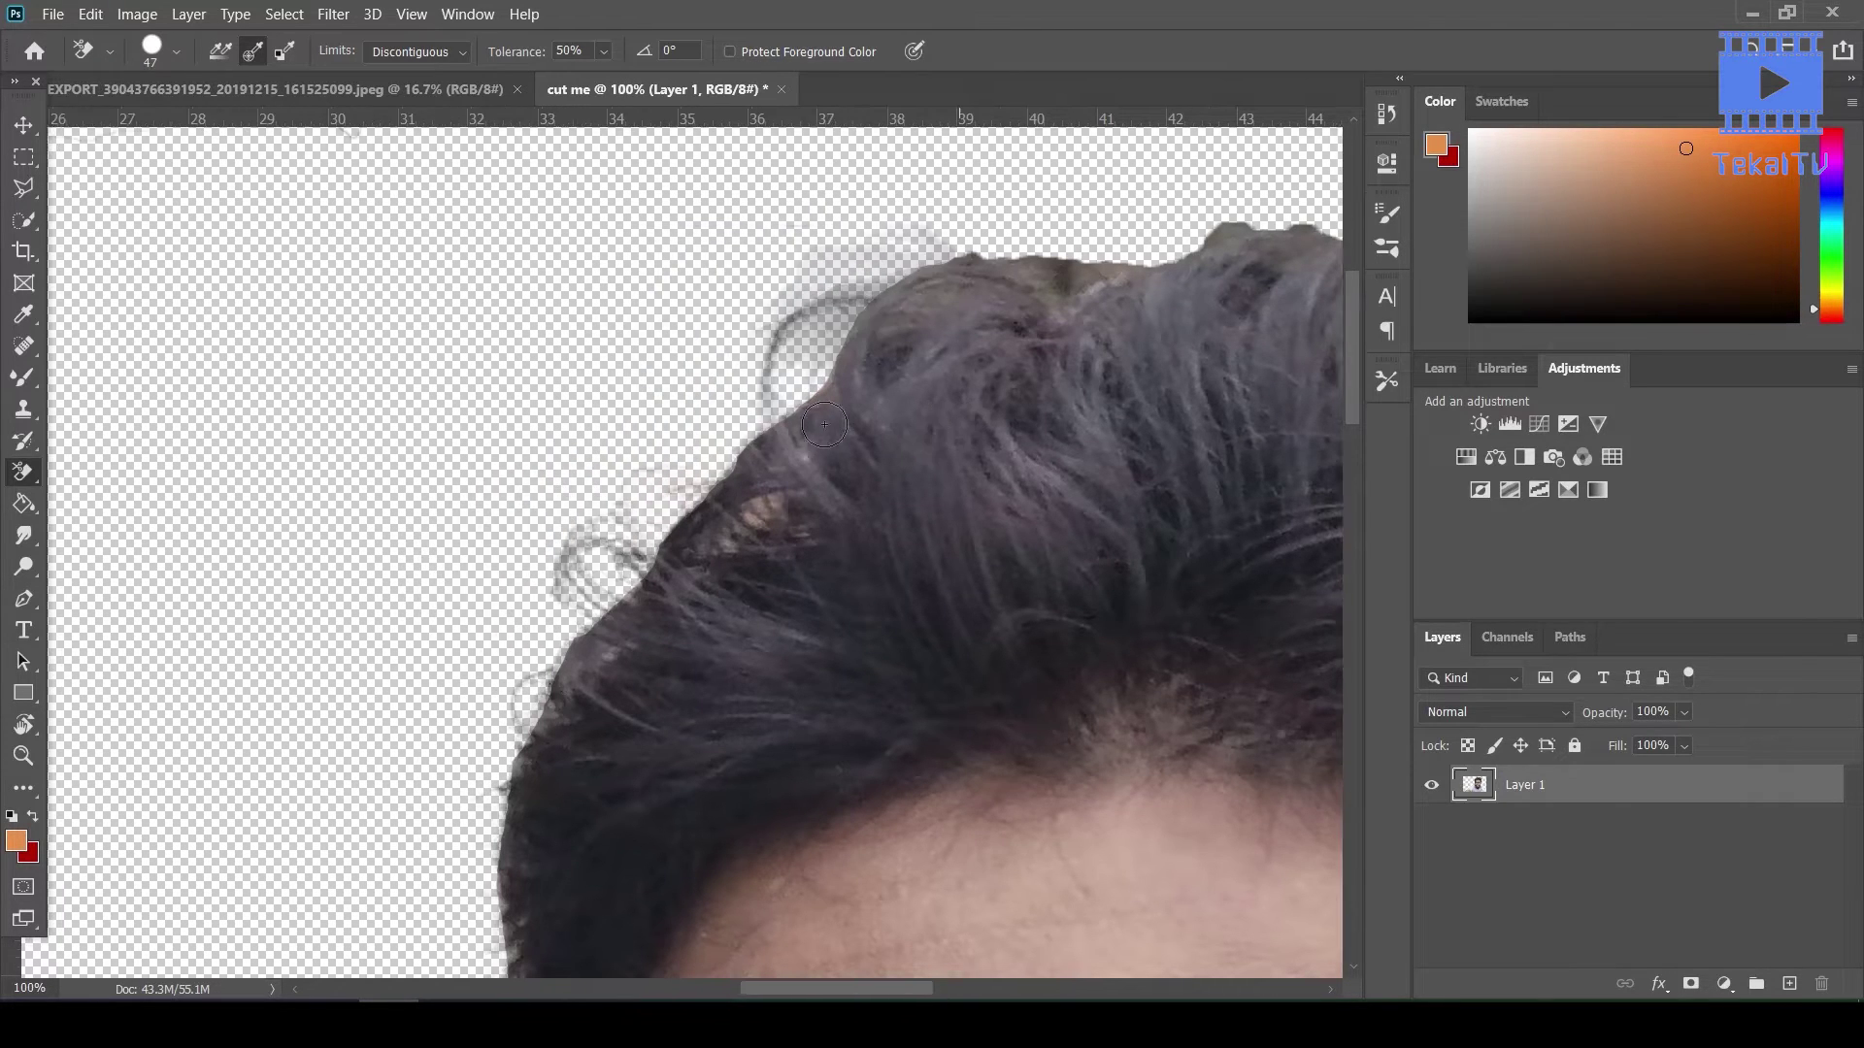
pyautogui.hscroll(8, 679, 446)
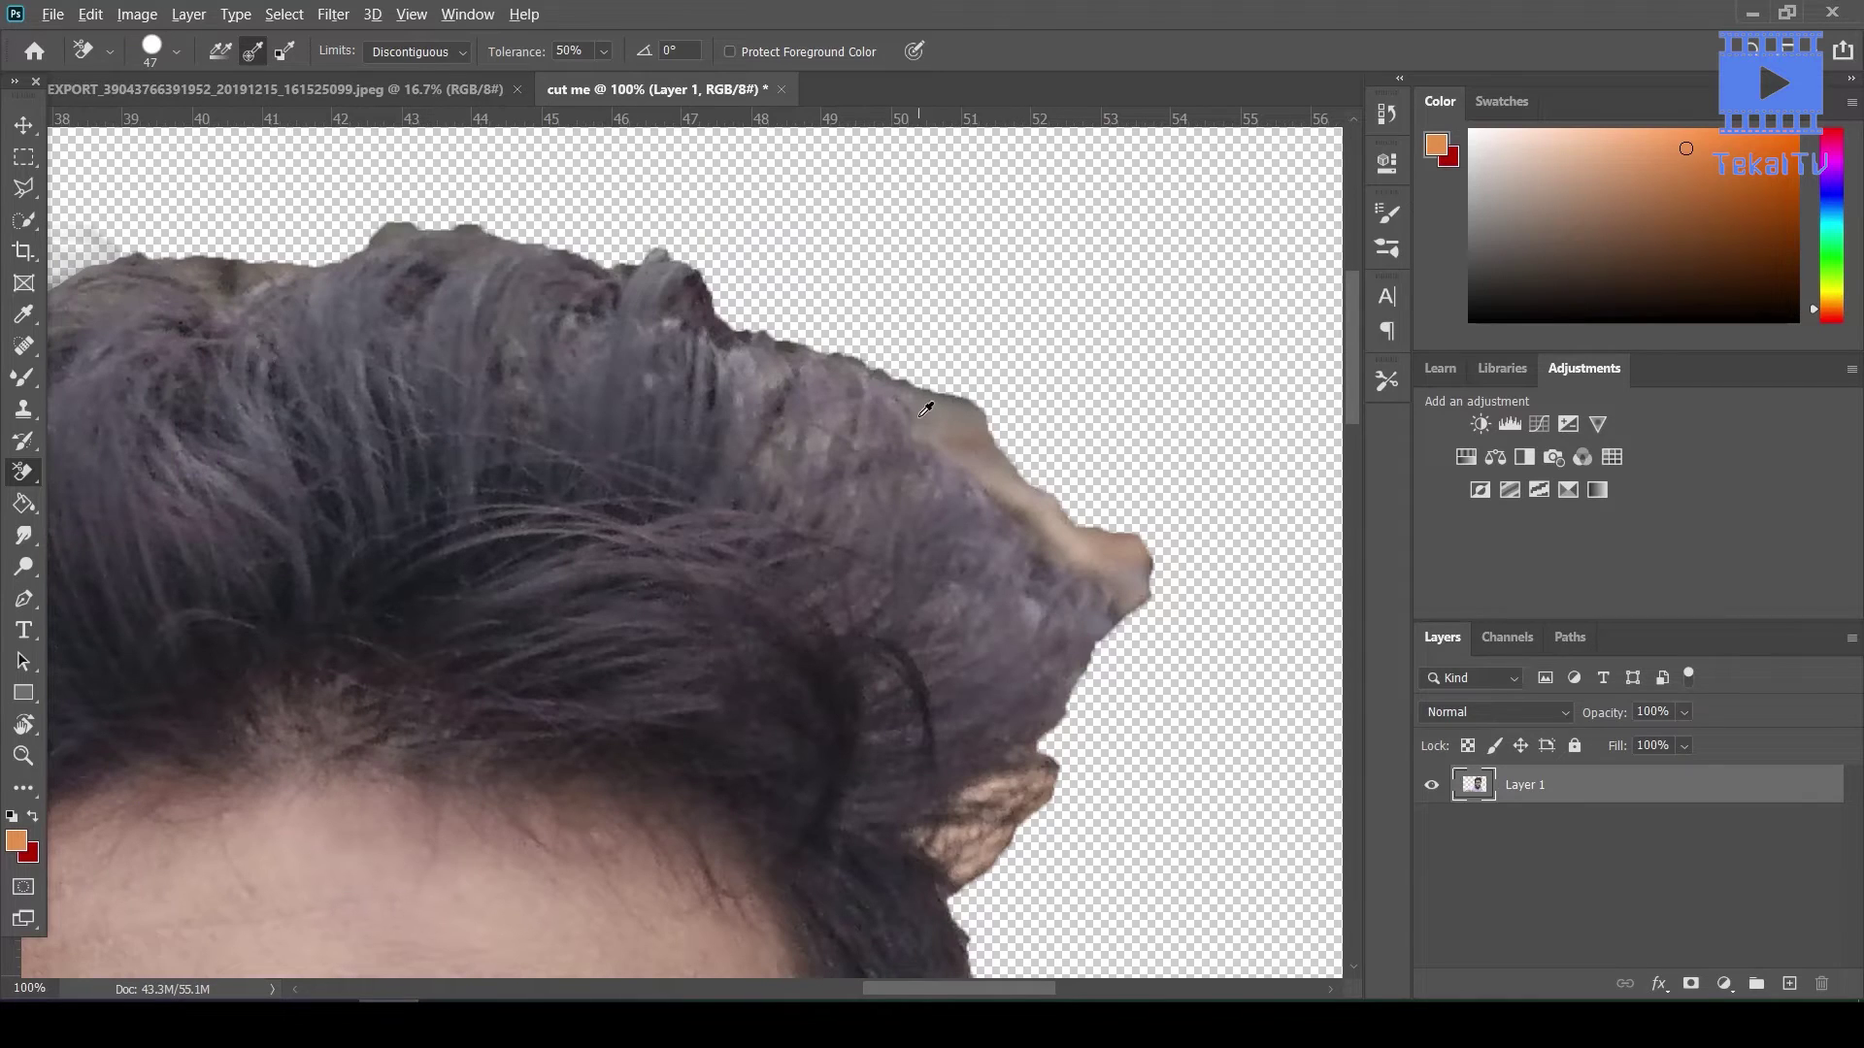
pyautogui.moveTo(979, 430)
pyautogui.mouseDown()
pyautogui.moveTo(1137, 619)
pyautogui.moveTo(813, 315)
pyautogui.mouseUp()
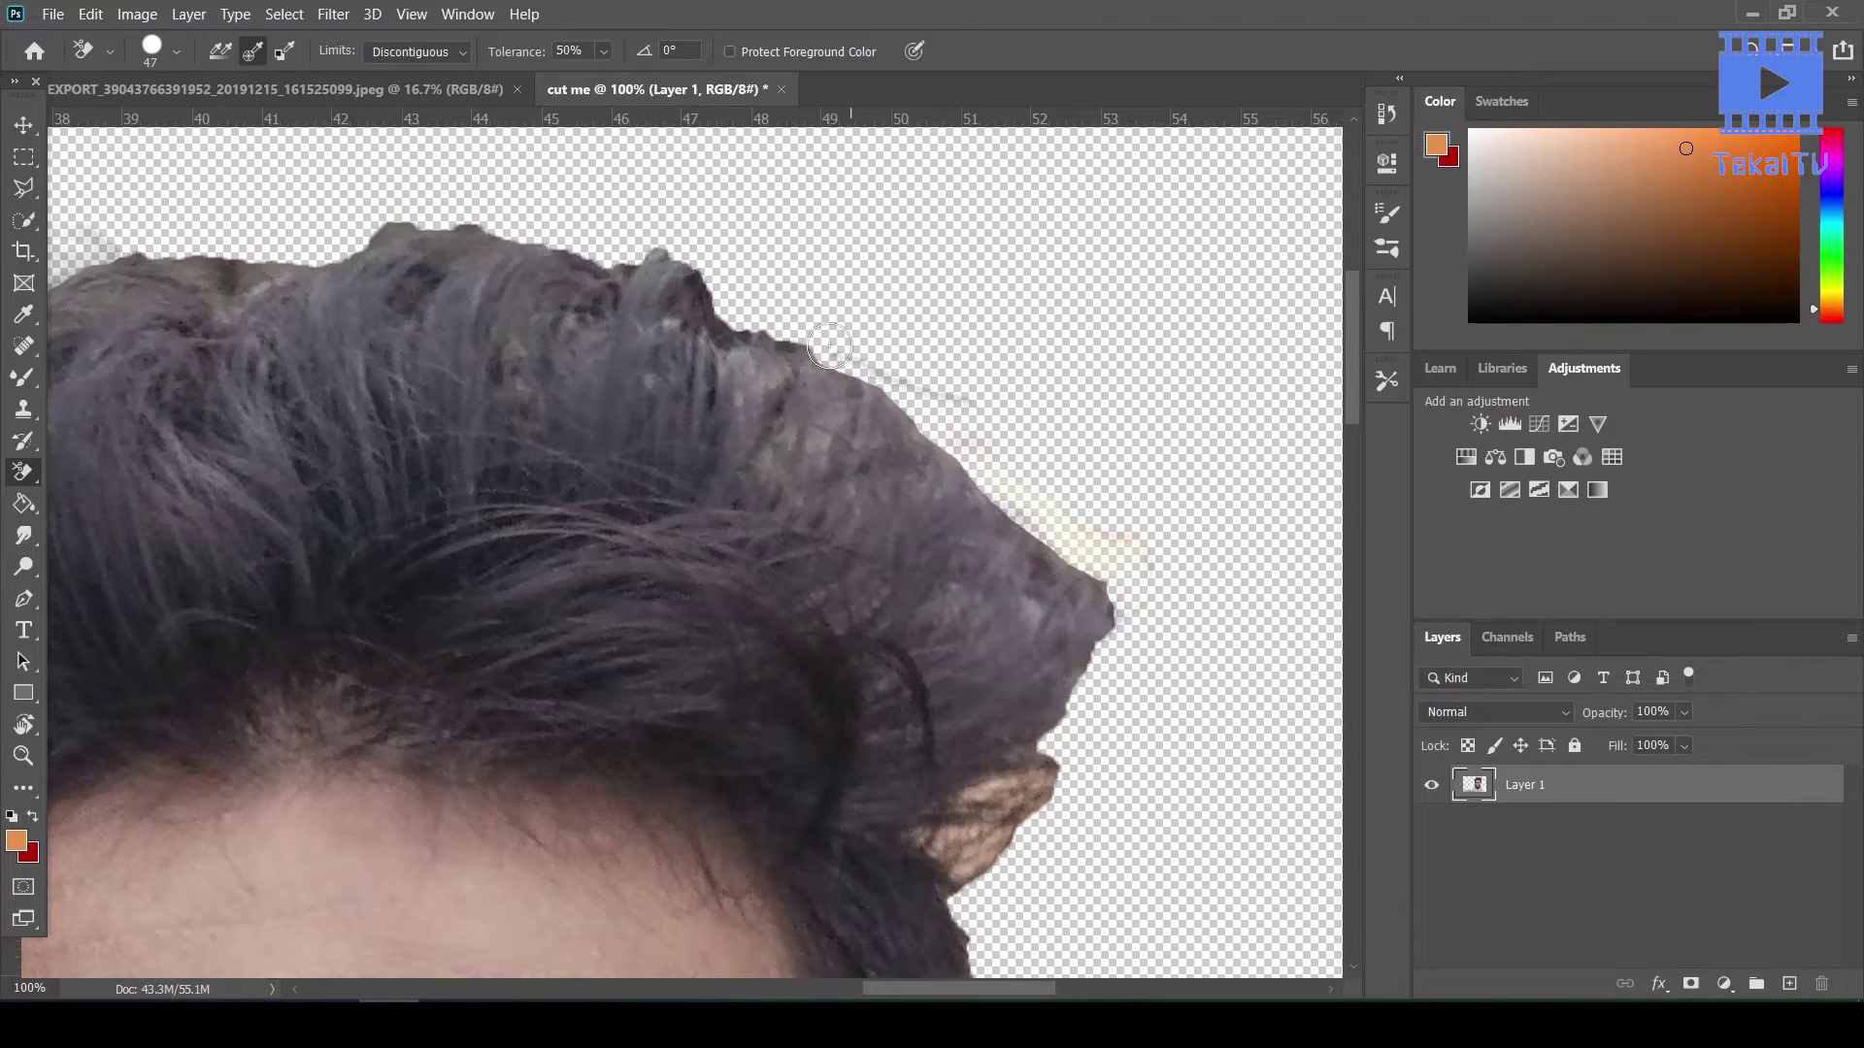
pyautogui.scroll(-5, 814, 315)
pyautogui.moveTo(1115, 408)
pyautogui.mouseDown()
pyautogui.moveTo(990, 462)
pyautogui.moveTo(956, 515)
pyautogui.moveTo(981, 504)
pyautogui.moveTo(986, 583)
pyautogui.mouseUp()
pyautogui.scroll(-4, 1010, 568)
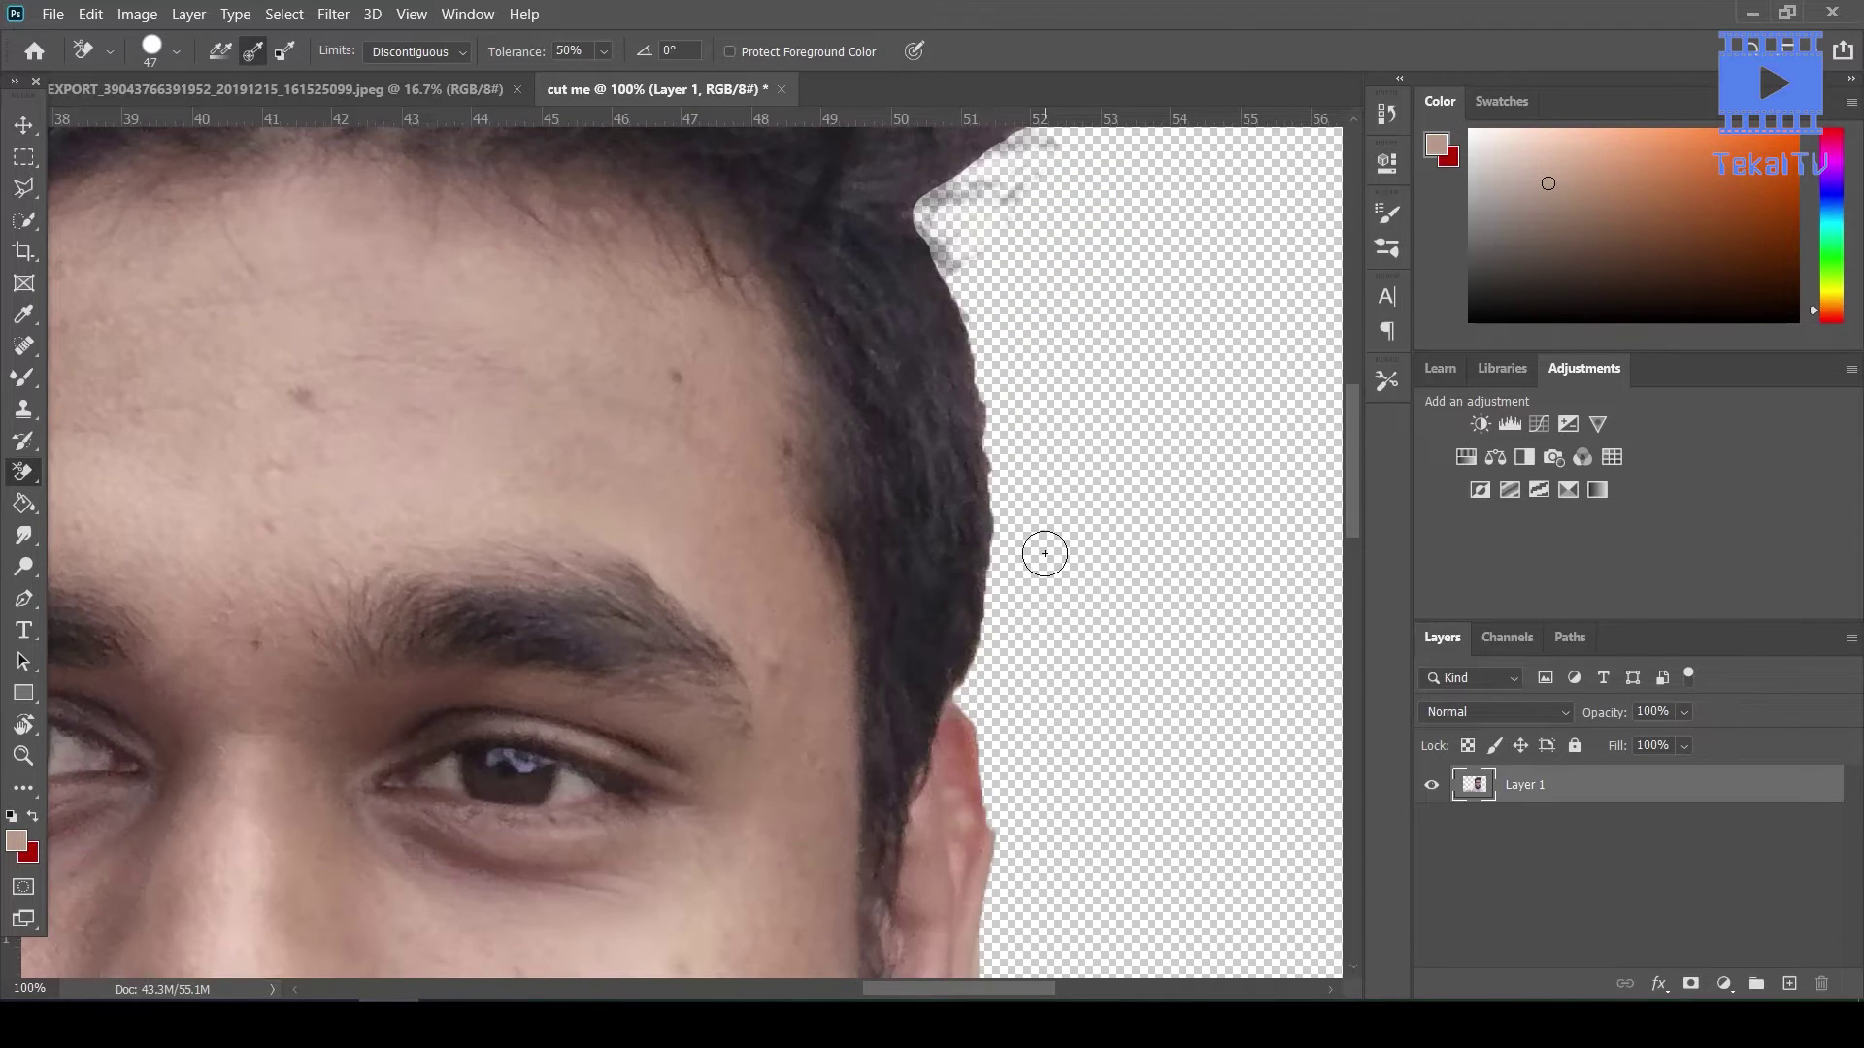
pyautogui.scroll(-10, 1006, 549)
# Resample the light grey fringe and erase it along the beard and shoulder, then zoom out
pyautogui.keyDown('alt'); pyautogui.click(959, 689); pyautogui.keyUp('alt')
pyautogui.moveTo(877, 632)
pyautogui.mouseDown()
pyautogui.moveTo(894, 503)
pyautogui.moveTo(891, 646)
pyautogui.moveTo(853, 645)
pyautogui.mouseUp()
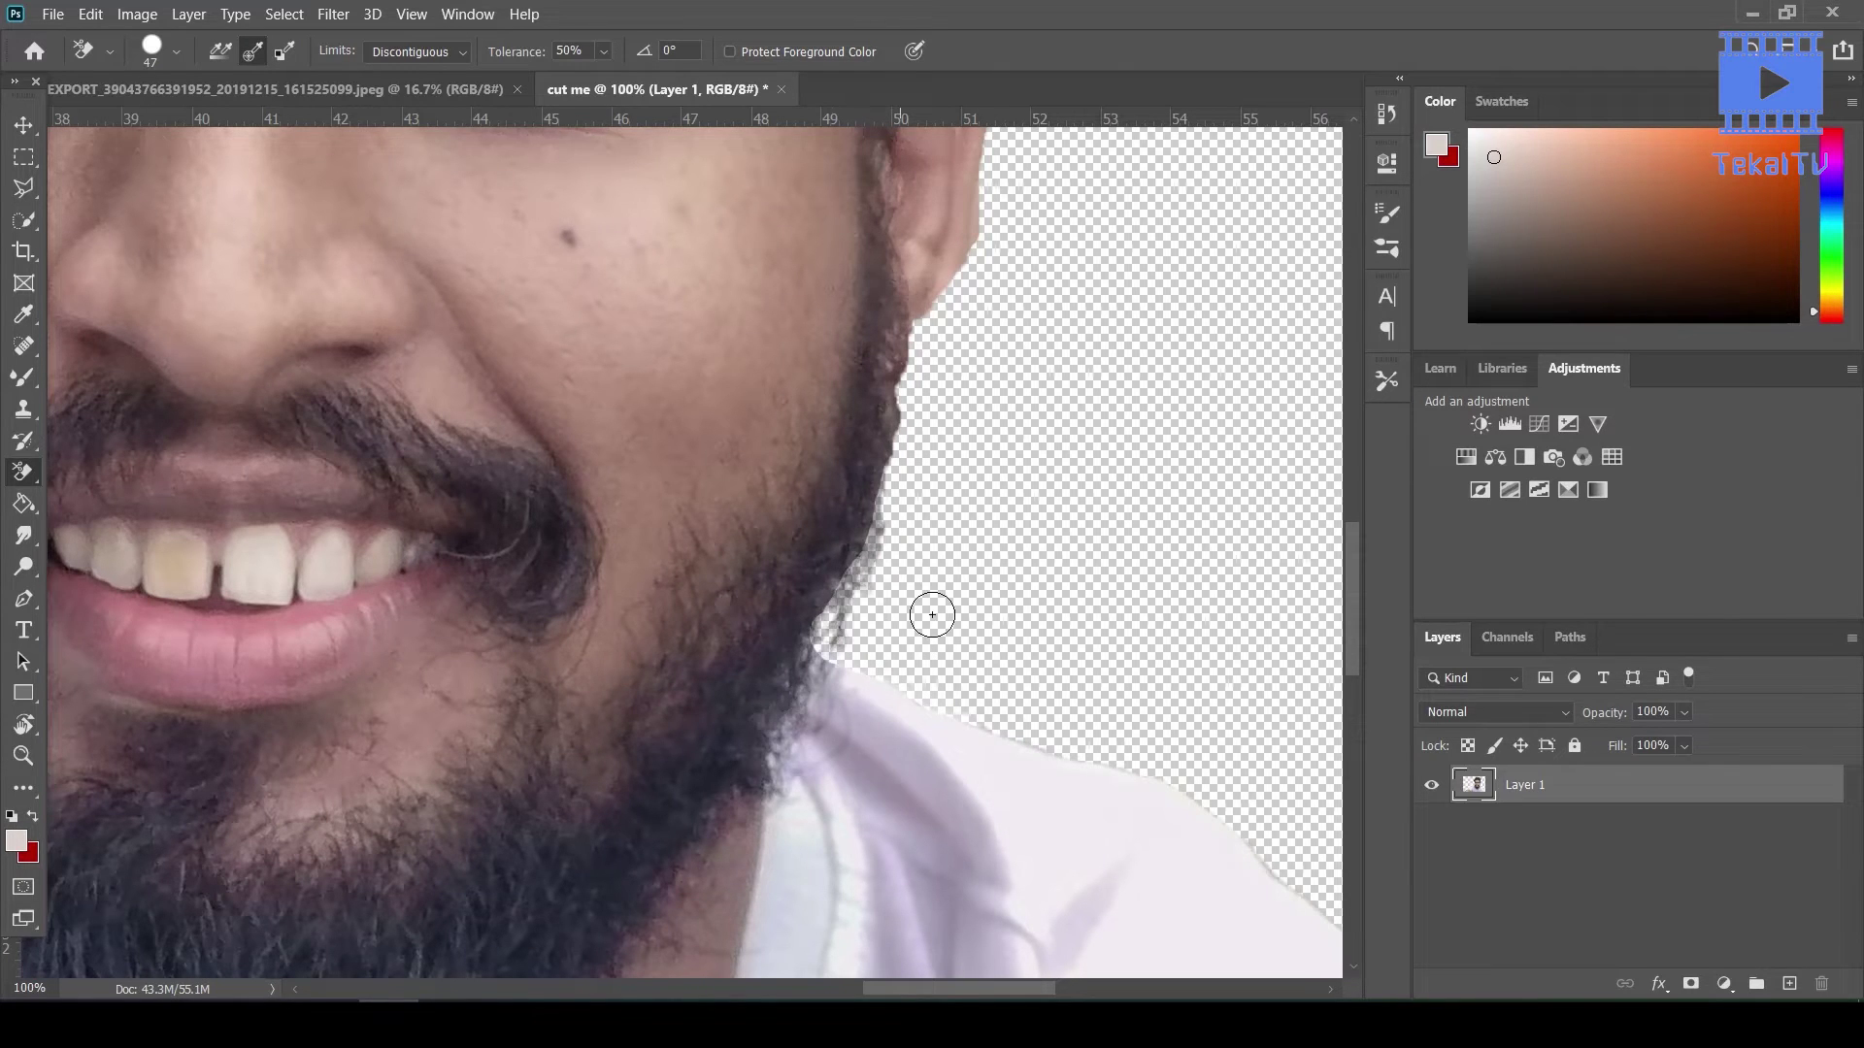
pyautogui.scroll(-1, 1012, 625)
pyautogui.scroll(1, 1012, 625)
pyautogui.scroll(4, 1012, 626)
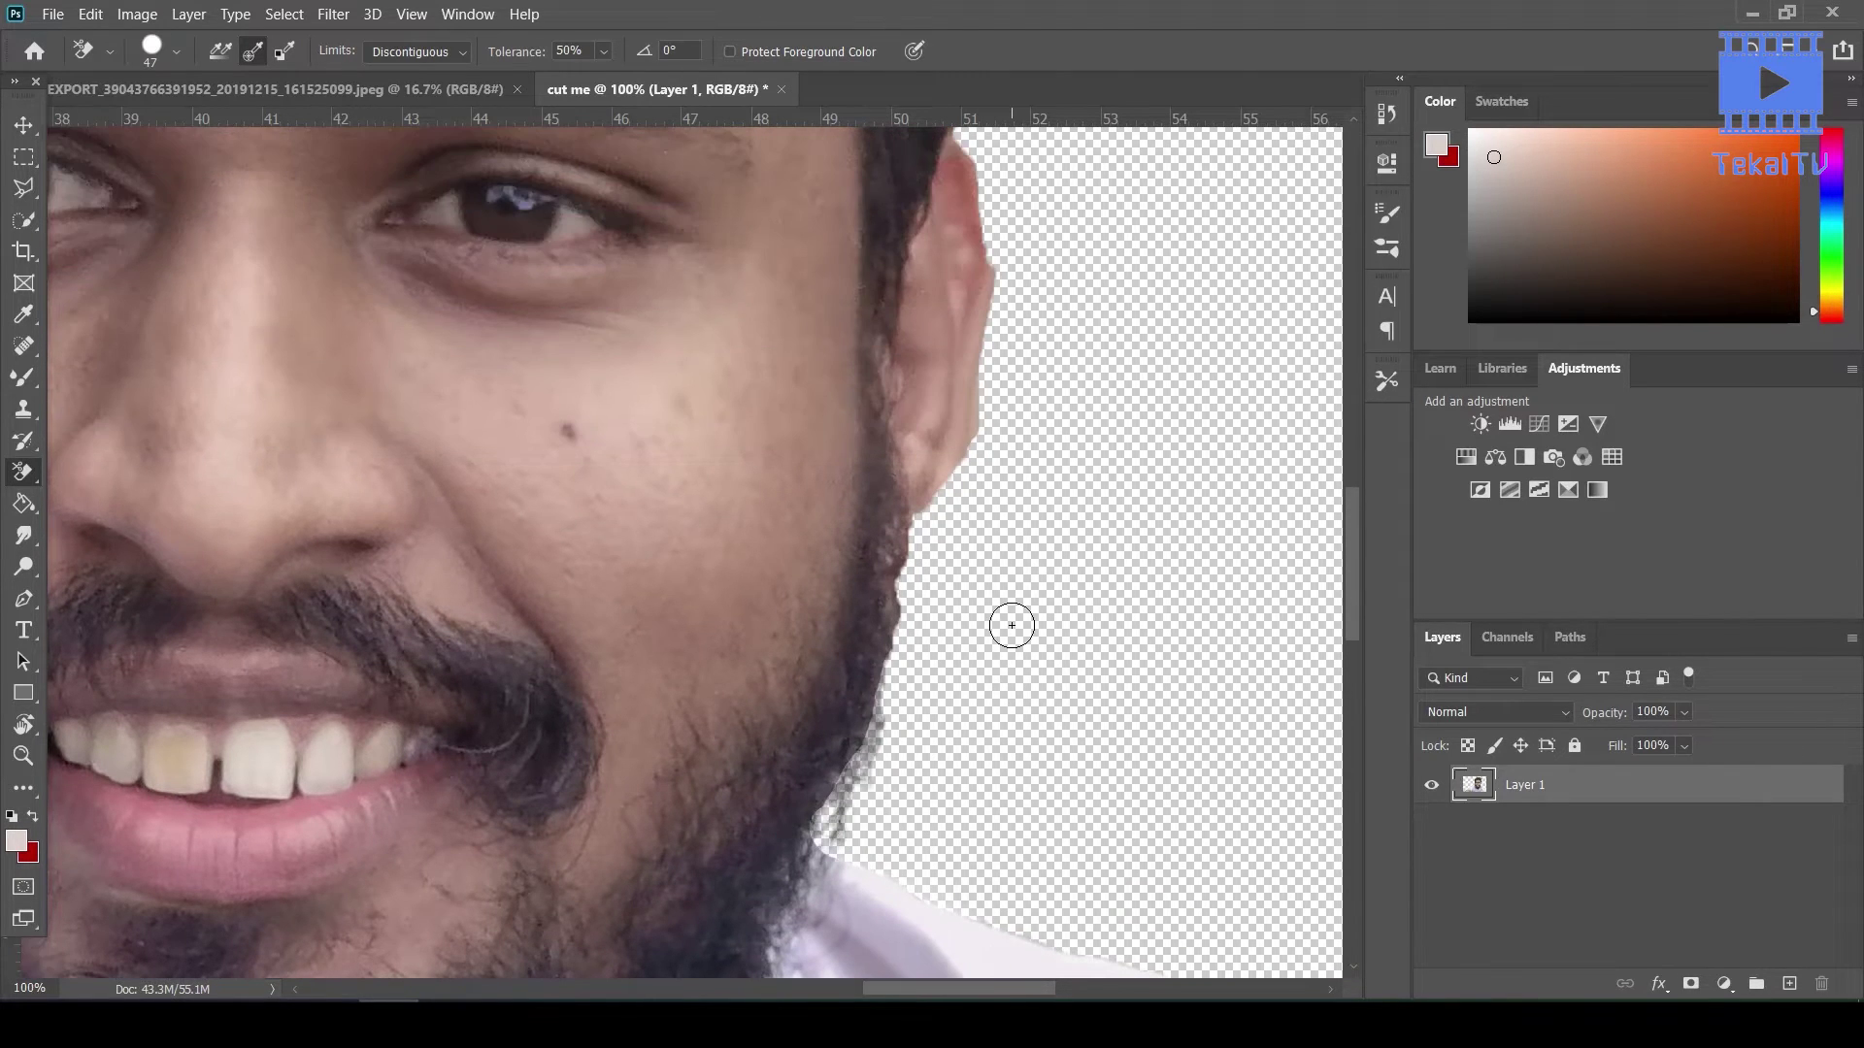
pyautogui.scroll(5, 1011, 625)
pyautogui.scroll(4, 1011, 625)
pyautogui.scroll(2, 1012, 625)
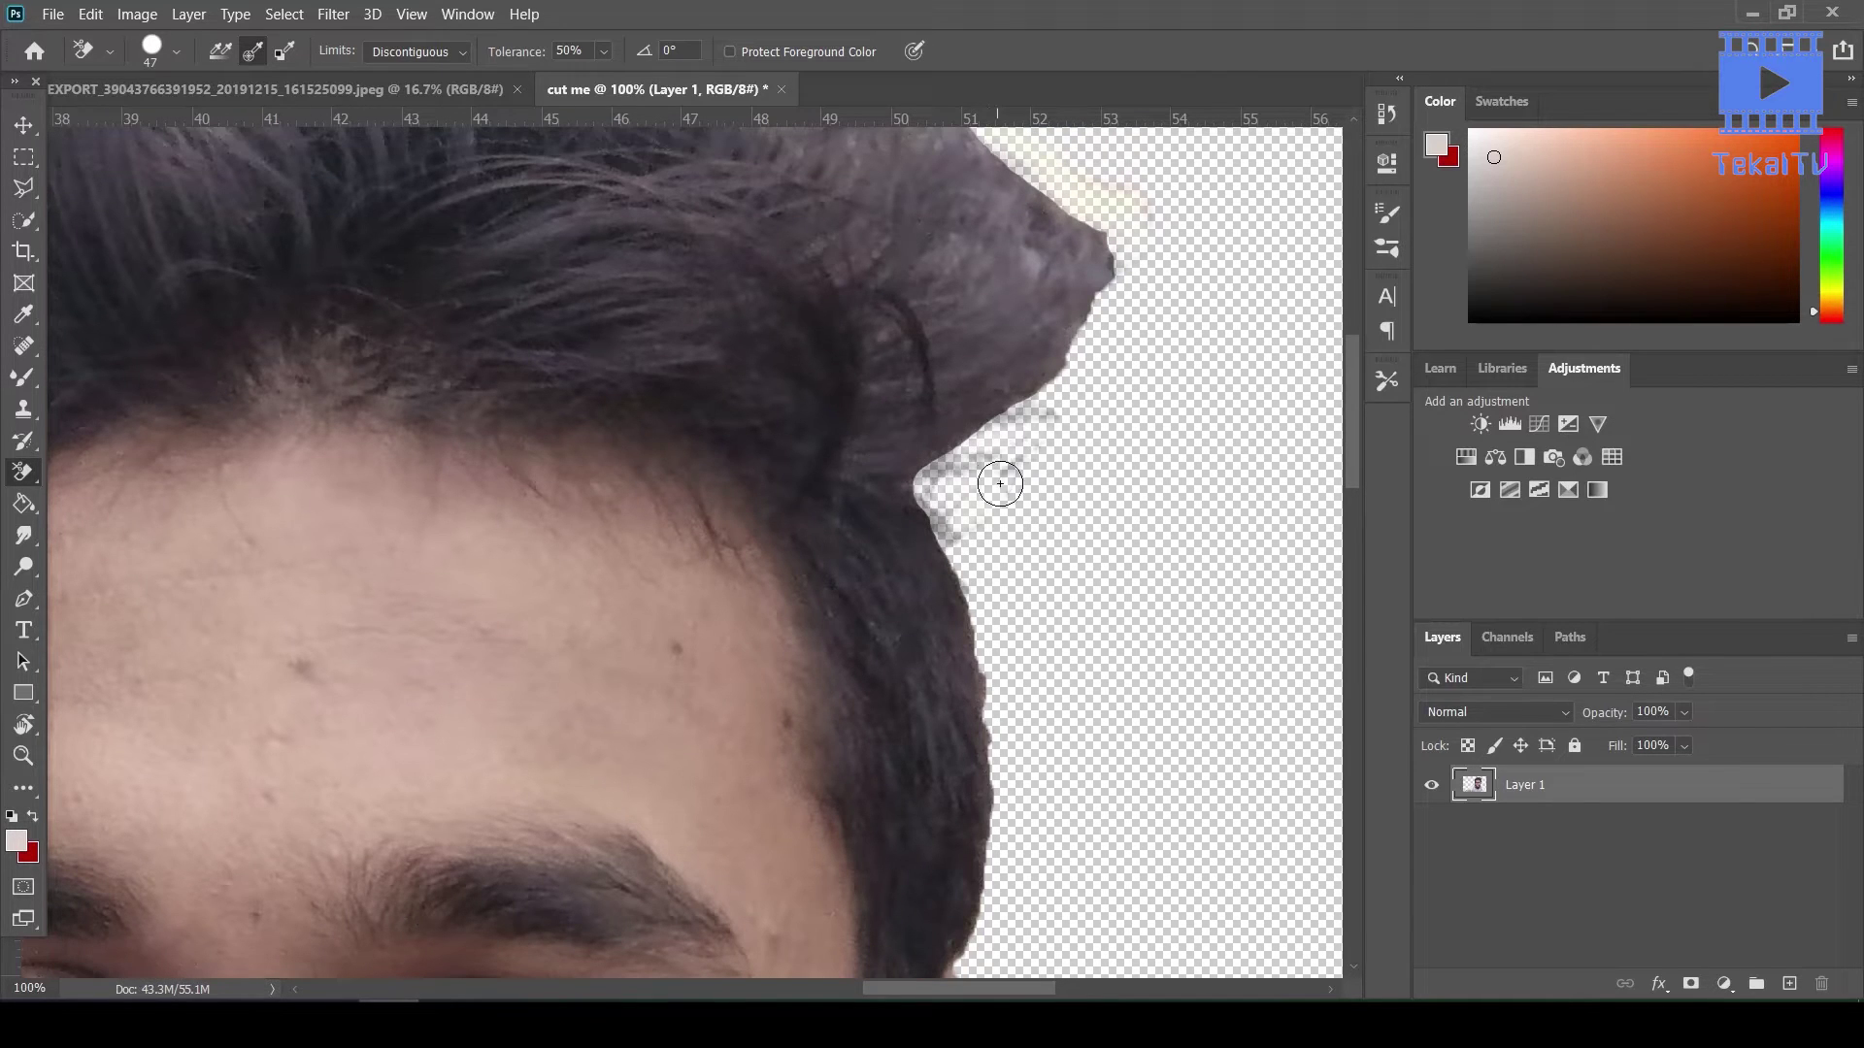
pyautogui.scroll(2, 1046, 483)
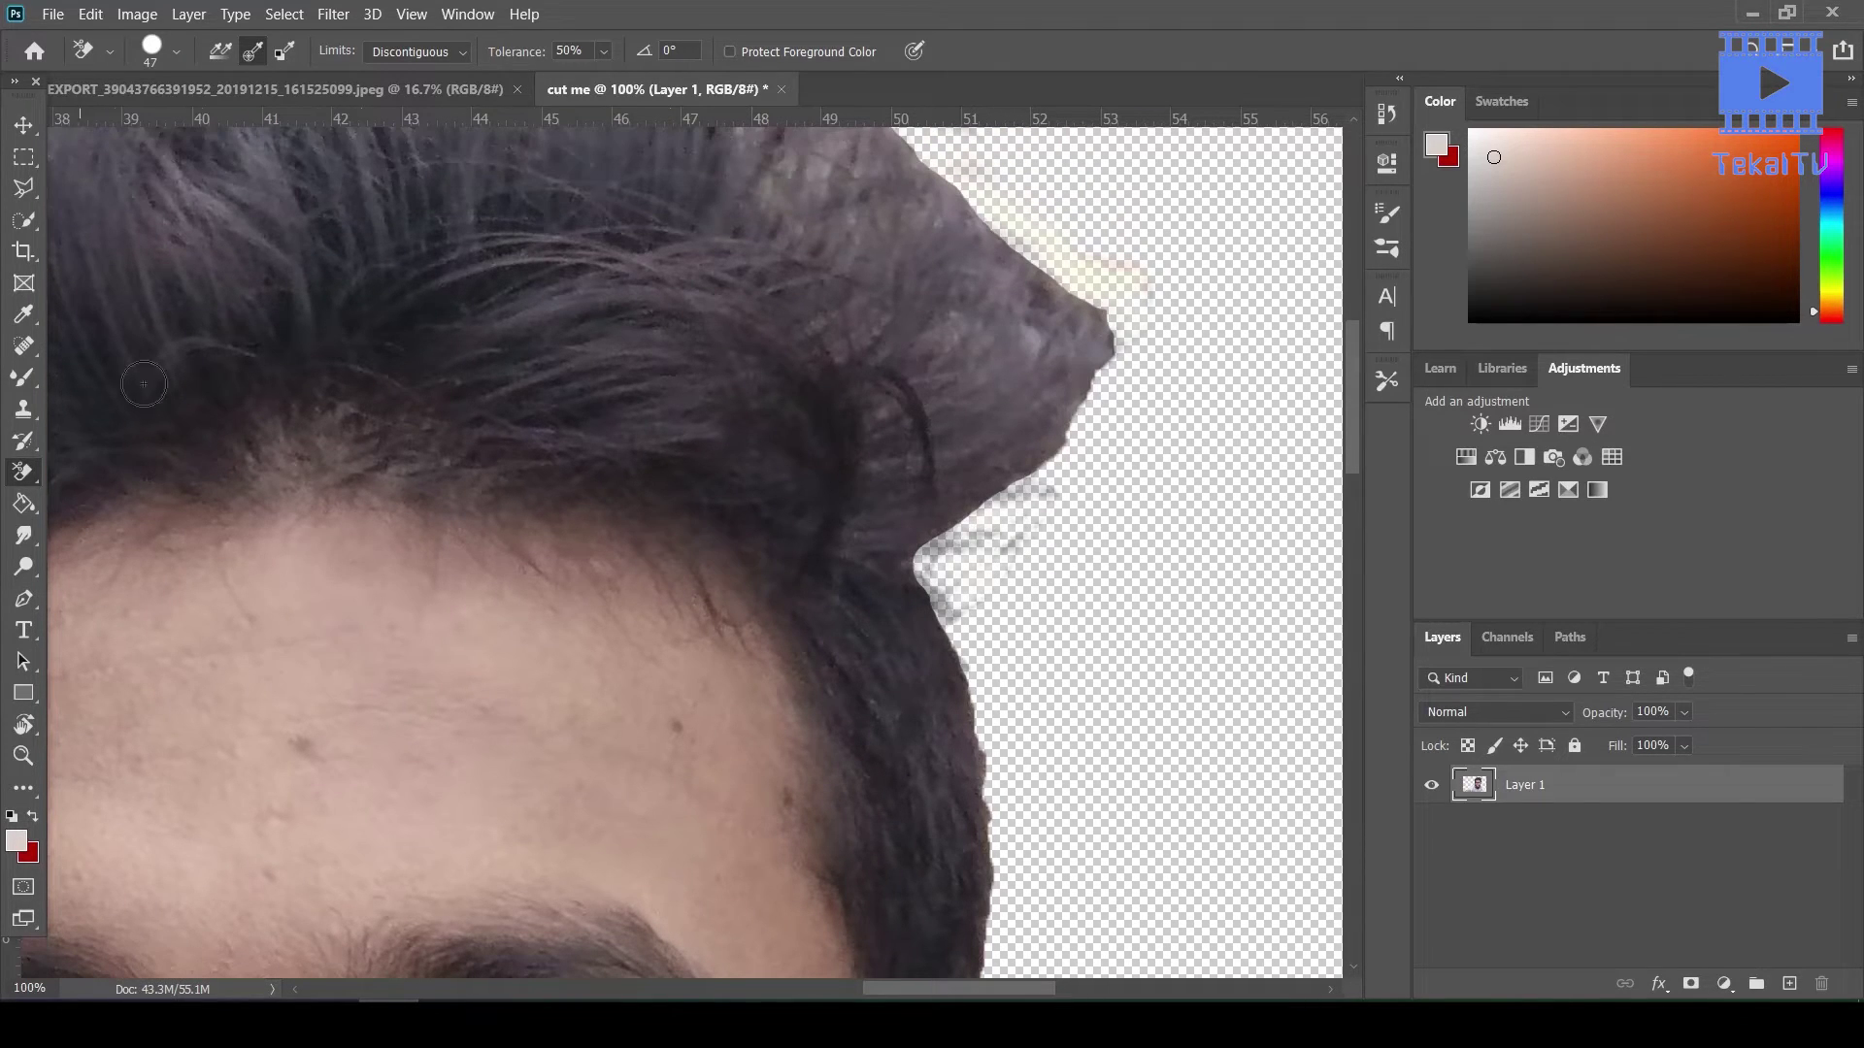
pyautogui.press('z')
pyautogui.keyDown('alt'); pyautogui.click(284, 439); pyautogui.keyUp('alt')
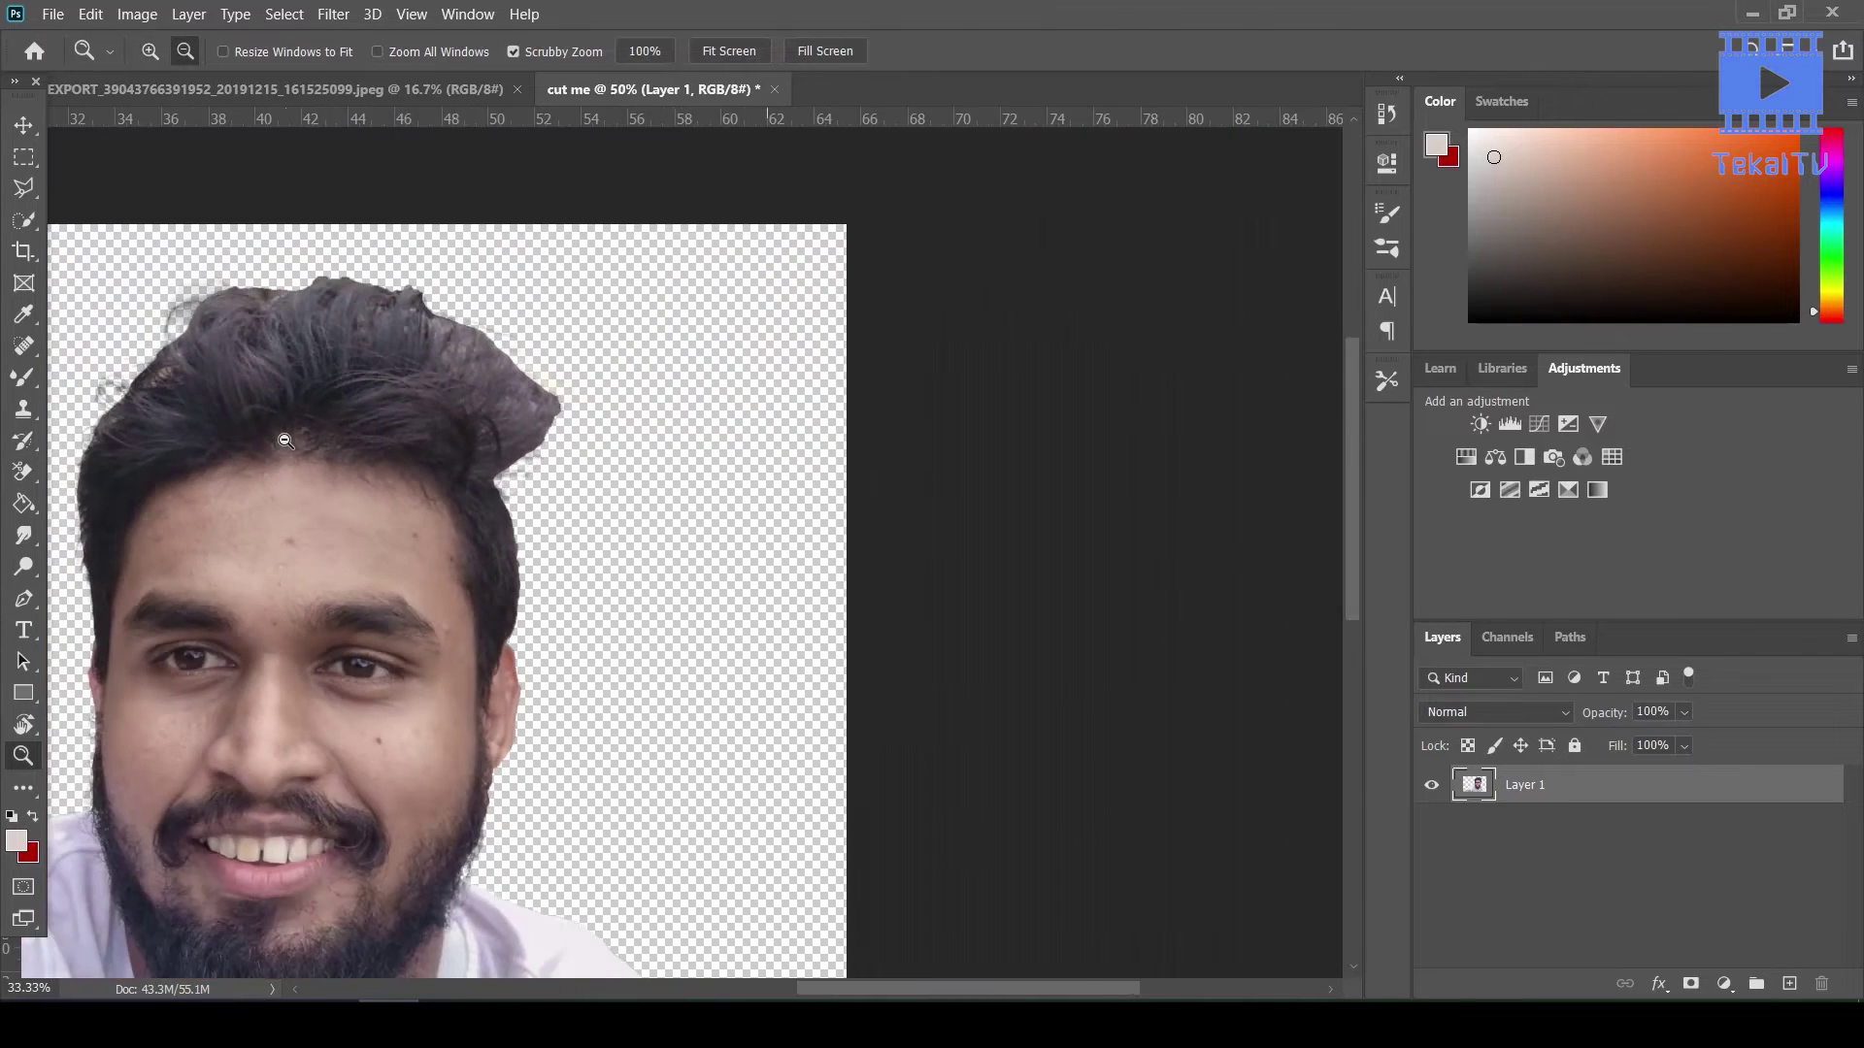
# Add a new Layer 2 and move it beneath the cut-out Layer 1
pyautogui.keyDown('alt'); pyautogui.click(285, 439); pyautogui.keyUp('alt')
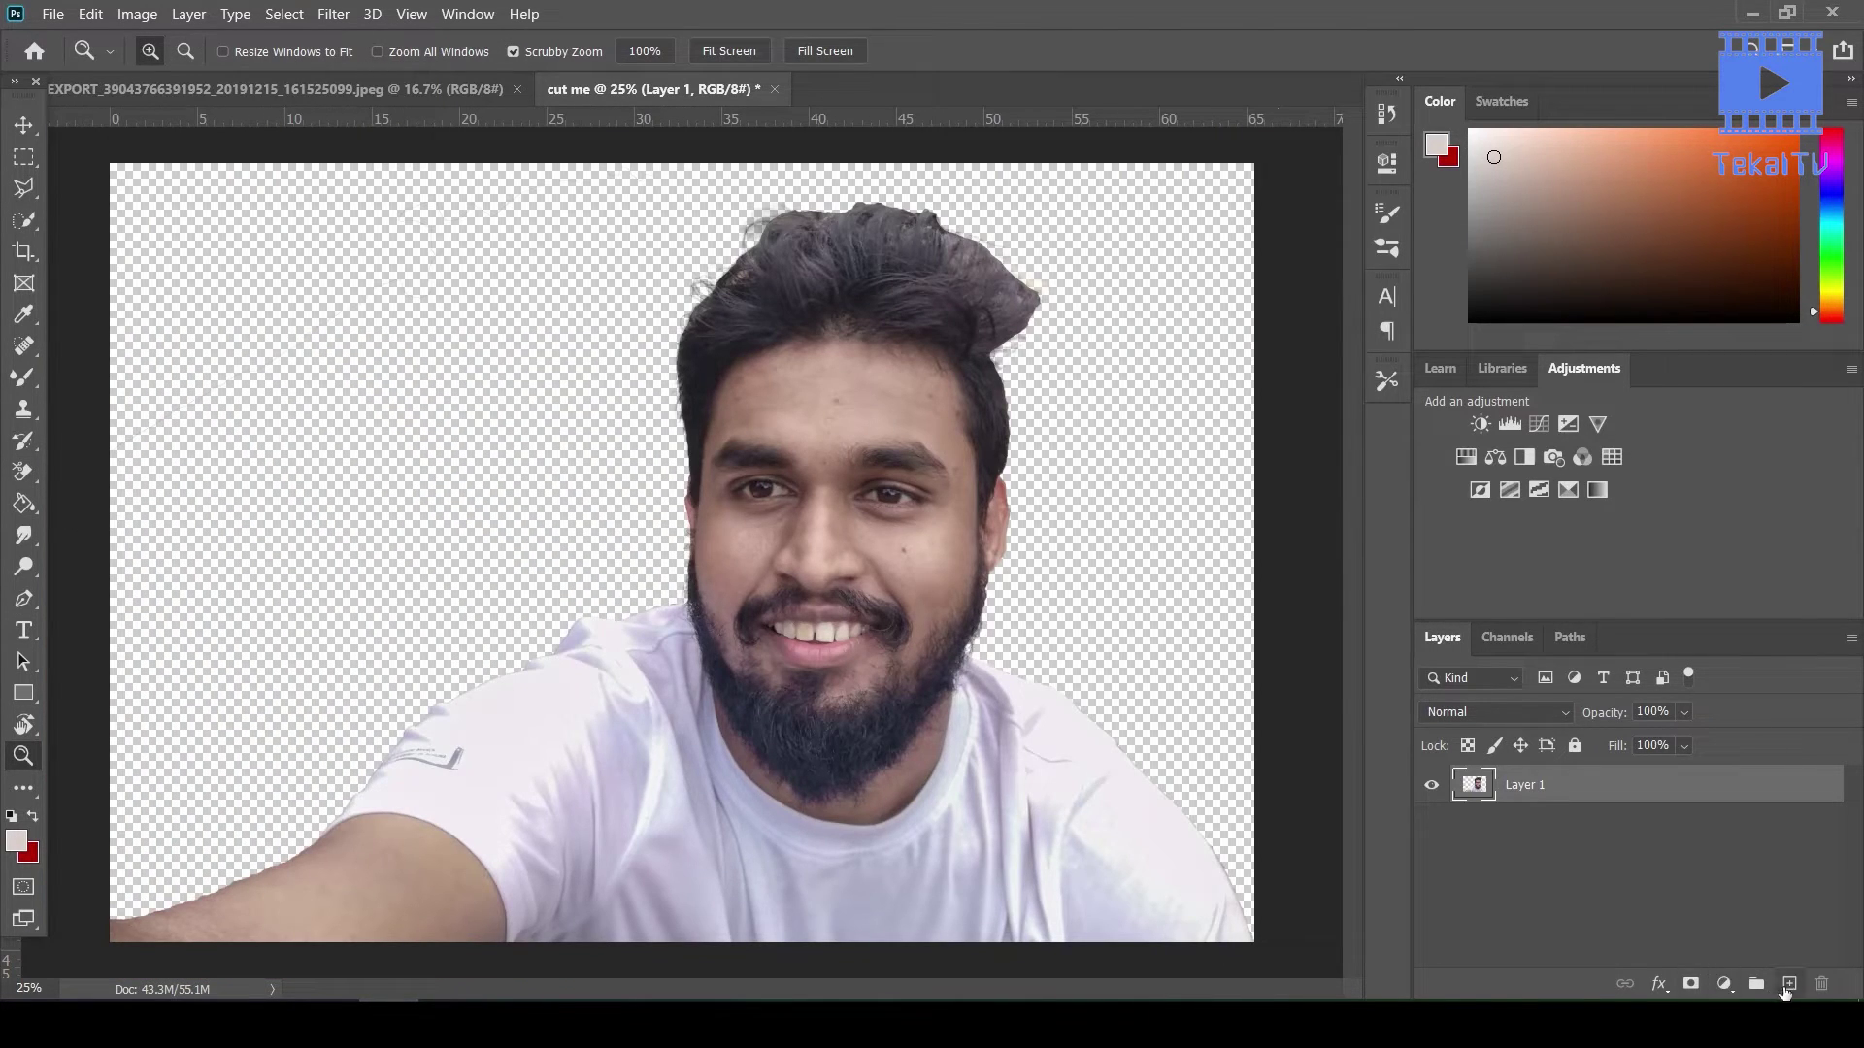
pyautogui.click(1789, 983)
pyautogui.moveTo(1524, 786); pyautogui.dragTo(1539, 945)
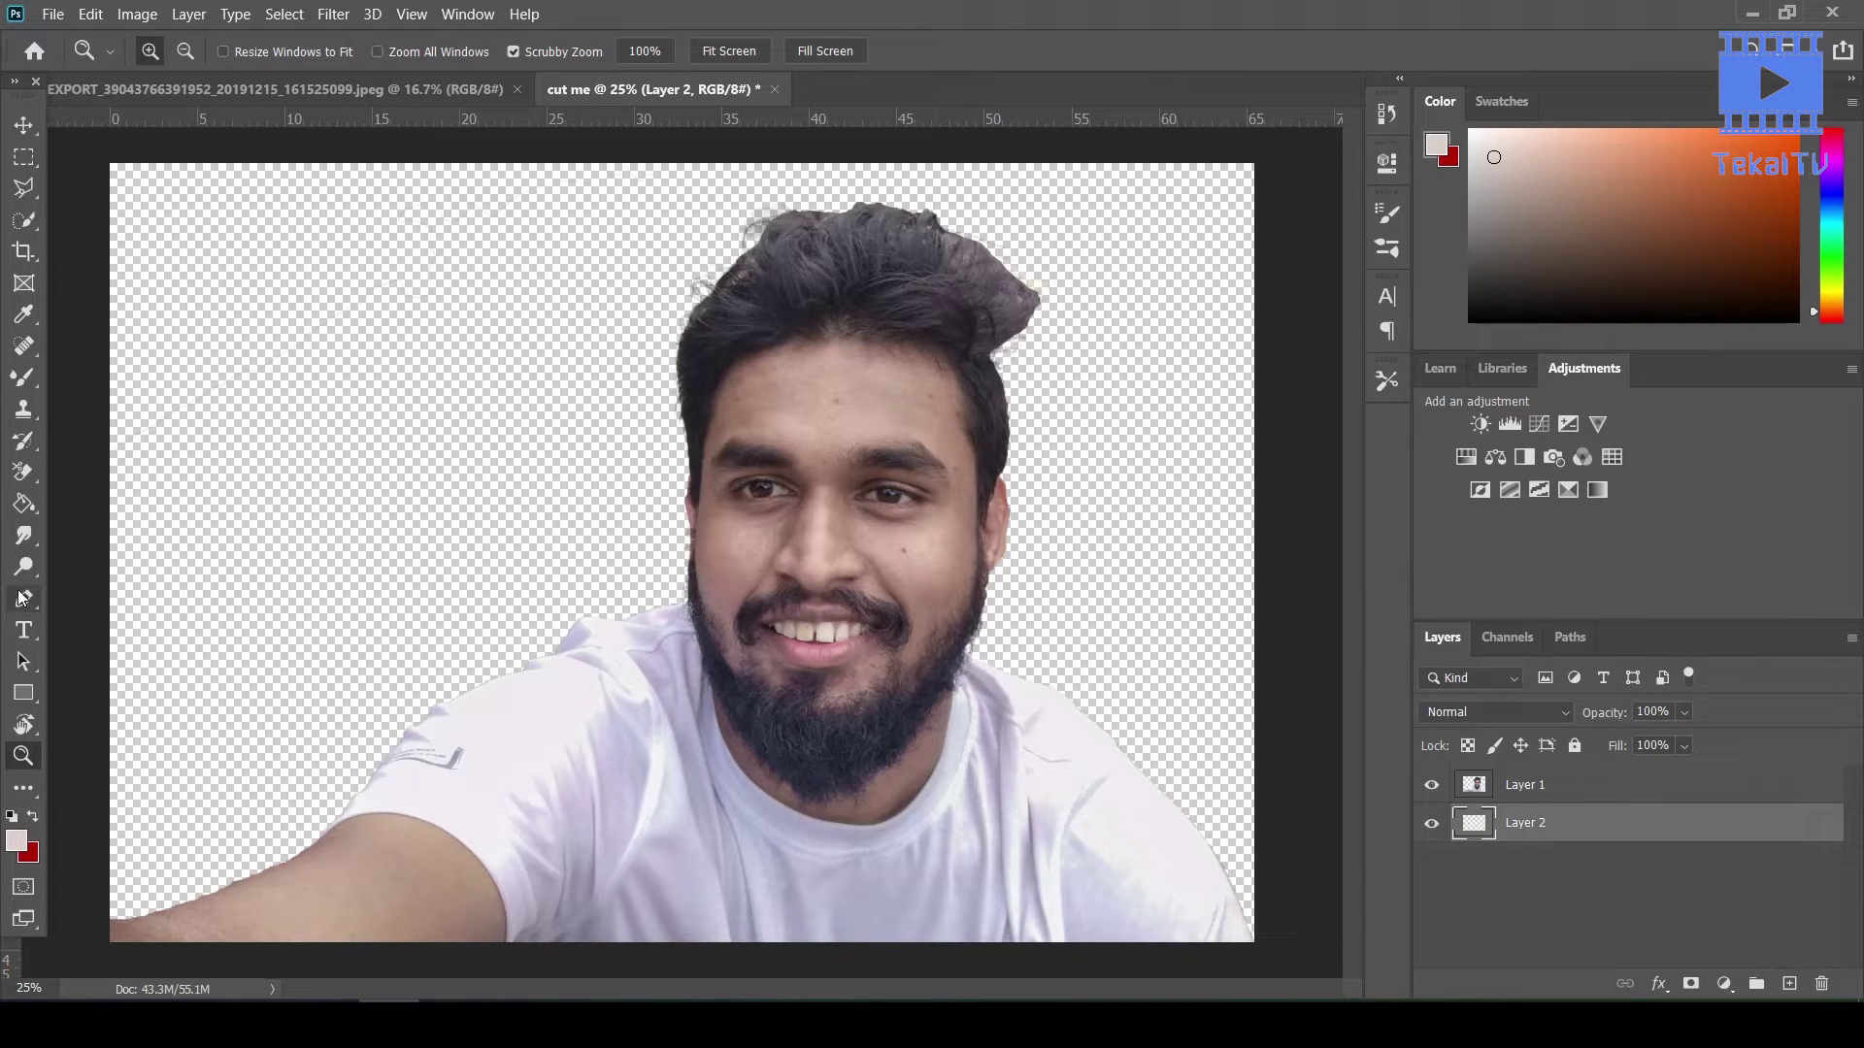
# Set the foreground colour to #ffffff and fill Layer 2 with white
pyautogui.press('i')
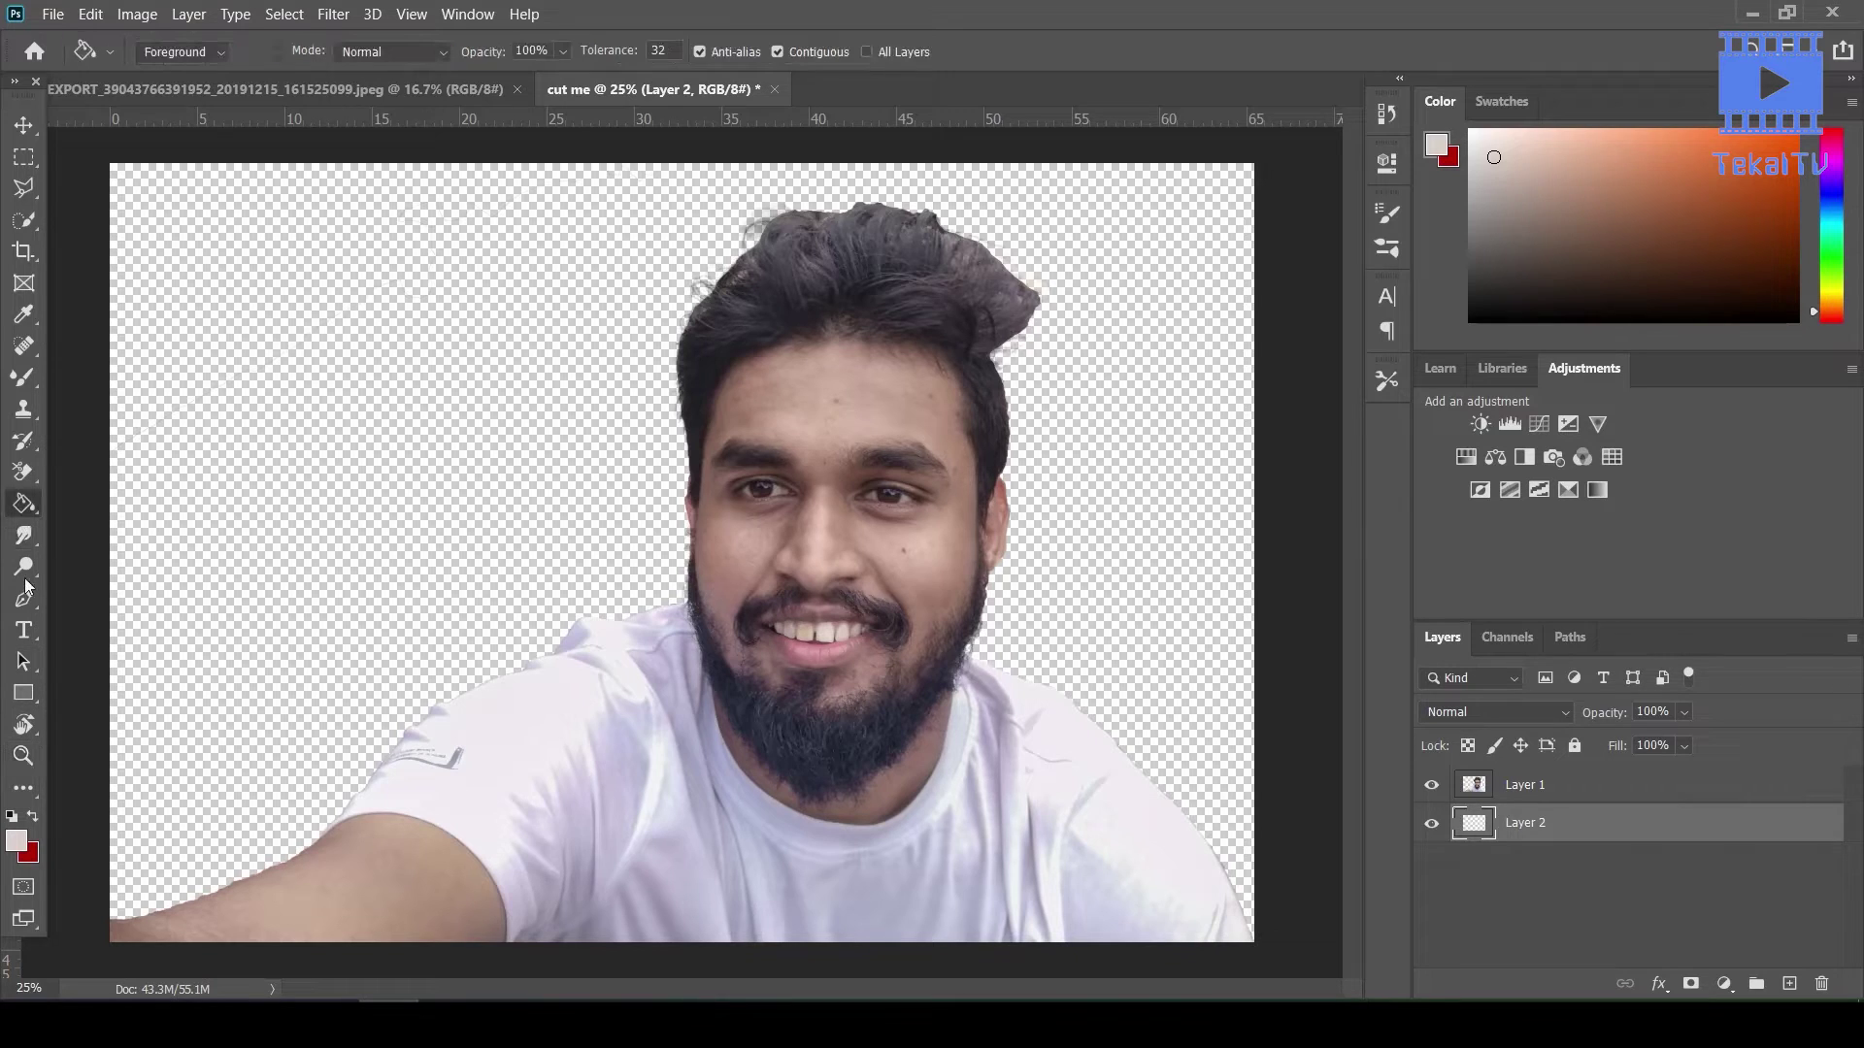
pyautogui.click(17, 837)
pyautogui.write('ffffff')
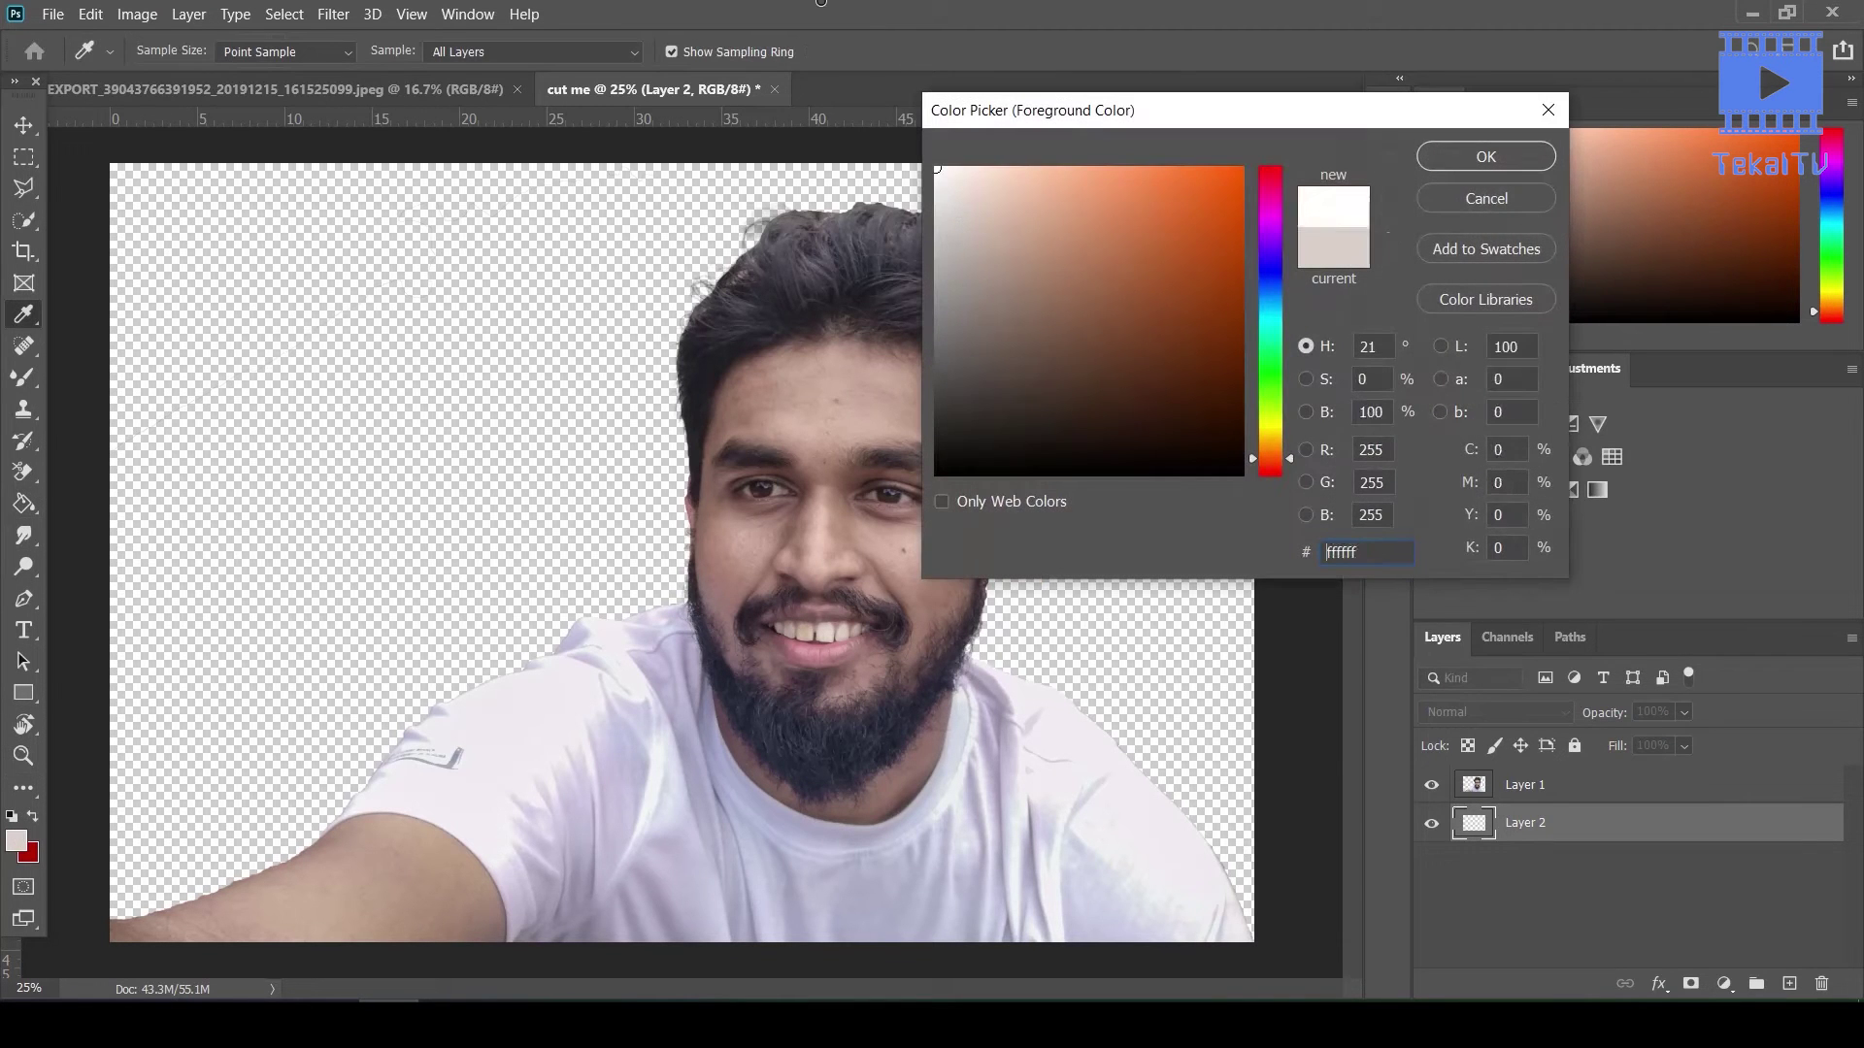
pyautogui.click(1493, 157)
pyautogui.press('g')
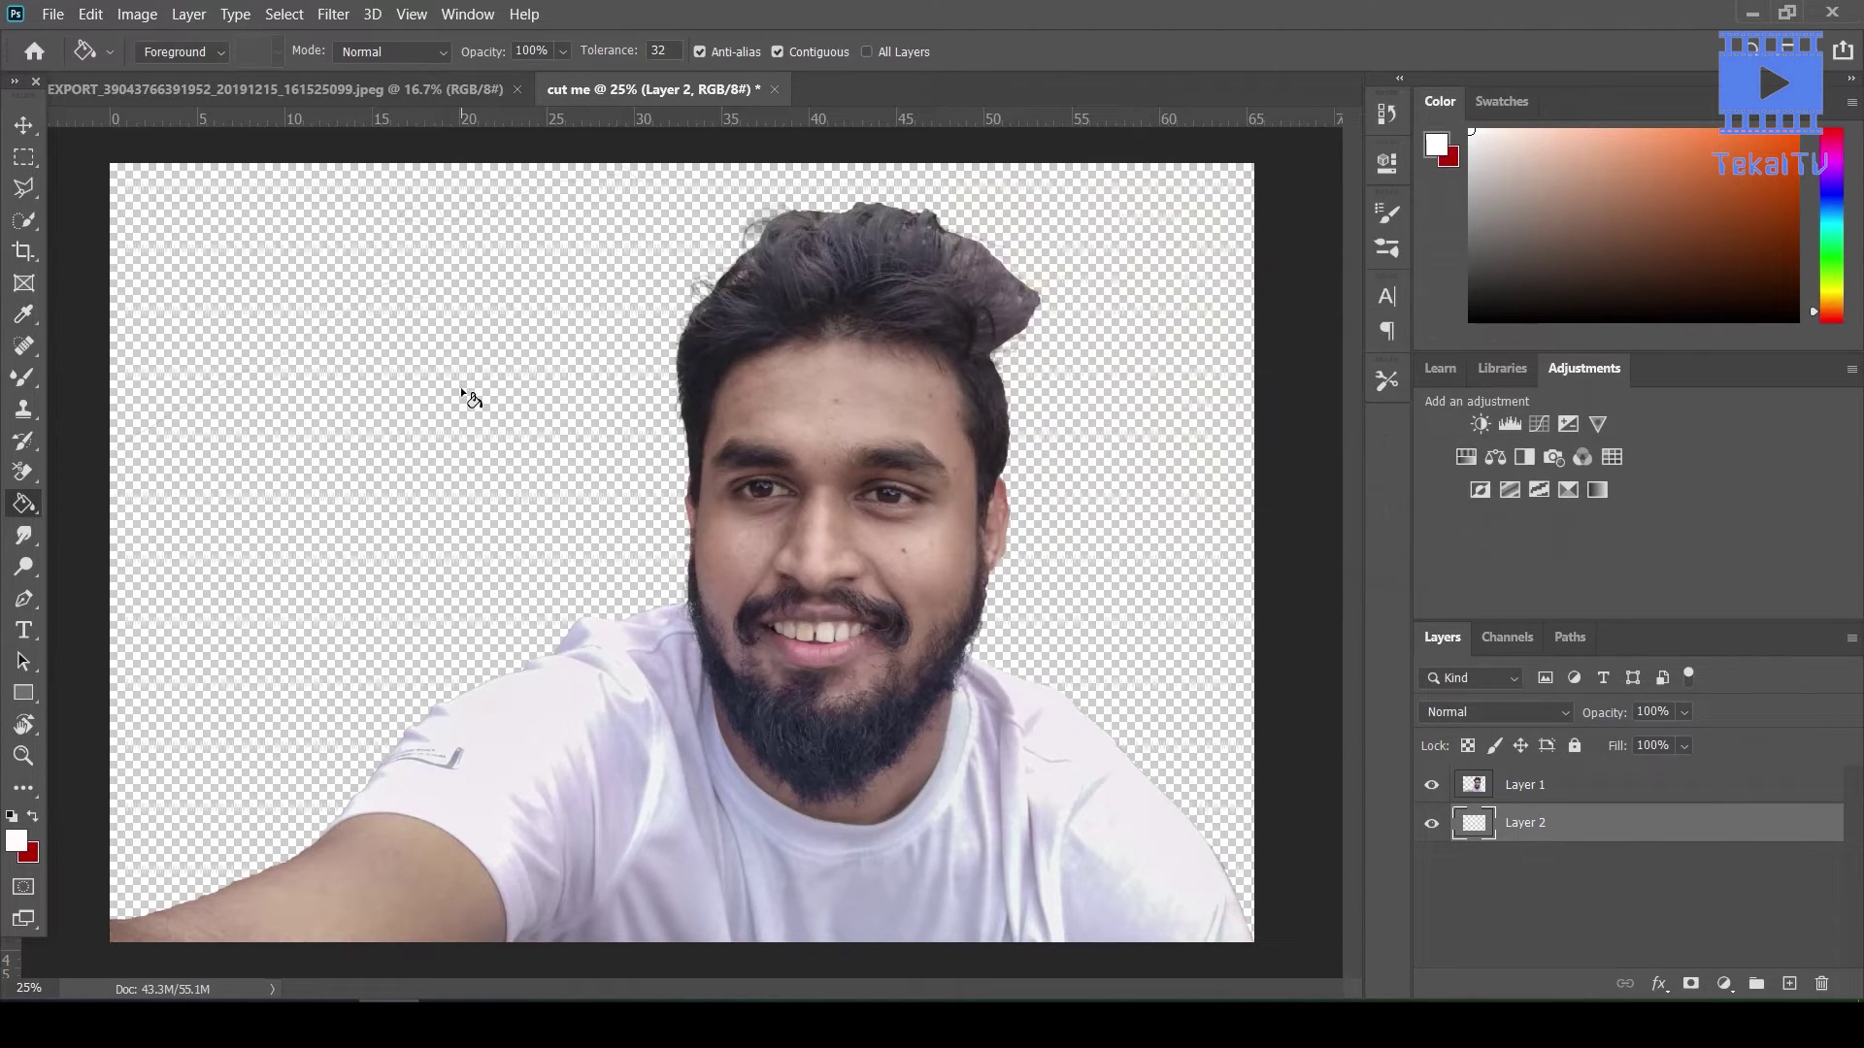
pyautogui.click(462, 420)
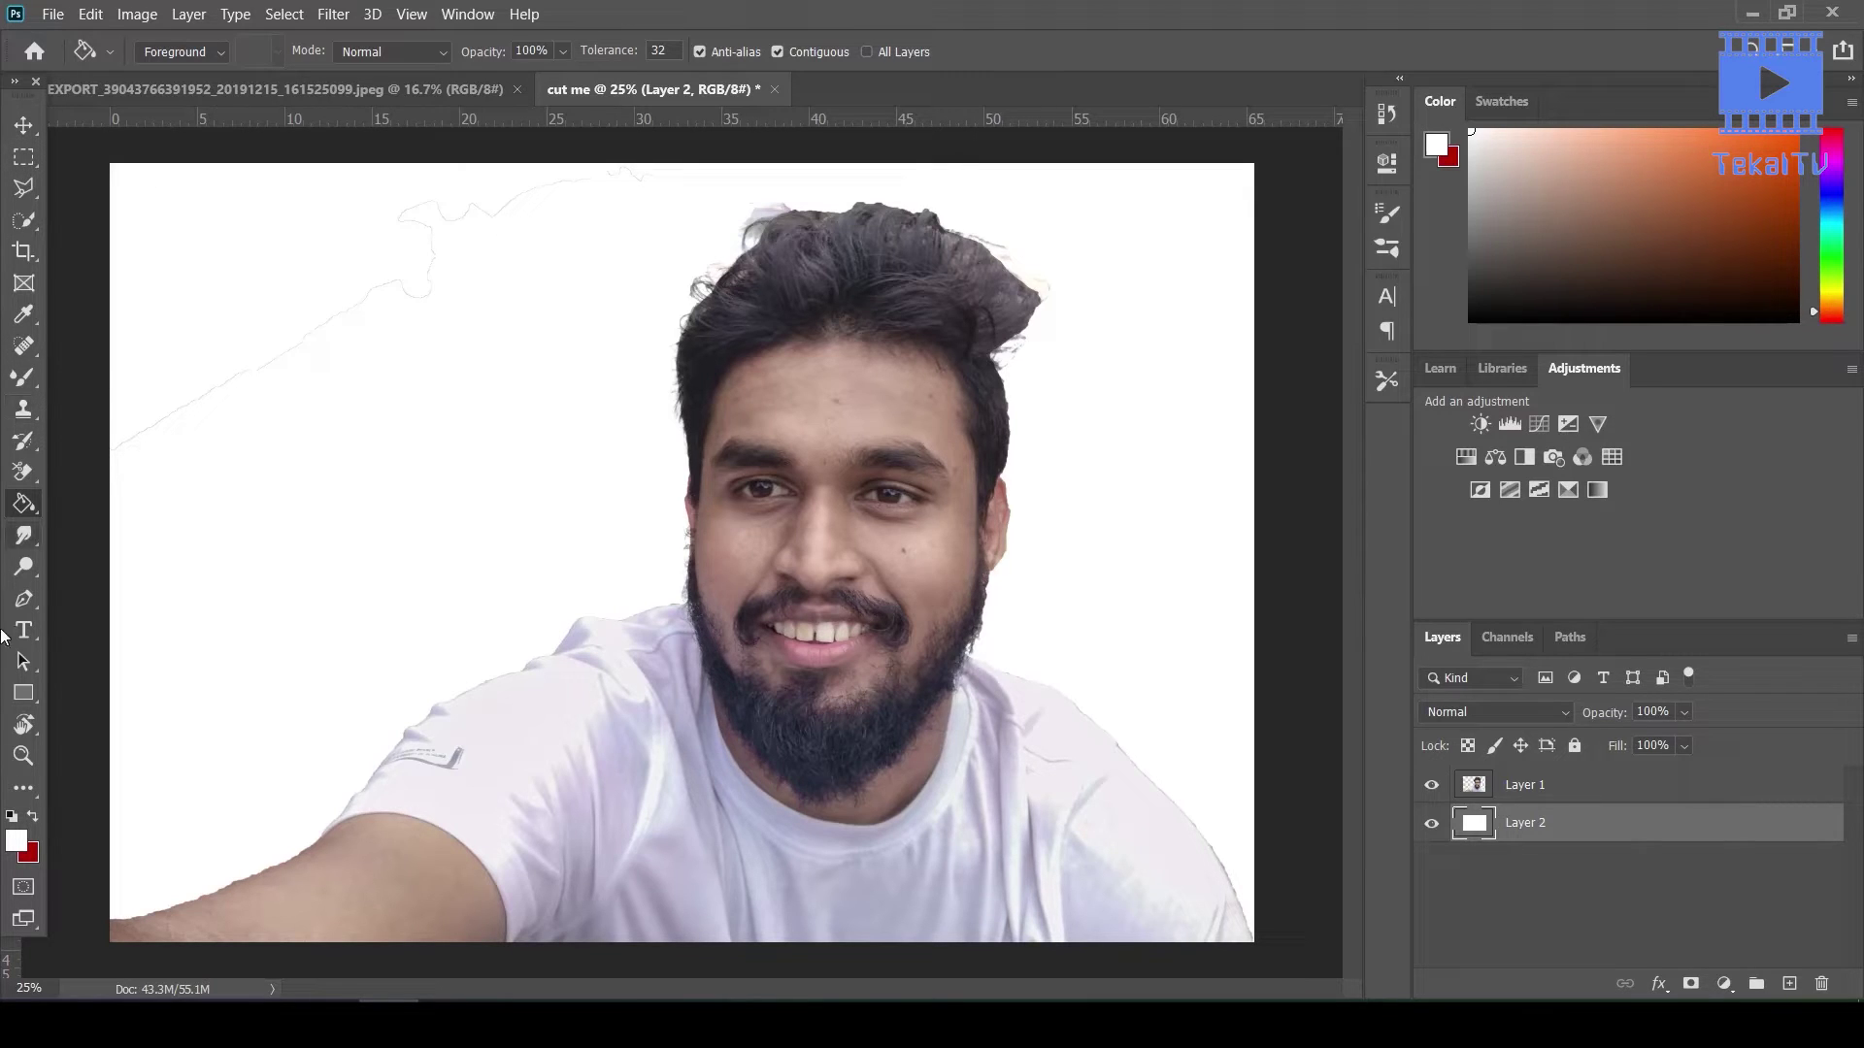
pyautogui.click(23, 756)
# Zoom to 200% on the jaw and background-erase leftover background beside the hair
pyautogui.moveTo(707, 539); pyautogui.dragTo(694, 554)
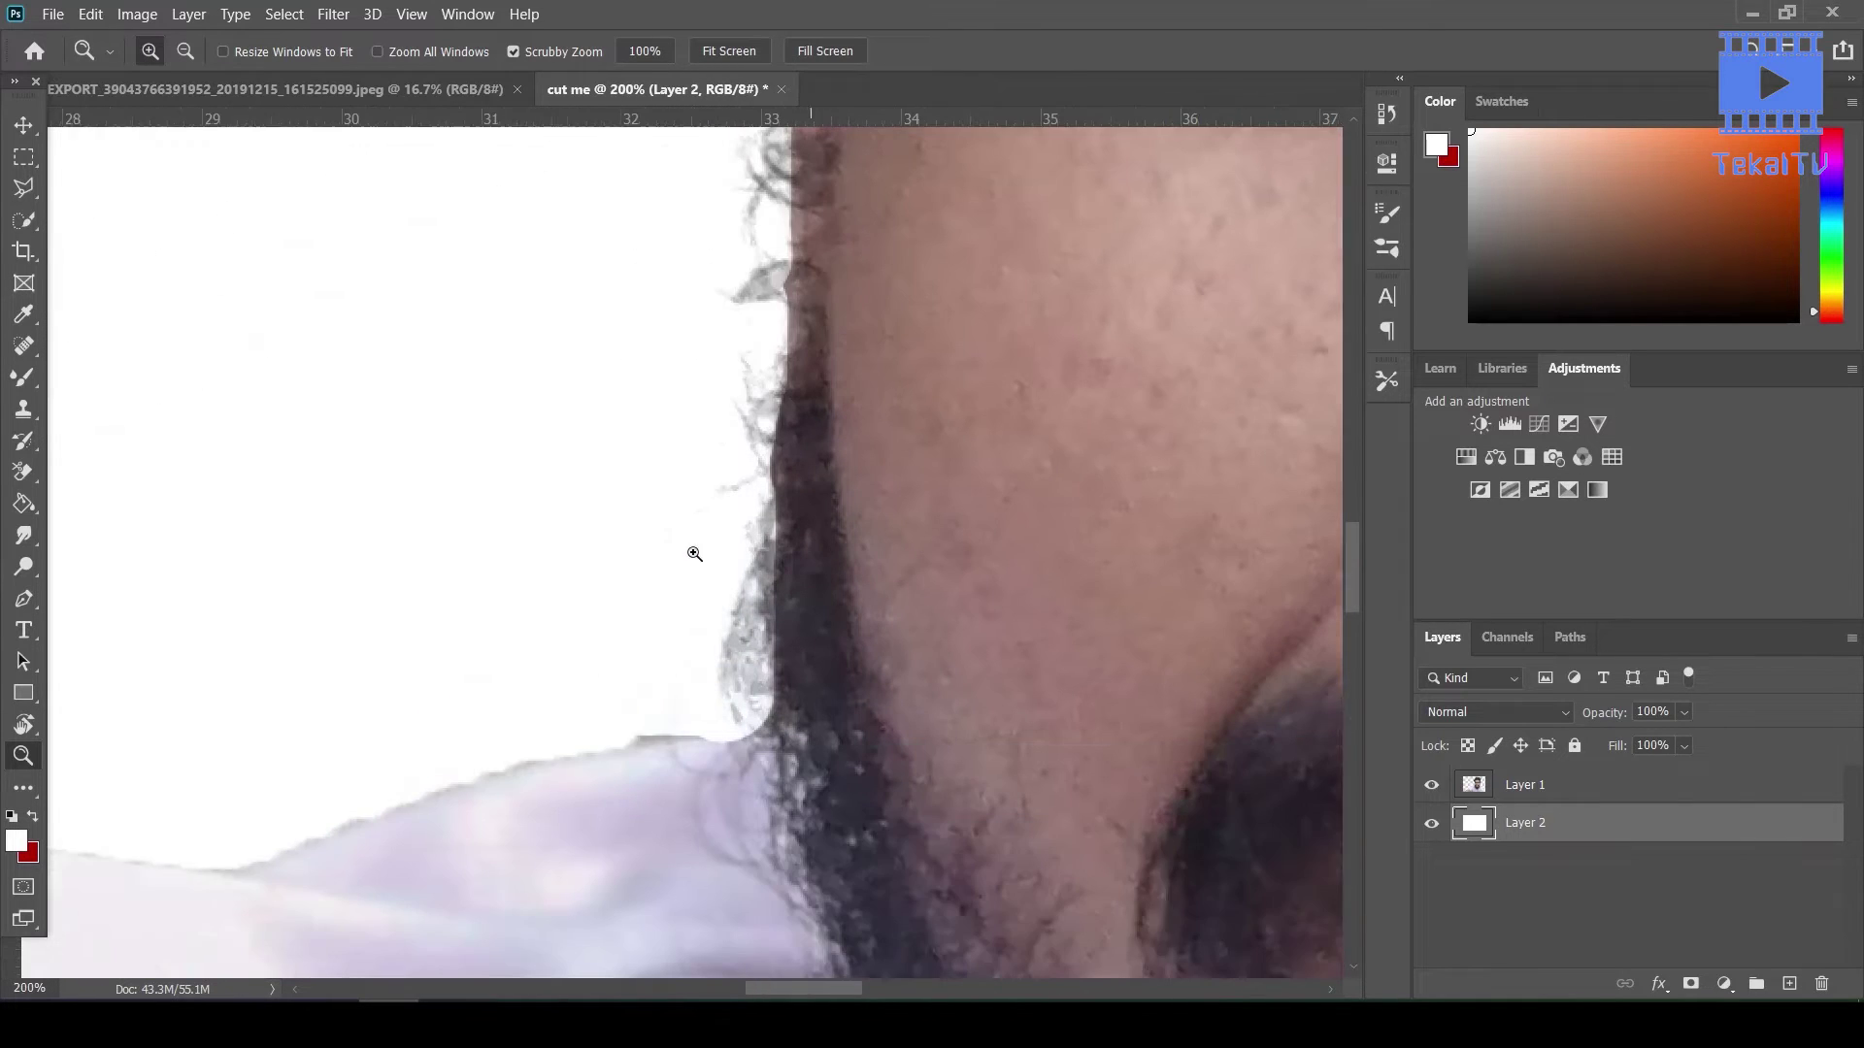
pyautogui.hscroll(10, 694, 554)
pyautogui.hscroll(6, 694, 553)
pyautogui.hscroll(1, 694, 554)
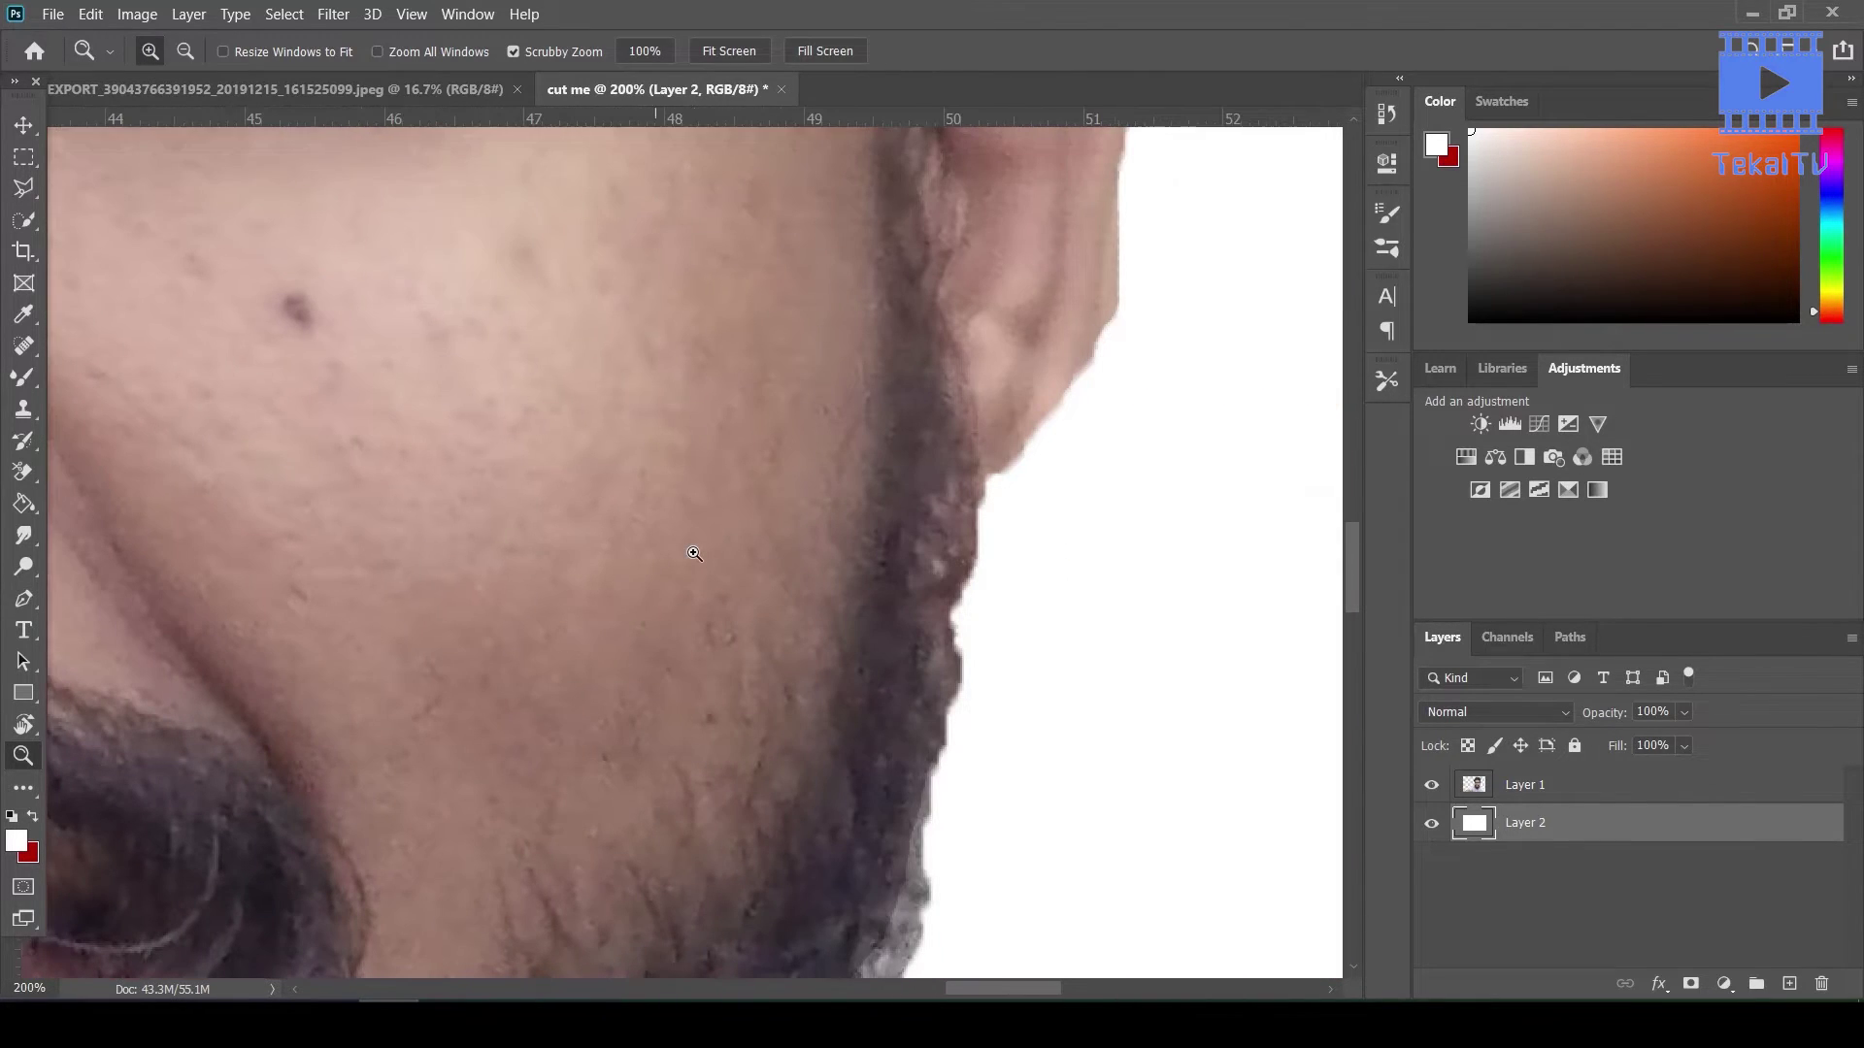
pyautogui.scroll(-1, 694, 553)
pyautogui.scroll(-2, 694, 554)
pyautogui.scroll(-2, 694, 554)
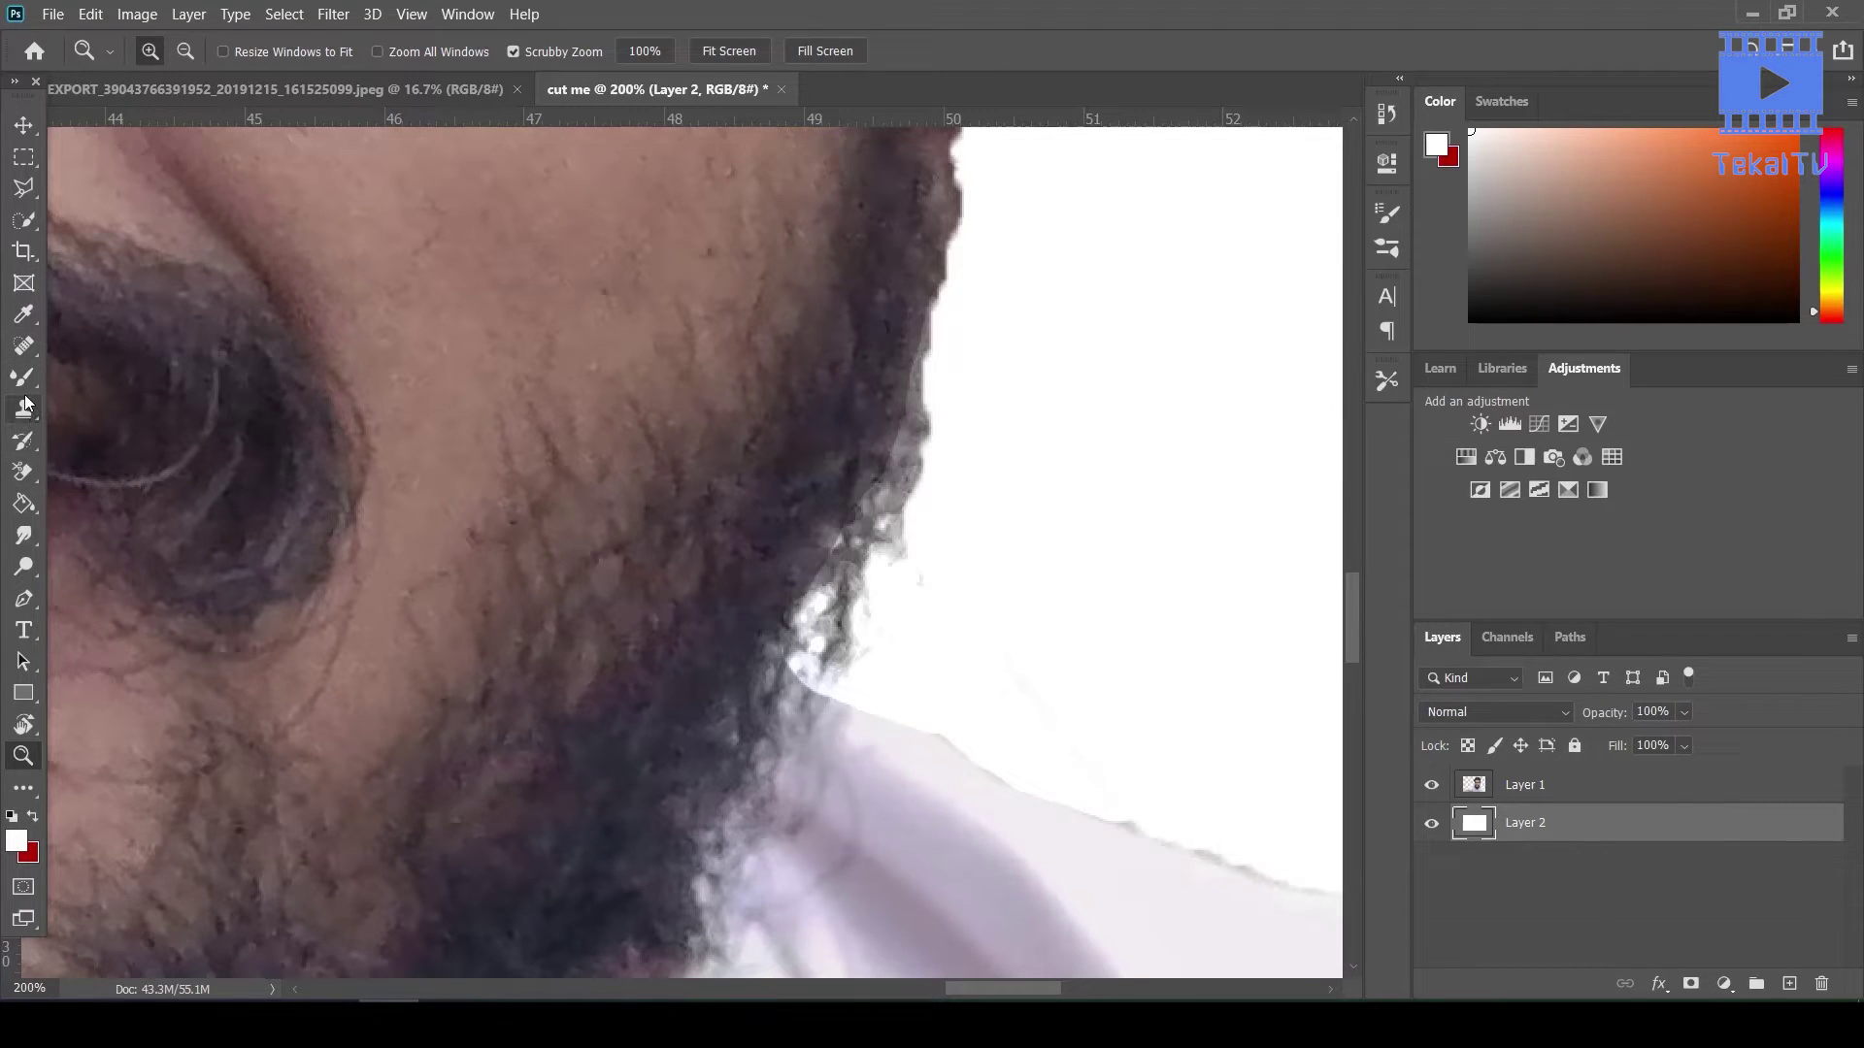
pyautogui.click(29, 478)
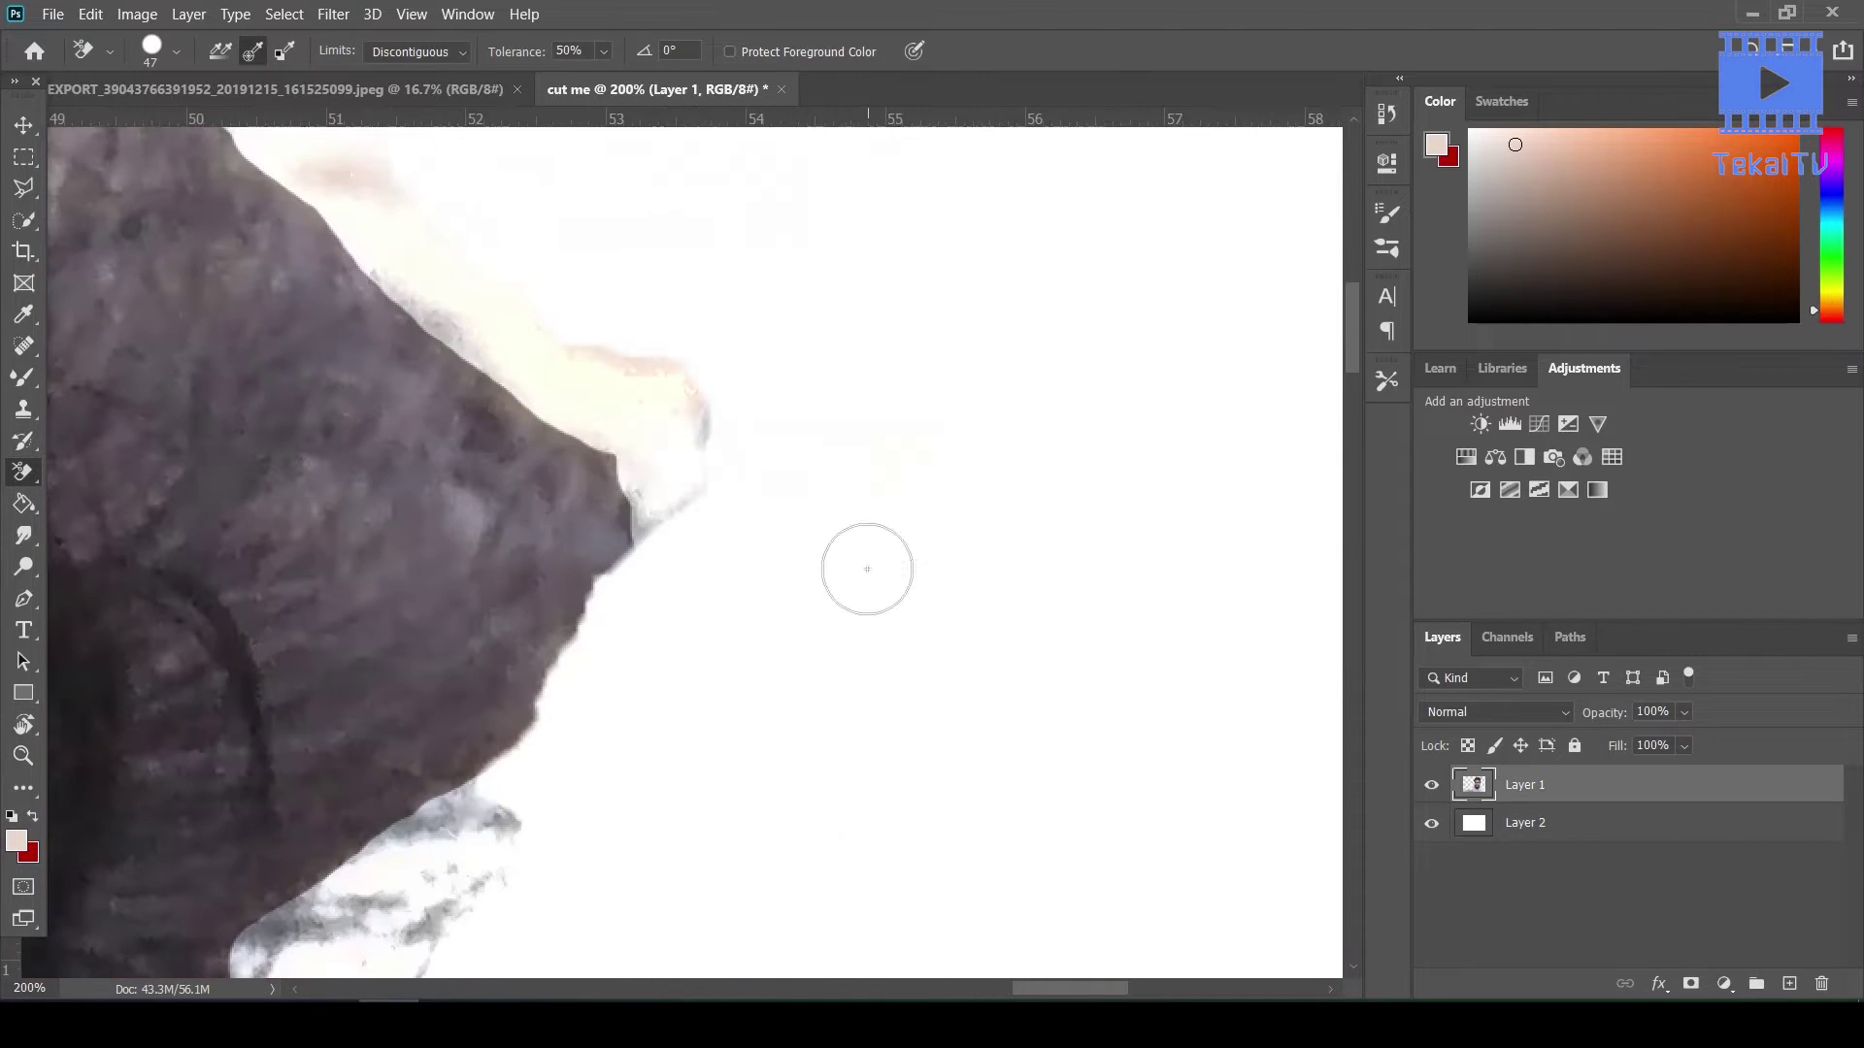
pyautogui.keyDown('alt'); pyautogui.click(689, 417); pyautogui.keyUp('alt')
# Erase faint background along the hair edge and hair top, undoing one stray erase
pyautogui.hscroll(-10, 688, 441)
pyautogui.scroll(-5, 687, 442)
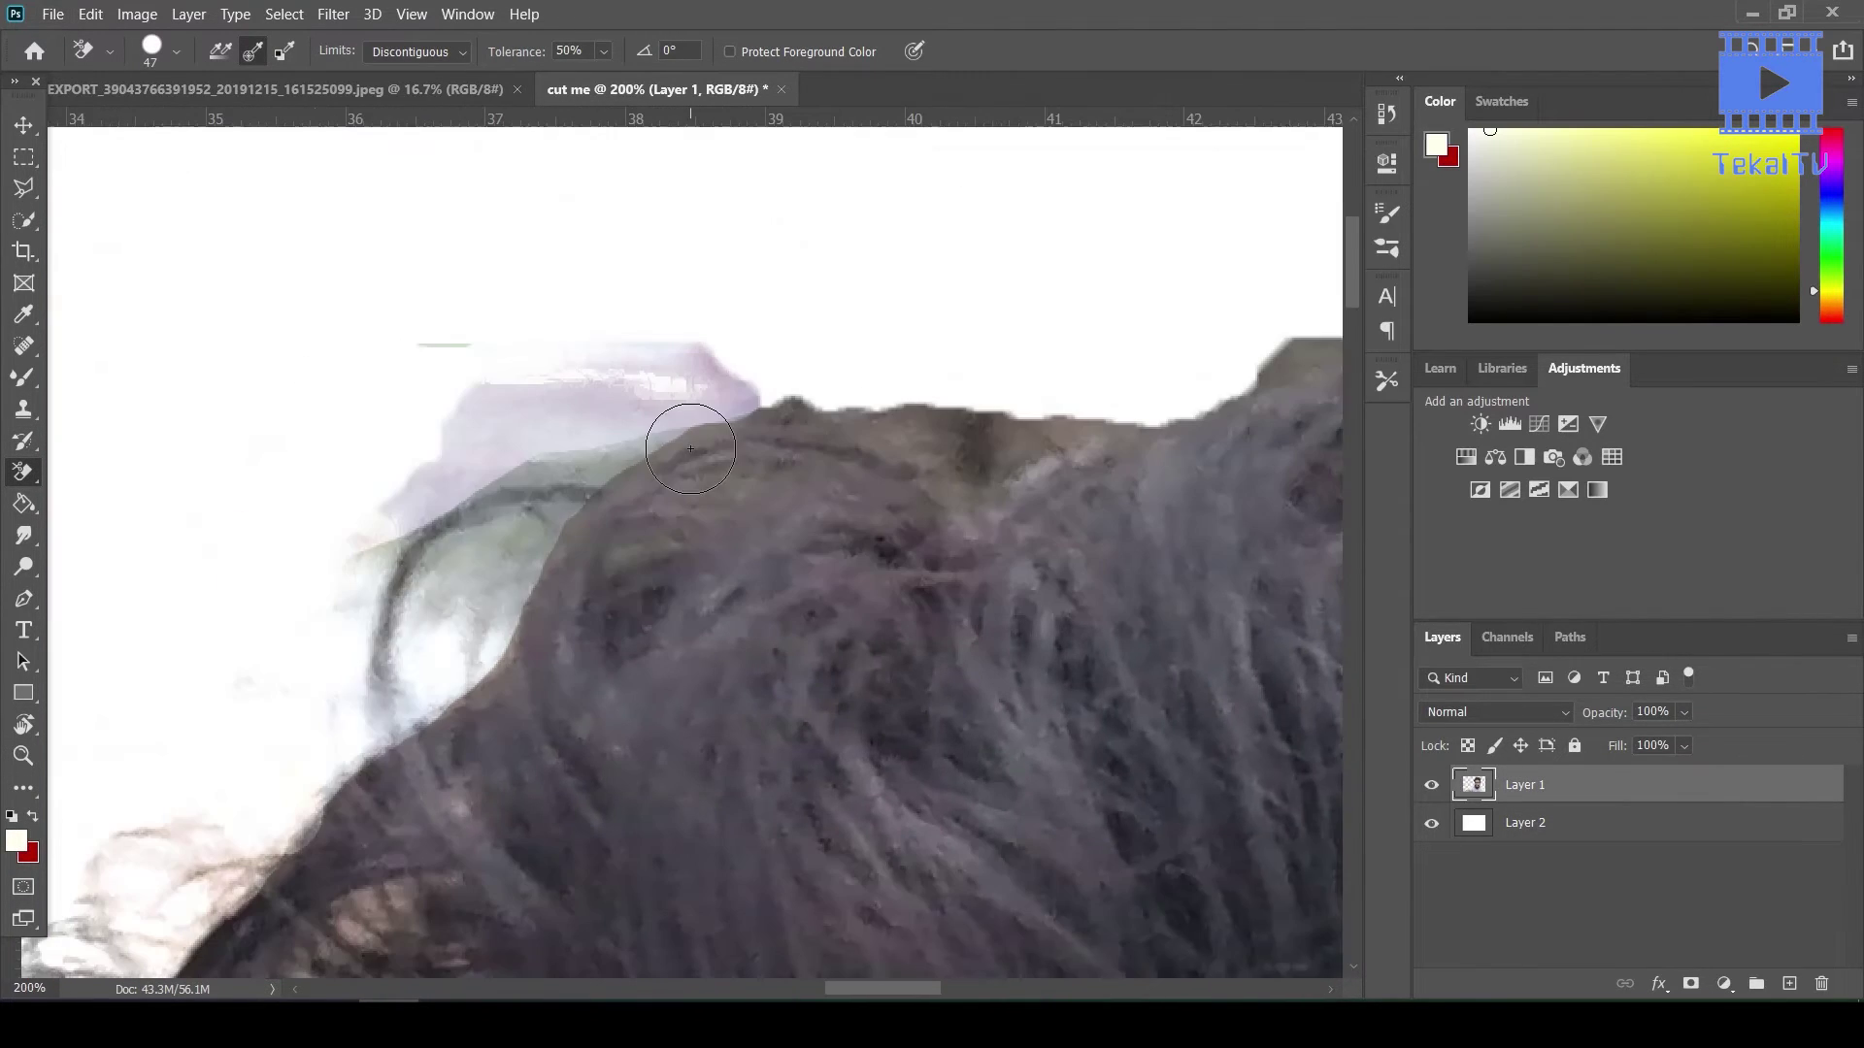
pyautogui.moveTo(464, 427); pyautogui.dragTo(413, 489)
pyautogui.hotkey('ctrl', 'z')
pyautogui.keyDown('alt'); pyautogui.click(491, 375); pyautogui.keyUp('alt')
pyautogui.moveTo(491, 375); pyautogui.dragTo(341, 540)
pyautogui.hscroll(3, 341, 541)
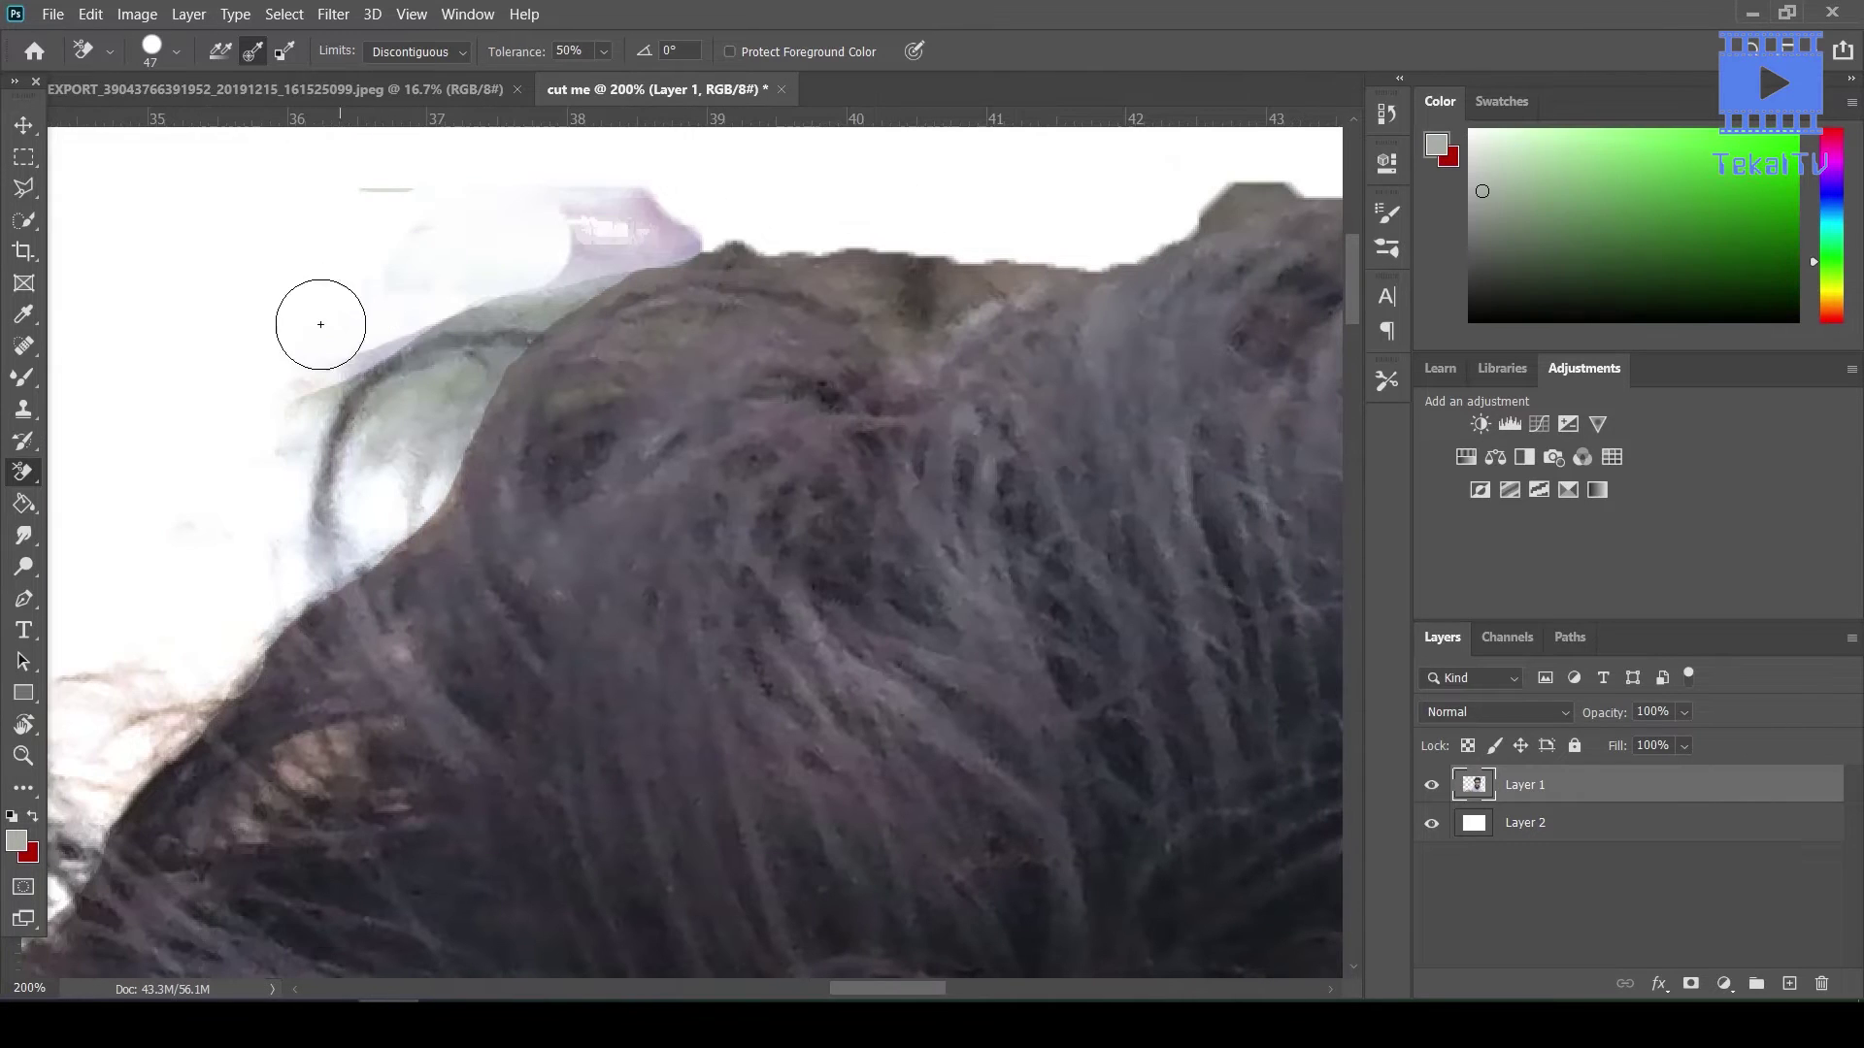
pyautogui.moveTo(324, 320); pyautogui.dragTo(630, 185)
# Remove the faint grey above the hair with the plain Eraser, then zoom out
pyautogui.hscroll(-6, 311, 329)
pyautogui.scroll(-5, 311, 329)
pyautogui.scroll(-4, 311, 329)
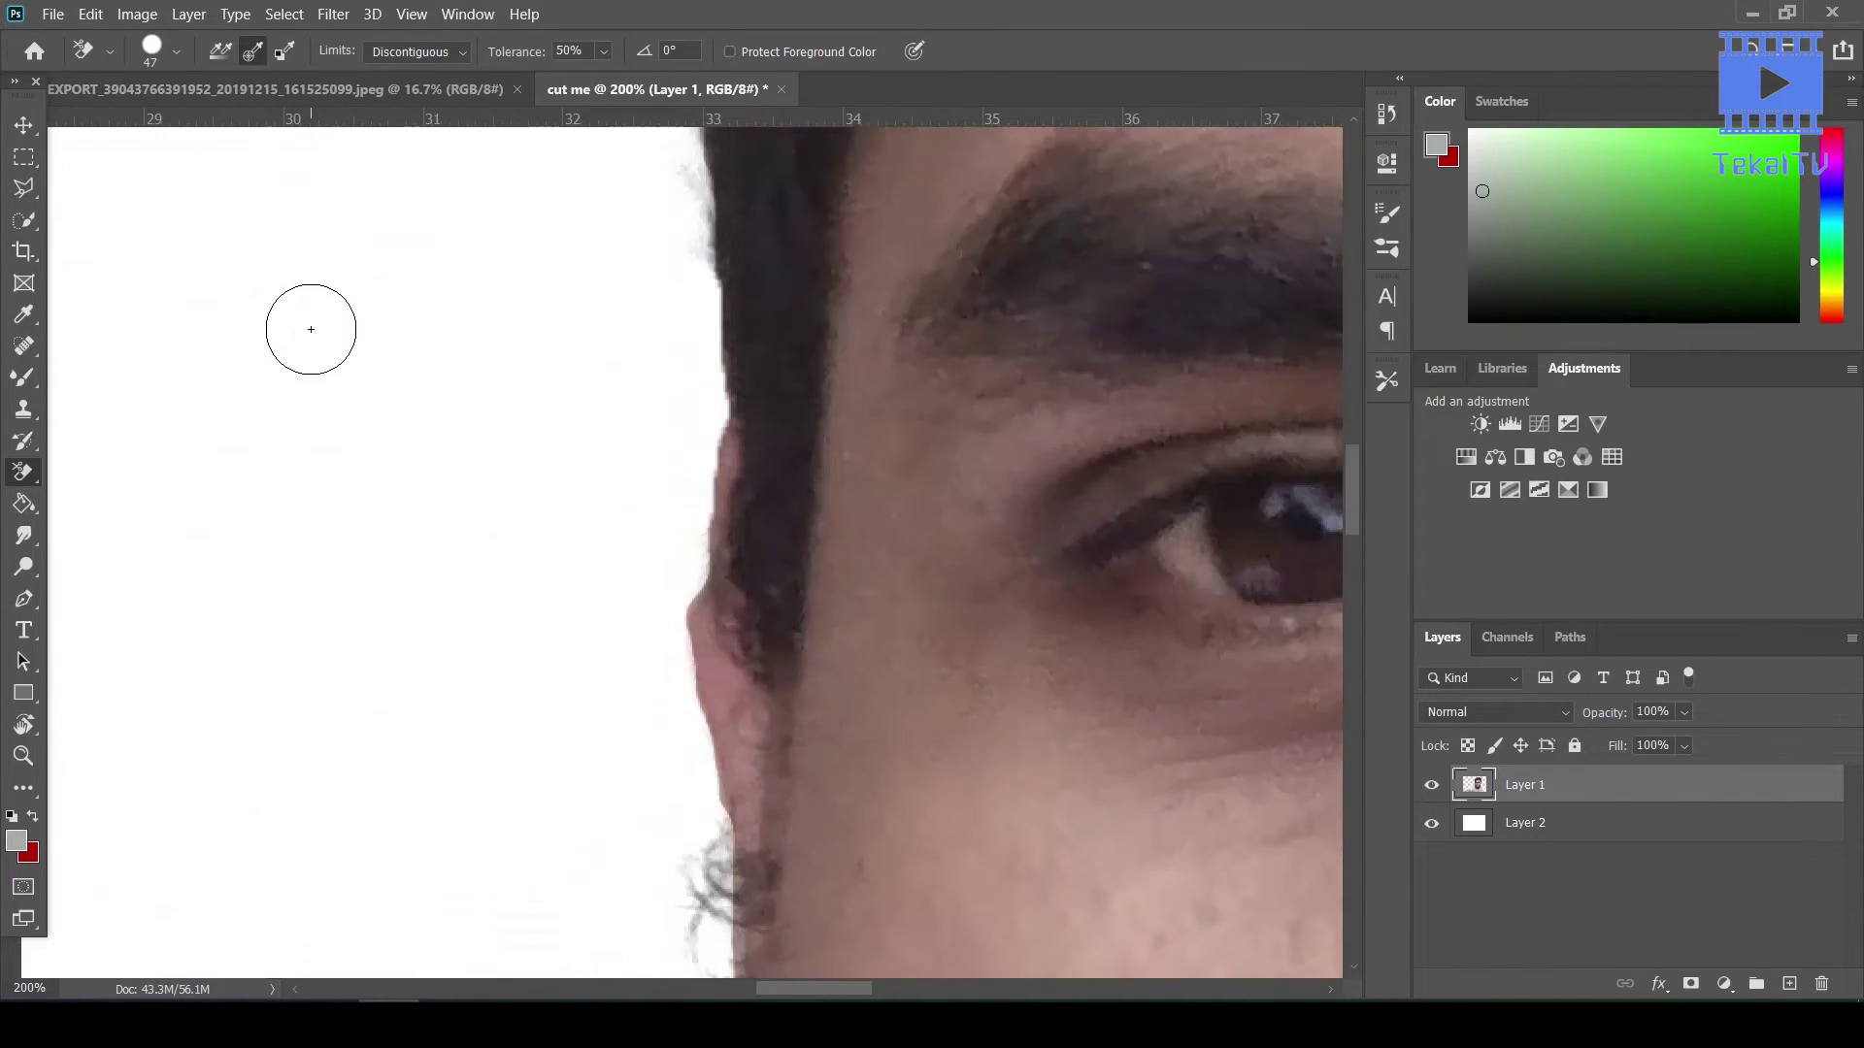
pyautogui.scroll(3, 311, 329)
pyautogui.scroll(5, 310, 330)
pyautogui.hscroll(5, 311, 329)
pyautogui.scroll(3, 311, 329)
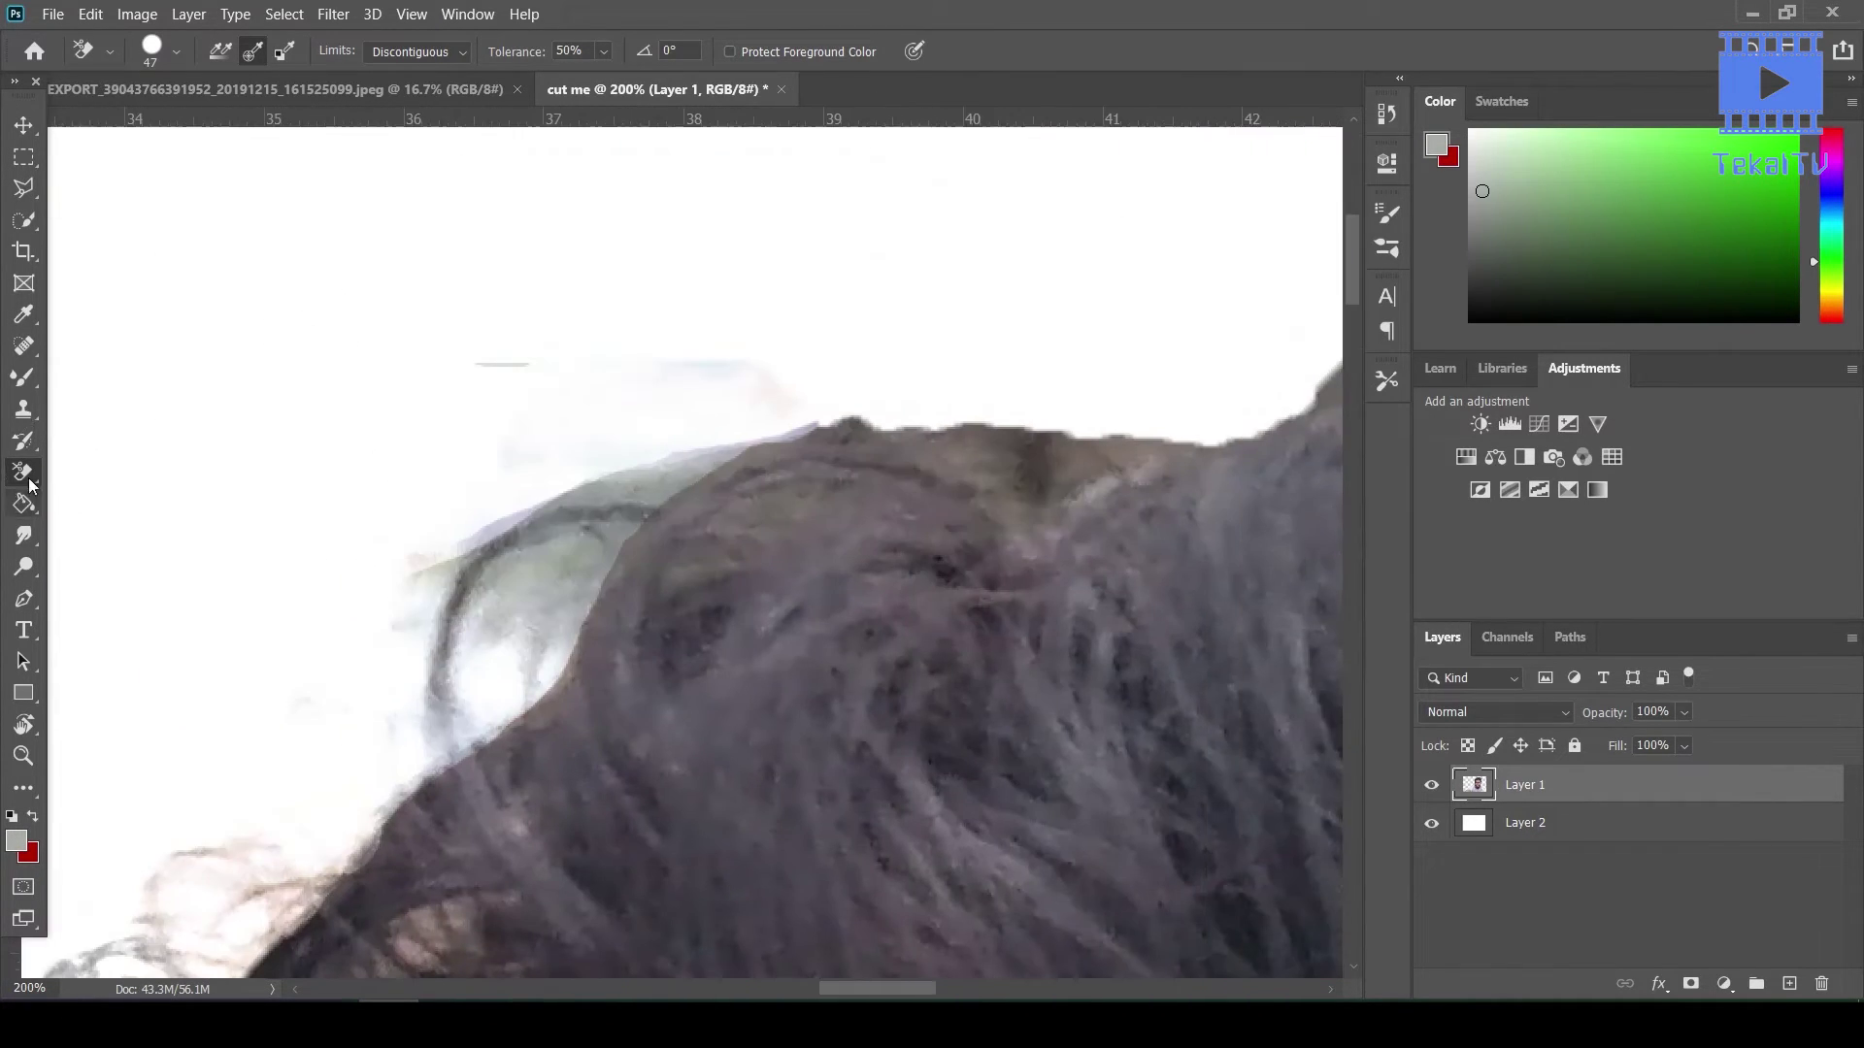
pyautogui.hotkey('shift', 'e')
pyautogui.hotkey('shift', 'e')
pyautogui.moveTo(482, 357); pyautogui.dragTo(583, 428)
pyautogui.press('z')
pyautogui.hotkey('ctrl', '-')
pyautogui.hotkey('ctrl', '-')
pyautogui.hotkey('ctrl', '-')
pyautogui.hotkey('ctrl', '-')
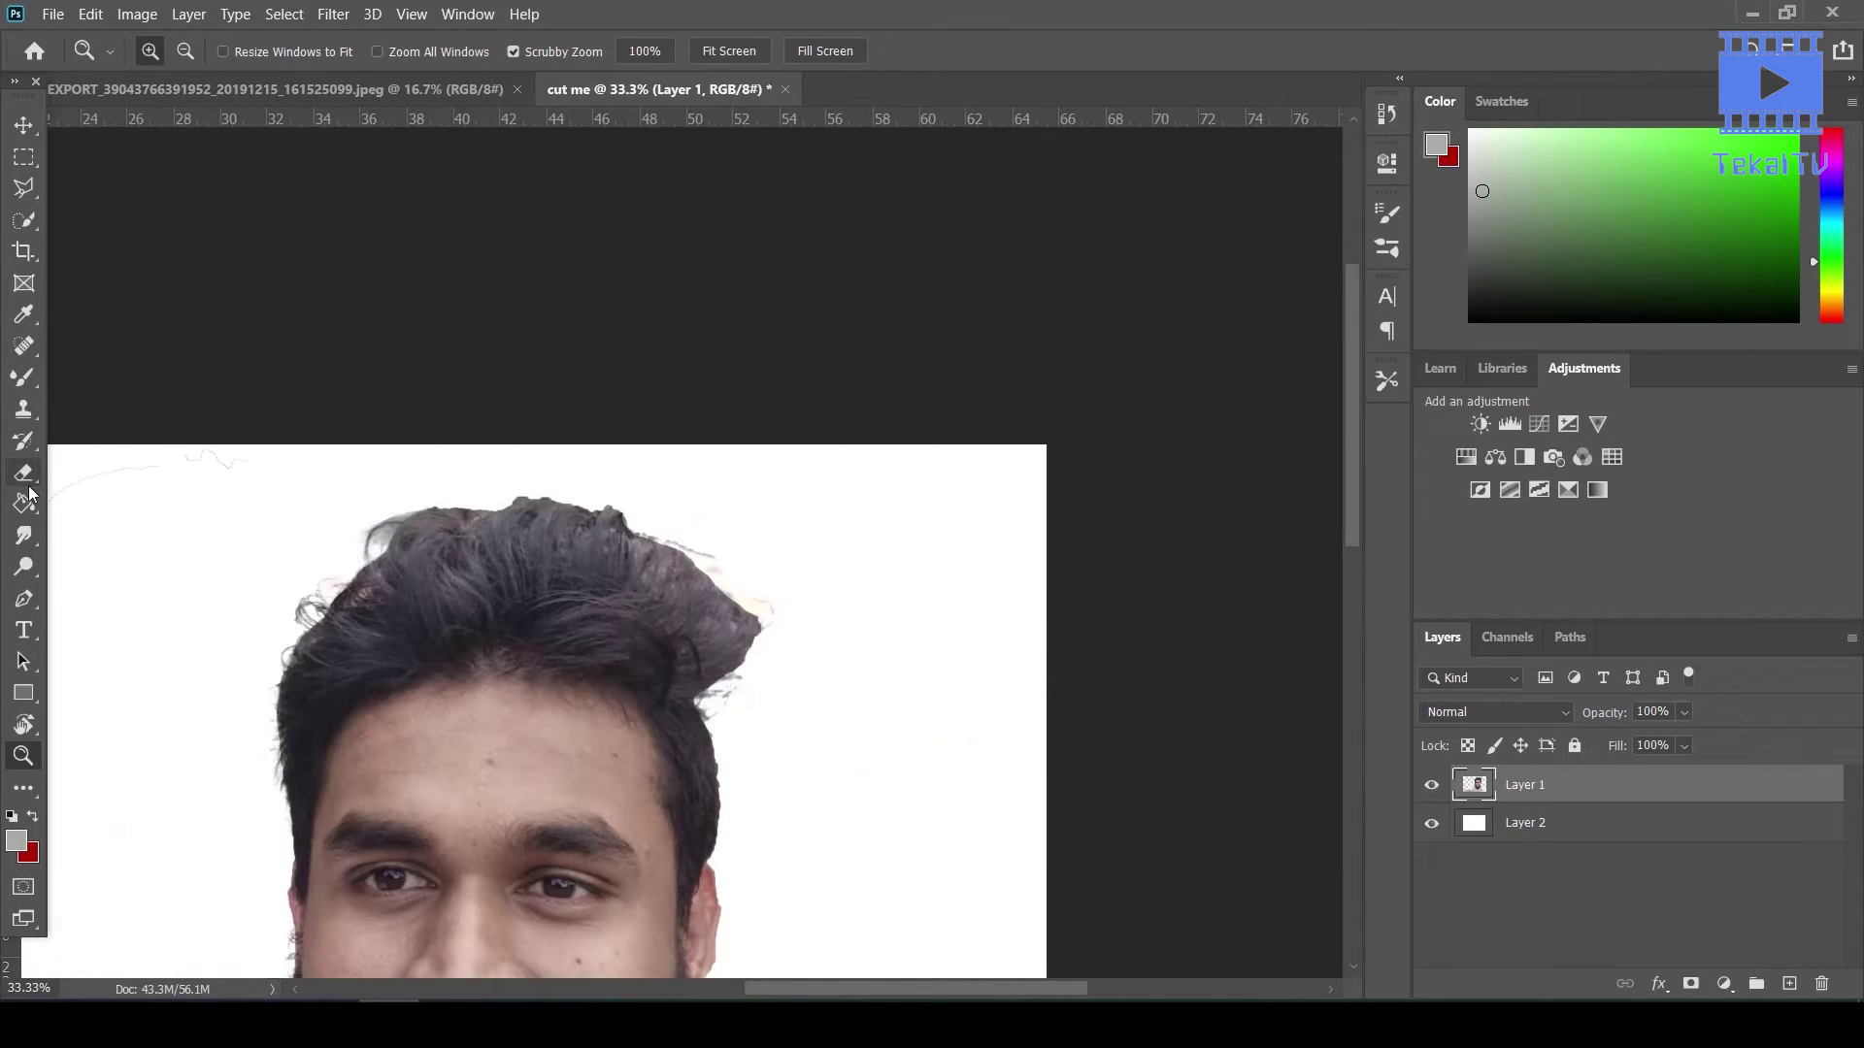
# Set the Eraser brush size to 177 px with the whole image in view
pyautogui.click(23, 472)
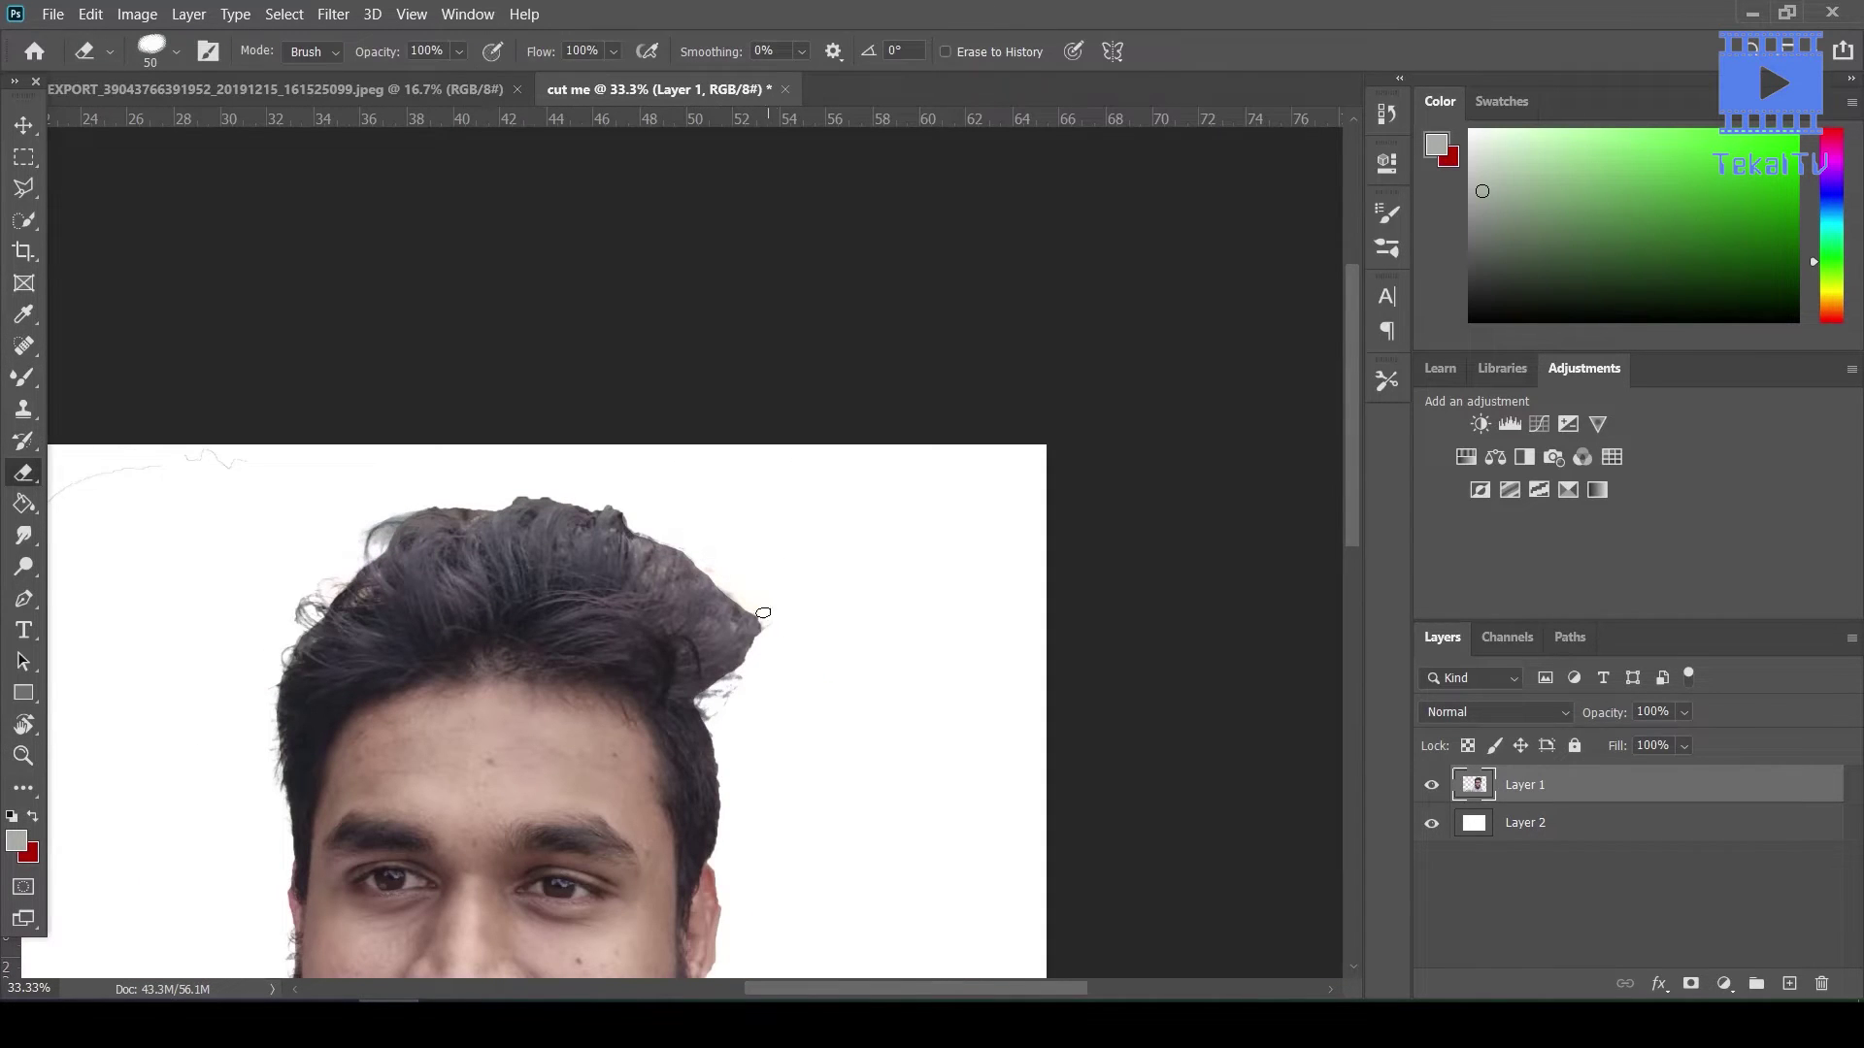
pyautogui.hscroll(-3, 238, 481)
pyautogui.press('z')
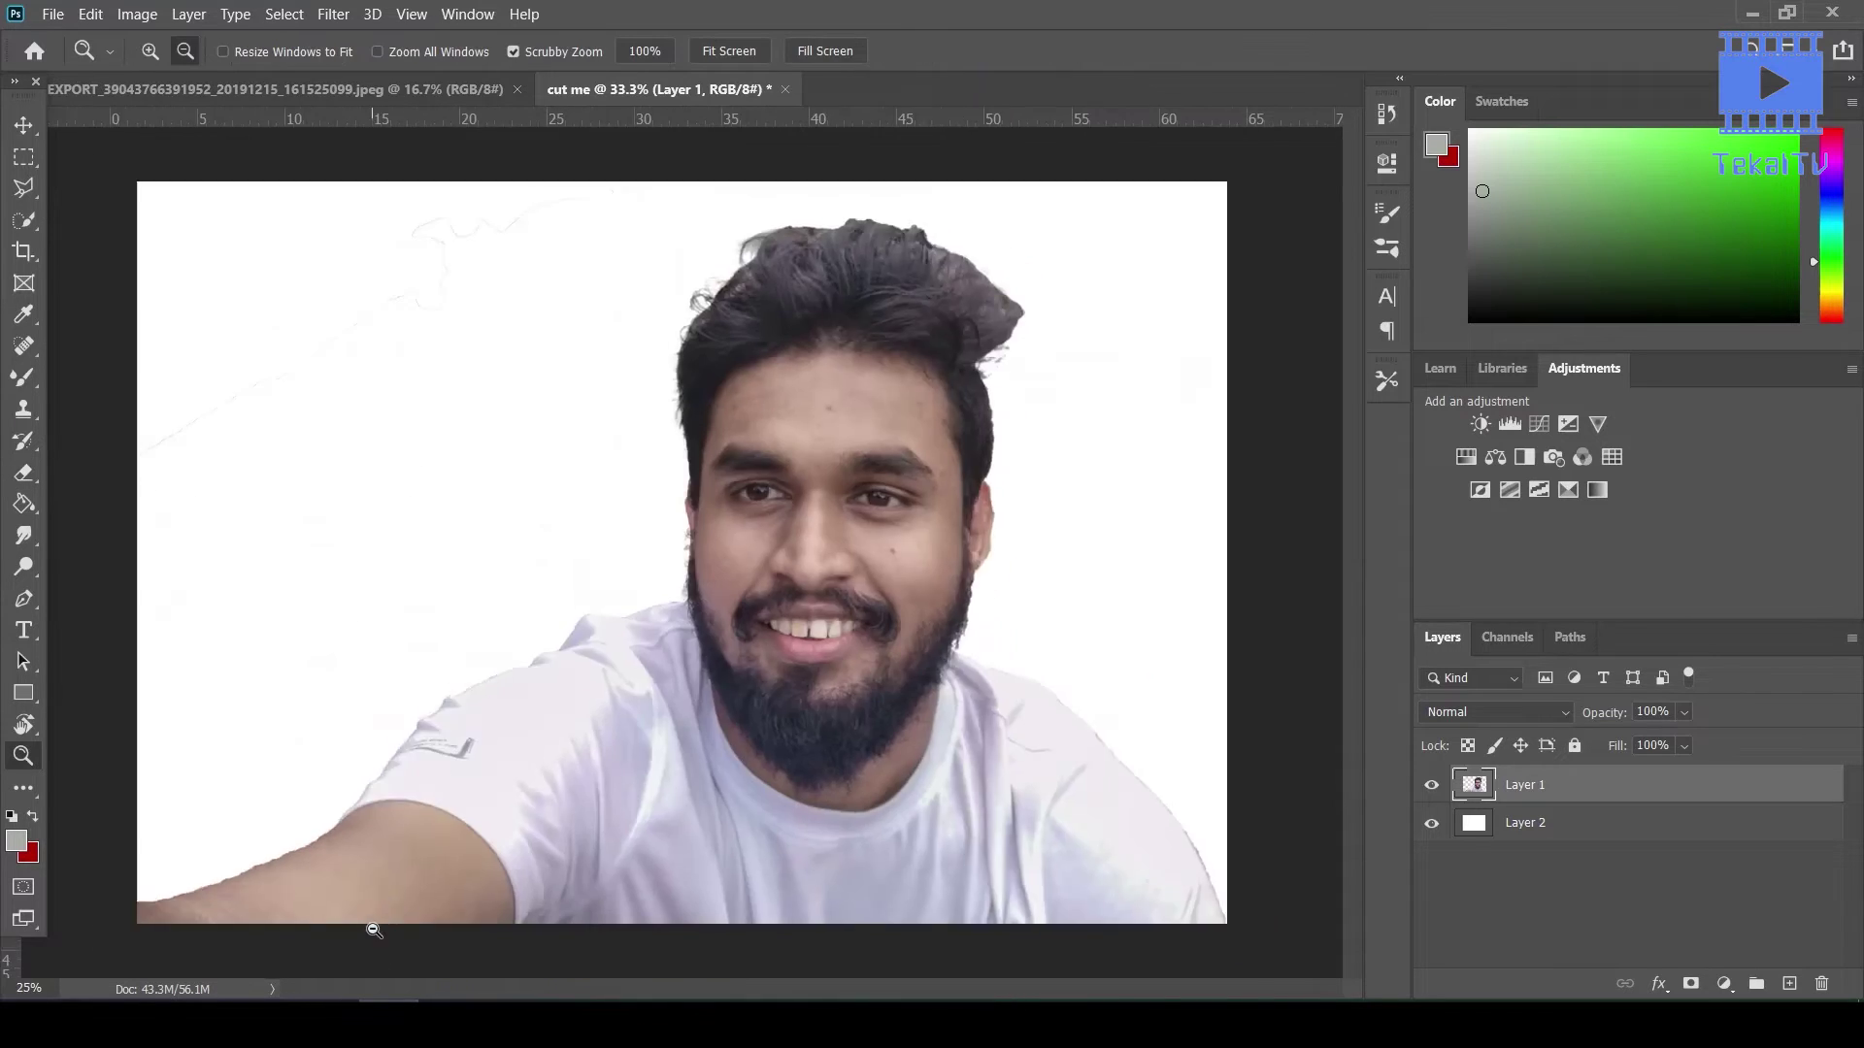
pyautogui.hotkey('ctrl', '-')
pyautogui.press('e')
pyautogui.click(175, 51)
pyautogui.moveTo(174, 128); pyautogui.dragTo(199, 128)
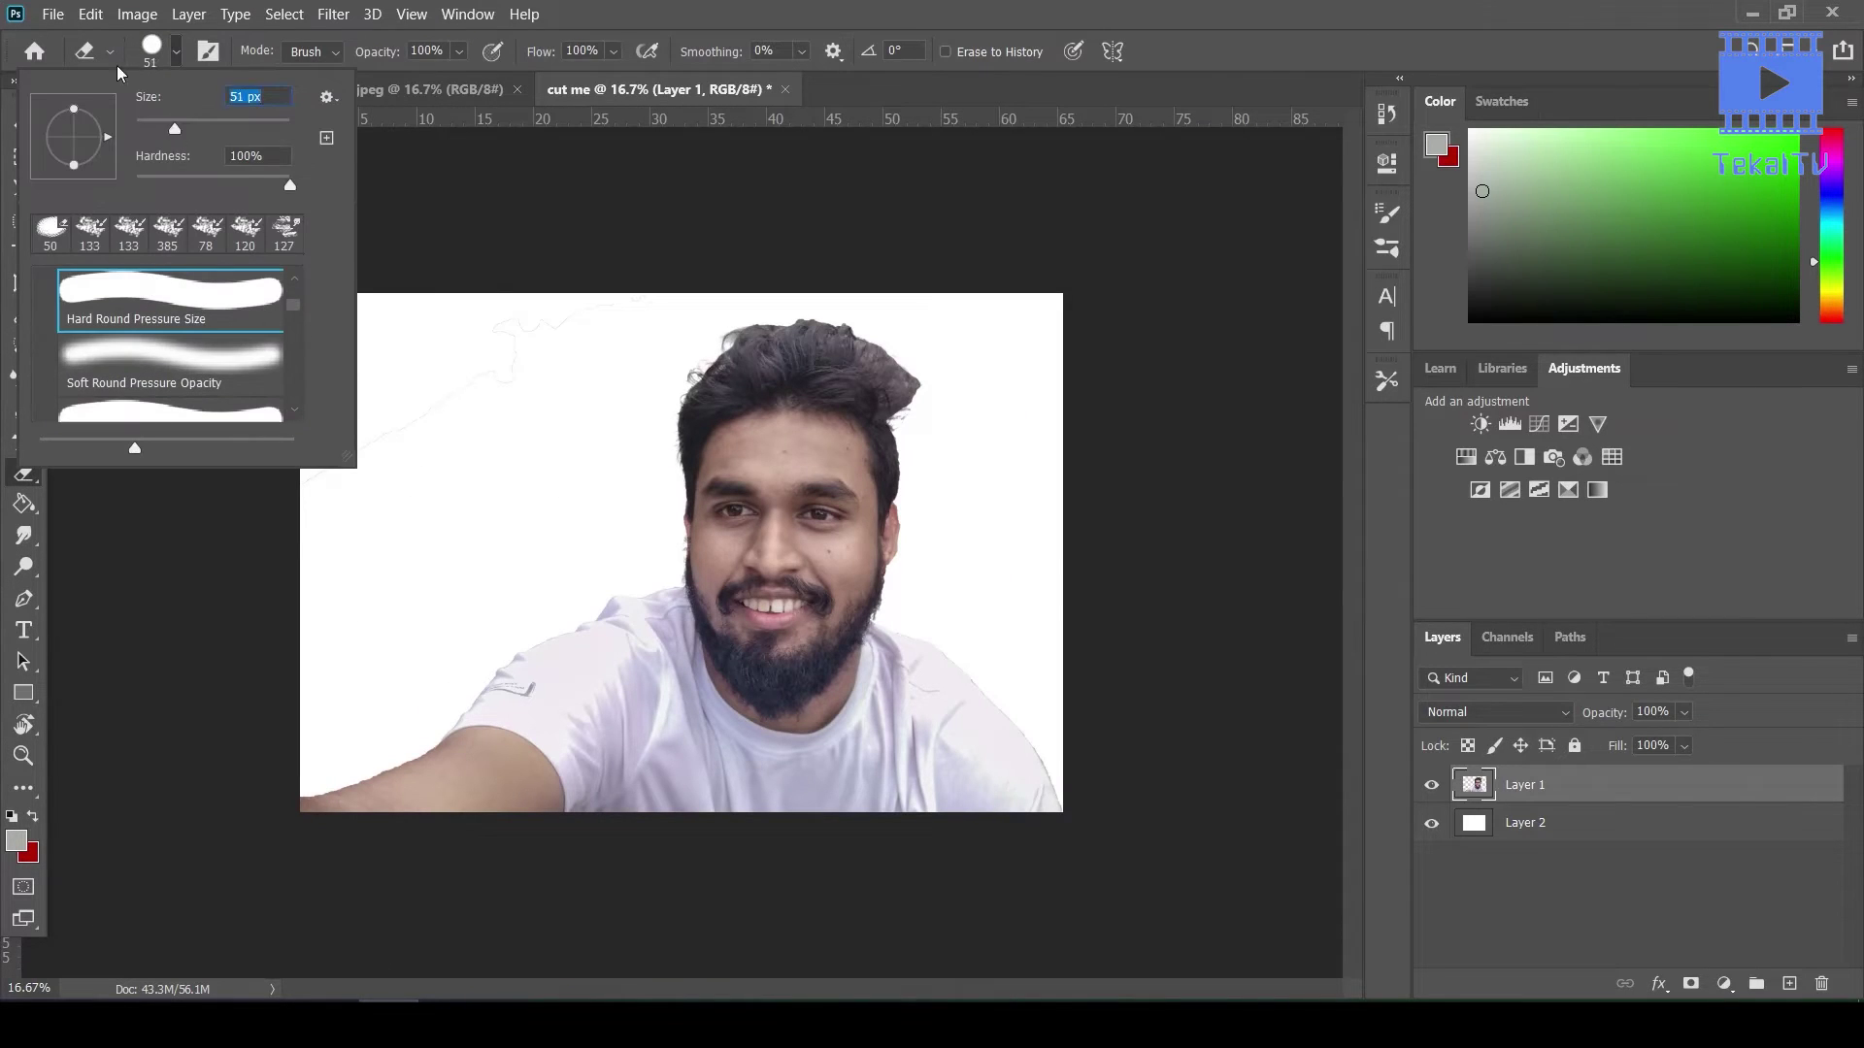
pyautogui.click(624, 376)
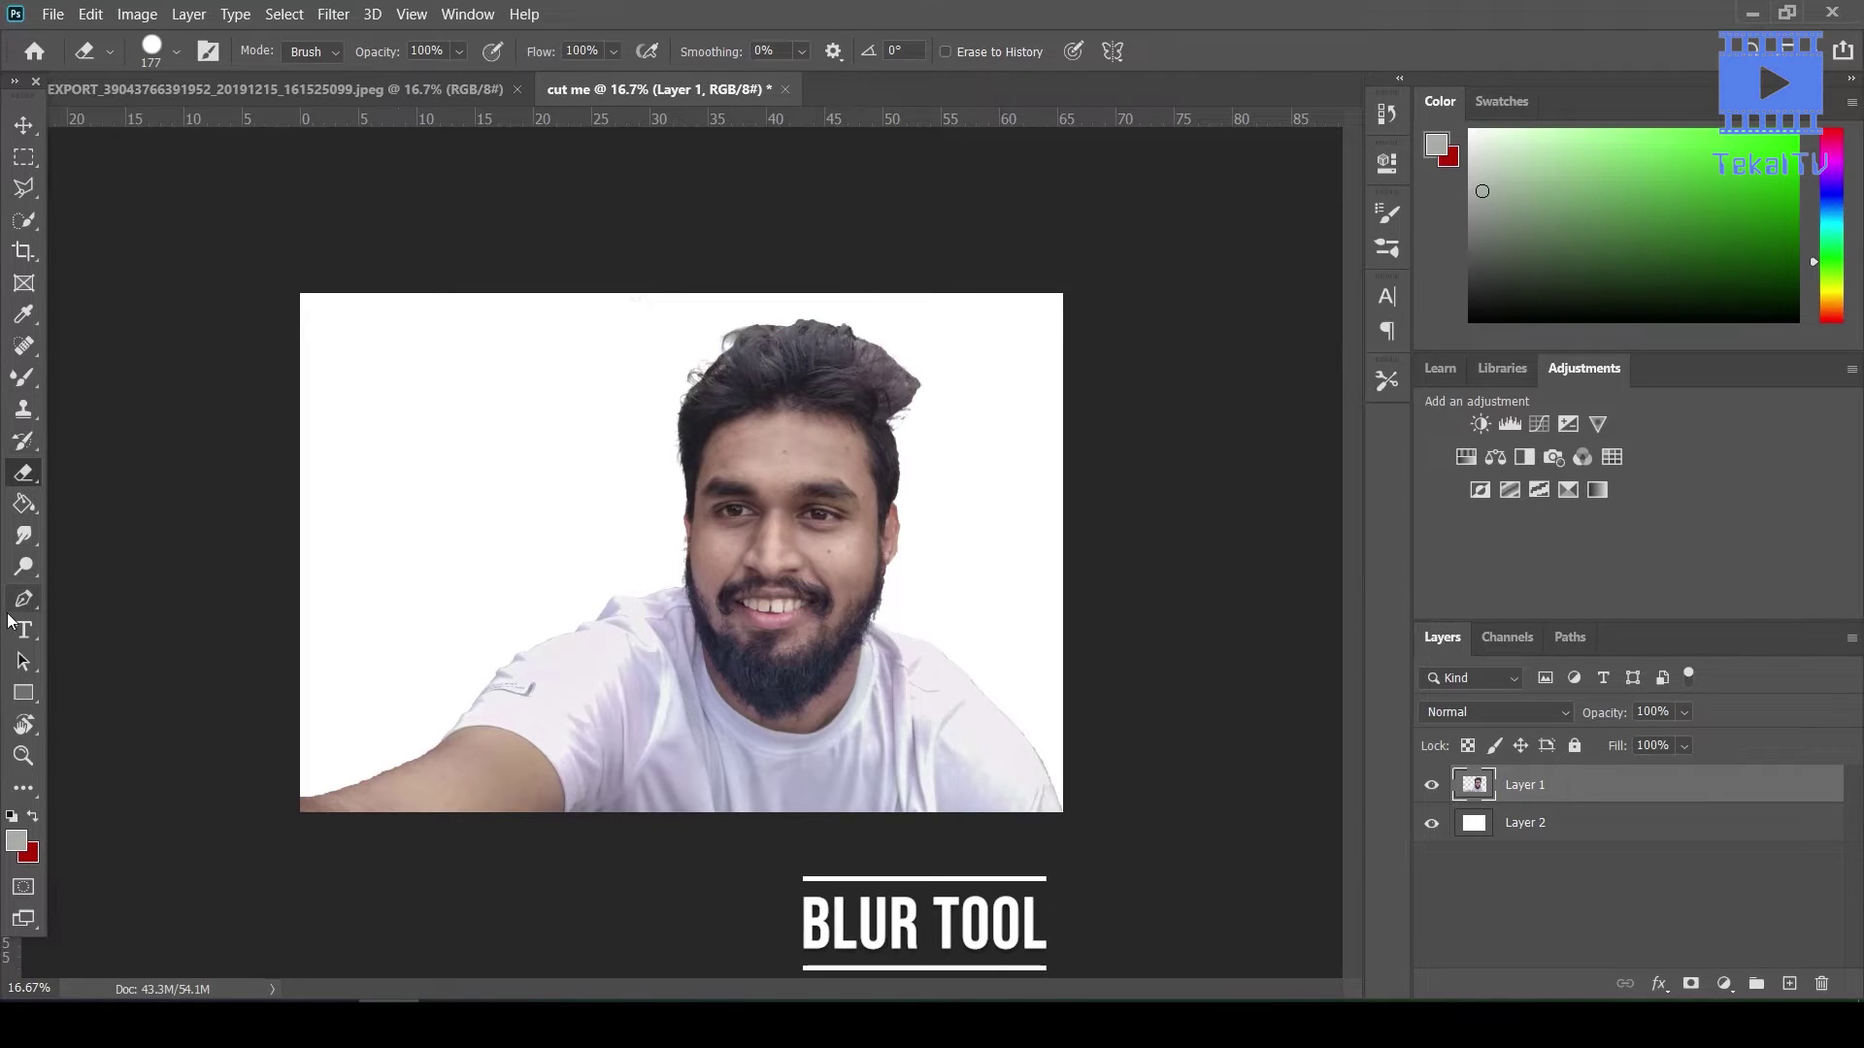
# Choose the Blur Tool and switch to the EXPORT jpeg street photo document
pyautogui.rightClick(24, 535)
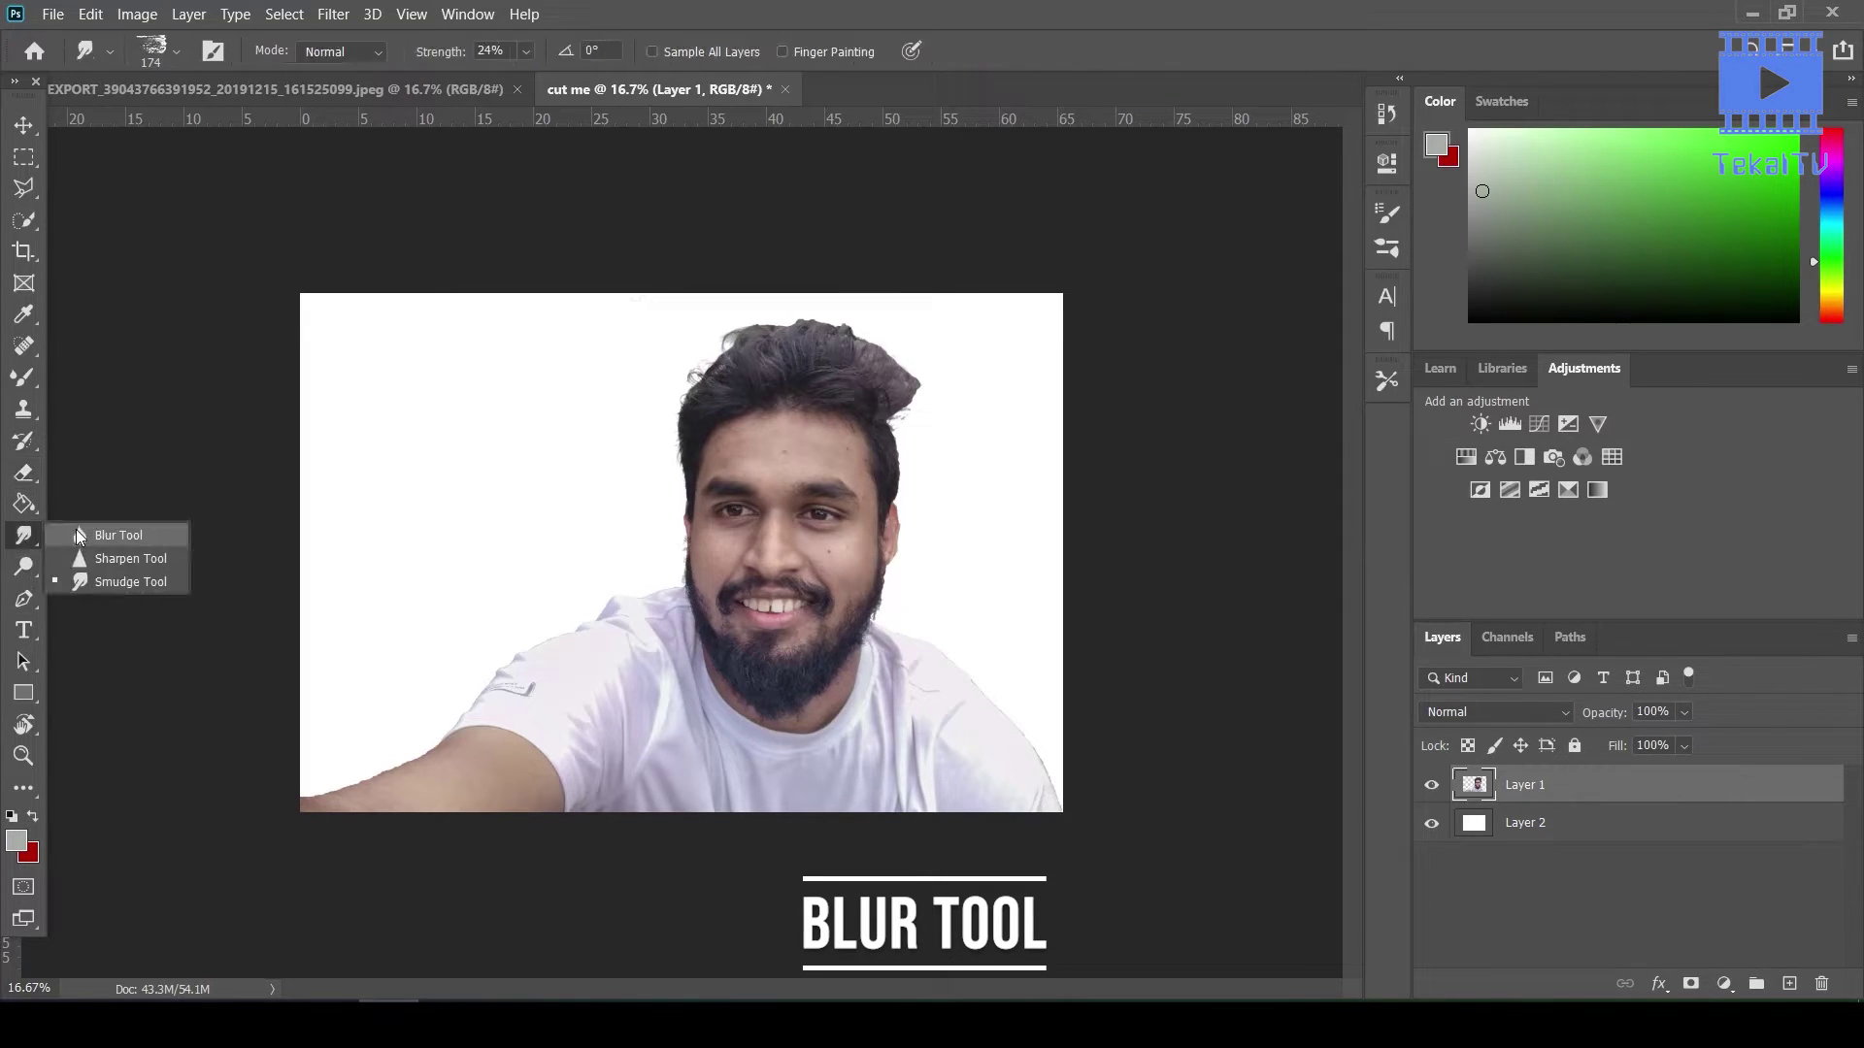
pyautogui.click(79, 535)
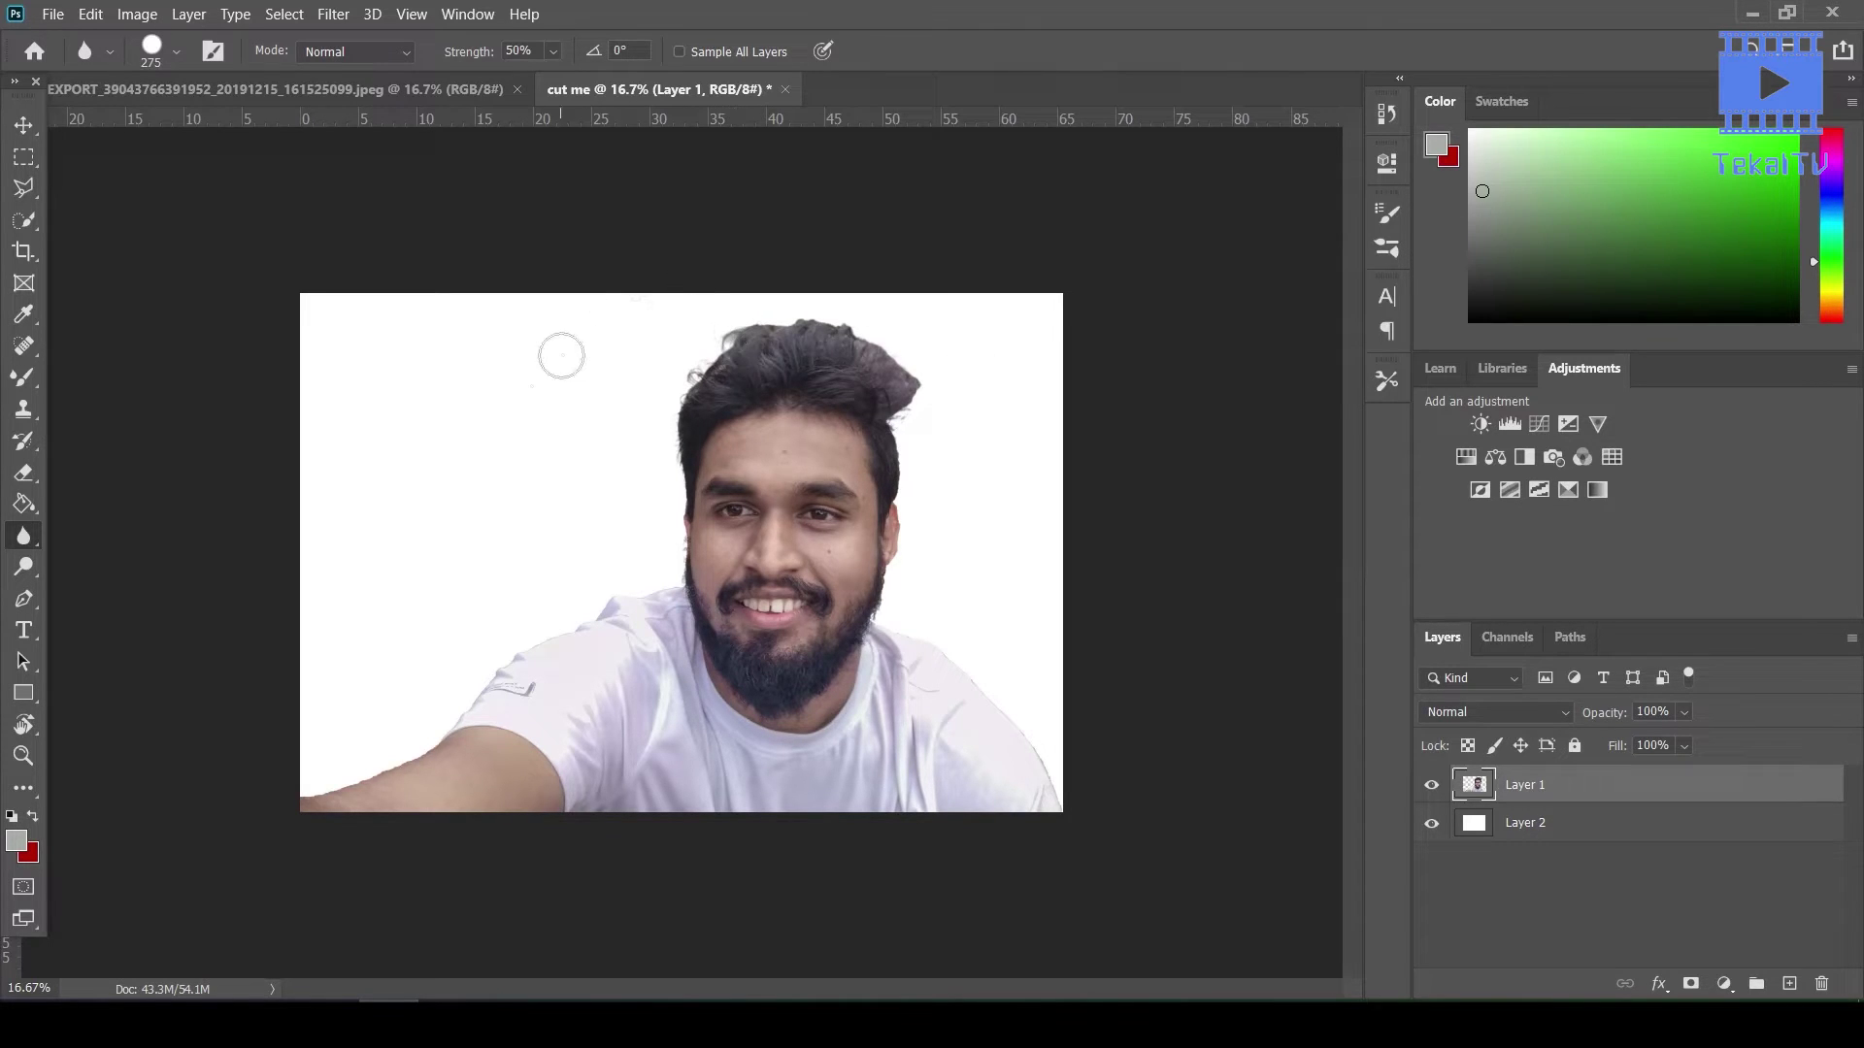
pyautogui.click(303, 90)
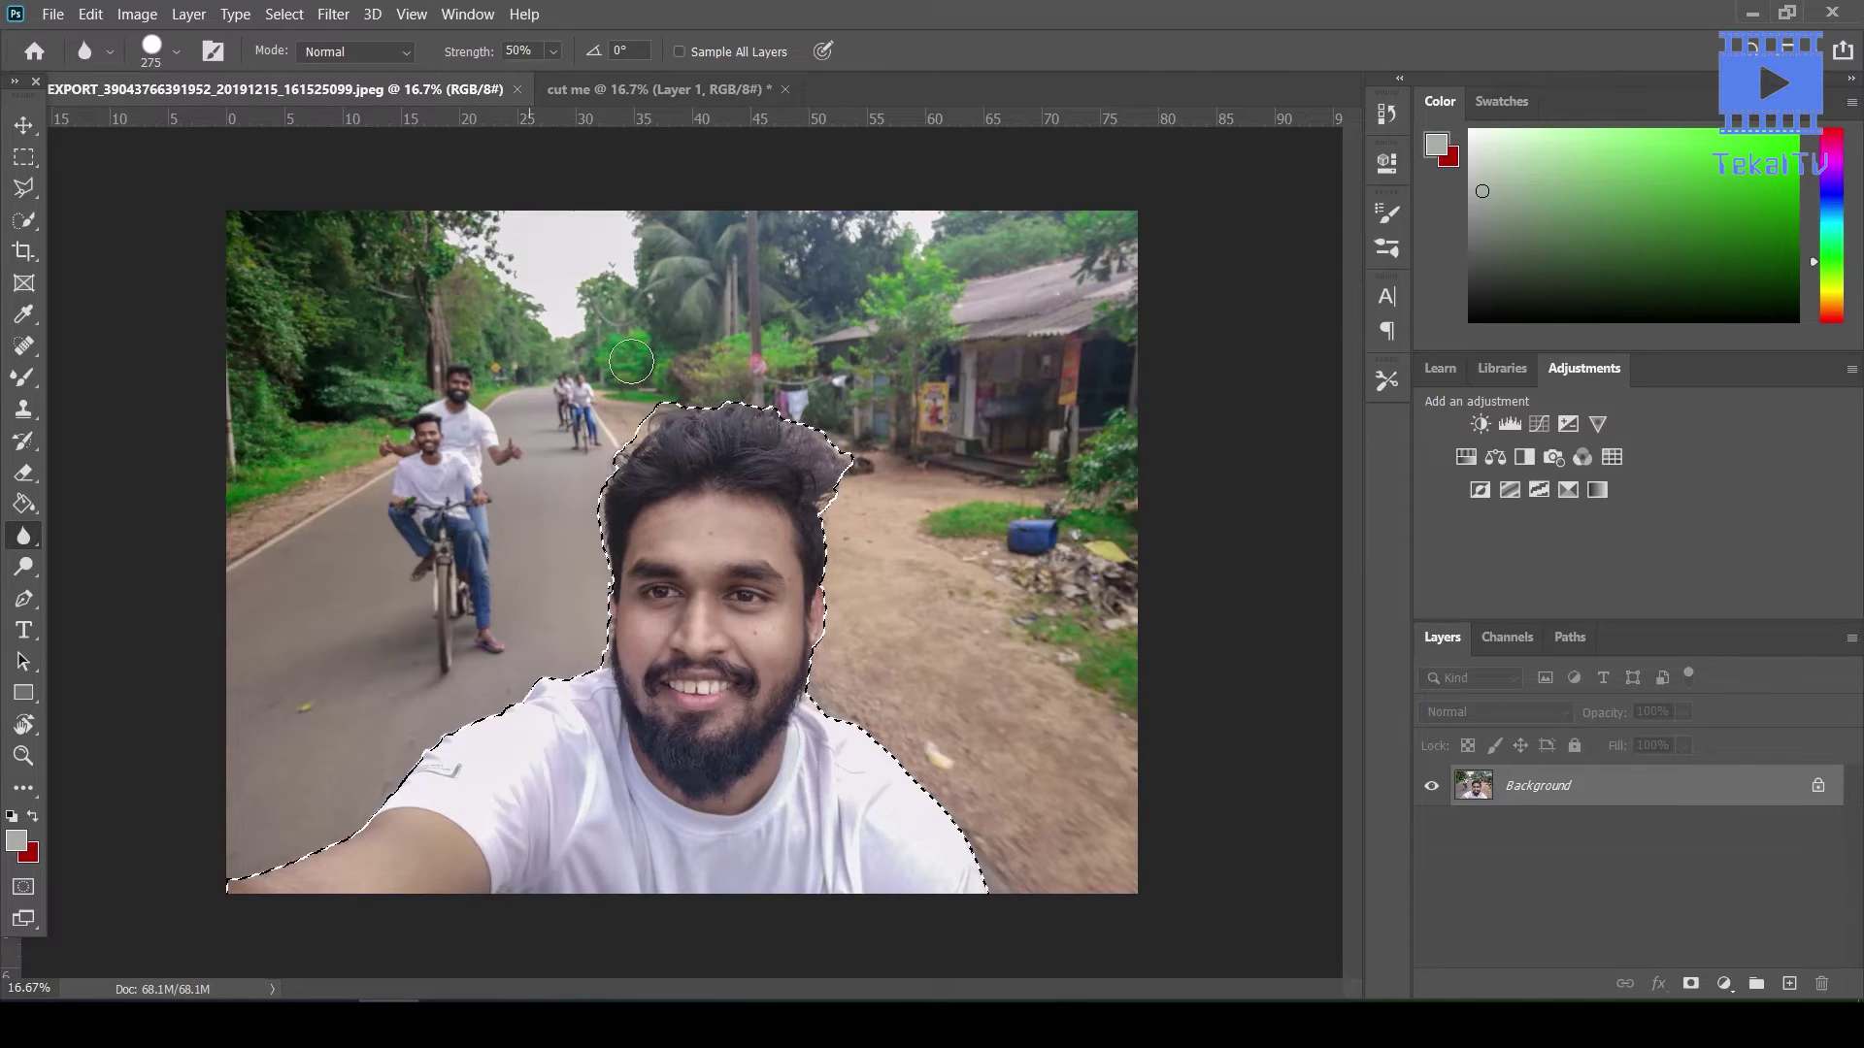
# Expand the man's selection by 50 pixels and bring up the Content-Aware Fill options
pyautogui.click(23, 124)
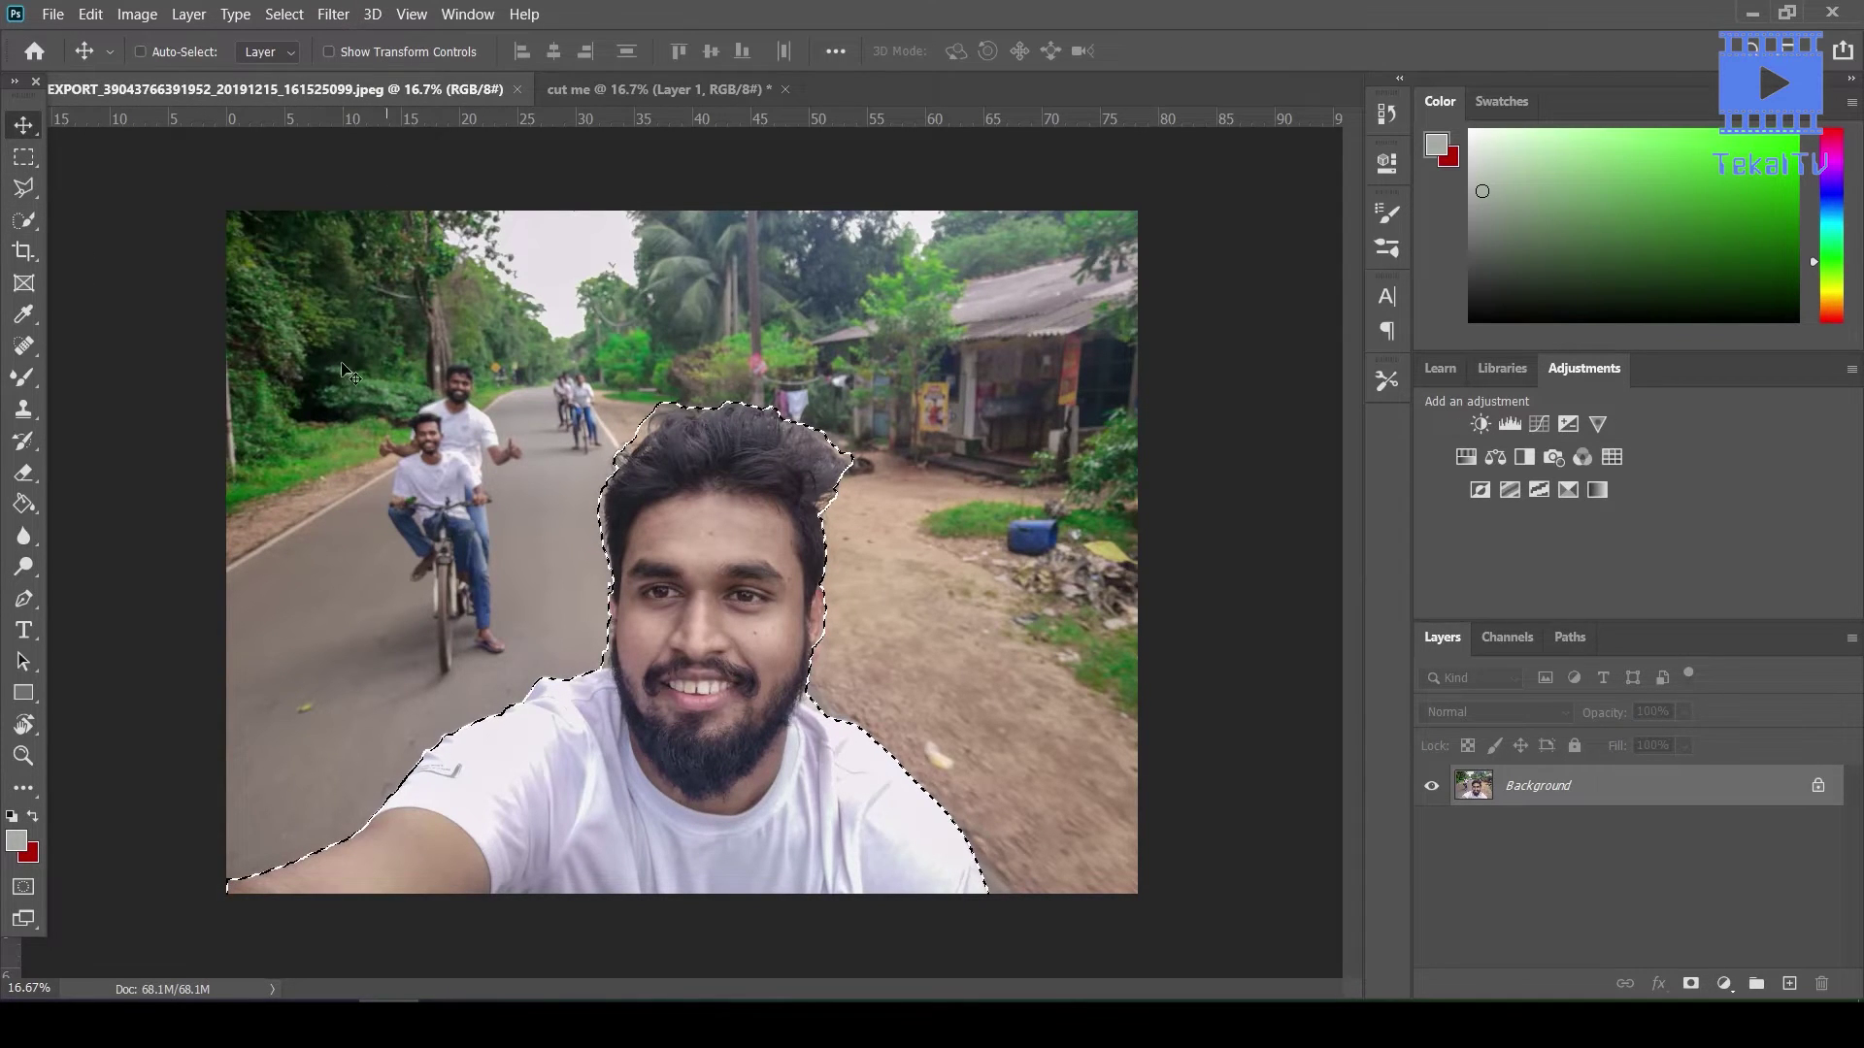
pyautogui.press('w')
pyautogui.click(285, 14)
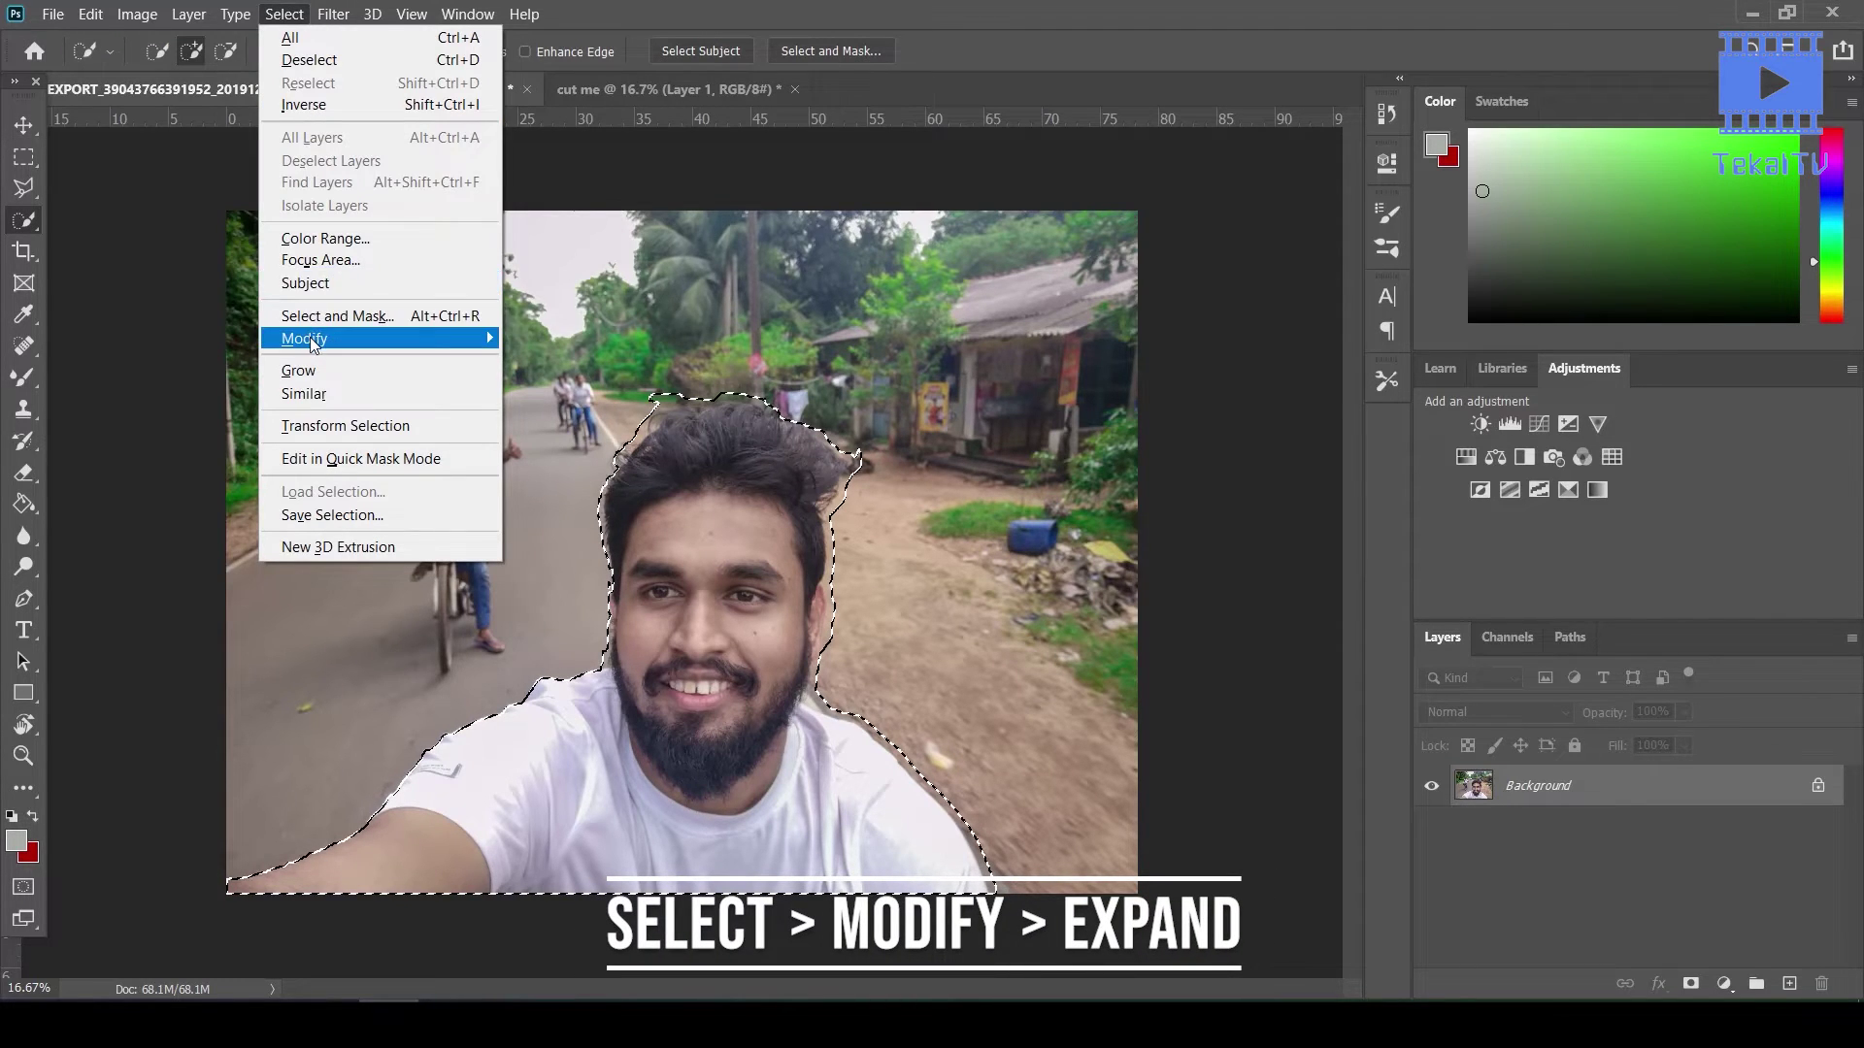
pyautogui.moveTo(305, 337)
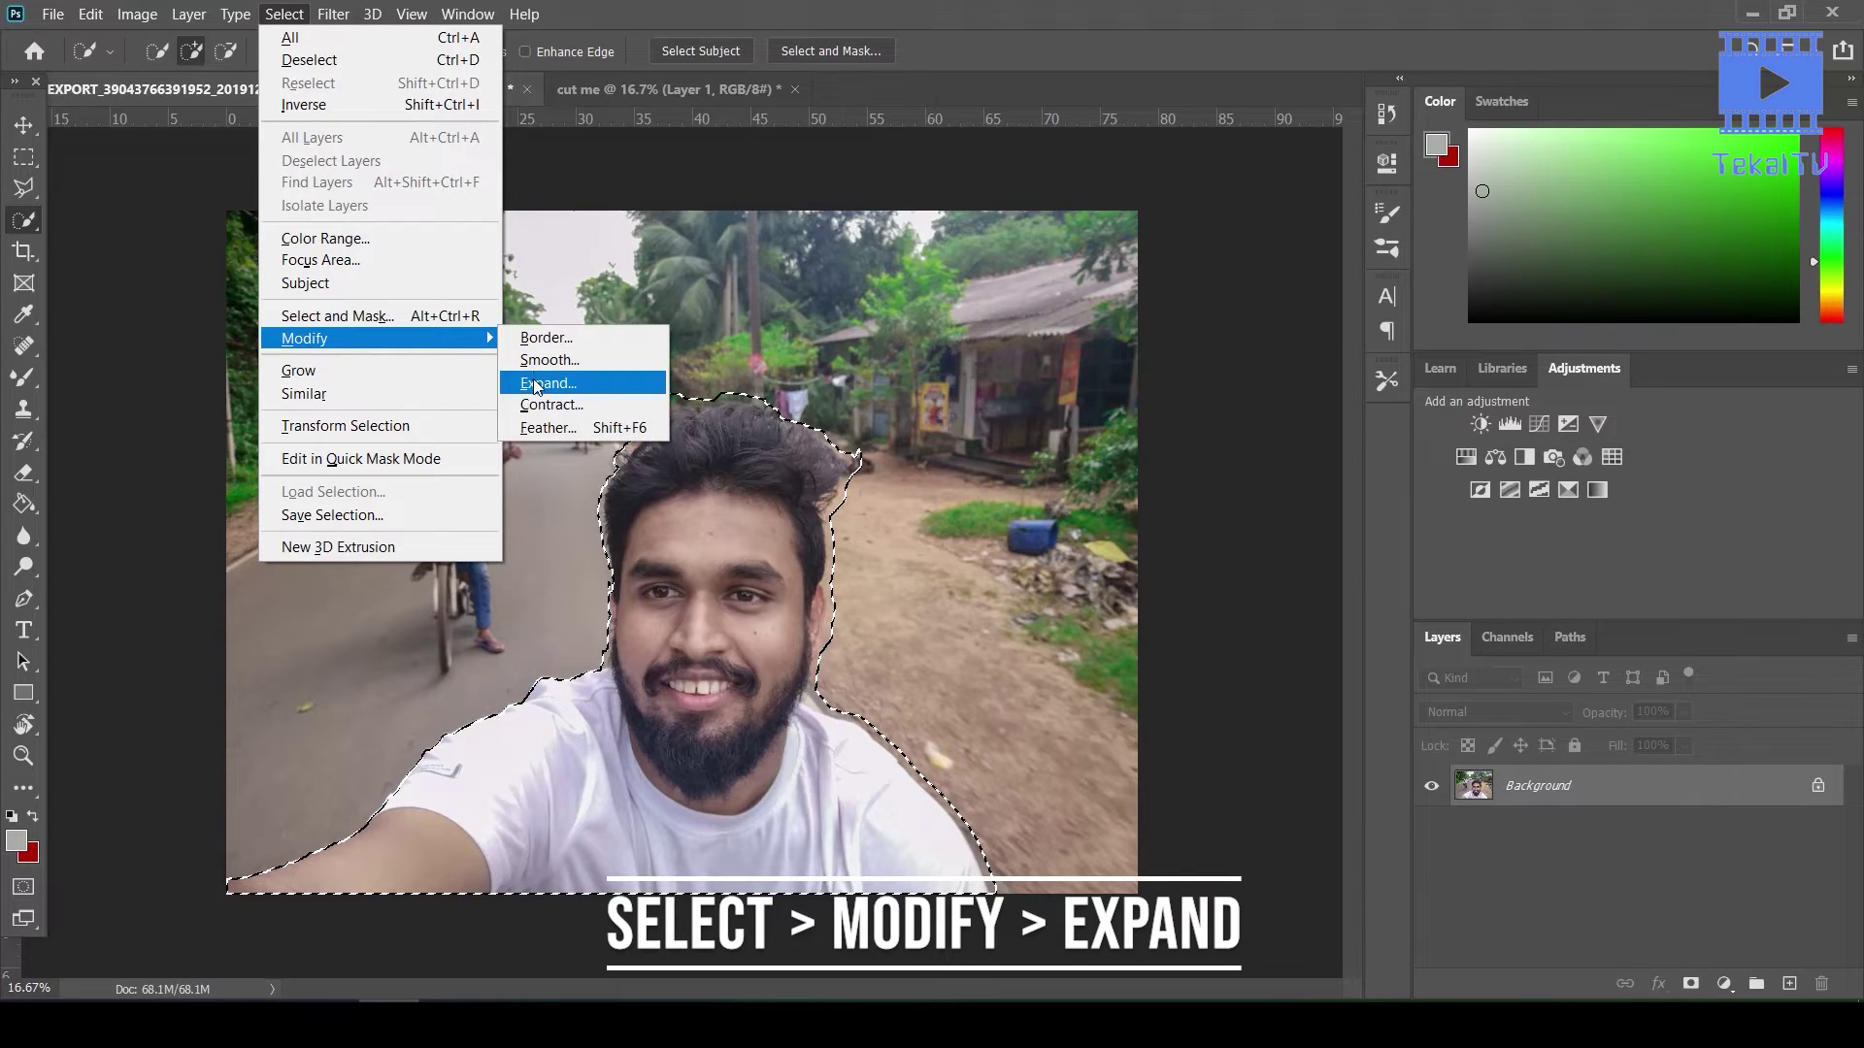
pyautogui.click(537, 385)
pyautogui.click(1047, 314)
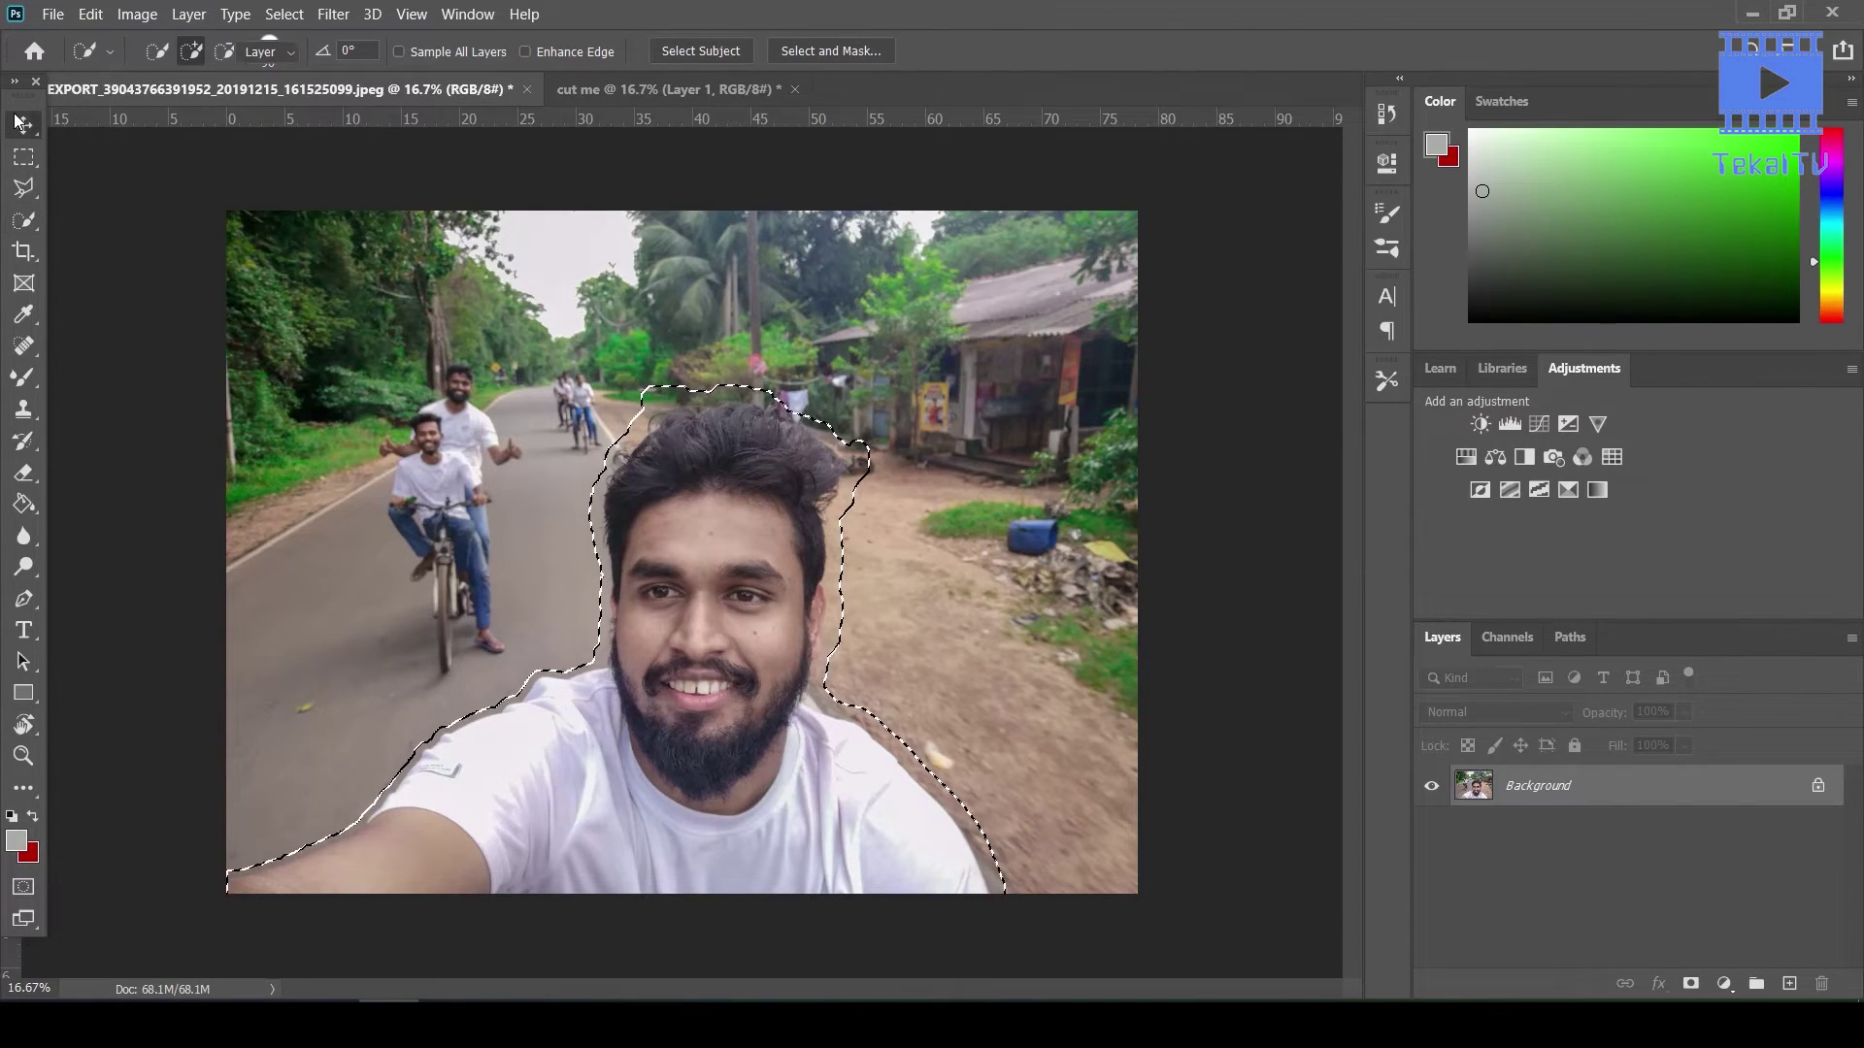
pyautogui.press('v')
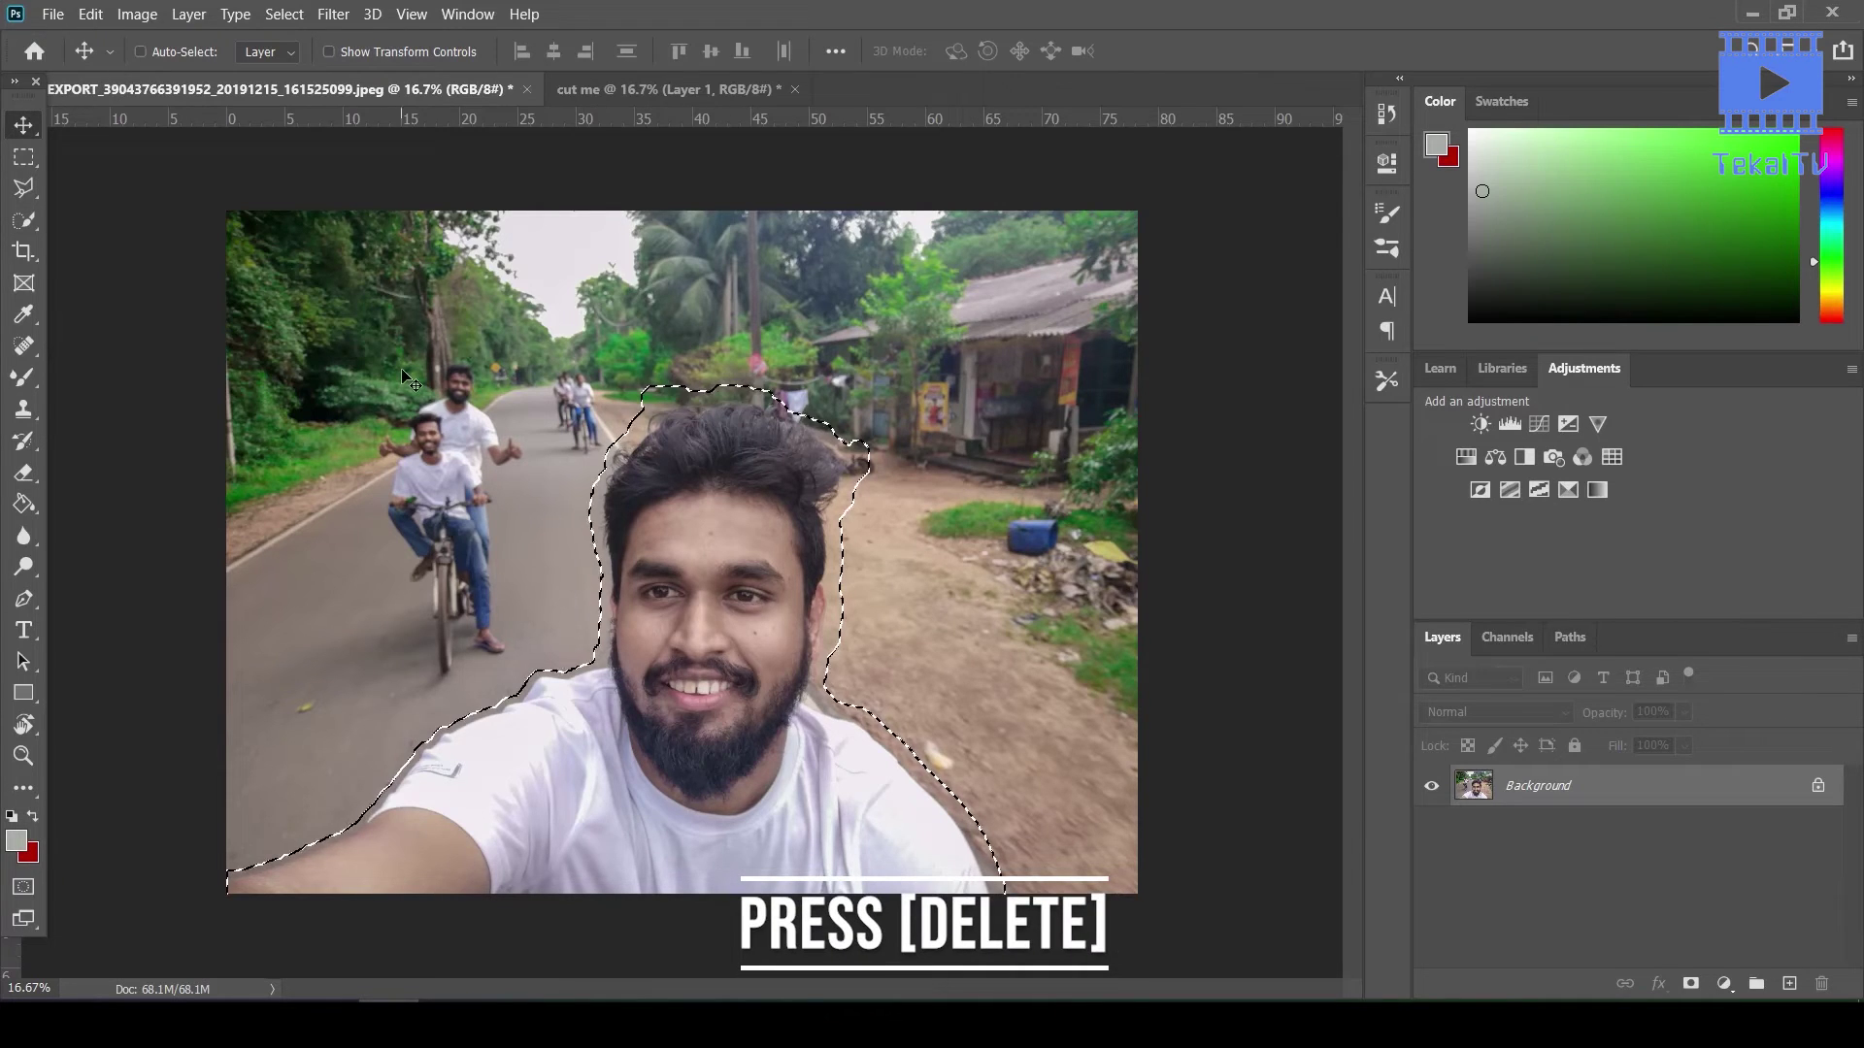
pyautogui.press('Delete')
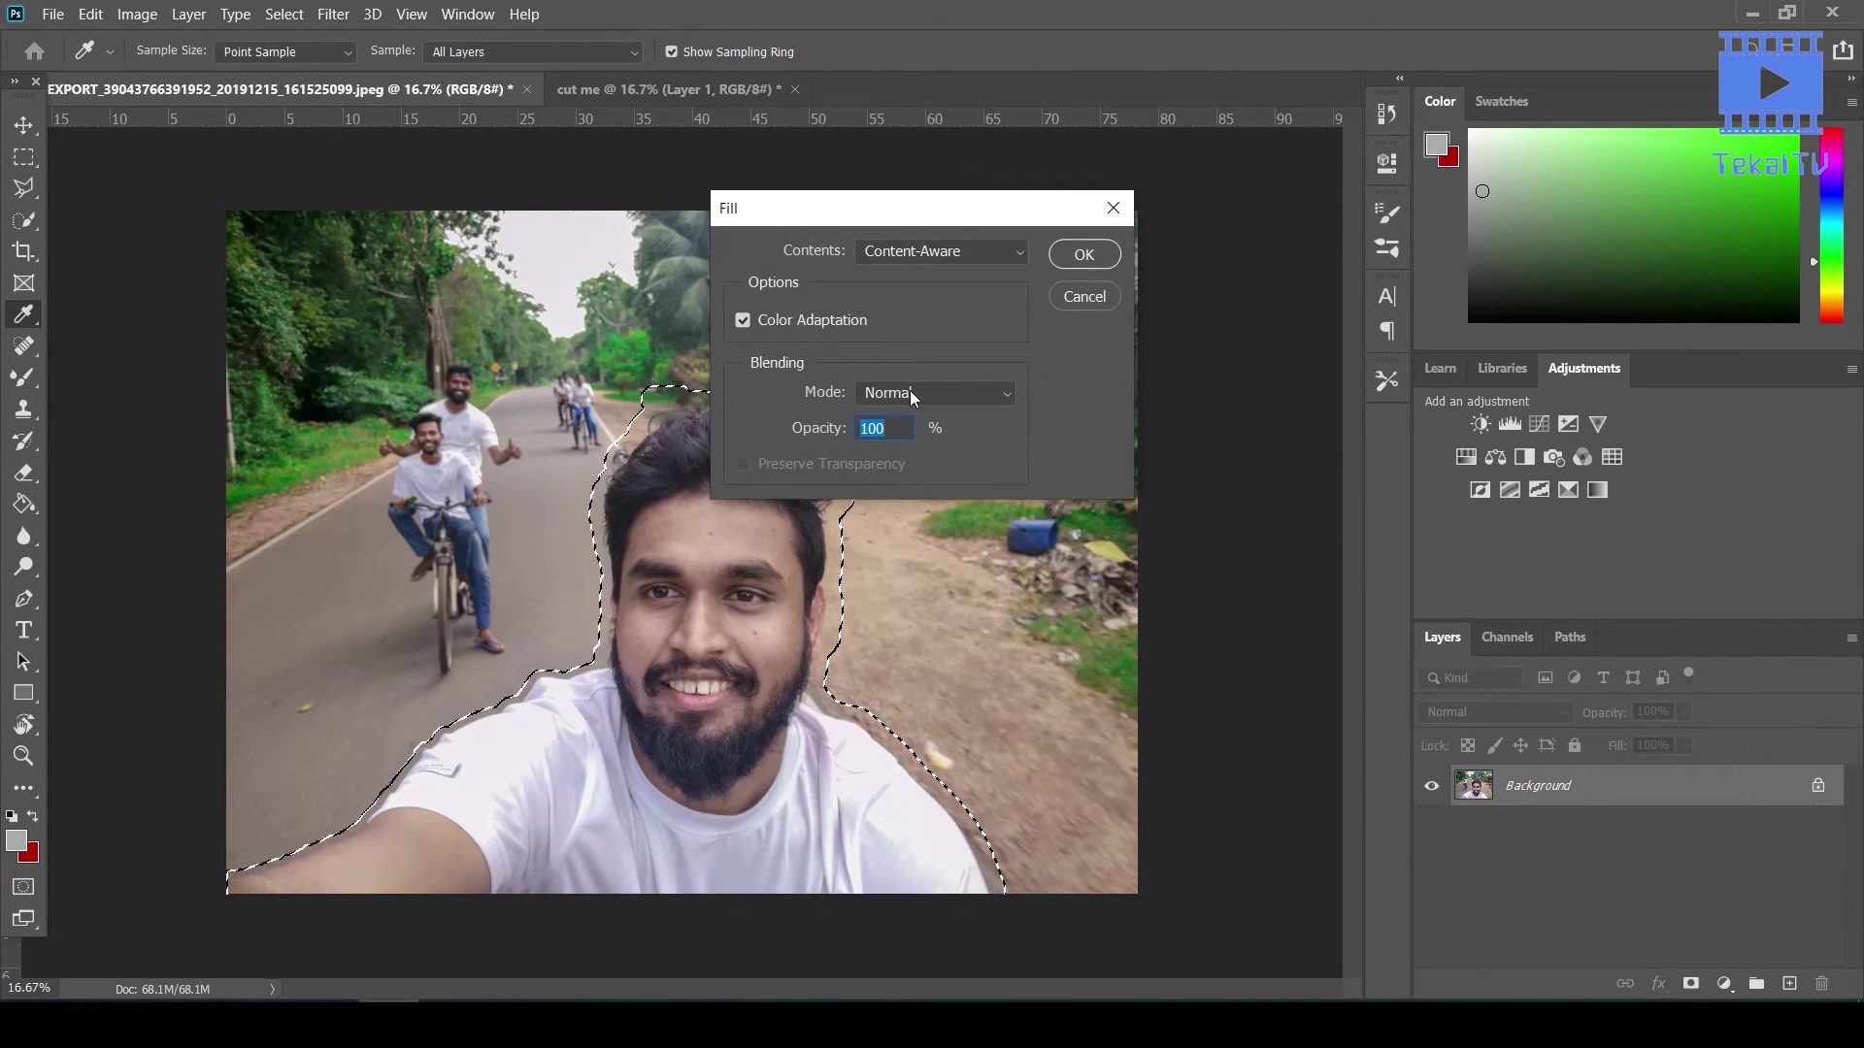
# Apply a Content-Aware Fill to the selection to replace the man with matching road and dirt
pyautogui.click(959, 254)
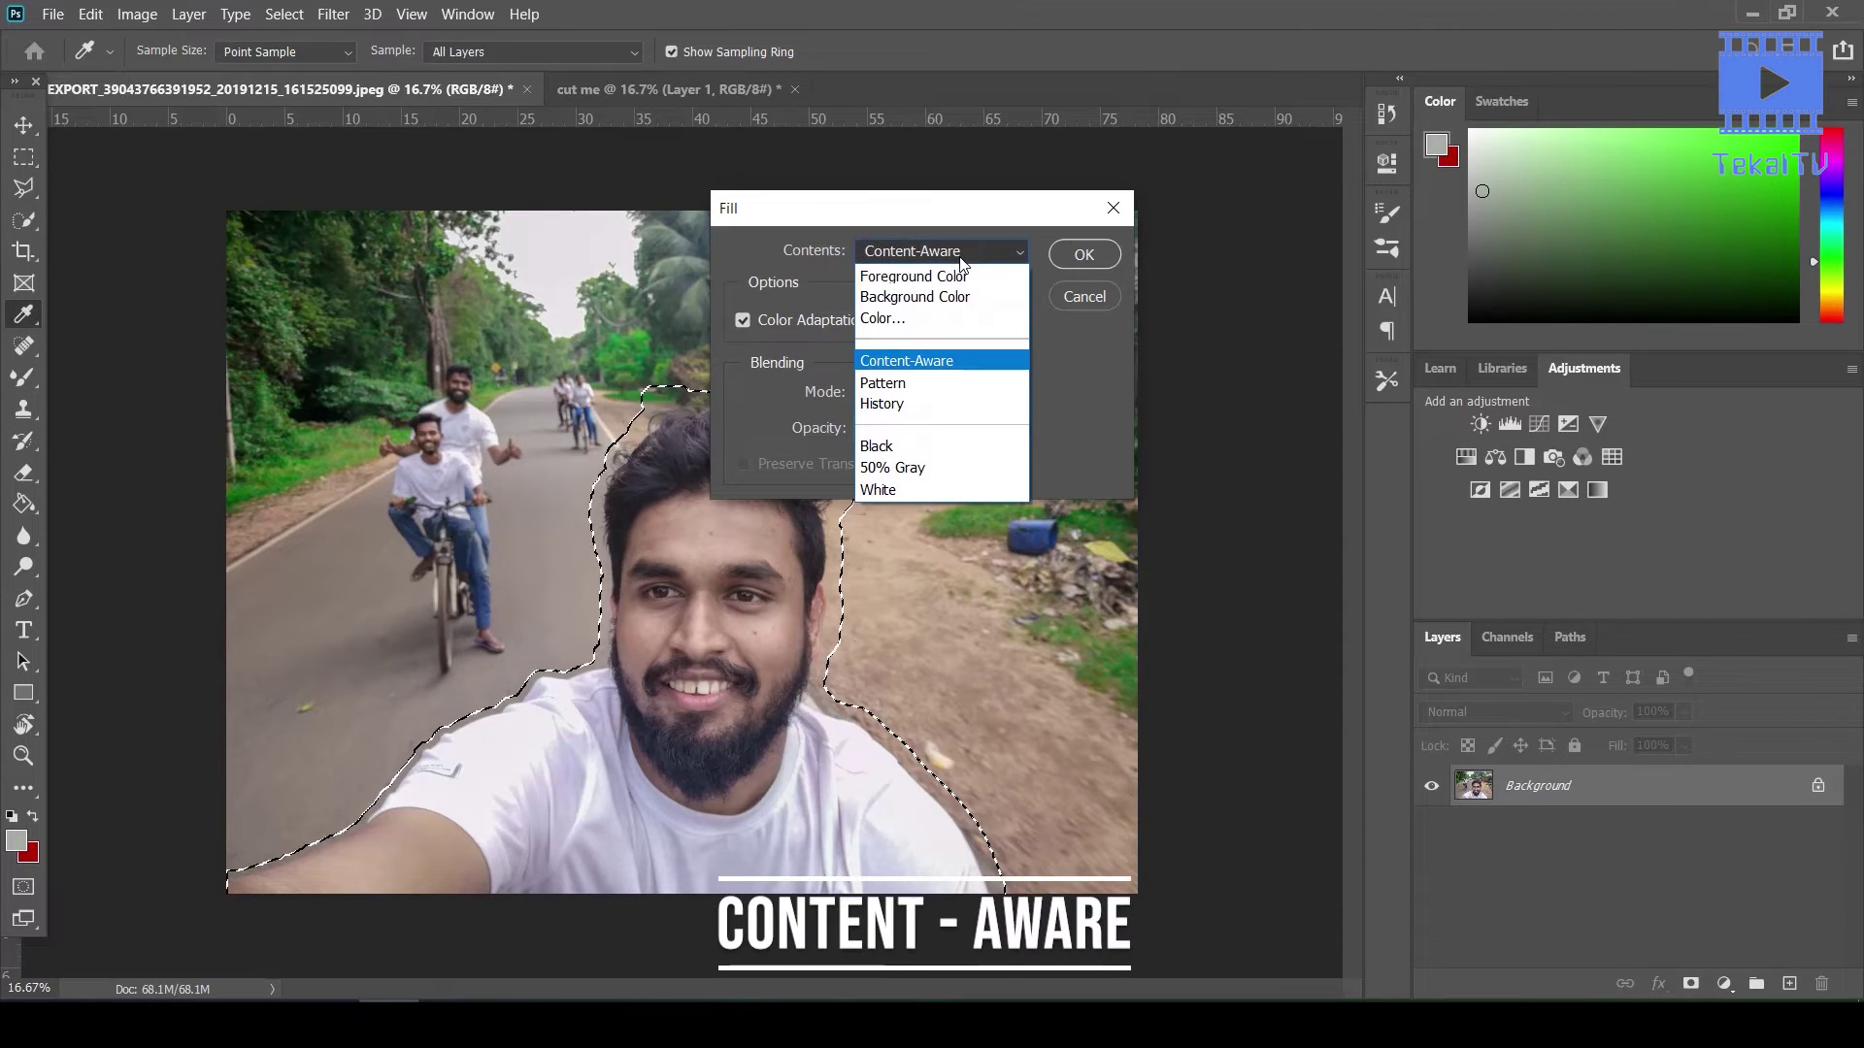
pyautogui.click(943, 367)
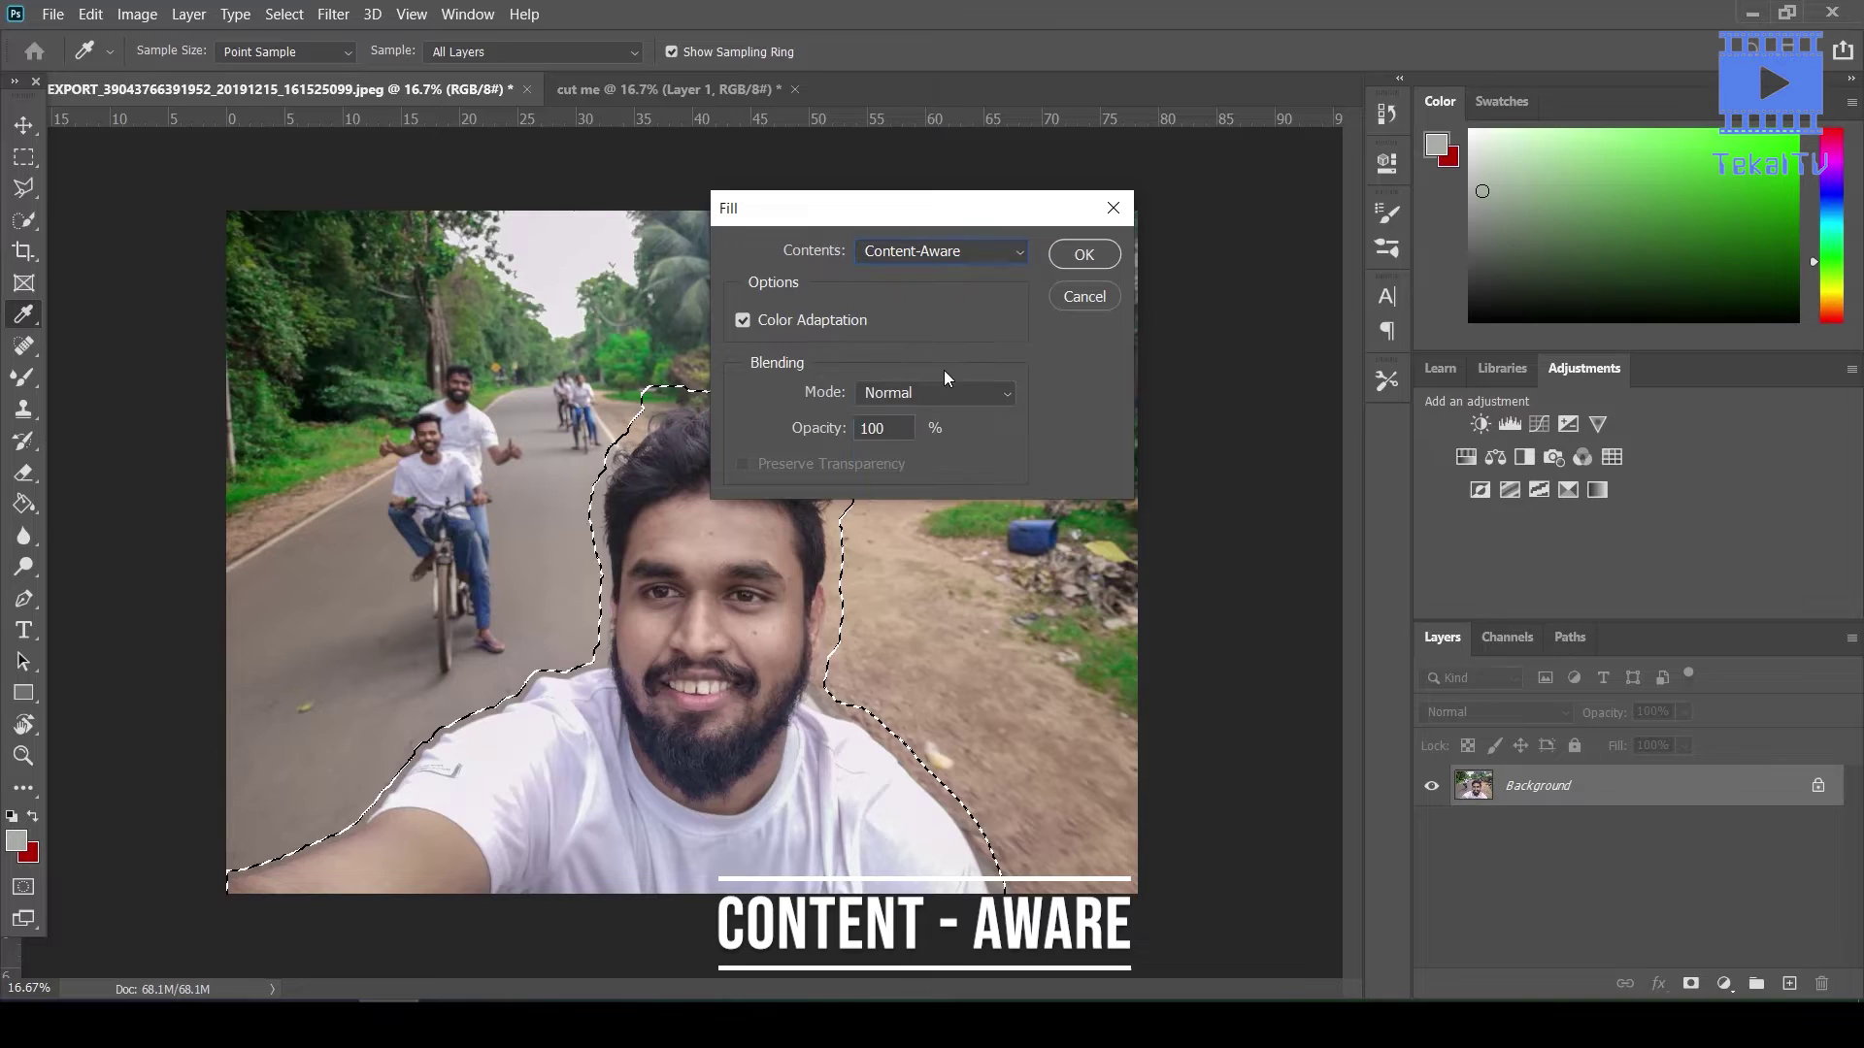
pyautogui.click(1087, 254)
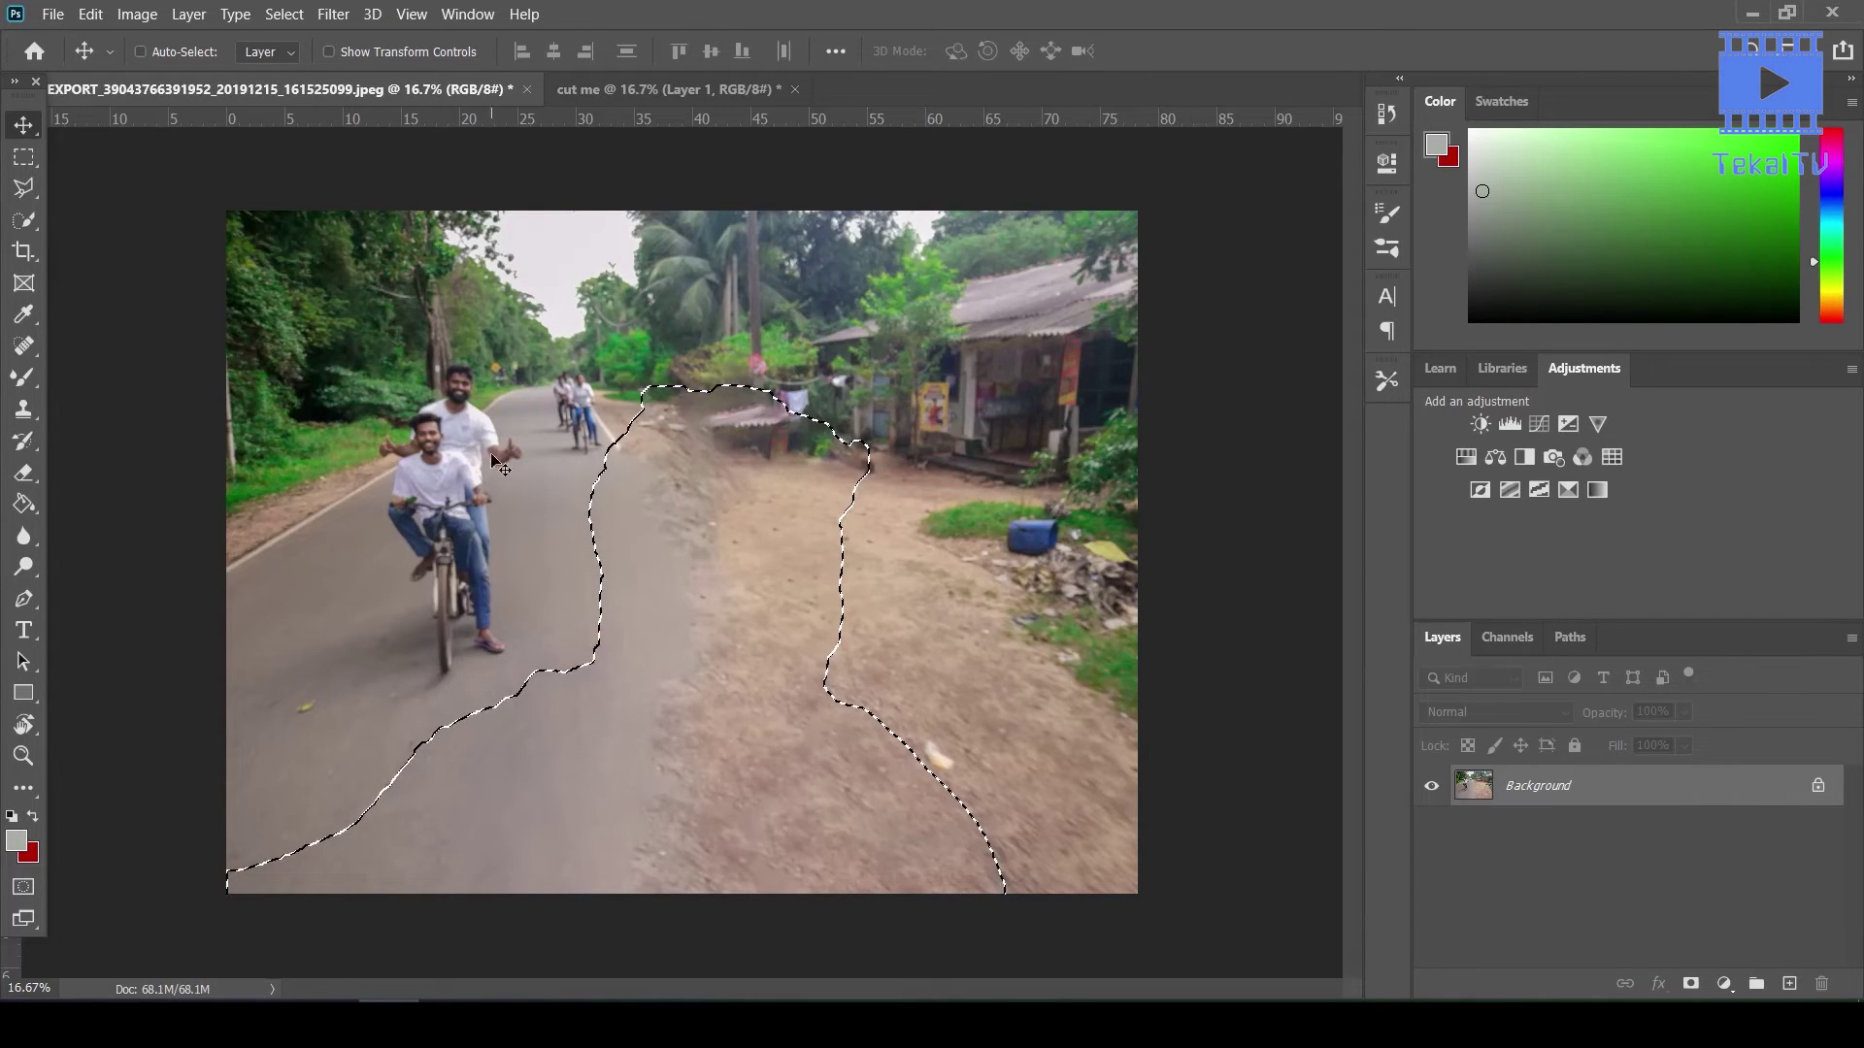
pyautogui.click(32, 158)
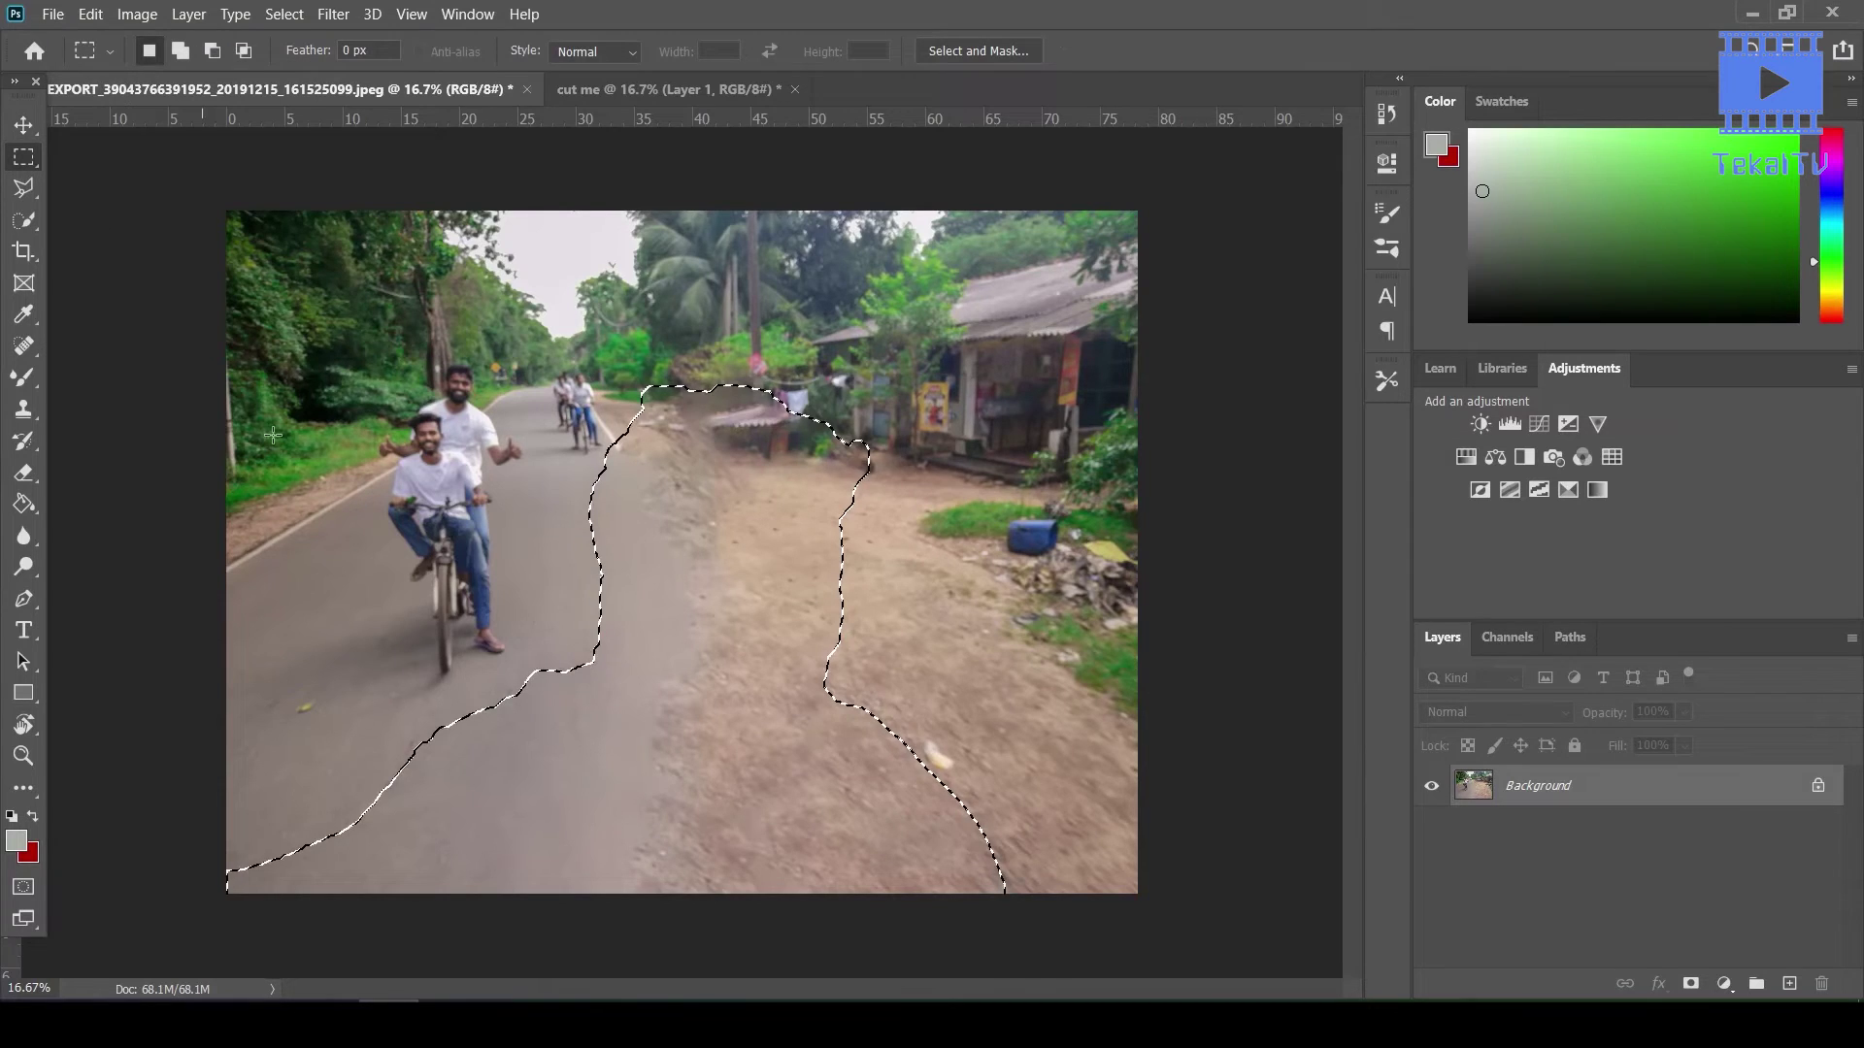
# Content-Aware Fill a rectangle around the smeared patch beside the shop, then deselect
pyautogui.click(688, 656)
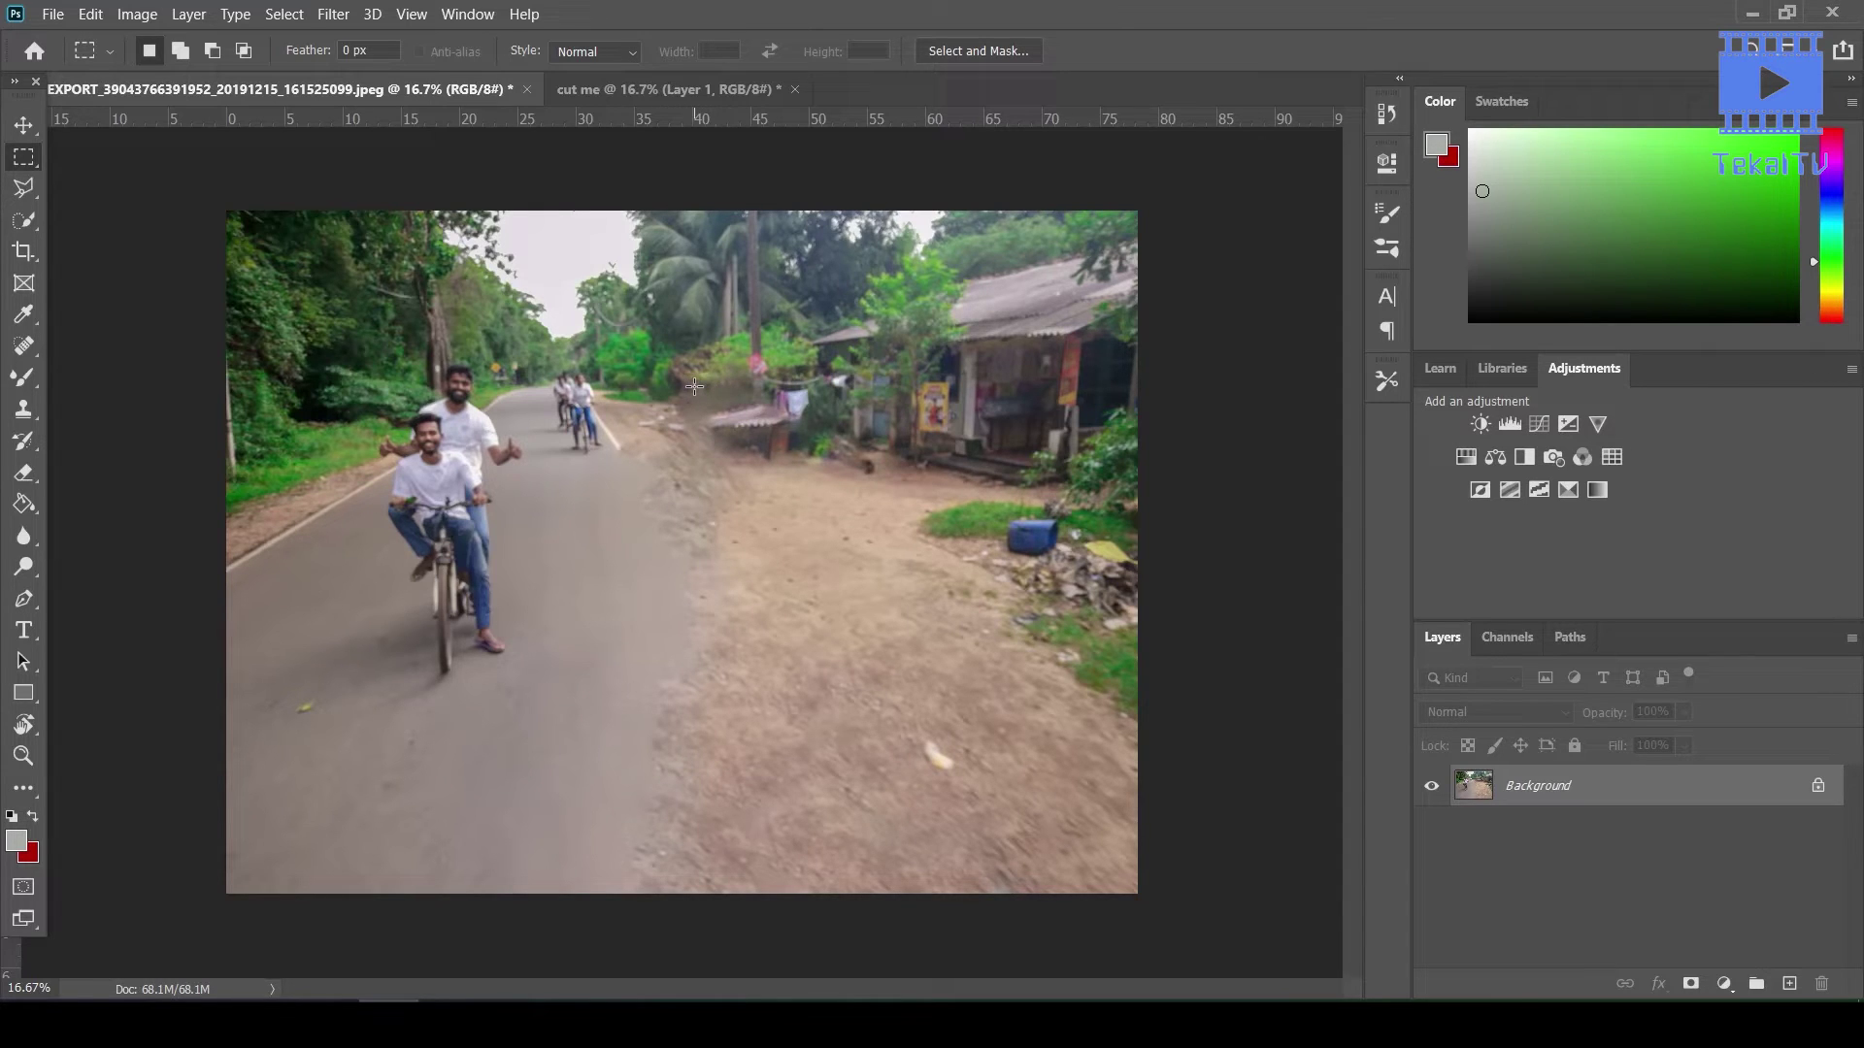
pyautogui.moveTo(694, 386); pyautogui.dragTo(824, 468)
pyautogui.moveTo(674, 374); pyautogui.dragTo(810, 463)
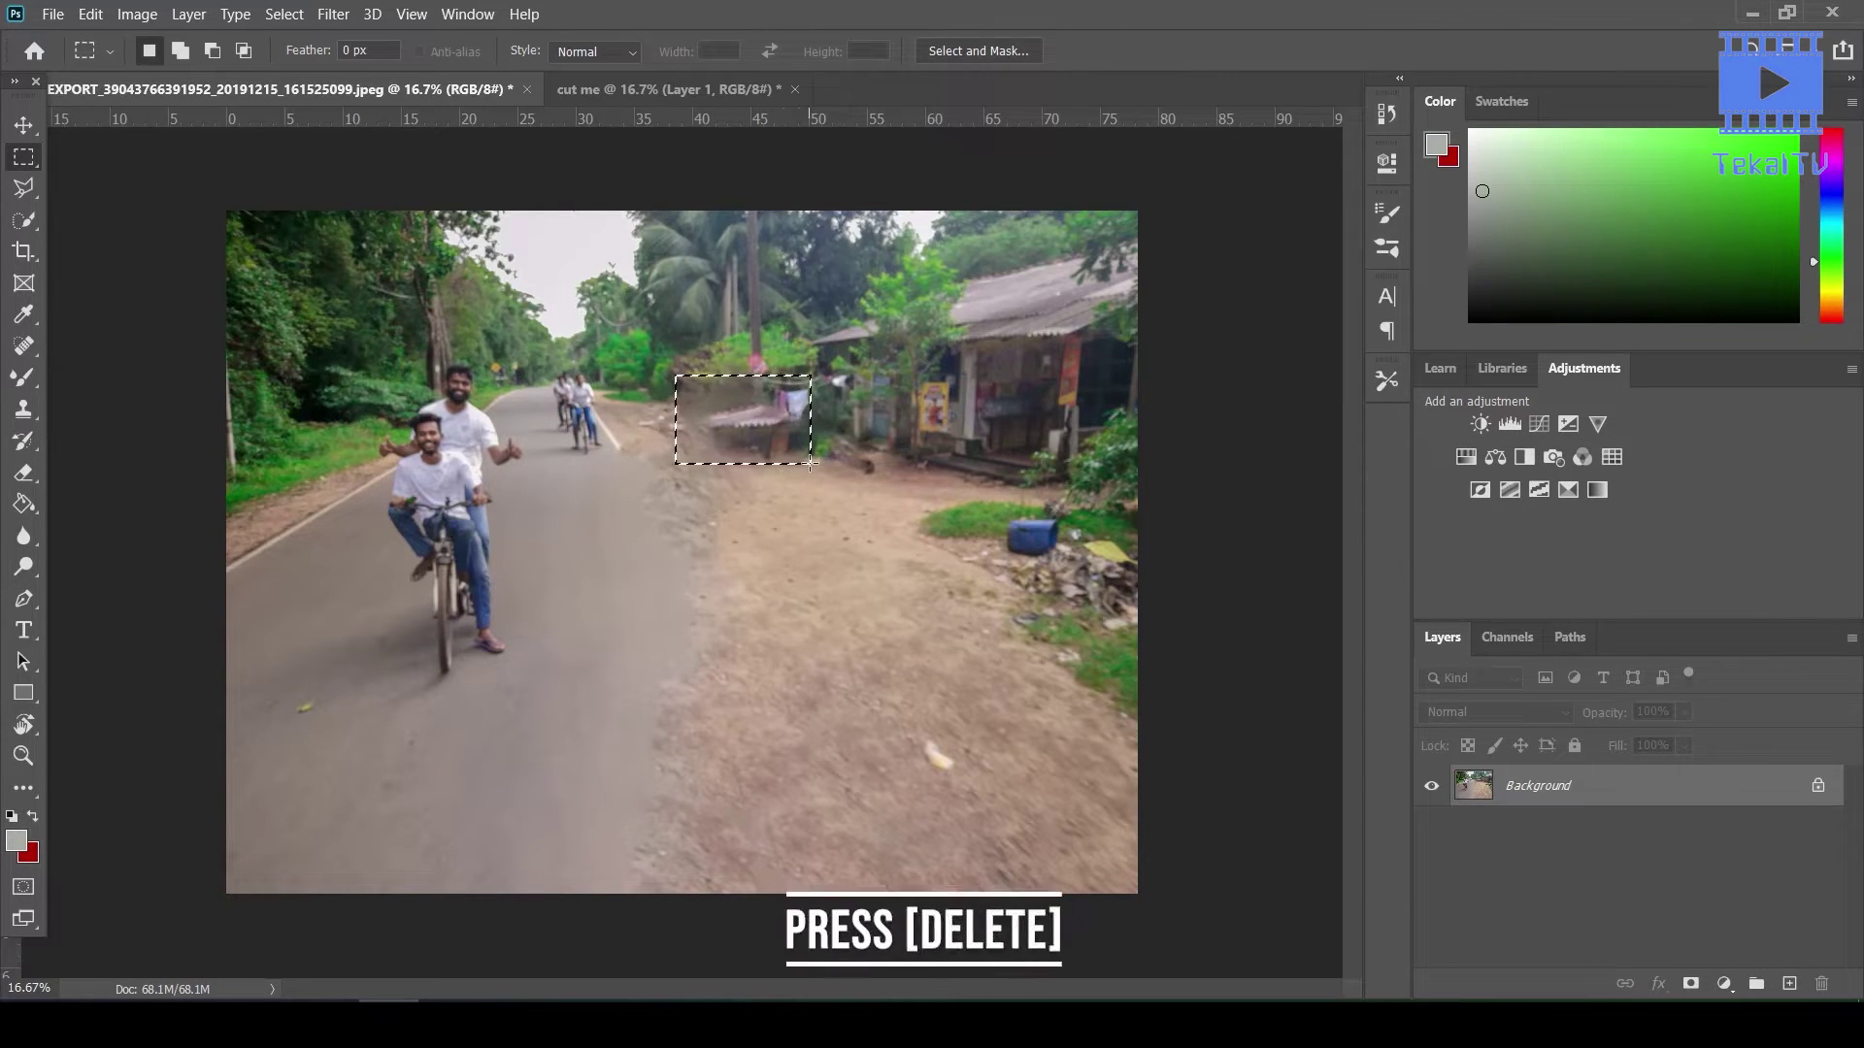
pyautogui.press('Delete')
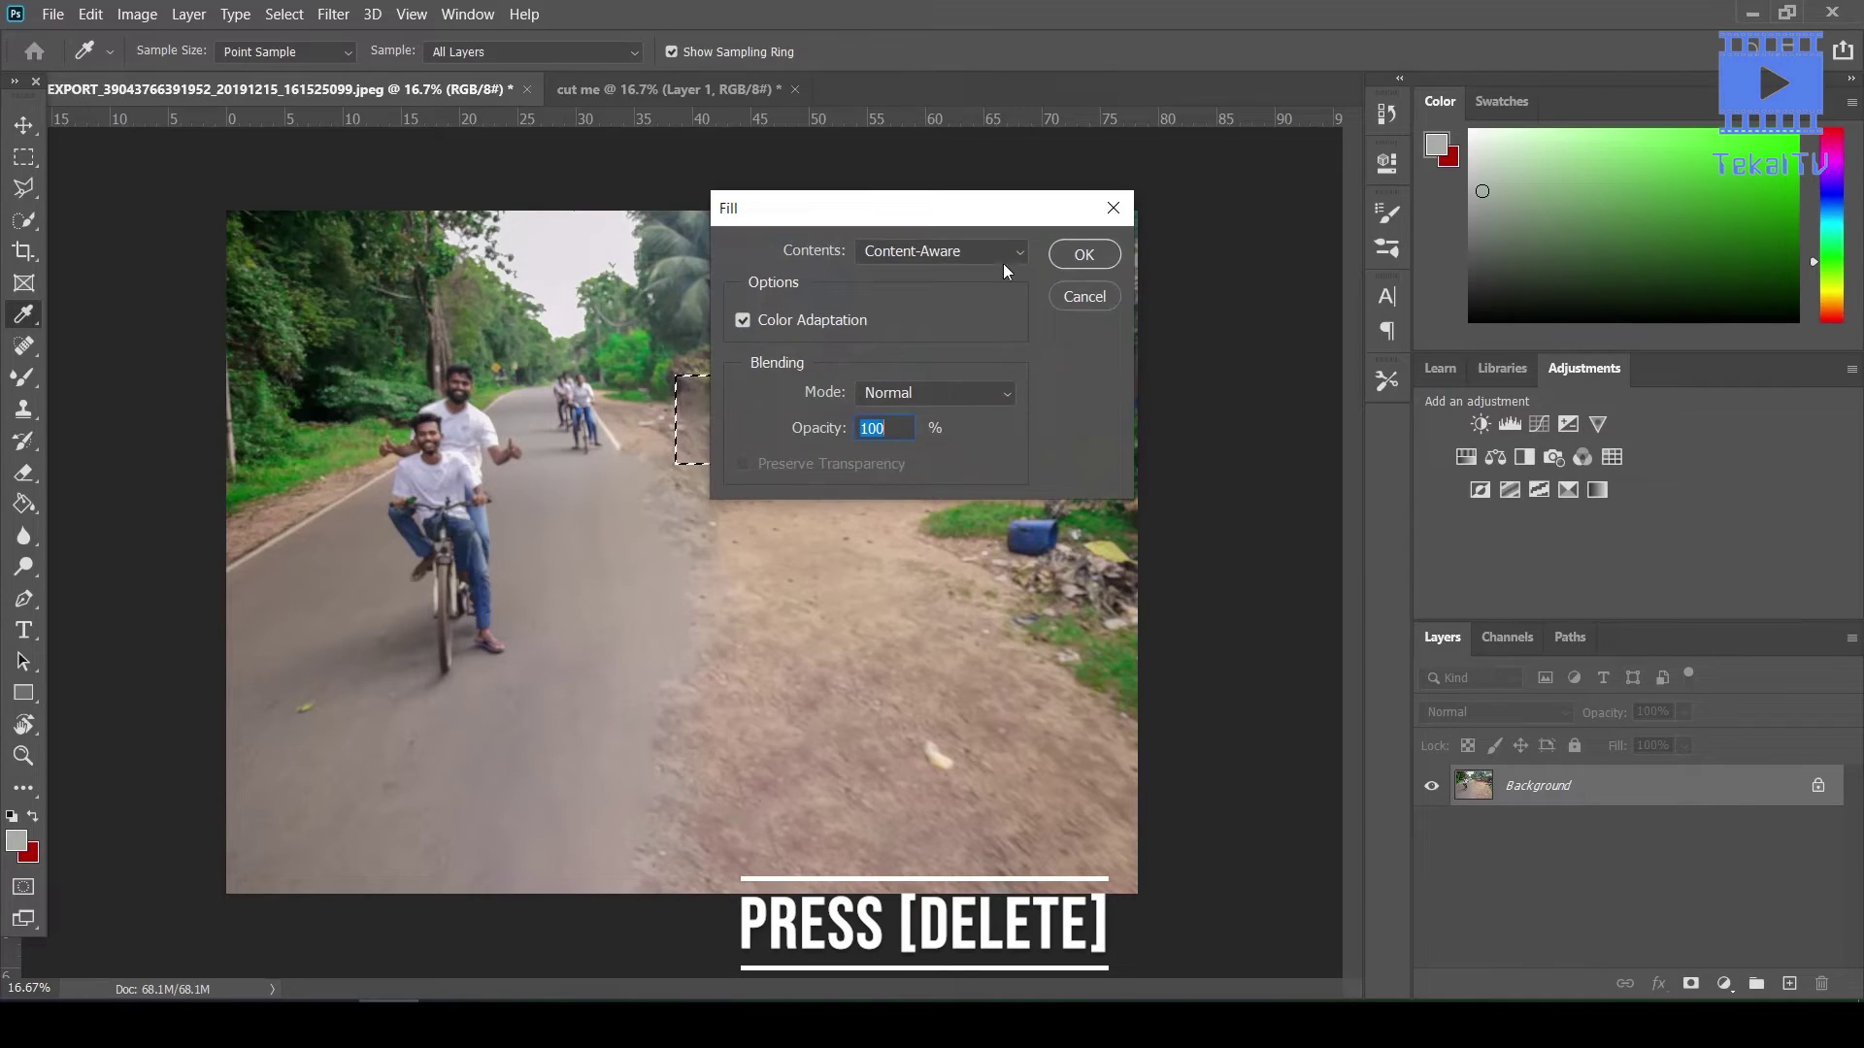
pyautogui.click(1083, 253)
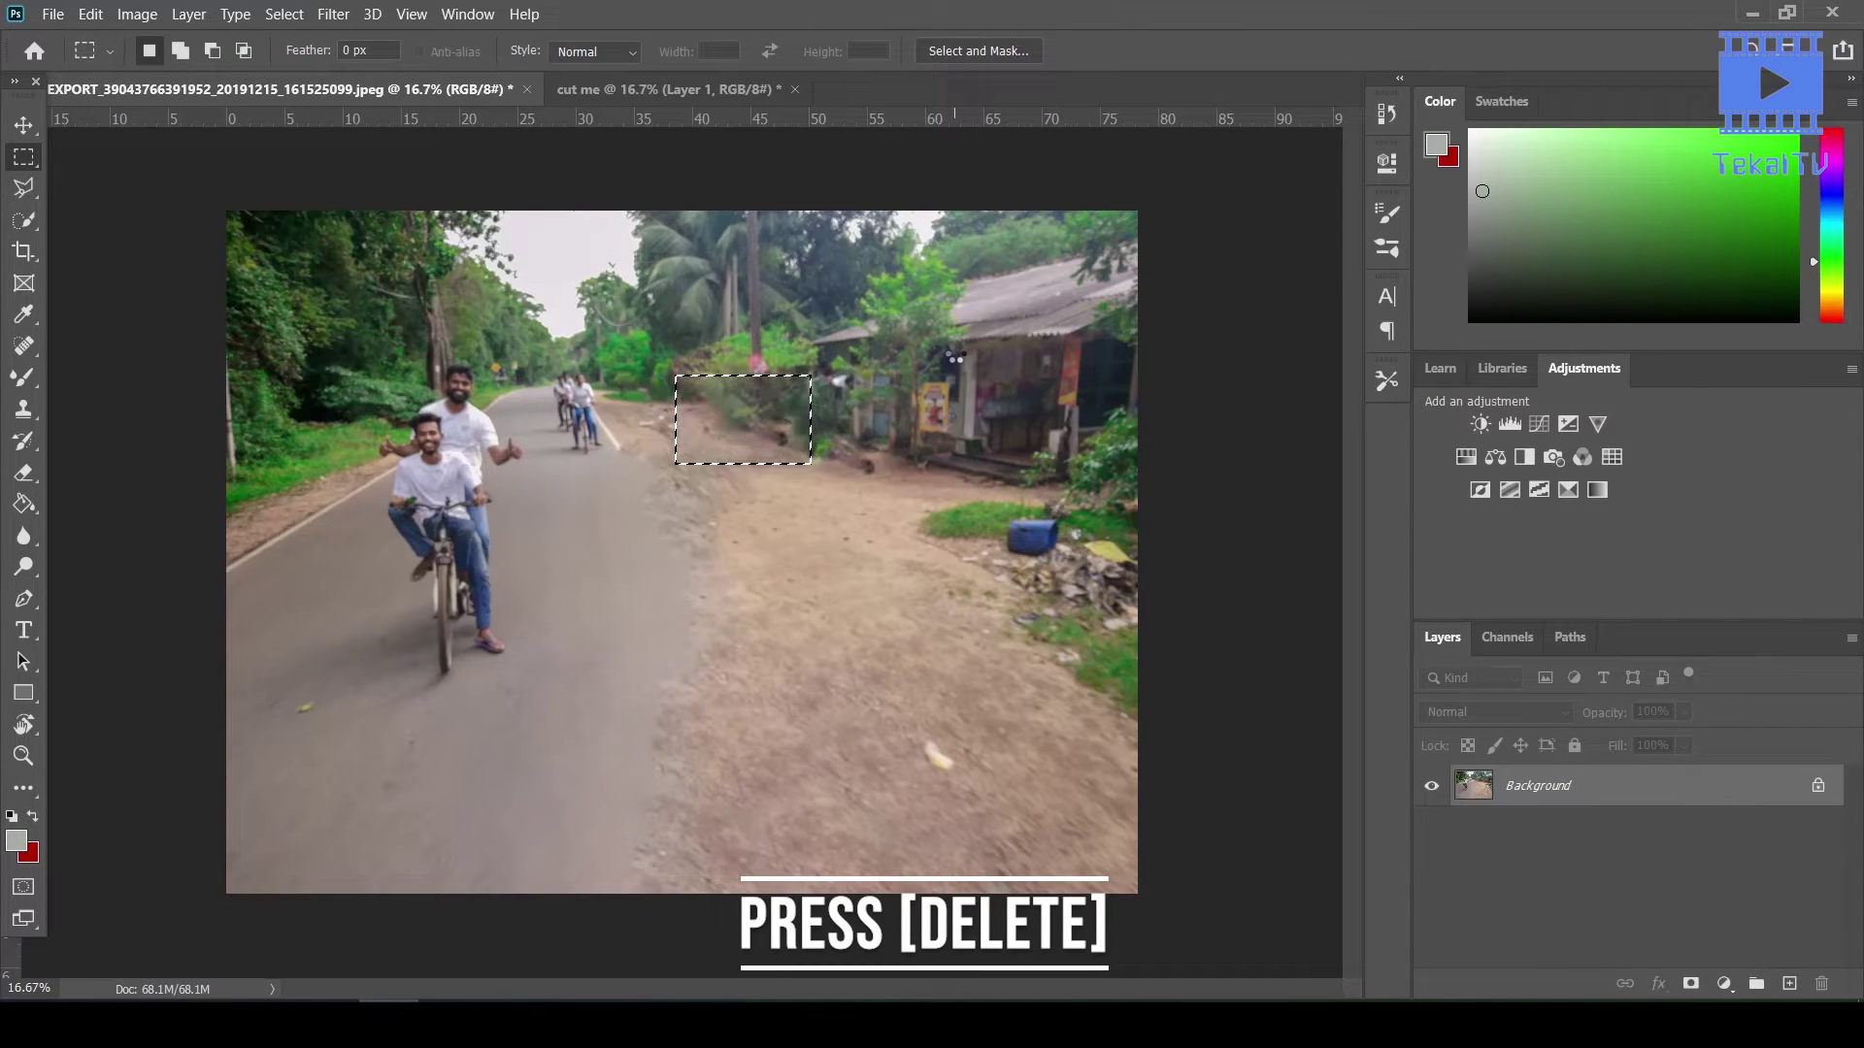
pyautogui.click(726, 461)
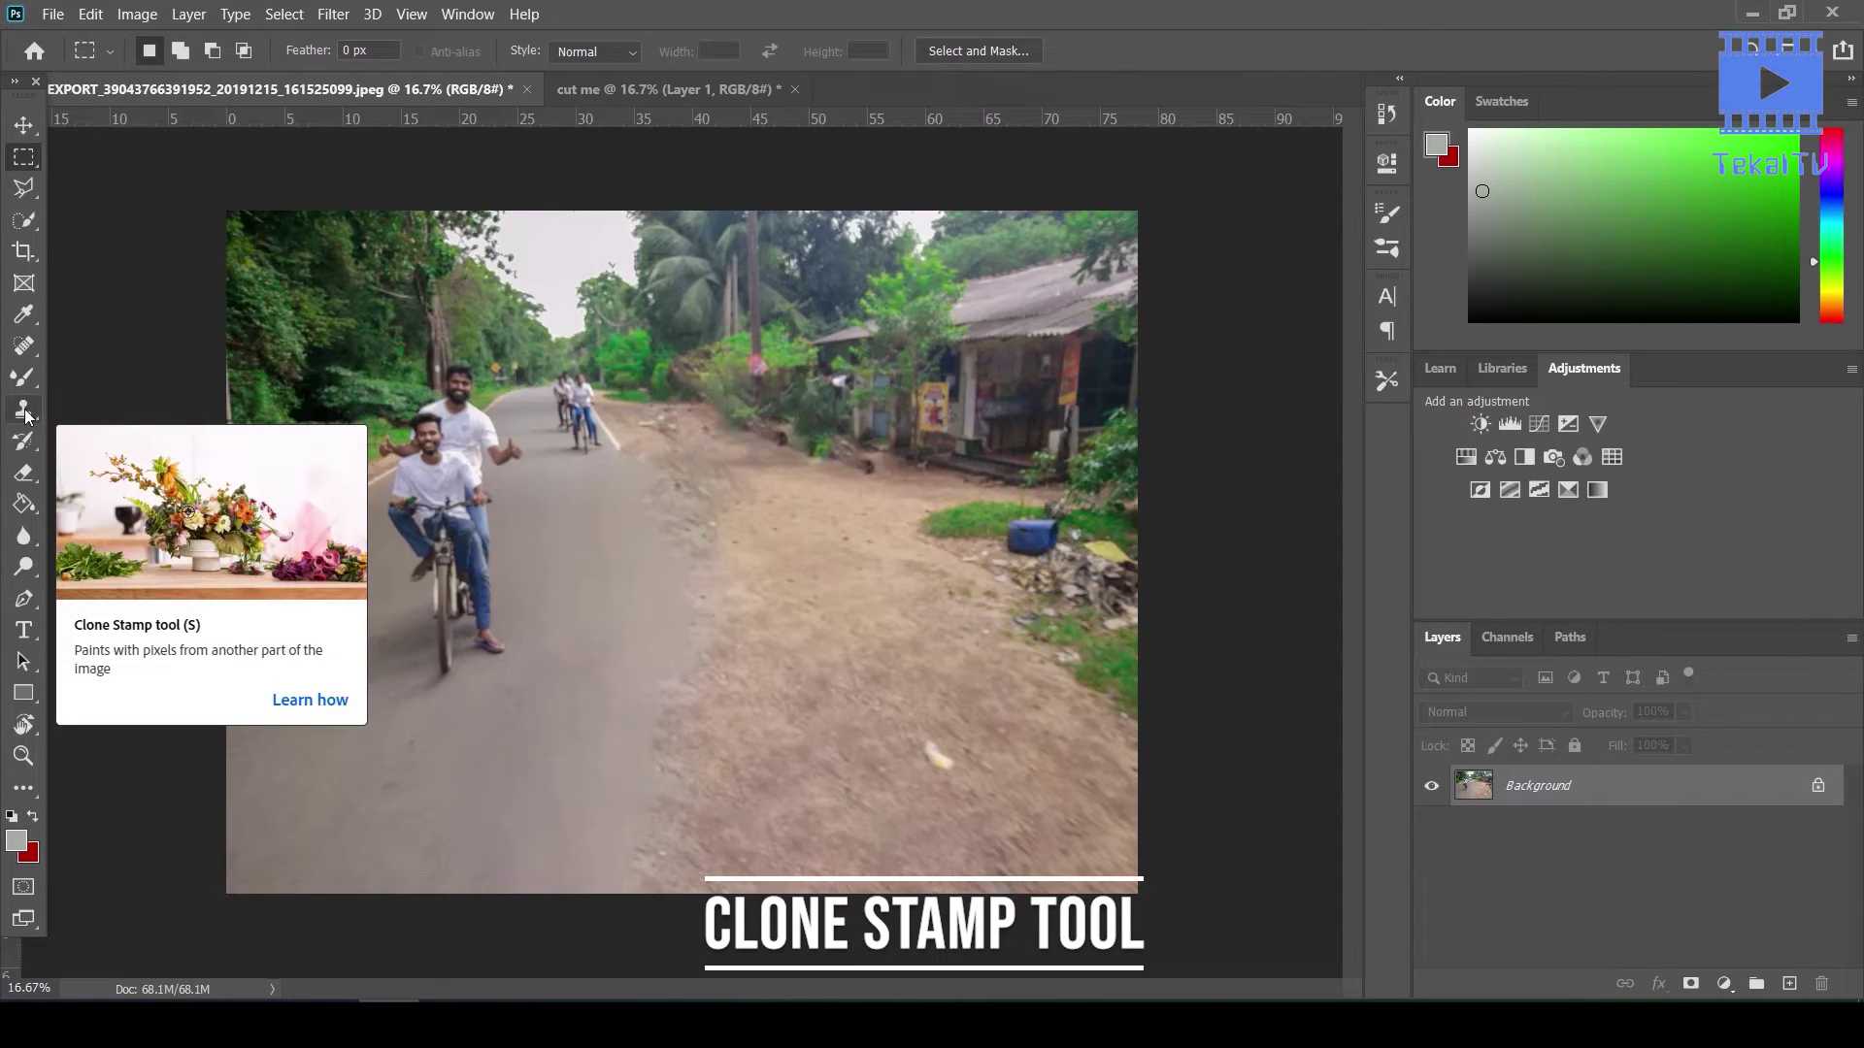
# Clone Stamp road grey from nearby over the dirt edge
pyautogui.click(24, 411)
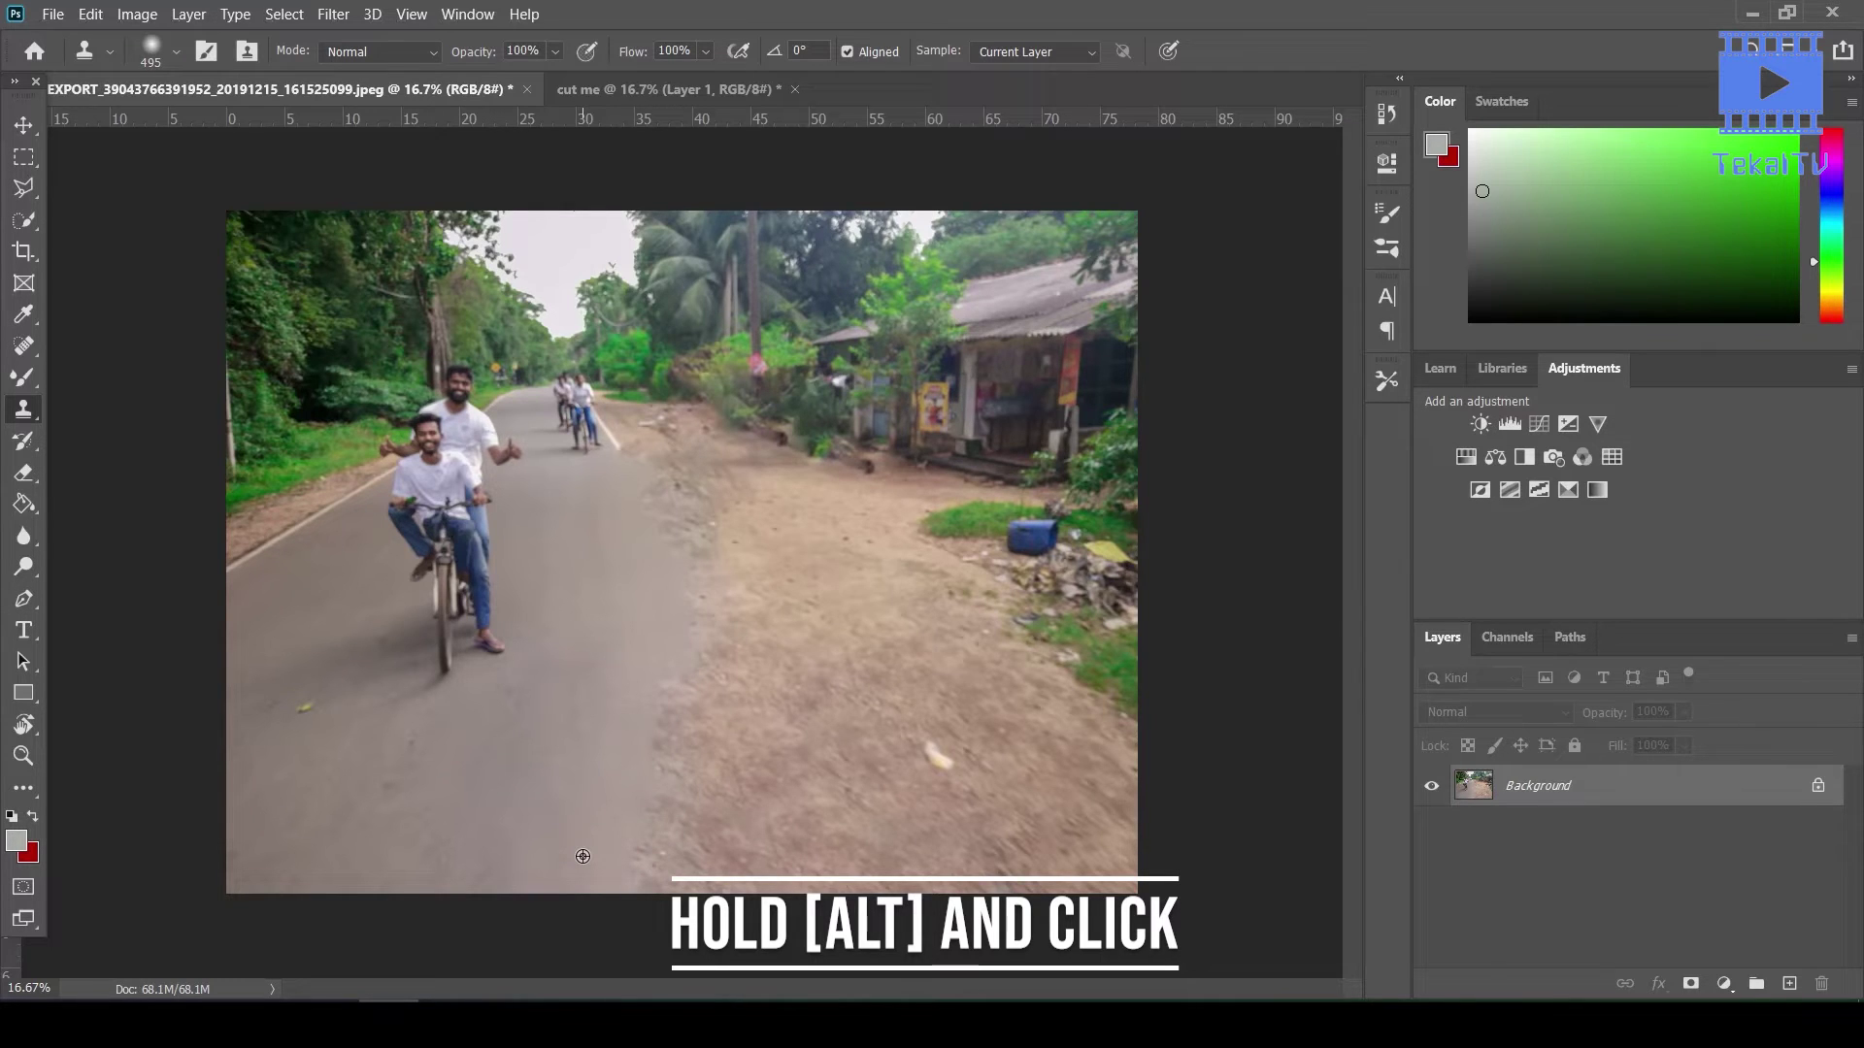
pyautogui.keyDown('alt'); pyautogui.click(582, 856); pyautogui.keyUp('alt')
pyautogui.moveTo(659, 853)
pyautogui.mouseDown()
pyautogui.moveTo(683, 790)
pyautogui.moveTo(670, 737)
pyautogui.moveTo(670, 845)
pyautogui.moveTo(723, 824)
pyautogui.moveTo(617, 855)
pyautogui.moveTo(766, 817)
pyautogui.moveTo(799, 832)
pyautogui.moveTo(771, 832)
pyautogui.mouseUp()
pyautogui.keyDown('alt'); pyautogui.click(700, 761); pyautogui.keyUp('alt')
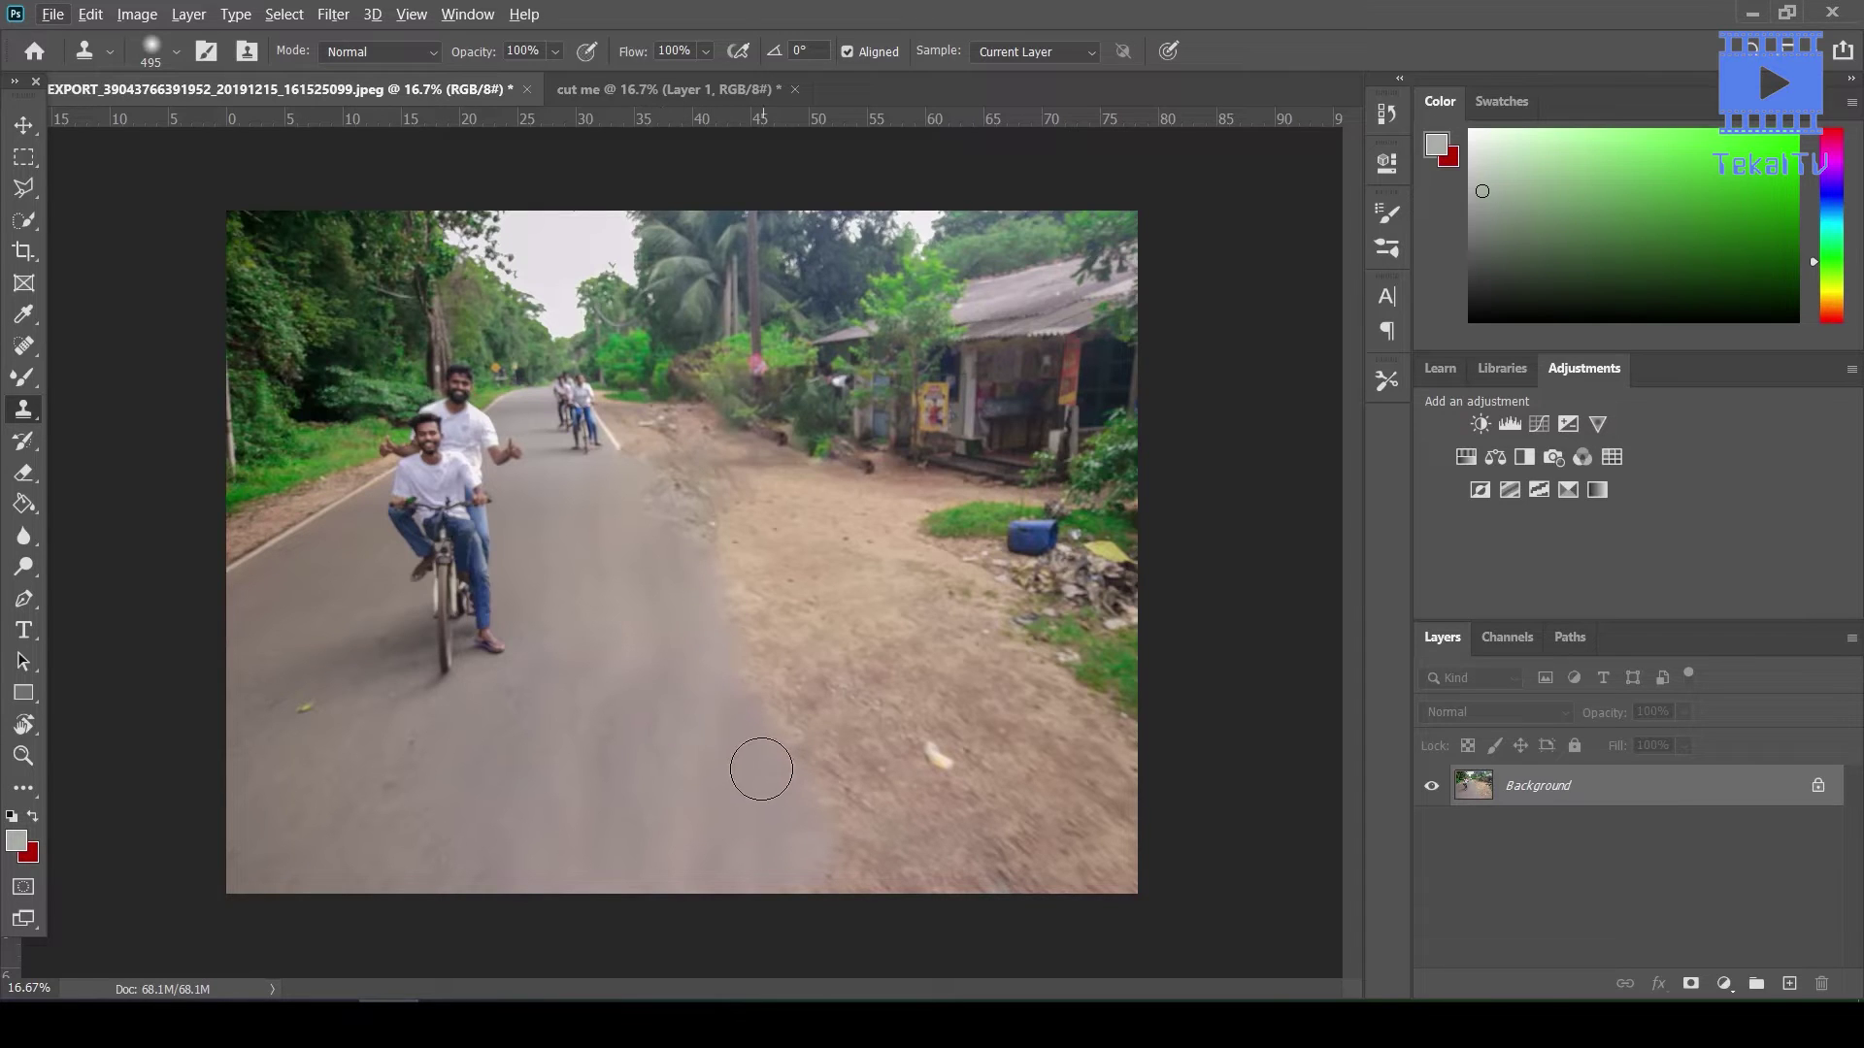
# Zoom into the road-edge line and clone along it, undoing the last stroke
pyautogui.press('z')
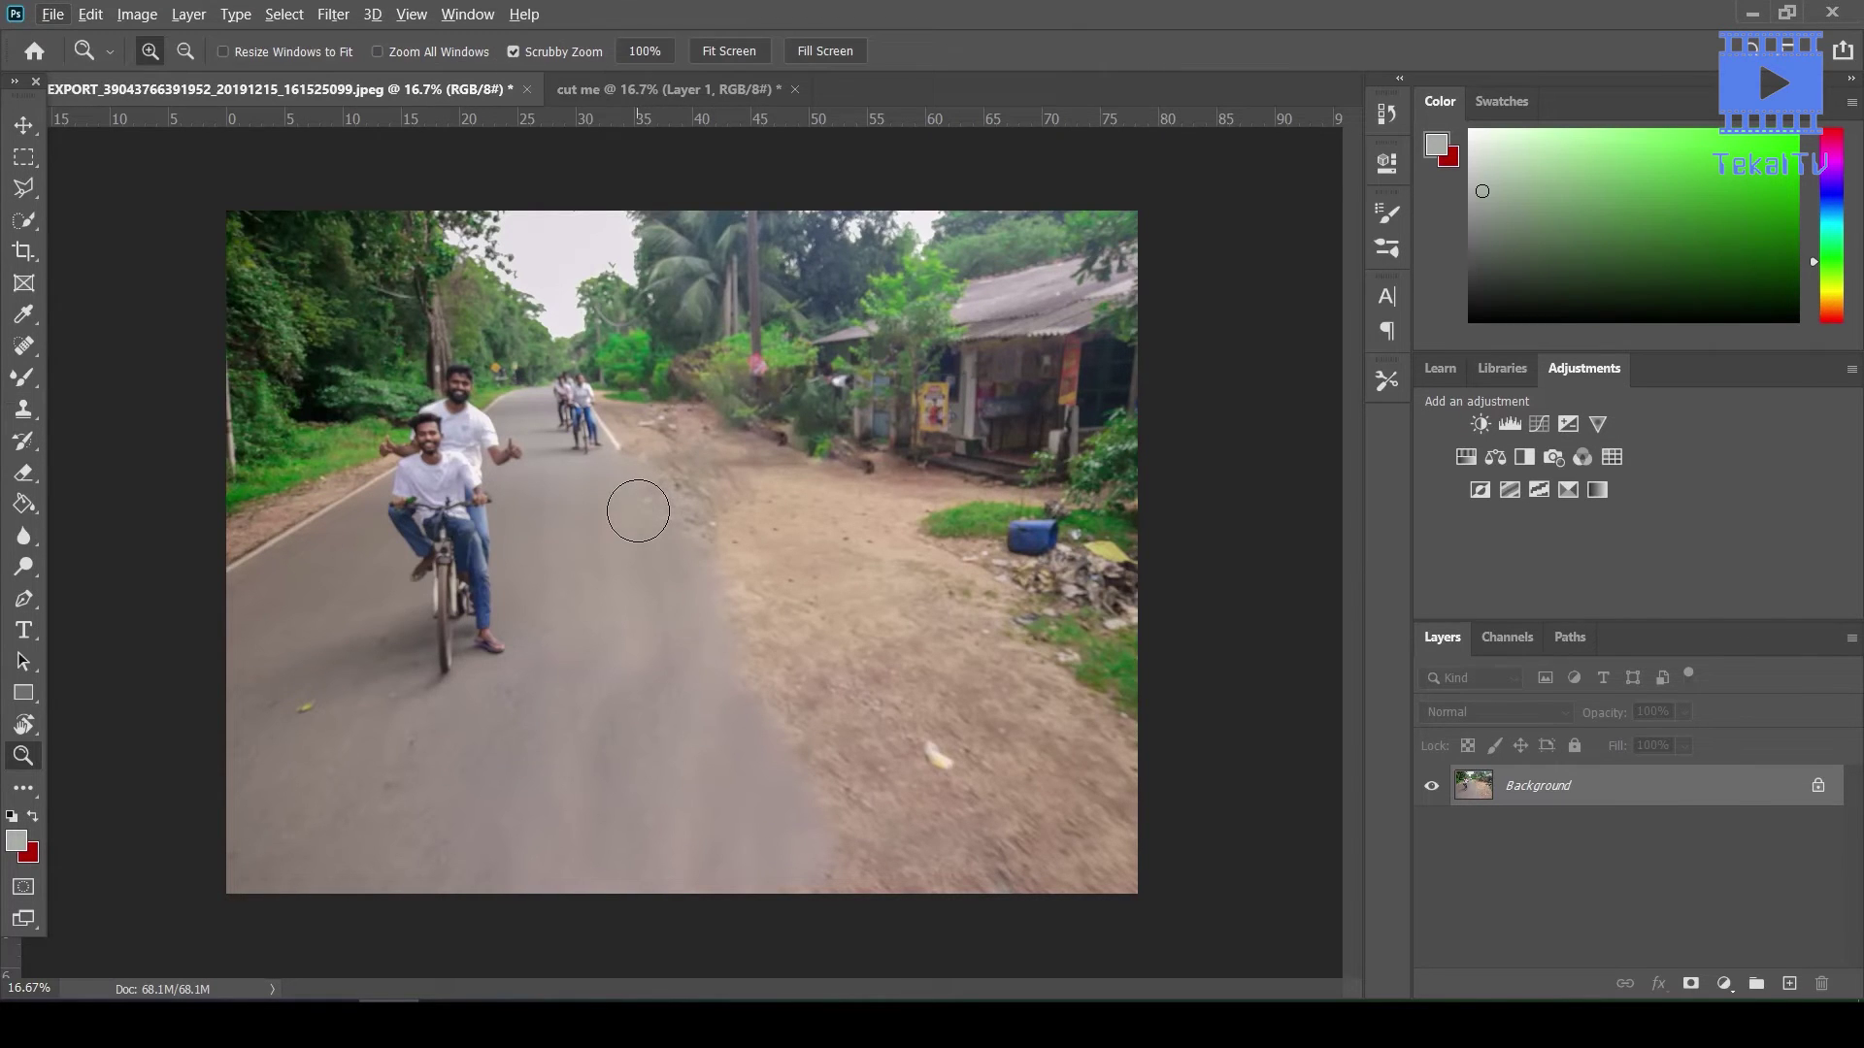
pyautogui.moveTo(616, 448); pyautogui.dragTo(626, 447)
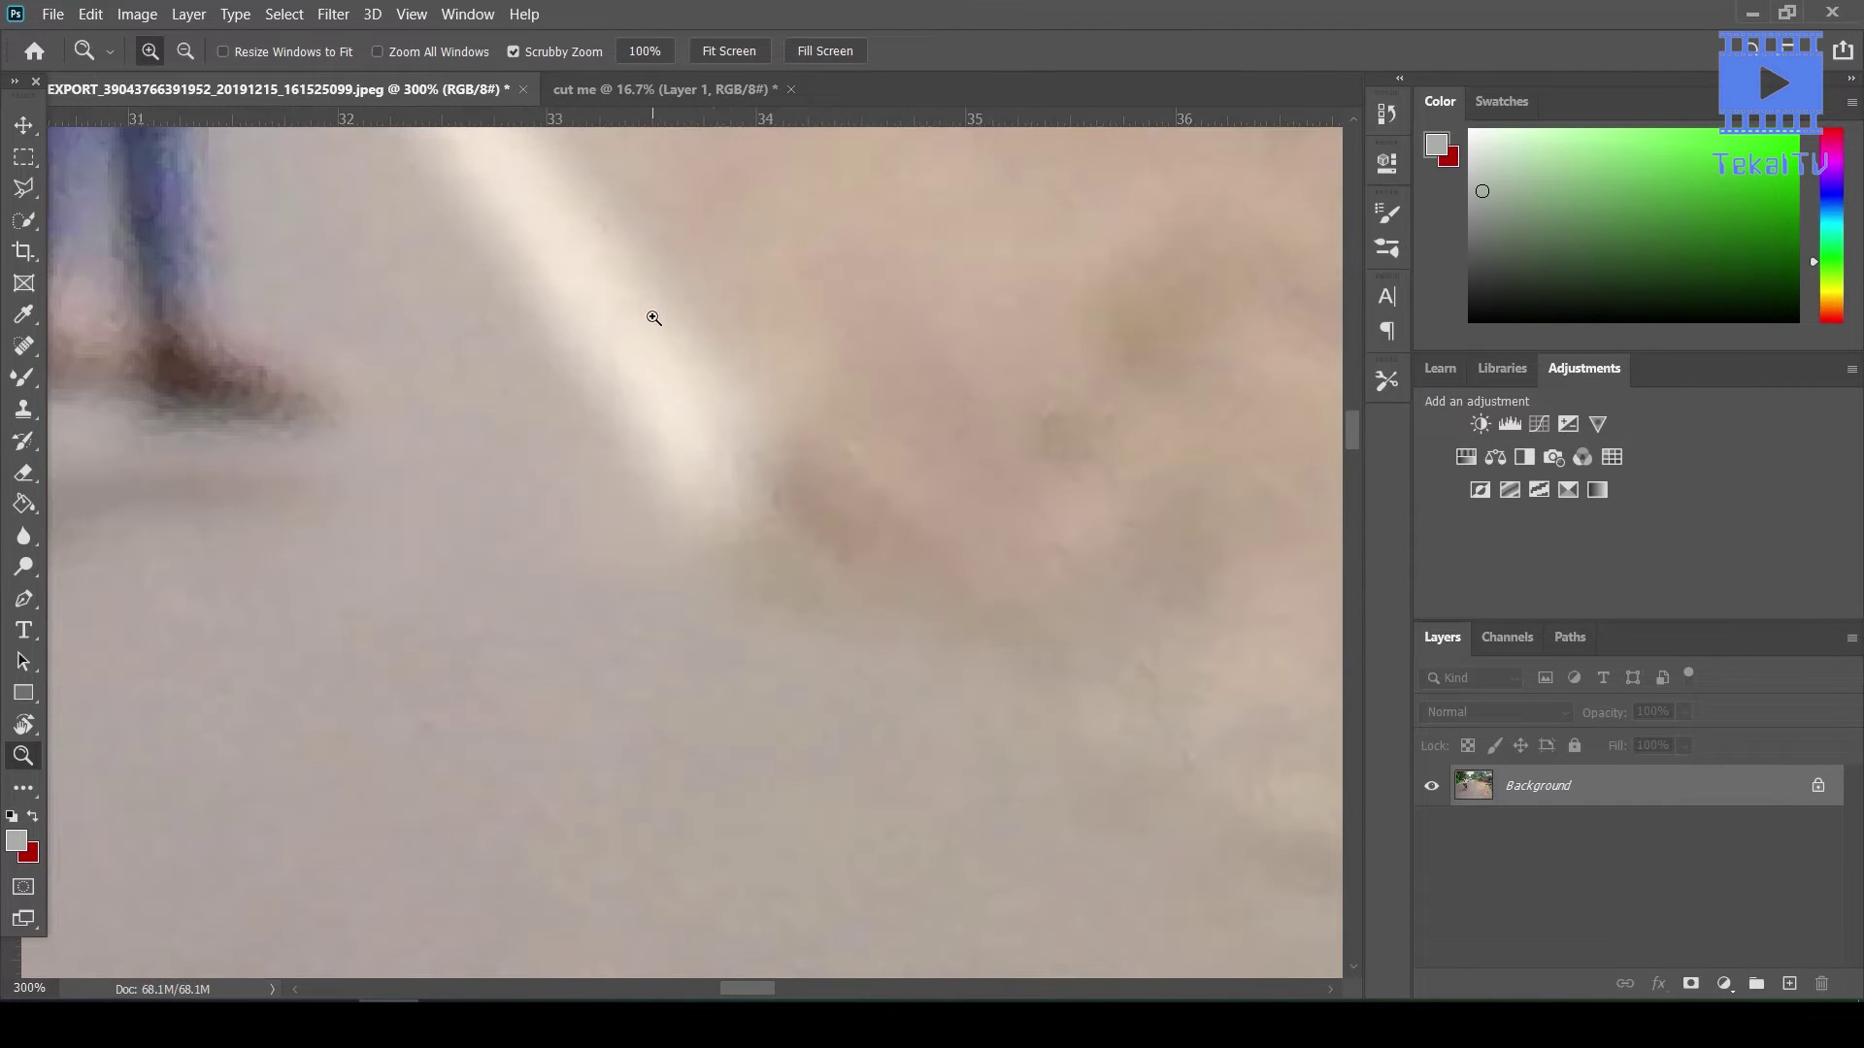
pyautogui.moveTo(626, 447); pyautogui.dragTo(653, 317)
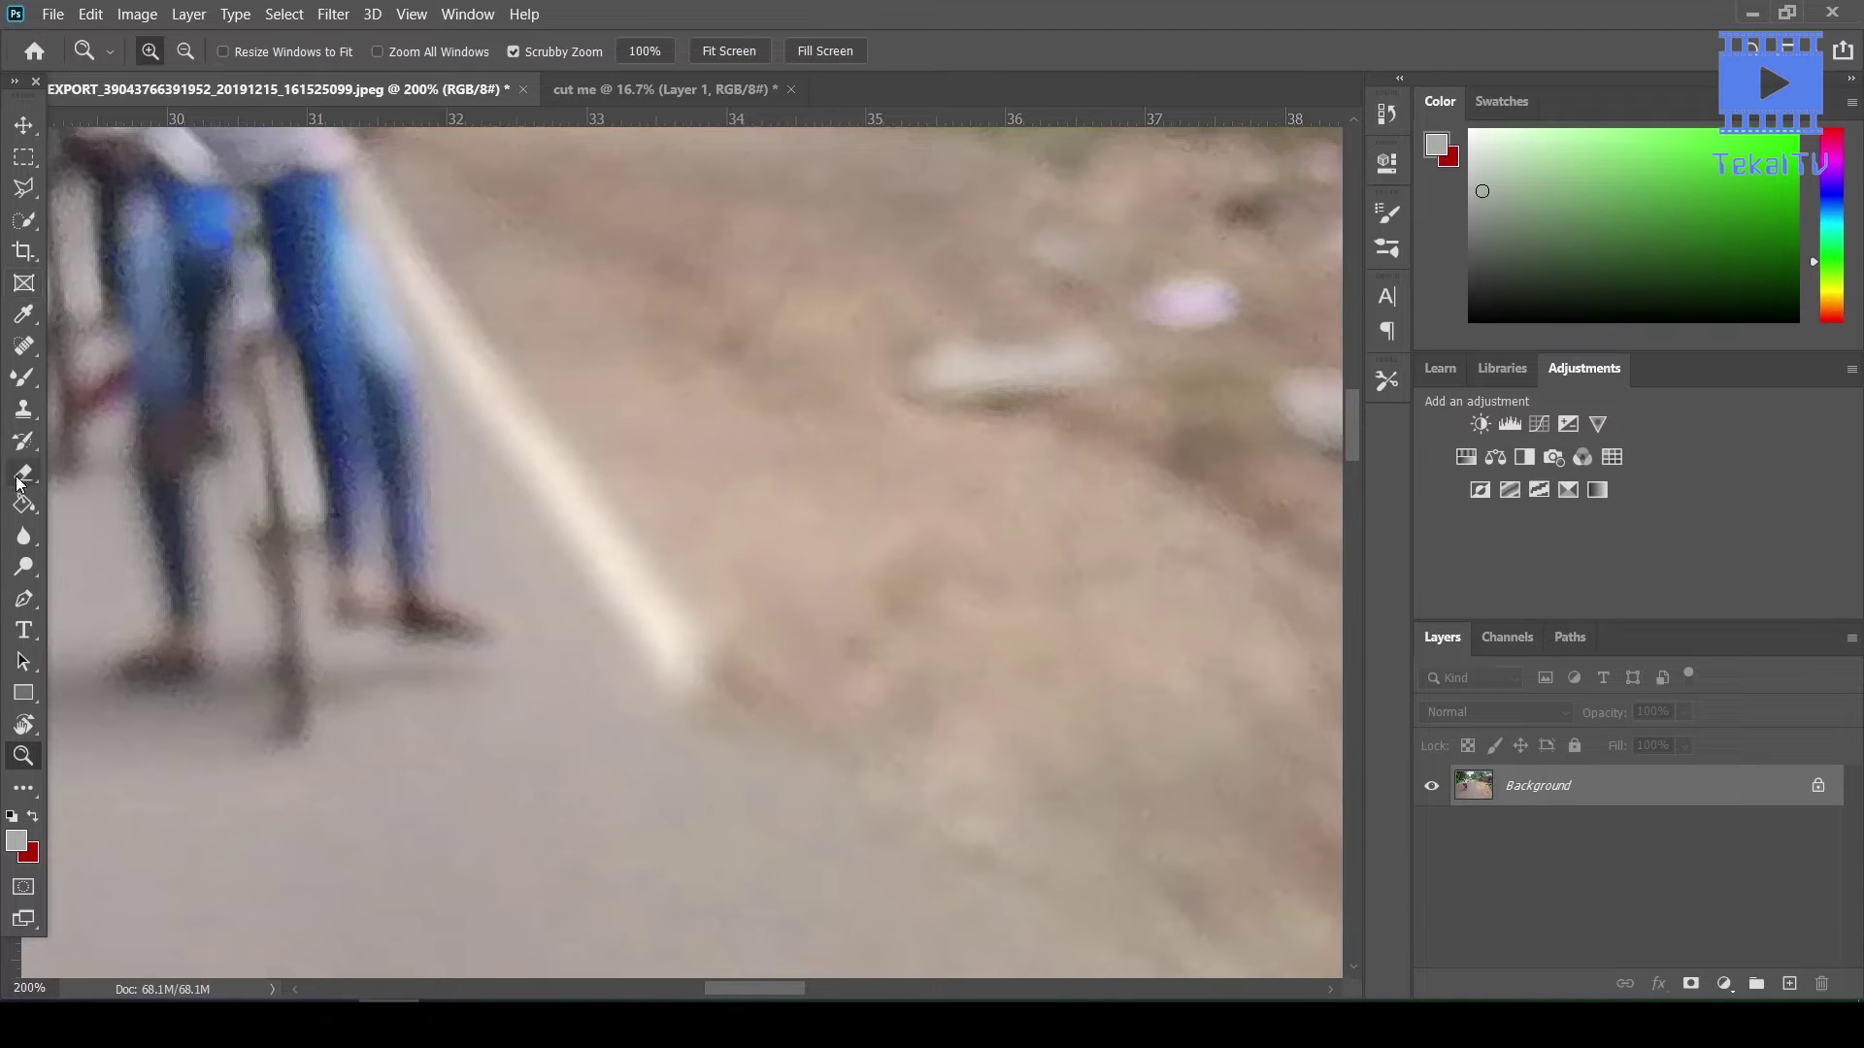
pyautogui.click(24, 409)
pyautogui.click(763, 670)
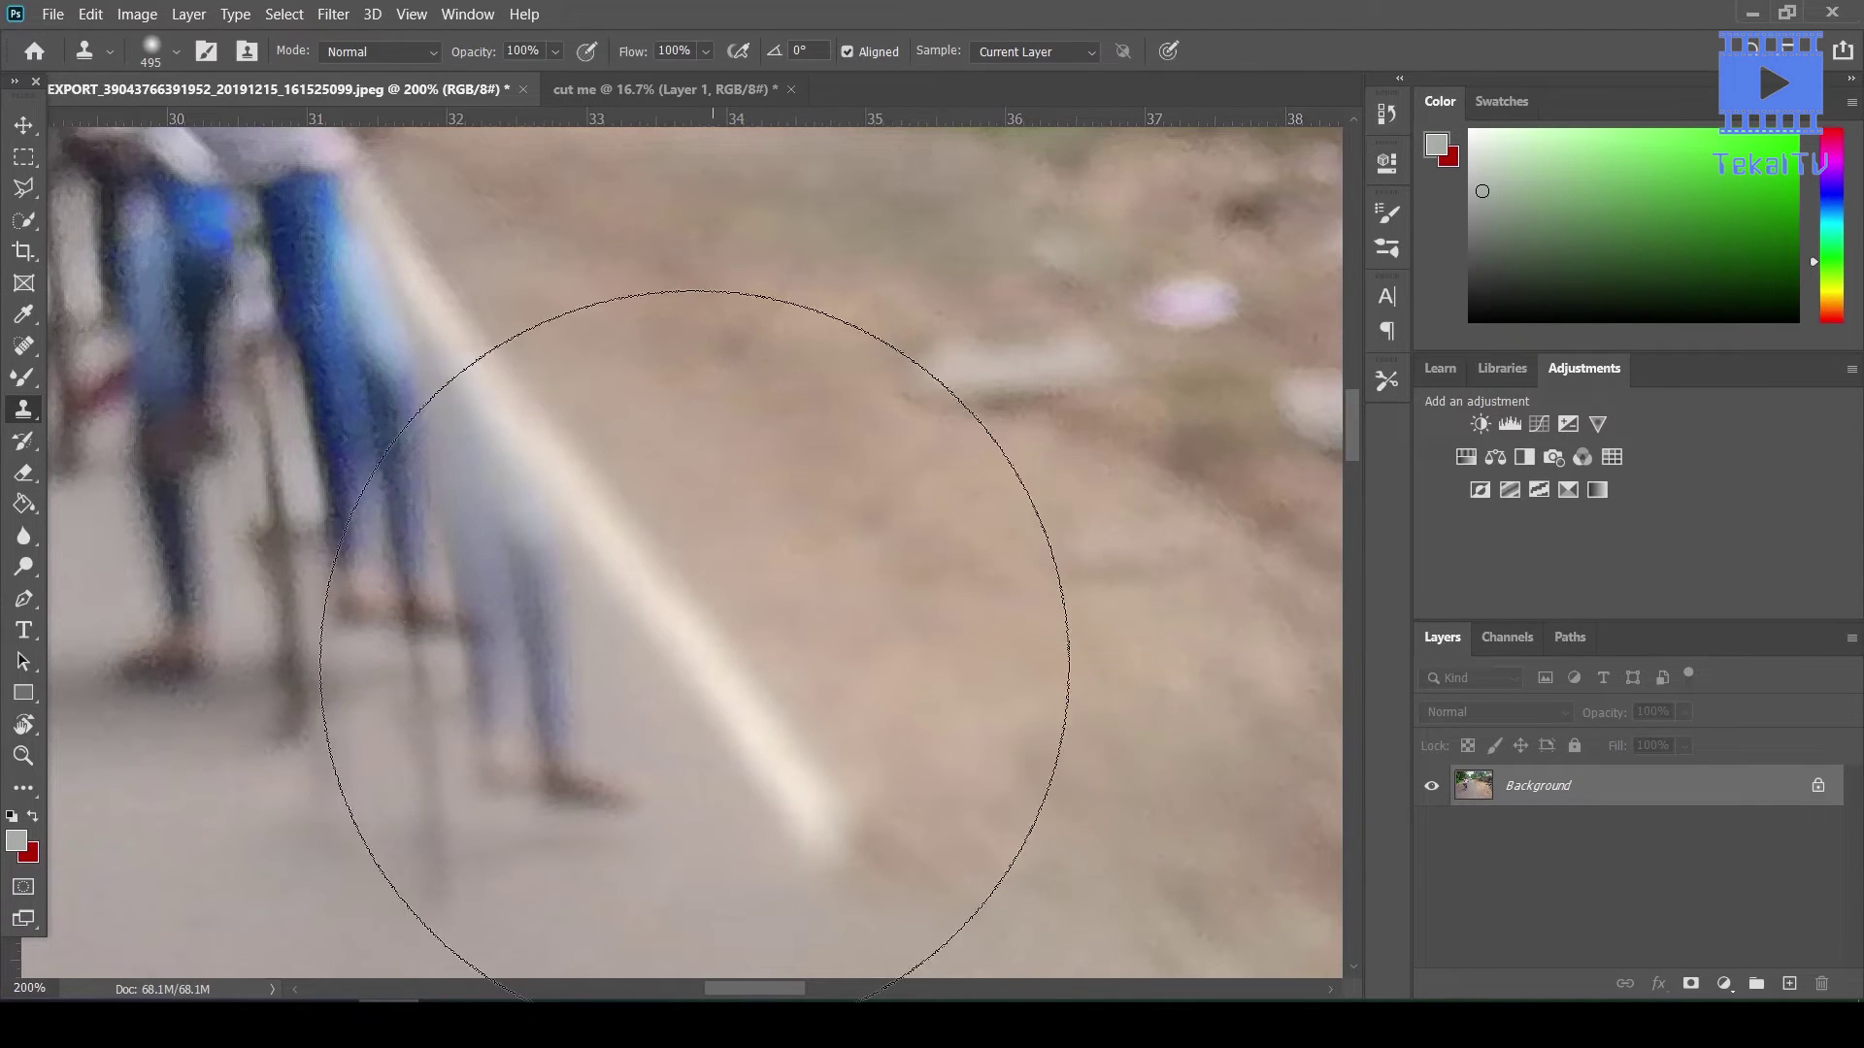
pyautogui.click(549, 466)
pyautogui.moveTo(543, 532); pyautogui.dragTo(591, 540)
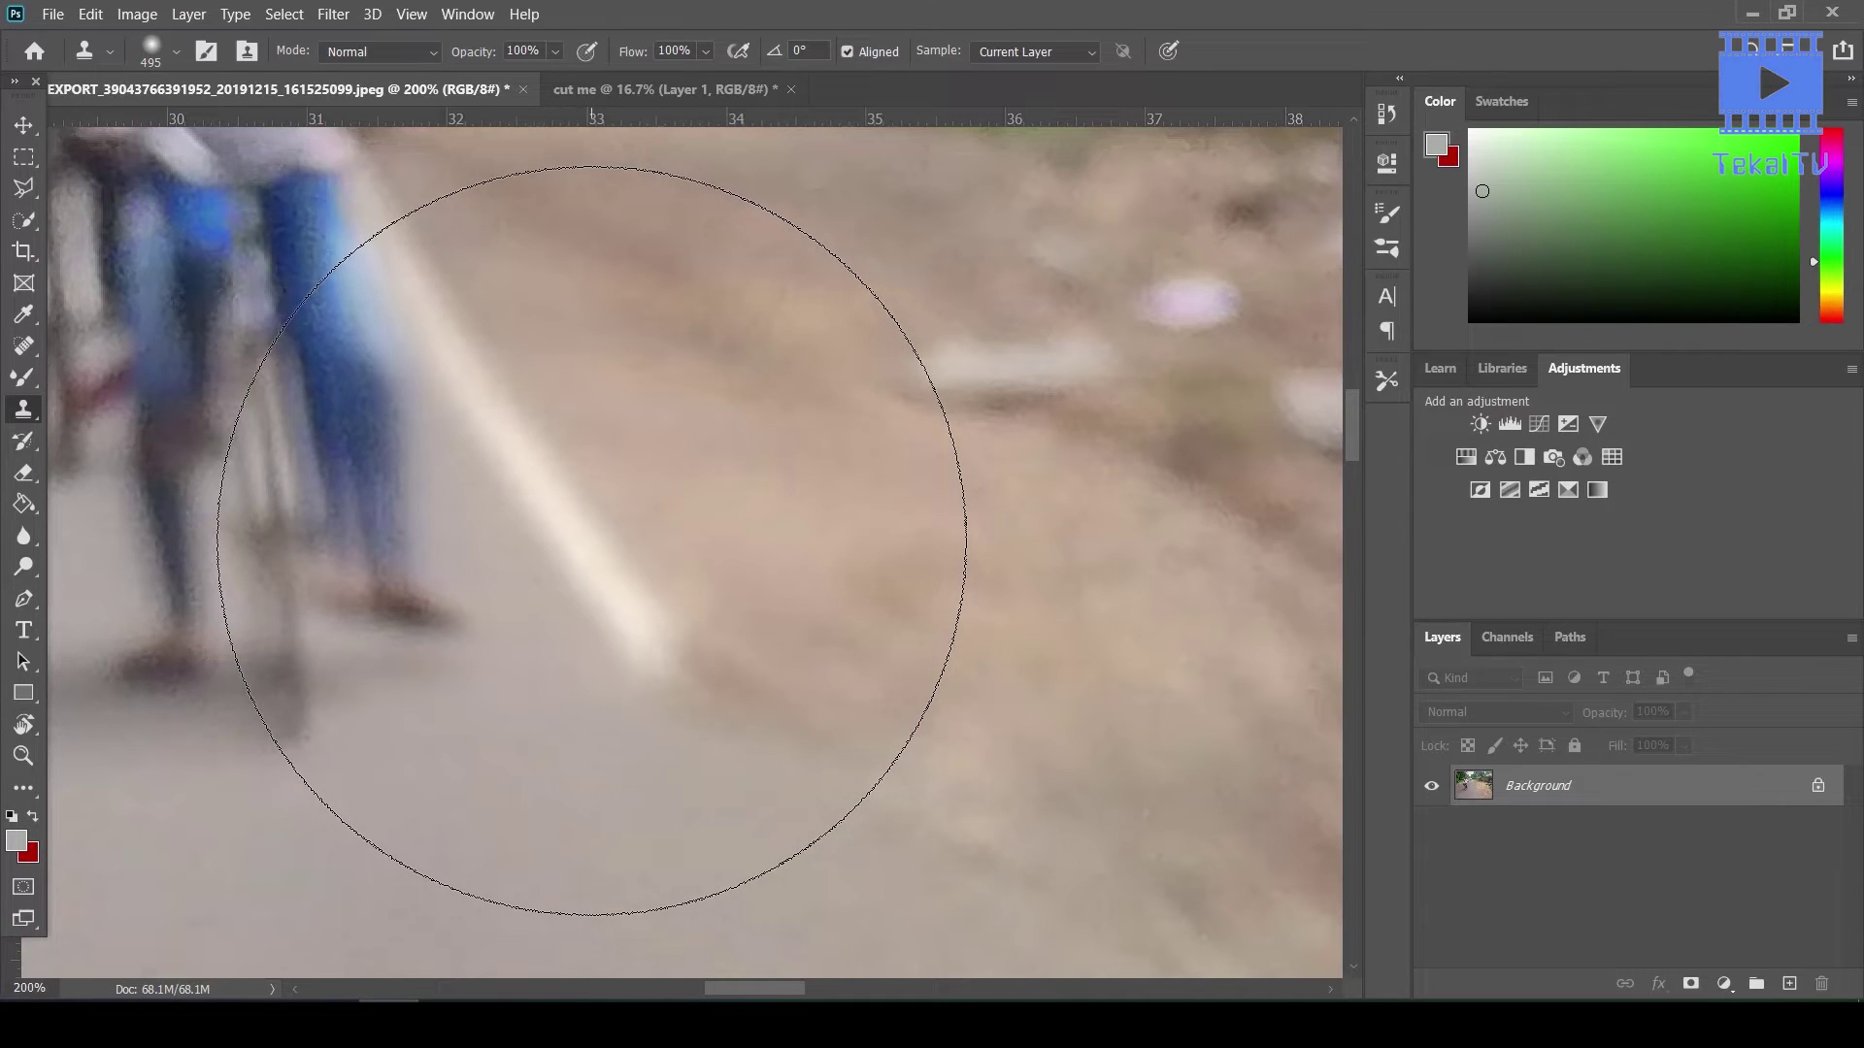
pyautogui.hotkey('ctrl', 'z')
# With a 53 px clone brush, sample the white line and extend it down the road edge
pyautogui.click(165, 55)
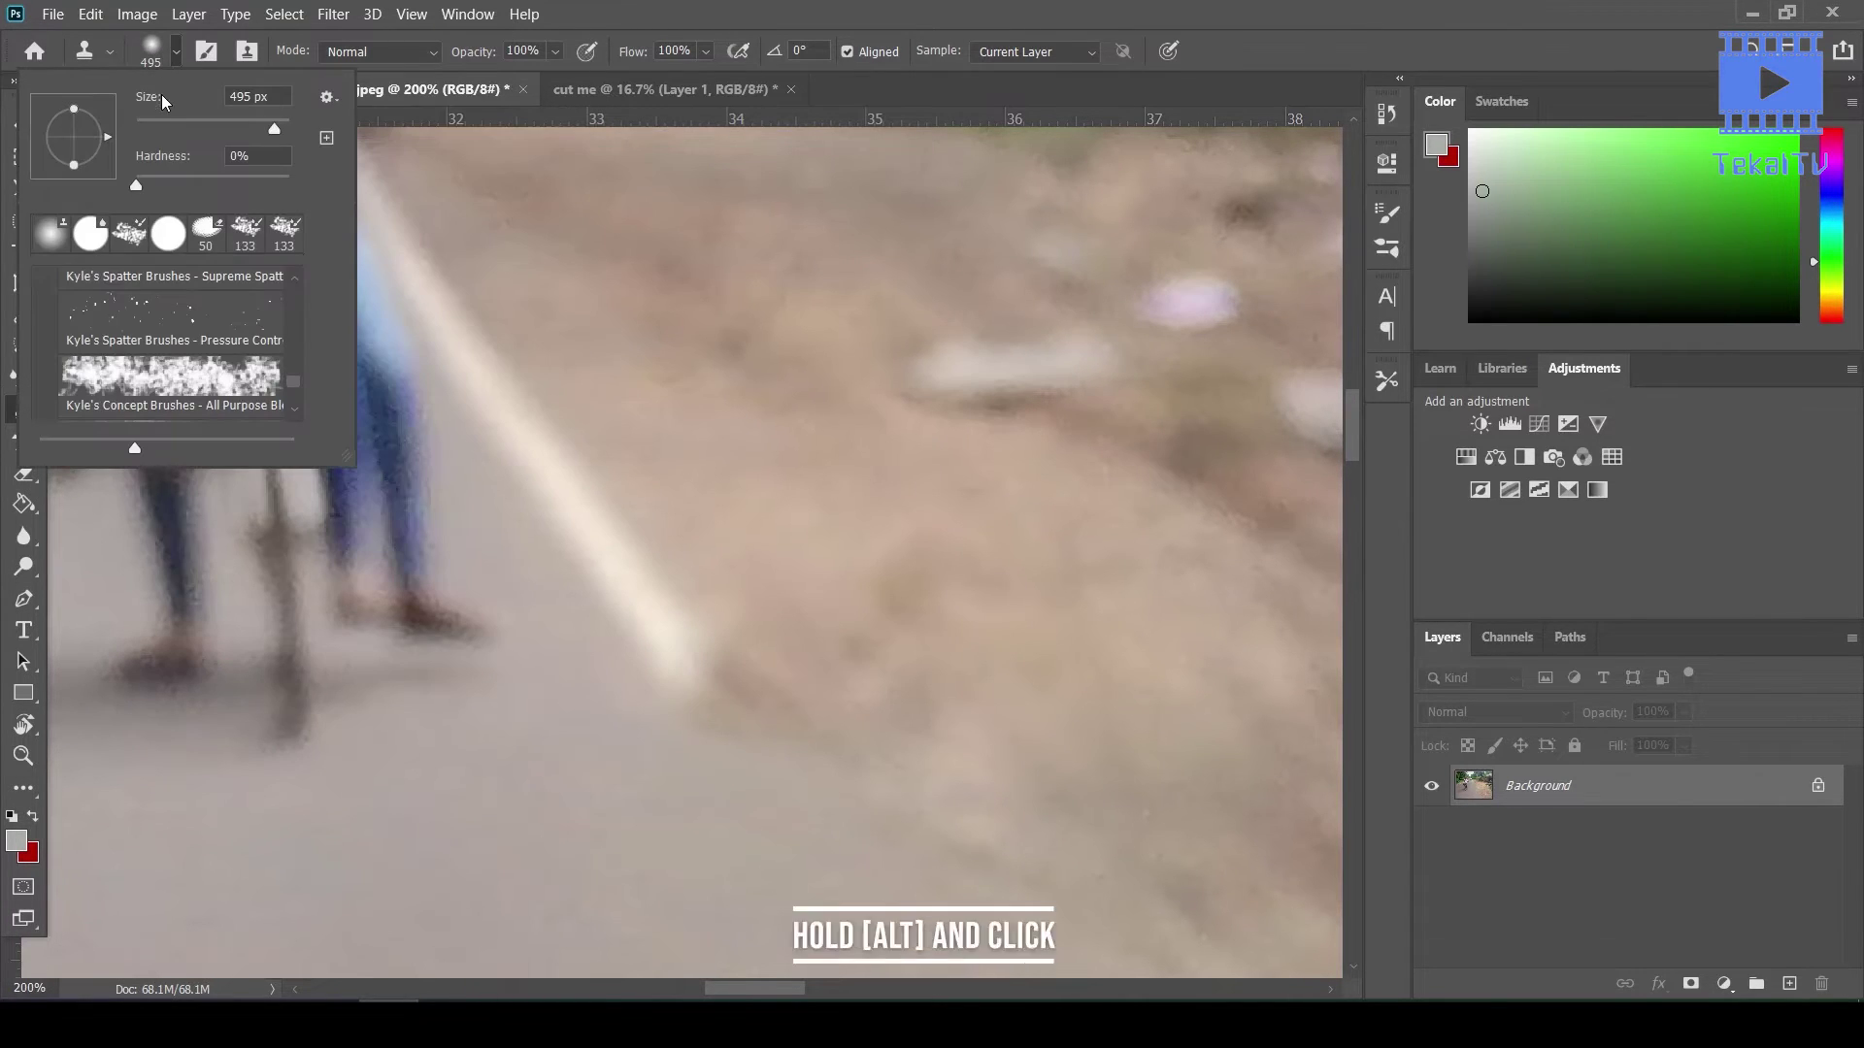
pyautogui.write('53')
pyautogui.keyDown('alt'); pyautogui.click(640, 620); pyautogui.keyUp('alt')
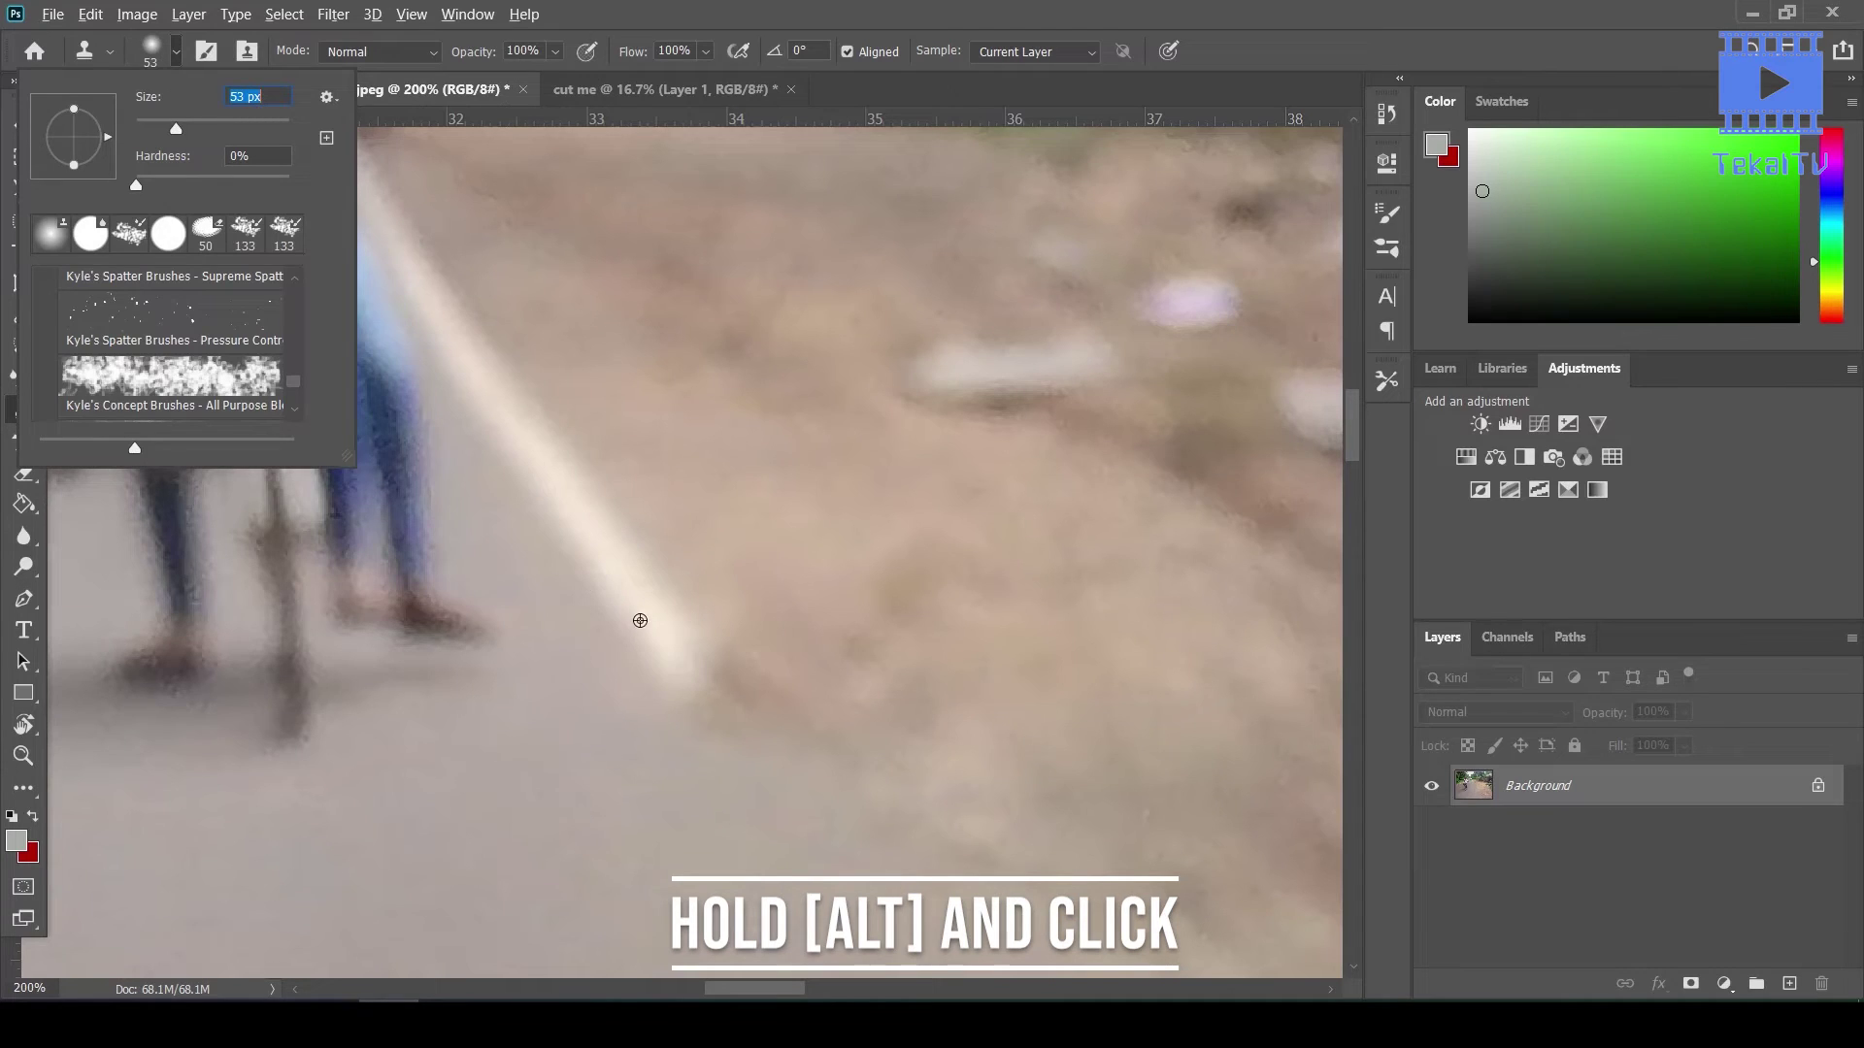
pyautogui.keyDown('alt'); pyautogui.click(653, 606); pyautogui.keyUp('alt')
pyautogui.moveTo(655, 621)
pyautogui.mouseDown()
pyautogui.moveTo(728, 716)
pyautogui.moveTo(715, 695)
pyautogui.moveTo(739, 701)
pyautogui.moveTo(786, 820)
pyautogui.mouseUp()
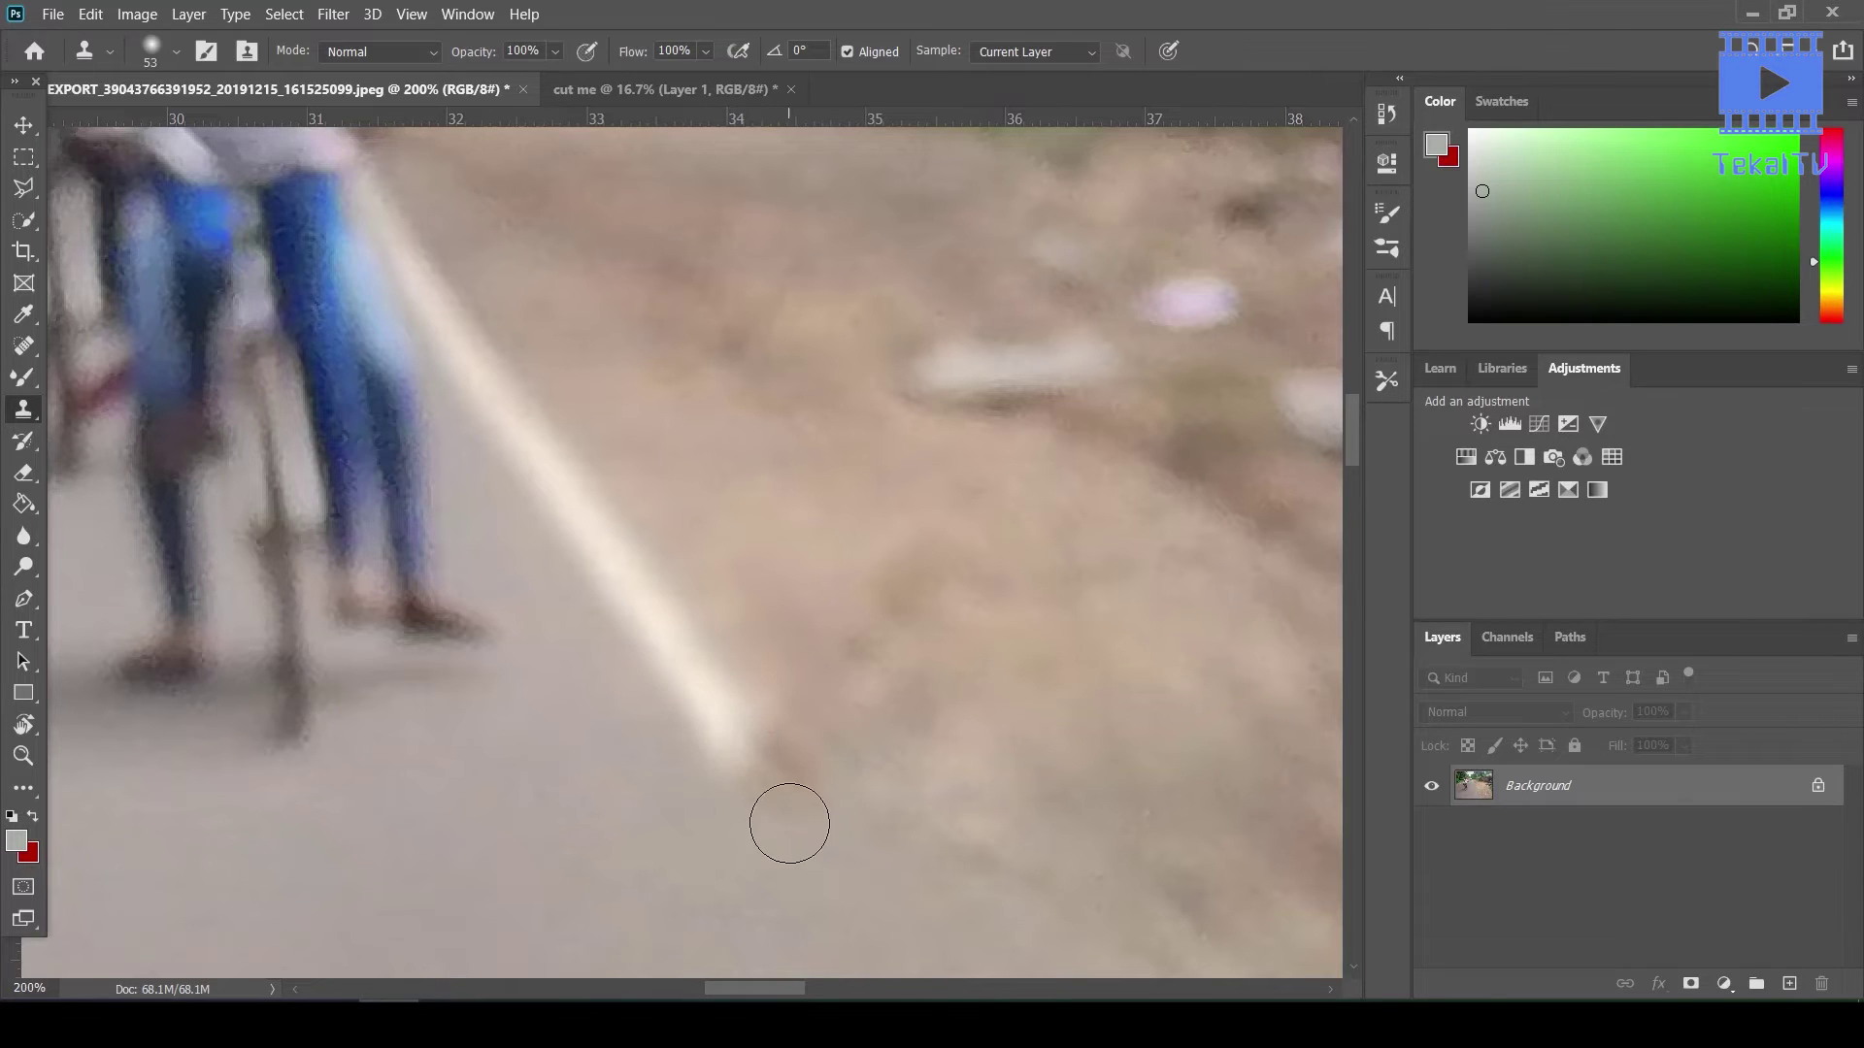
pyautogui.scroll(-3, 786, 821)
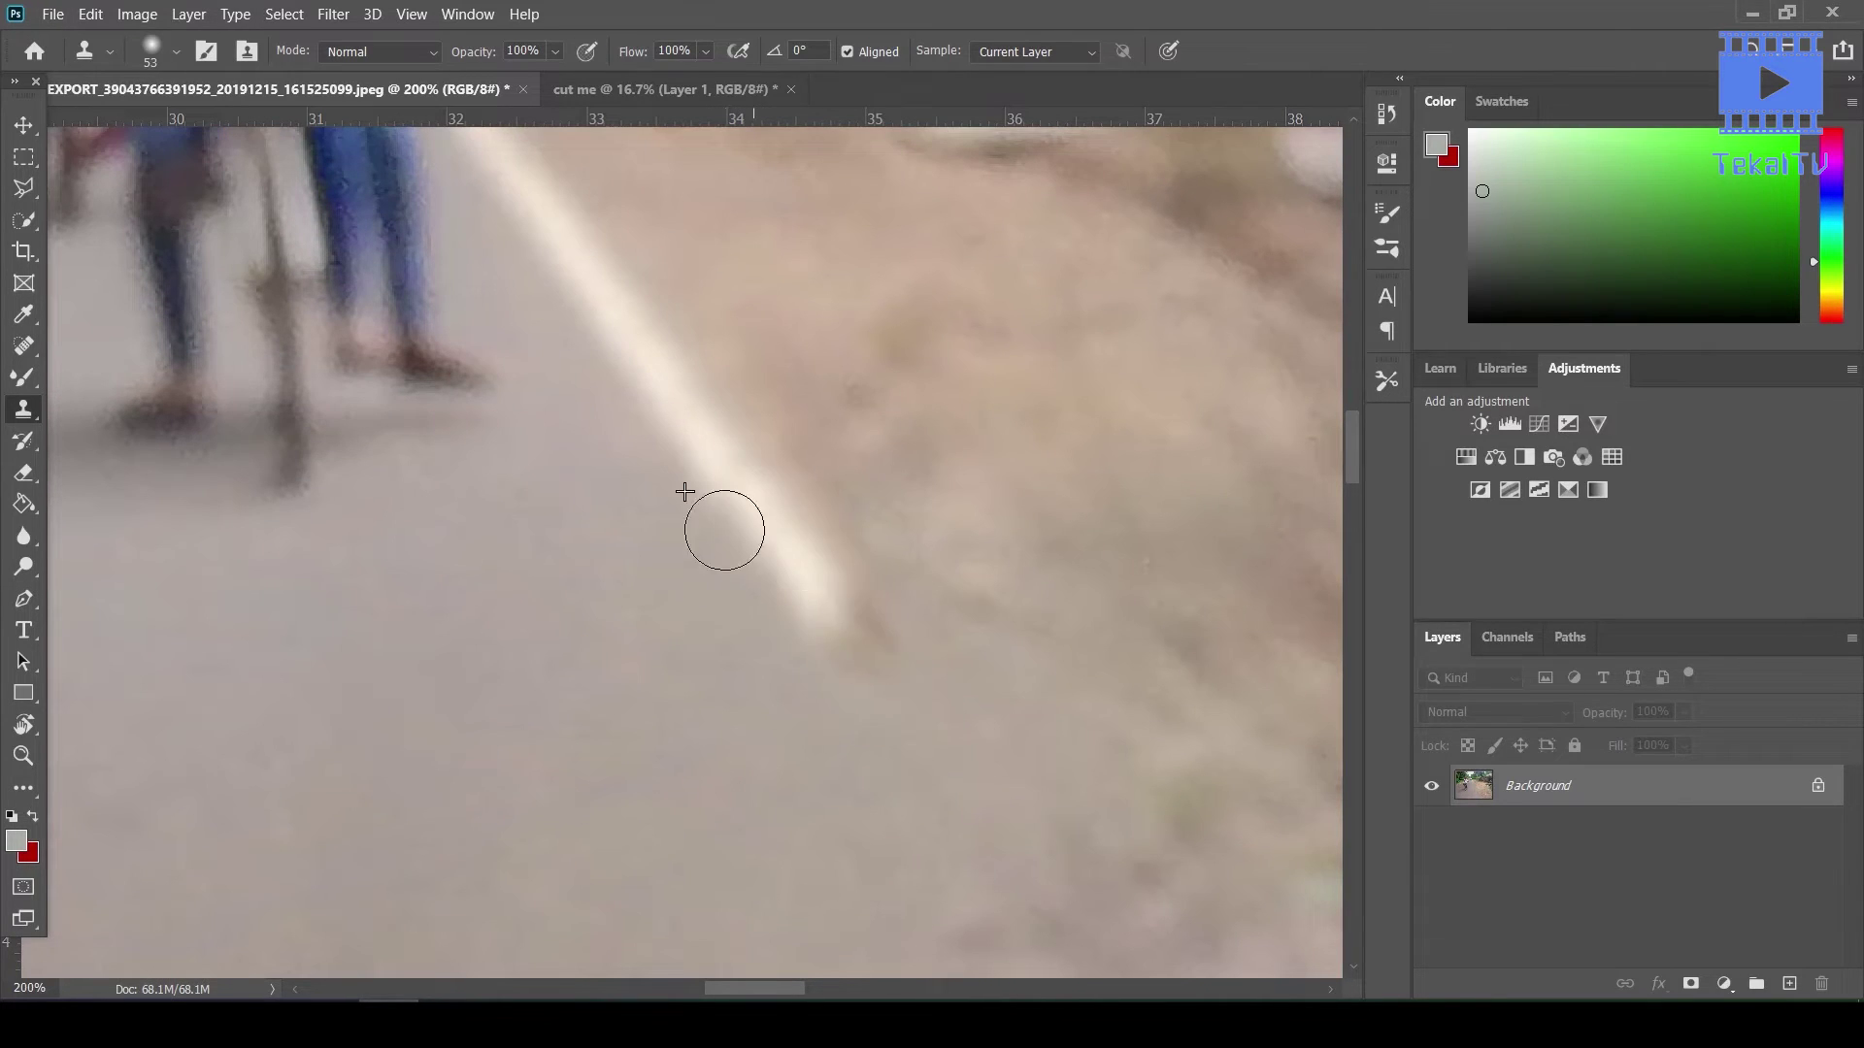
pyautogui.moveTo(718, 527); pyautogui.dragTo(824, 621)
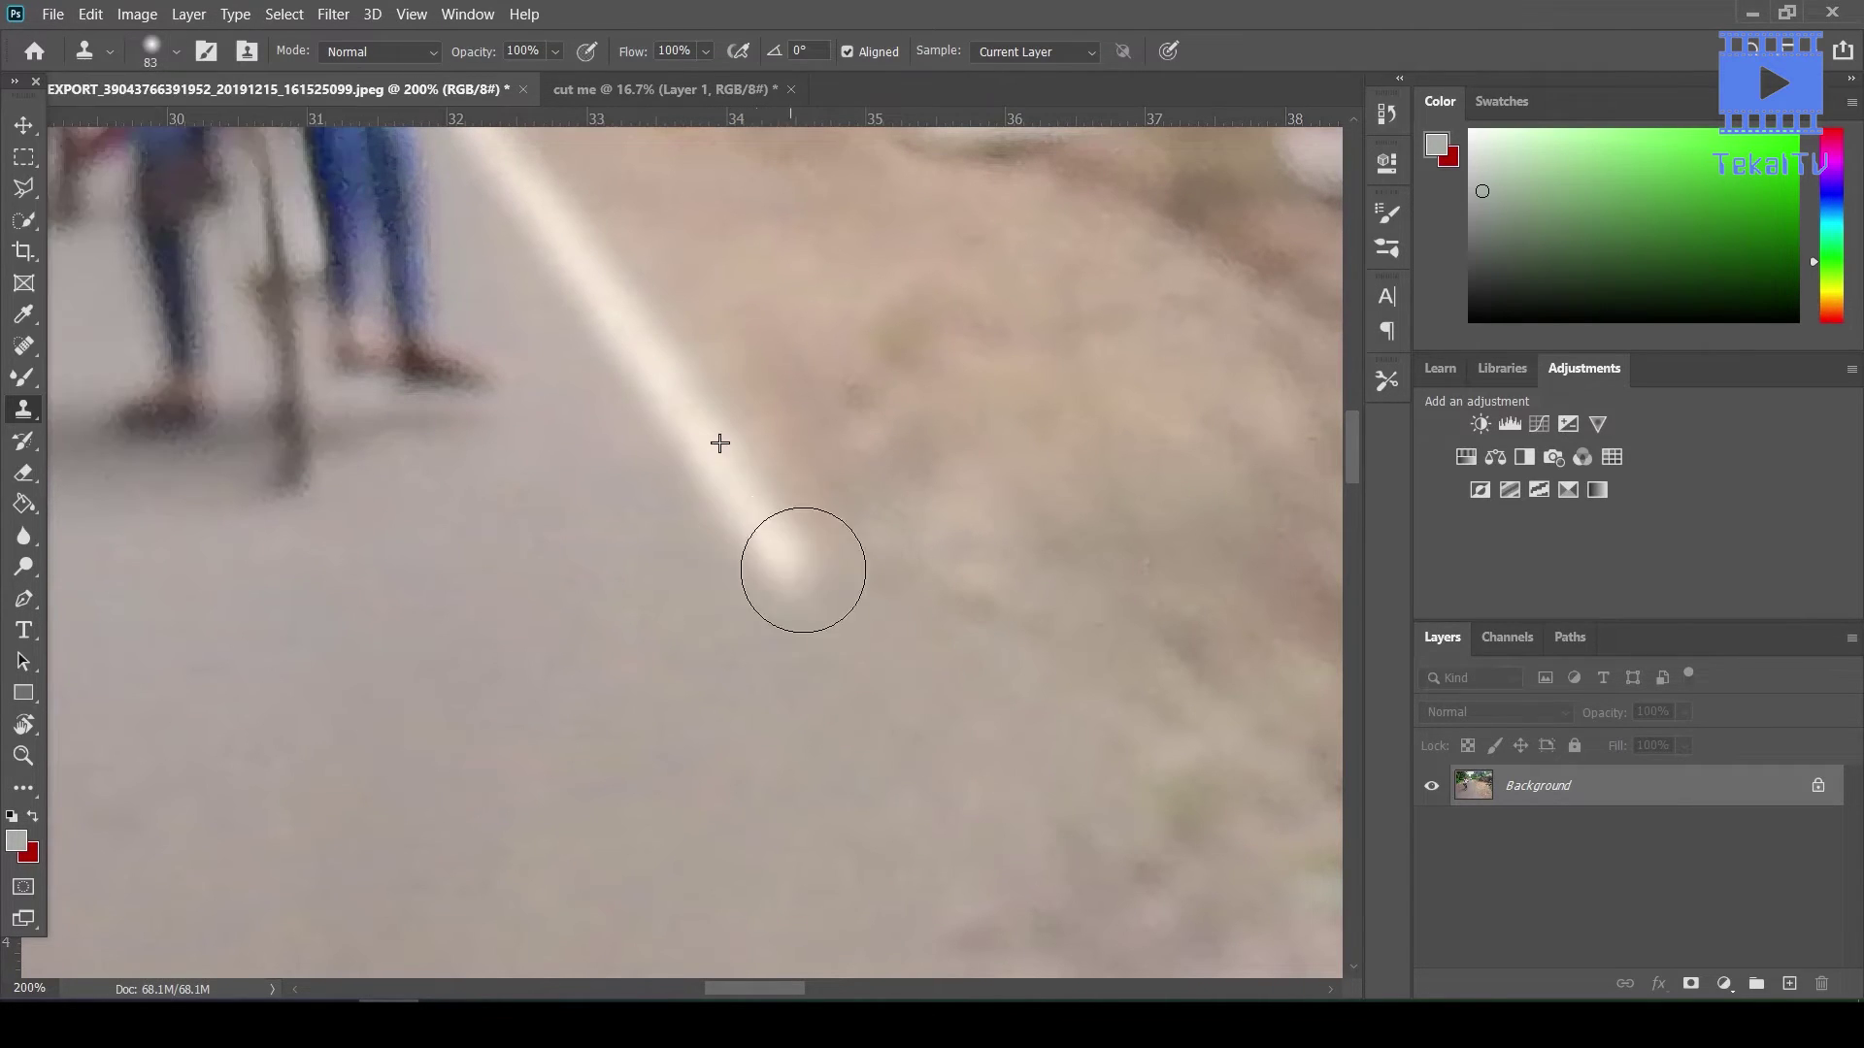
pyautogui.press('z')
pyautogui.keyDown('alt'); pyautogui.click(724, 518); pyautogui.keyUp('alt')
# Extend the white line slightly further and enlarge the Clone Stamp brush to 228 px
pyautogui.press('s')
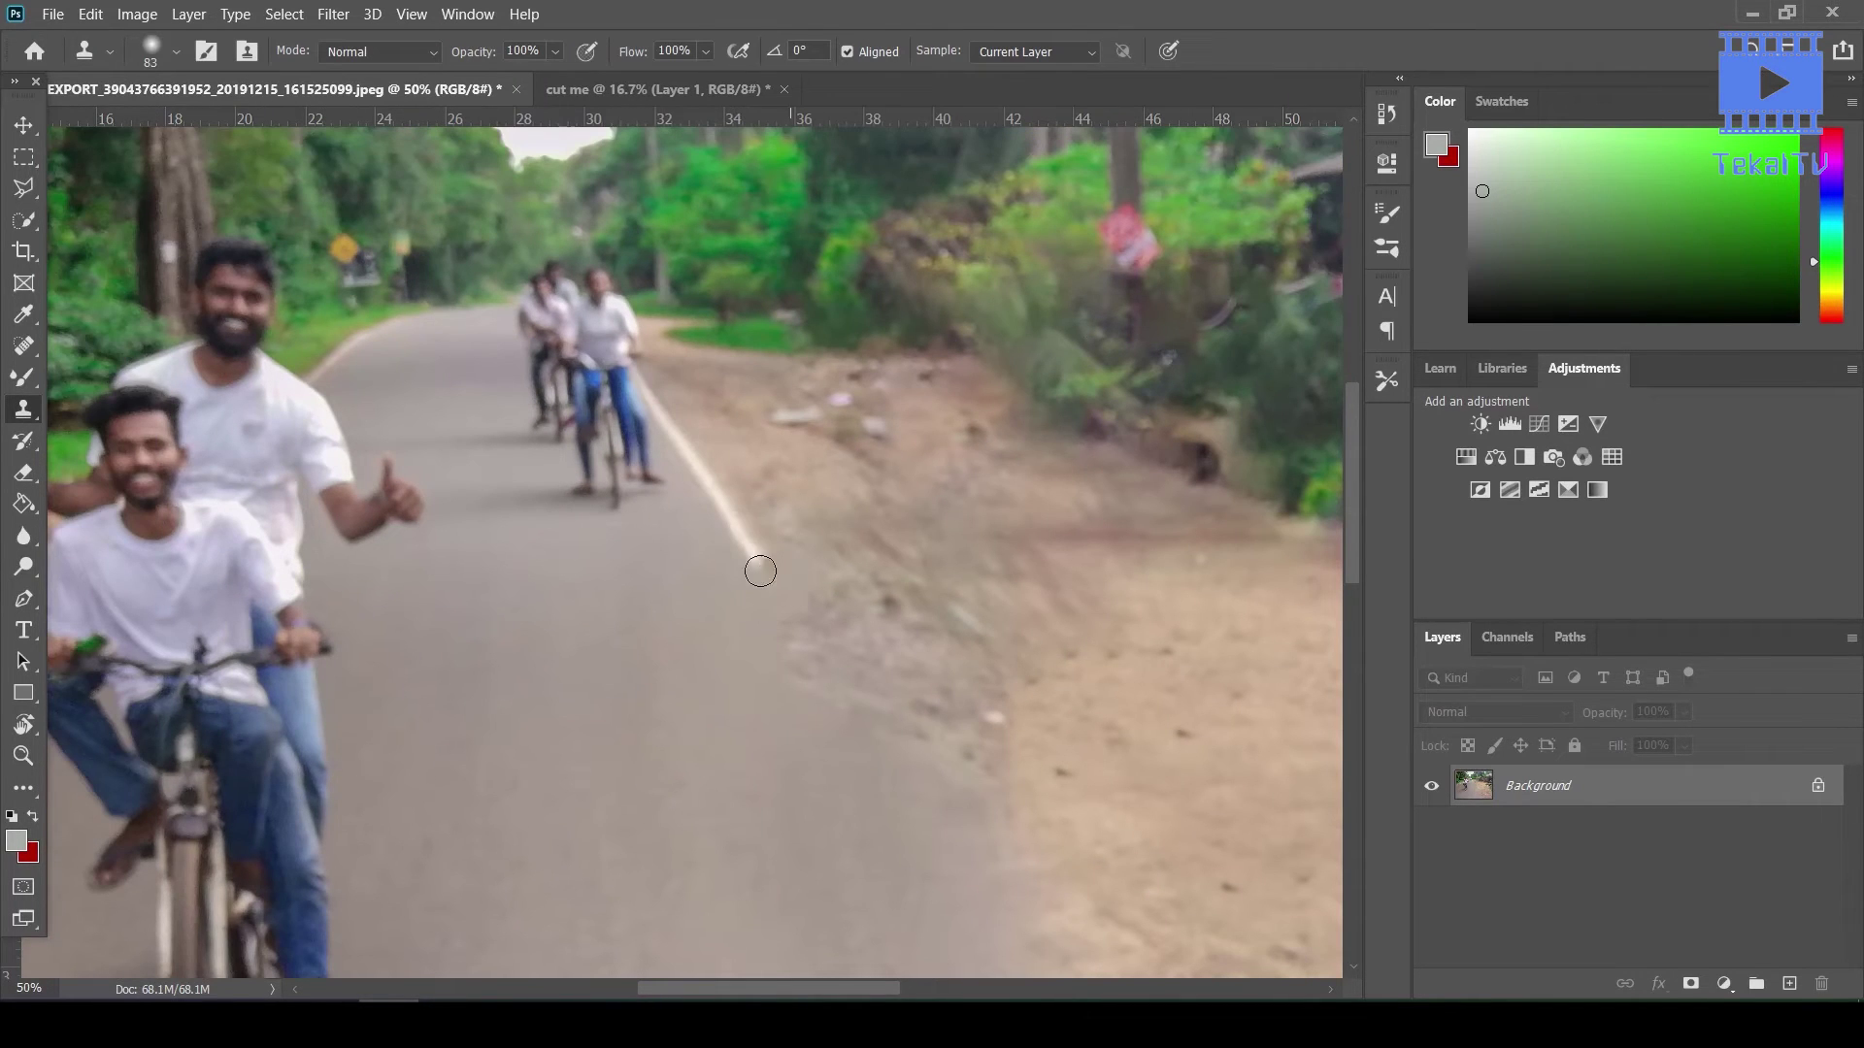
pyautogui.moveTo(764, 571); pyautogui.dragTo(791, 616)
pyautogui.scroll(-3, 572, 486)
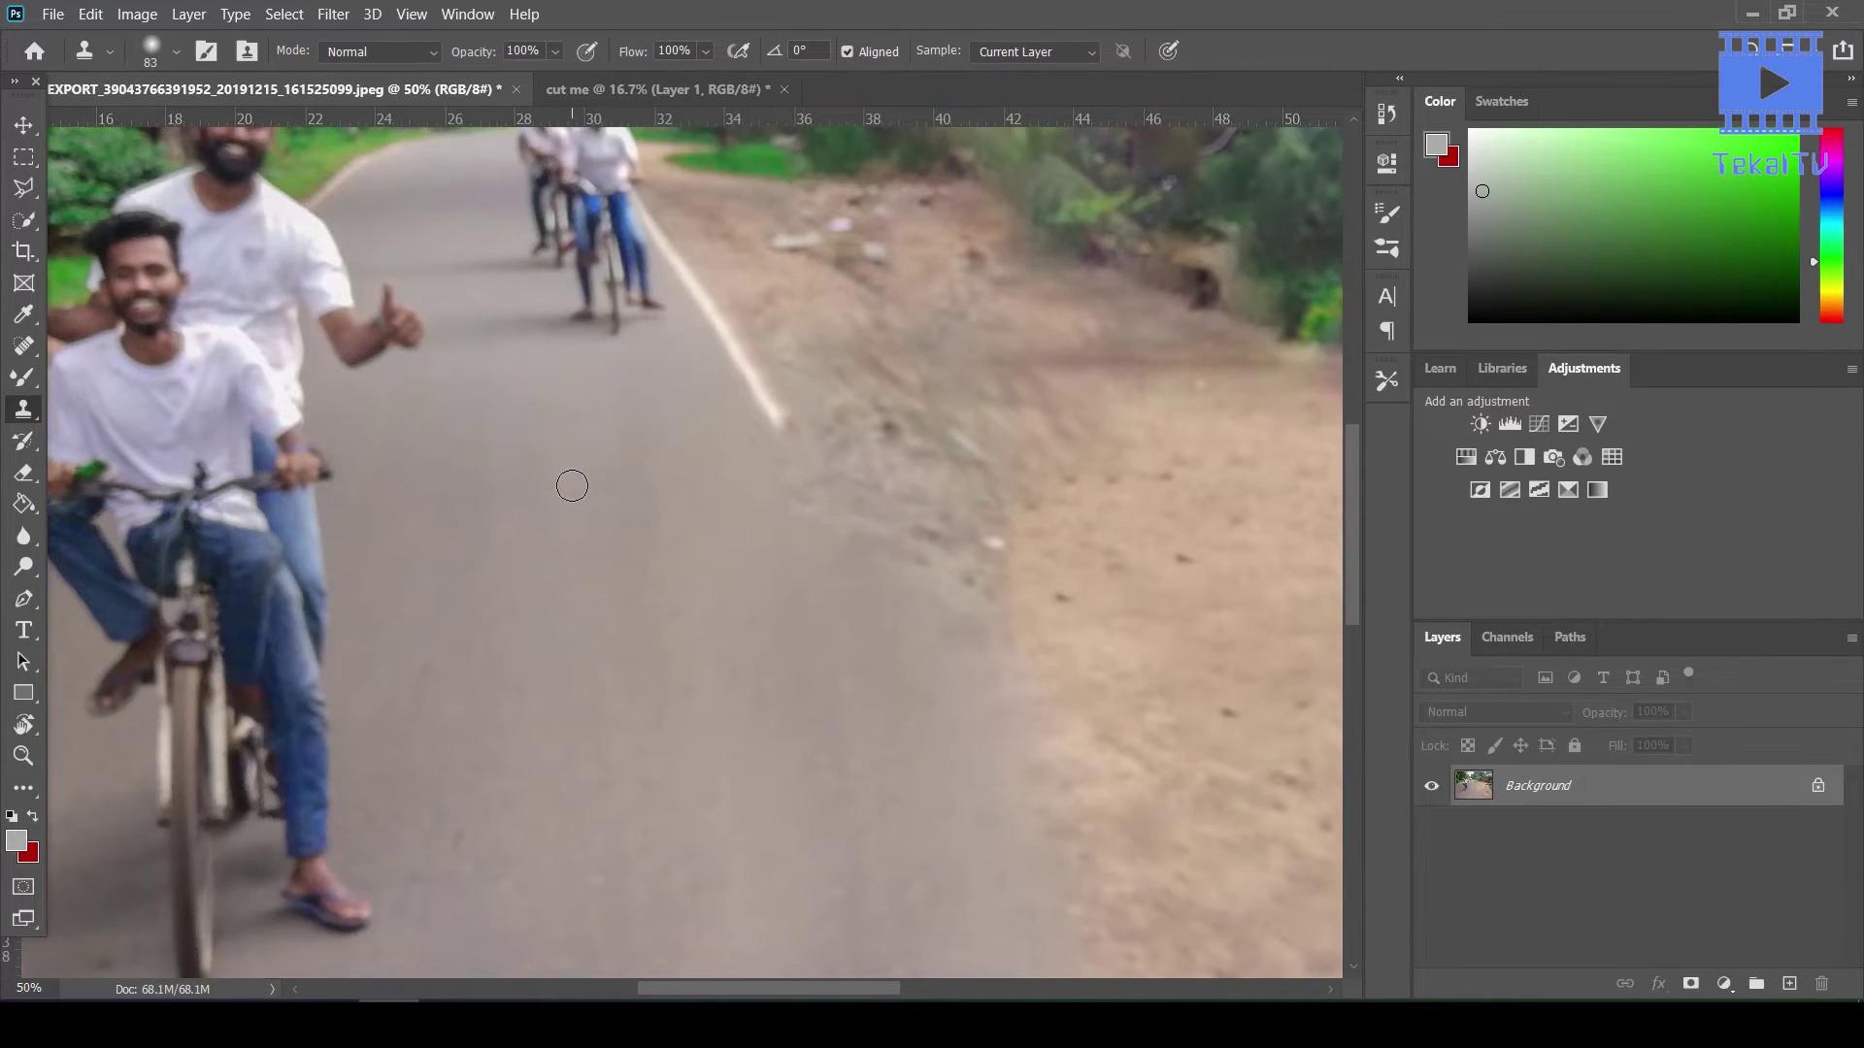
pyautogui.click(159, 61)
pyautogui.click(252, 127)
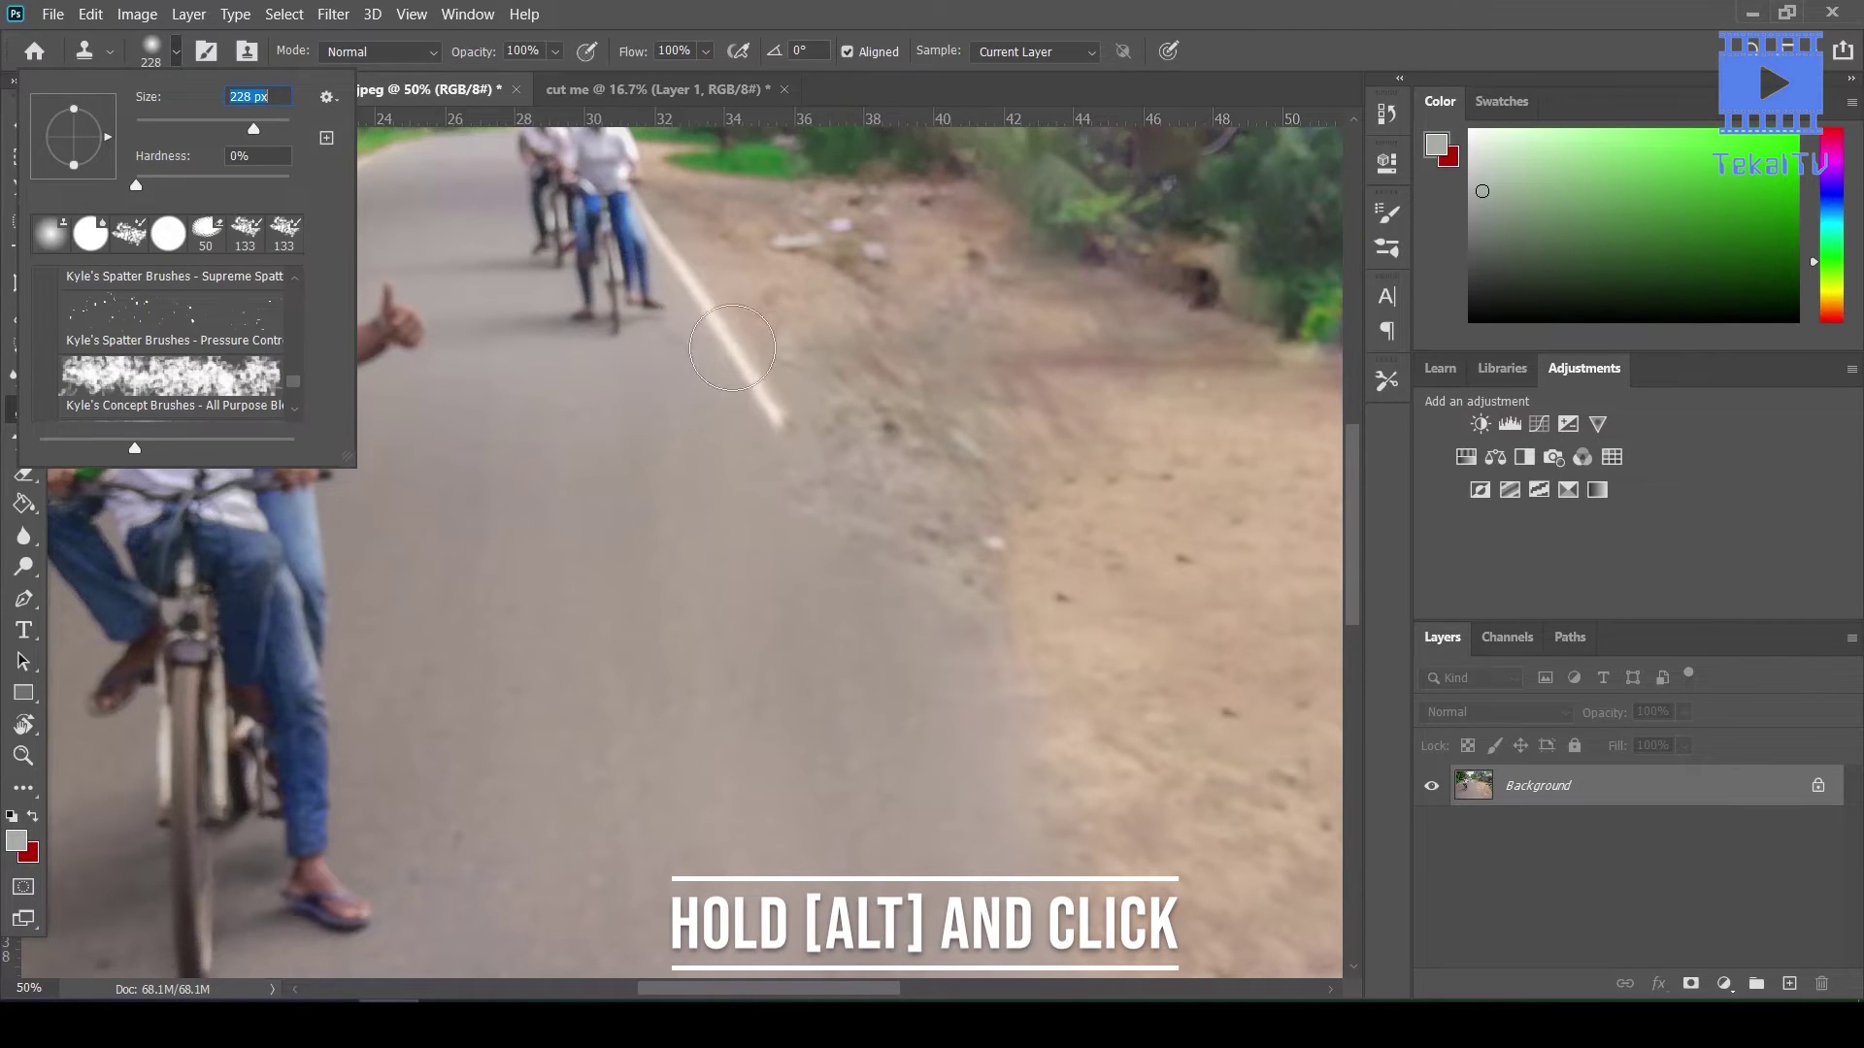
pyautogui.moveTo(766, 418); pyautogui.dragTo(903, 616)
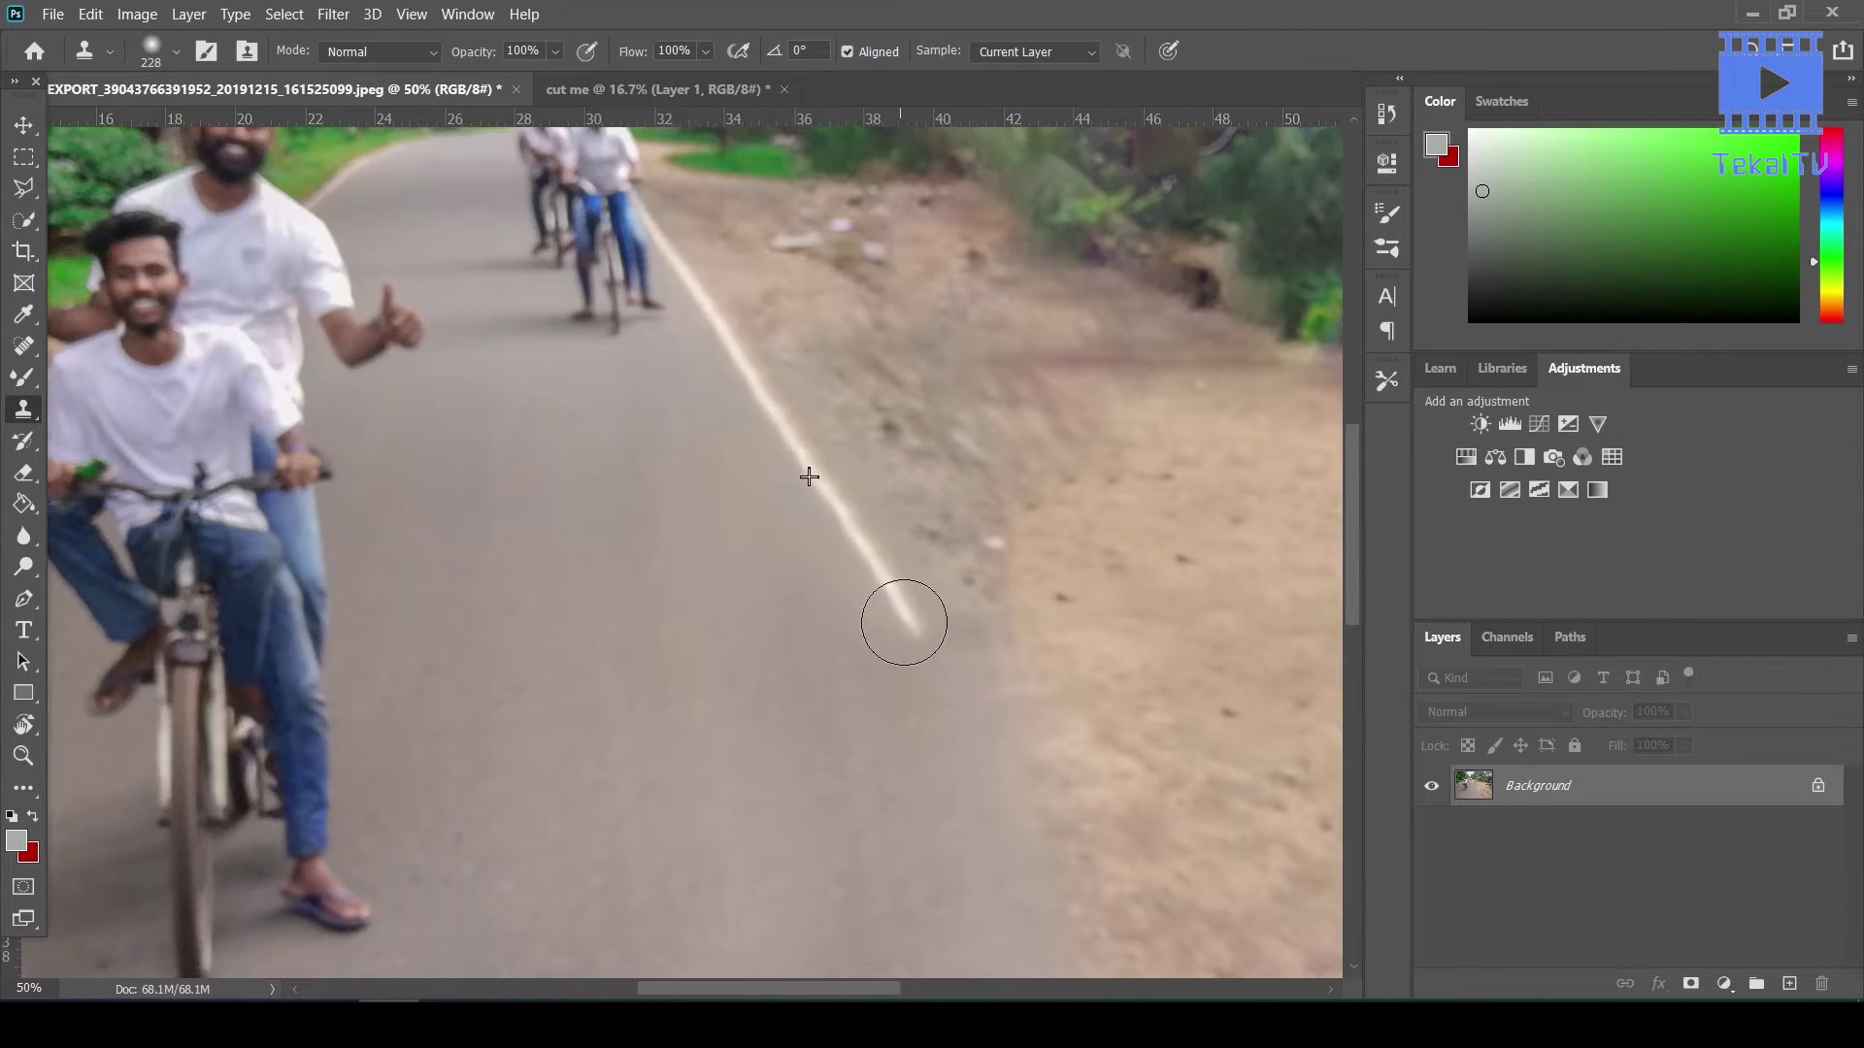
pyautogui.scroll(-4, 903, 615)
pyautogui.scroll(-1, 897, 386)
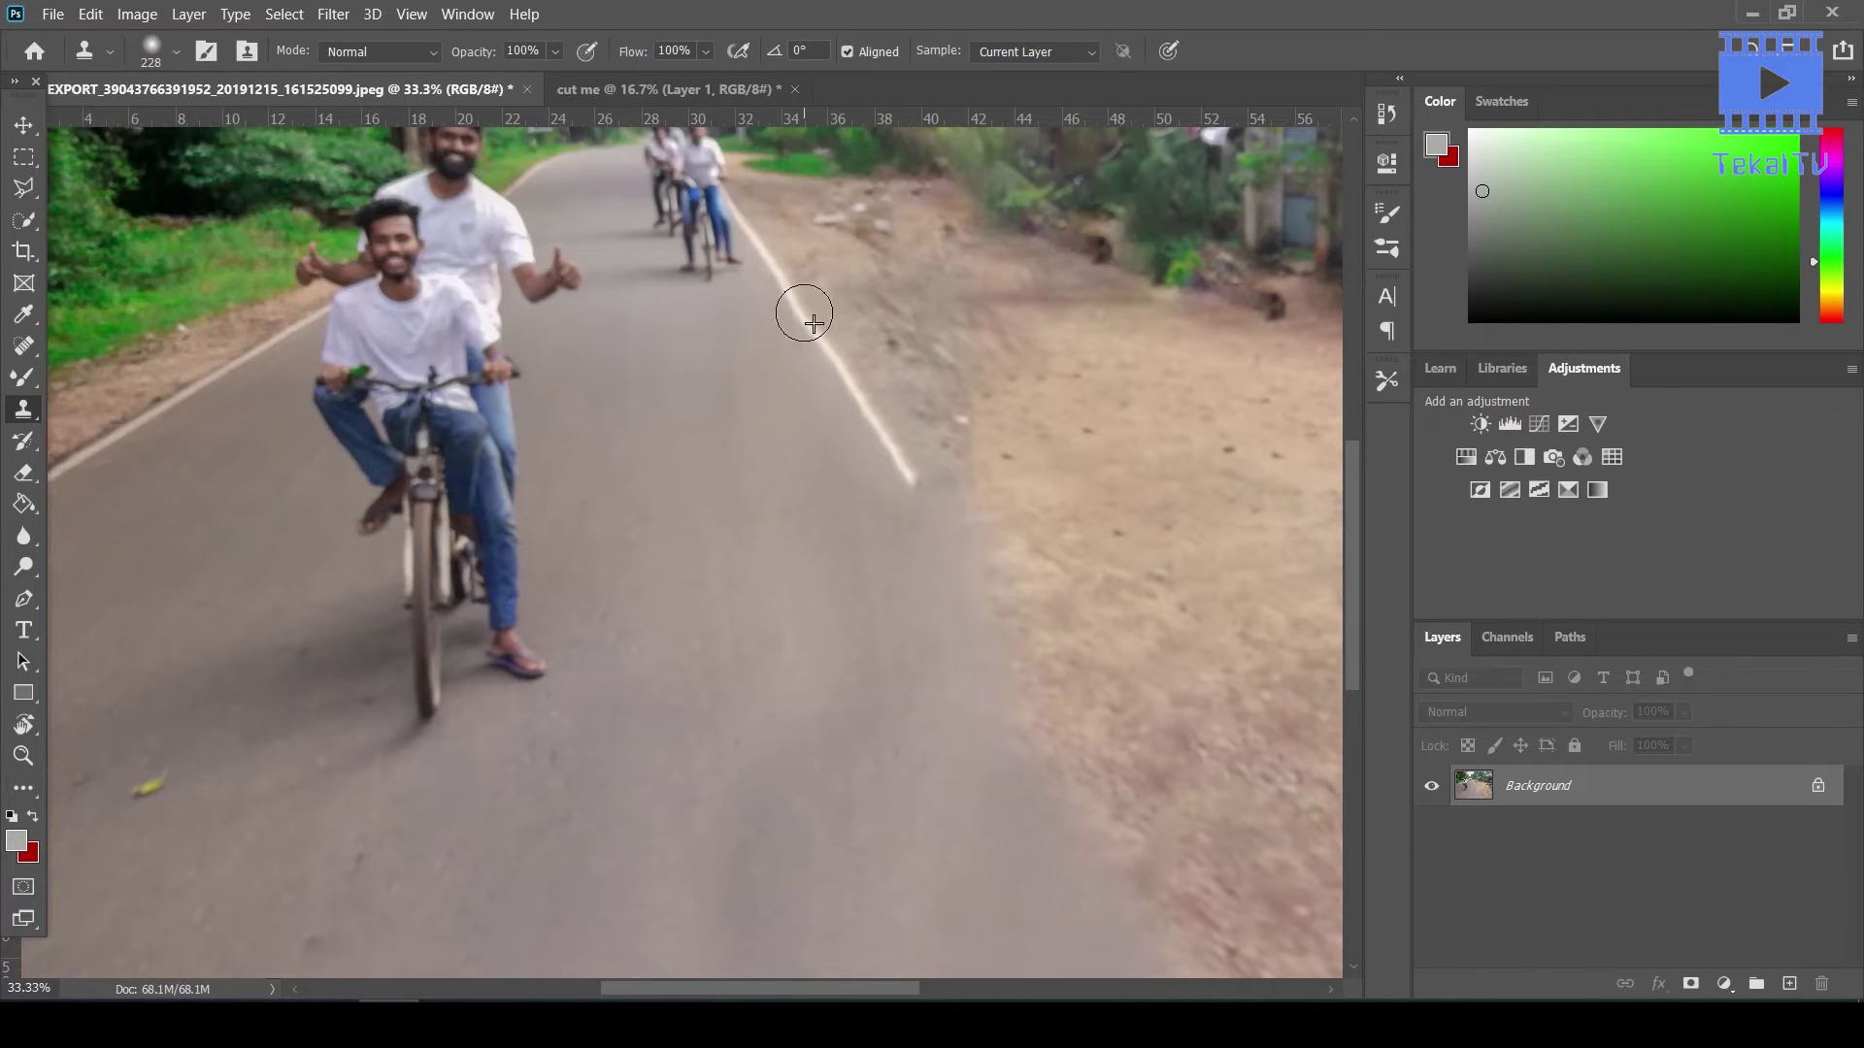
# Clone the white road-edge line down to the photo's bottom edge
pyautogui.keyDown('alt'); pyautogui.click(784, 280); pyautogui.keyUp('alt')
pyautogui.moveTo(850, 386); pyautogui.dragTo(1116, 777)
pyautogui.scroll(-2, 1116, 790)
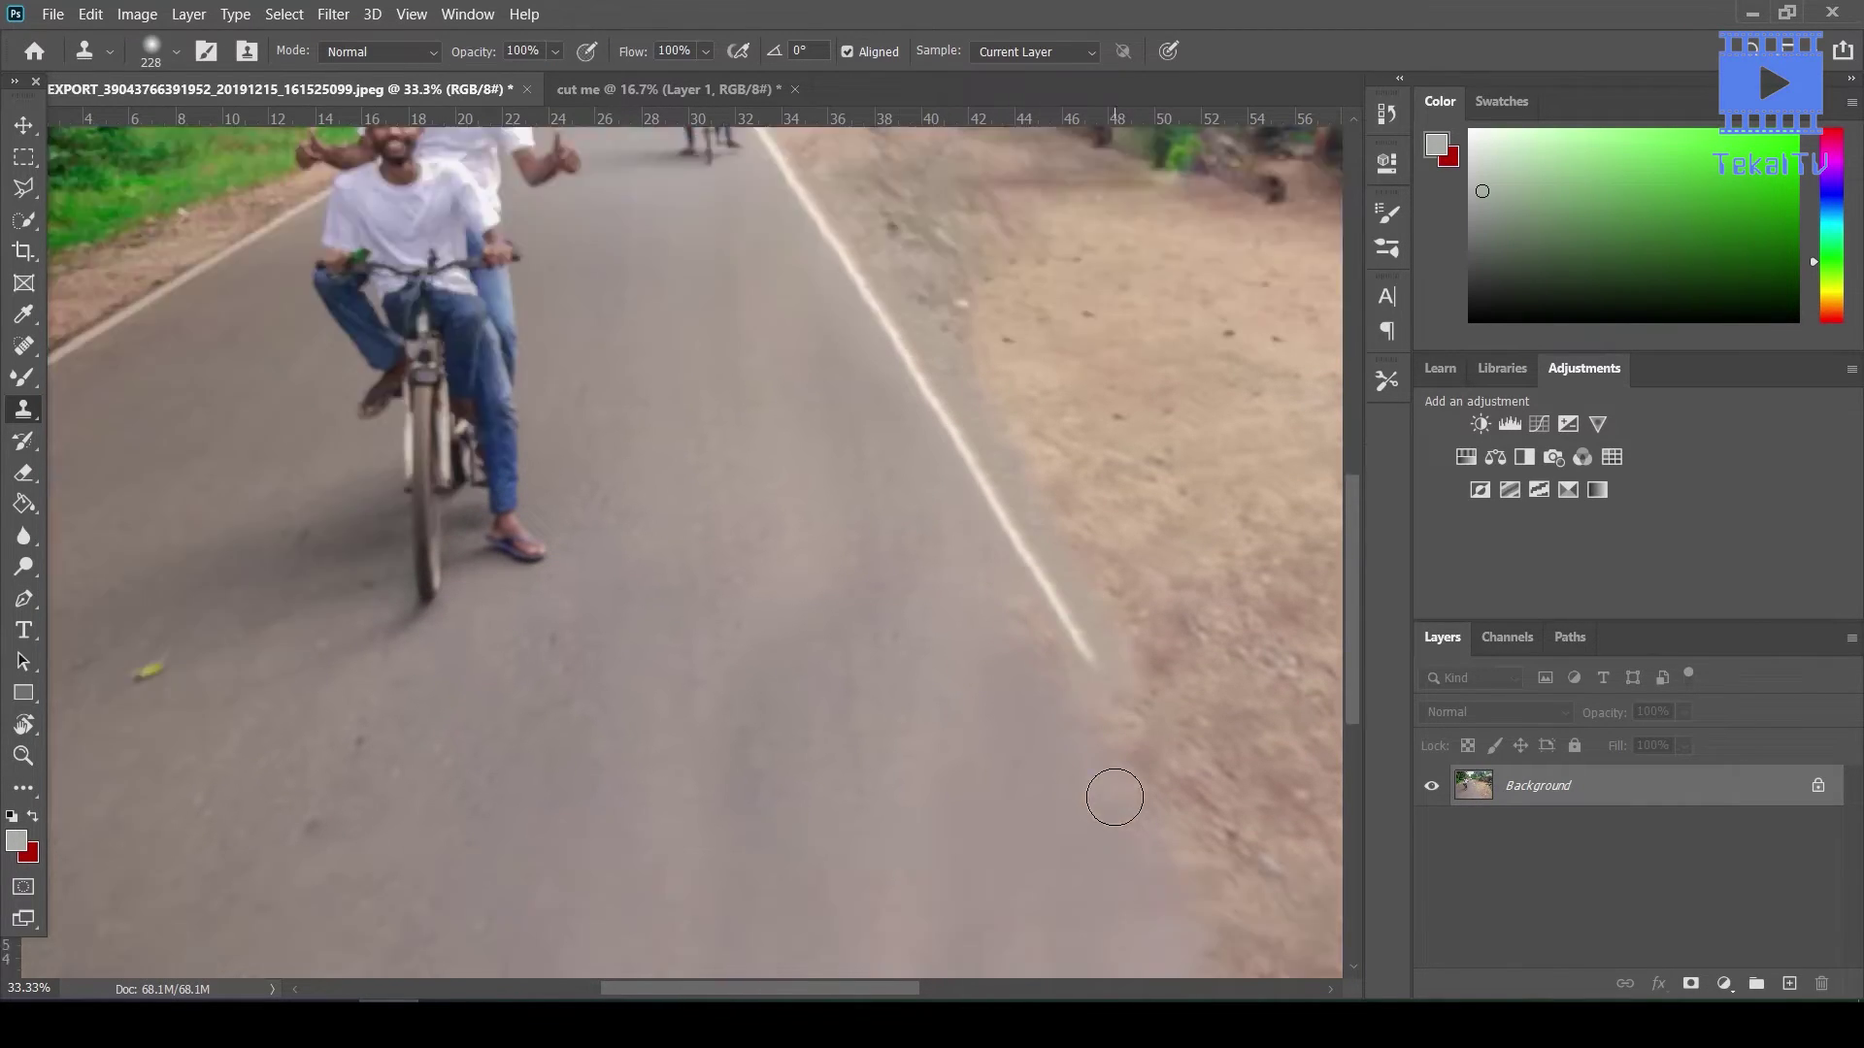
pyautogui.scroll(-3, 1080, 462)
pyautogui.moveTo(1080, 463); pyautogui.dragTo(1214, 686)
pyautogui.moveTo(1010, 341); pyautogui.dragTo(1323, 852)
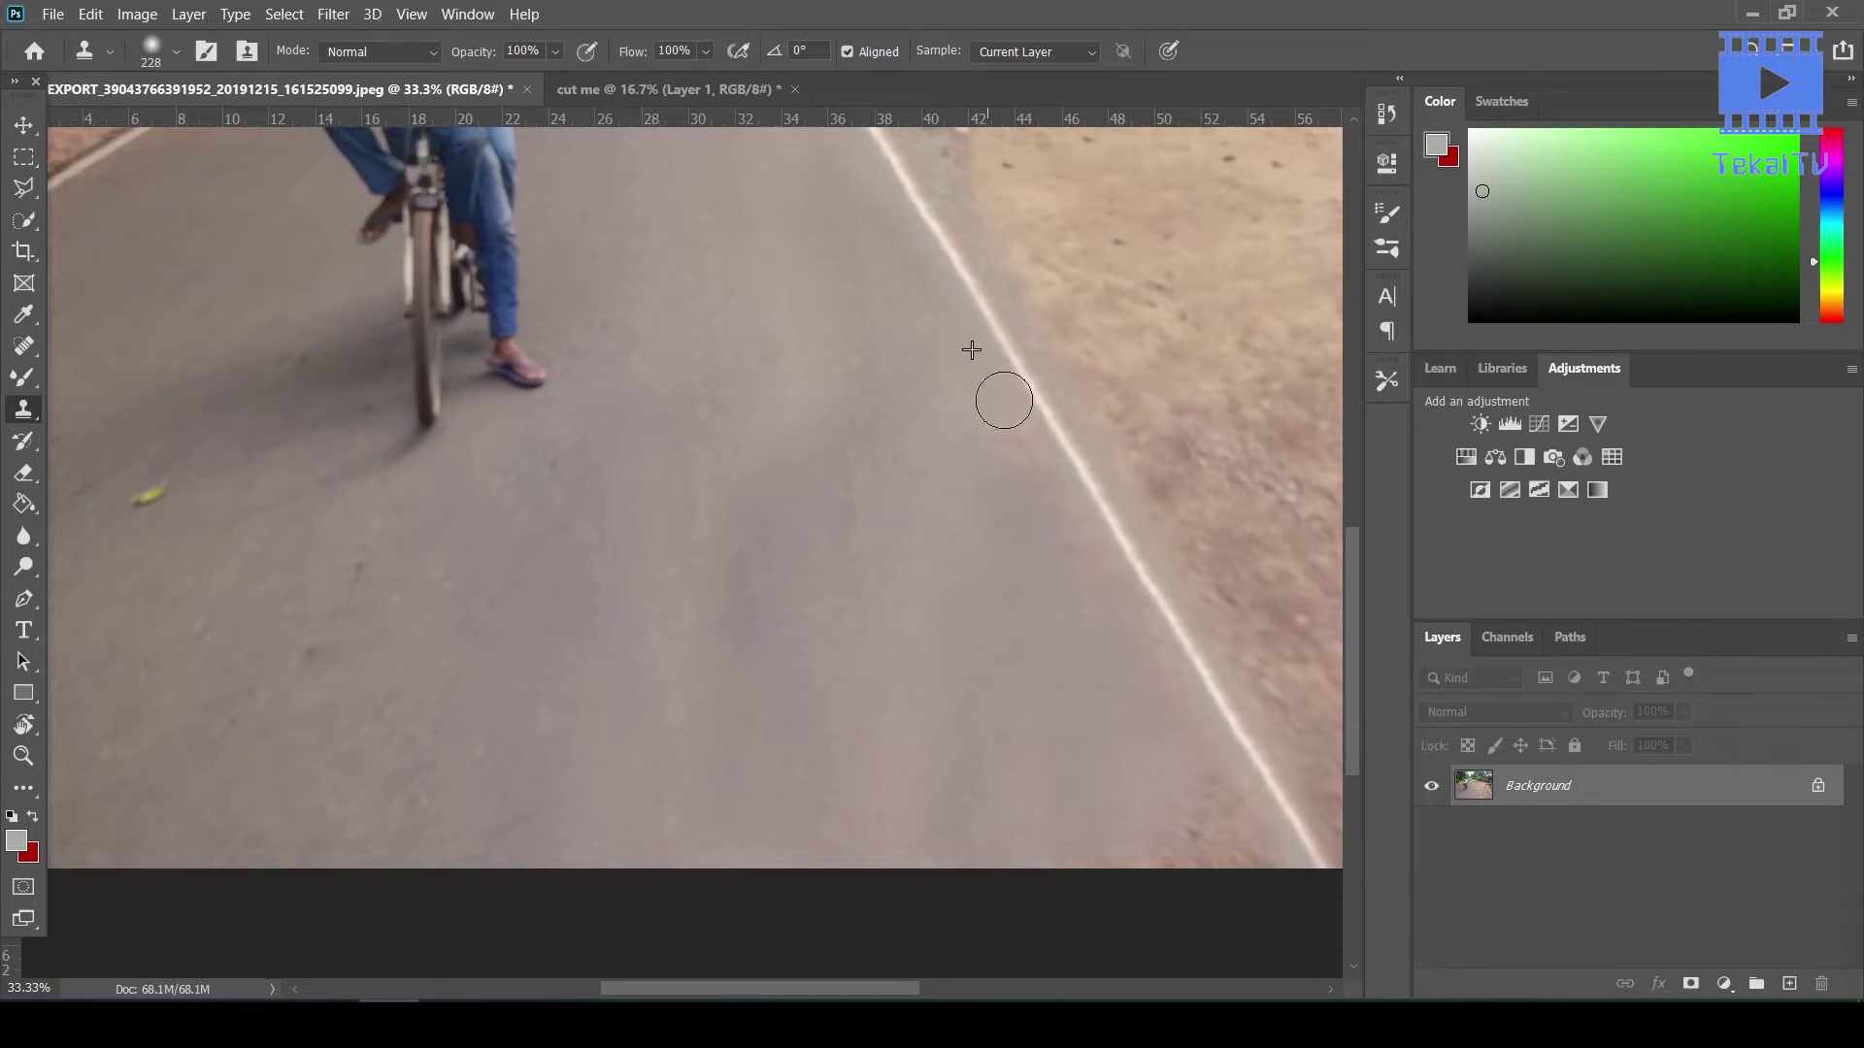
pyautogui.moveTo(1003, 399); pyautogui.dragTo(1347, 865)
# Sample clean dirt and clone away the white debris on the dirt bank
pyautogui.press('z')
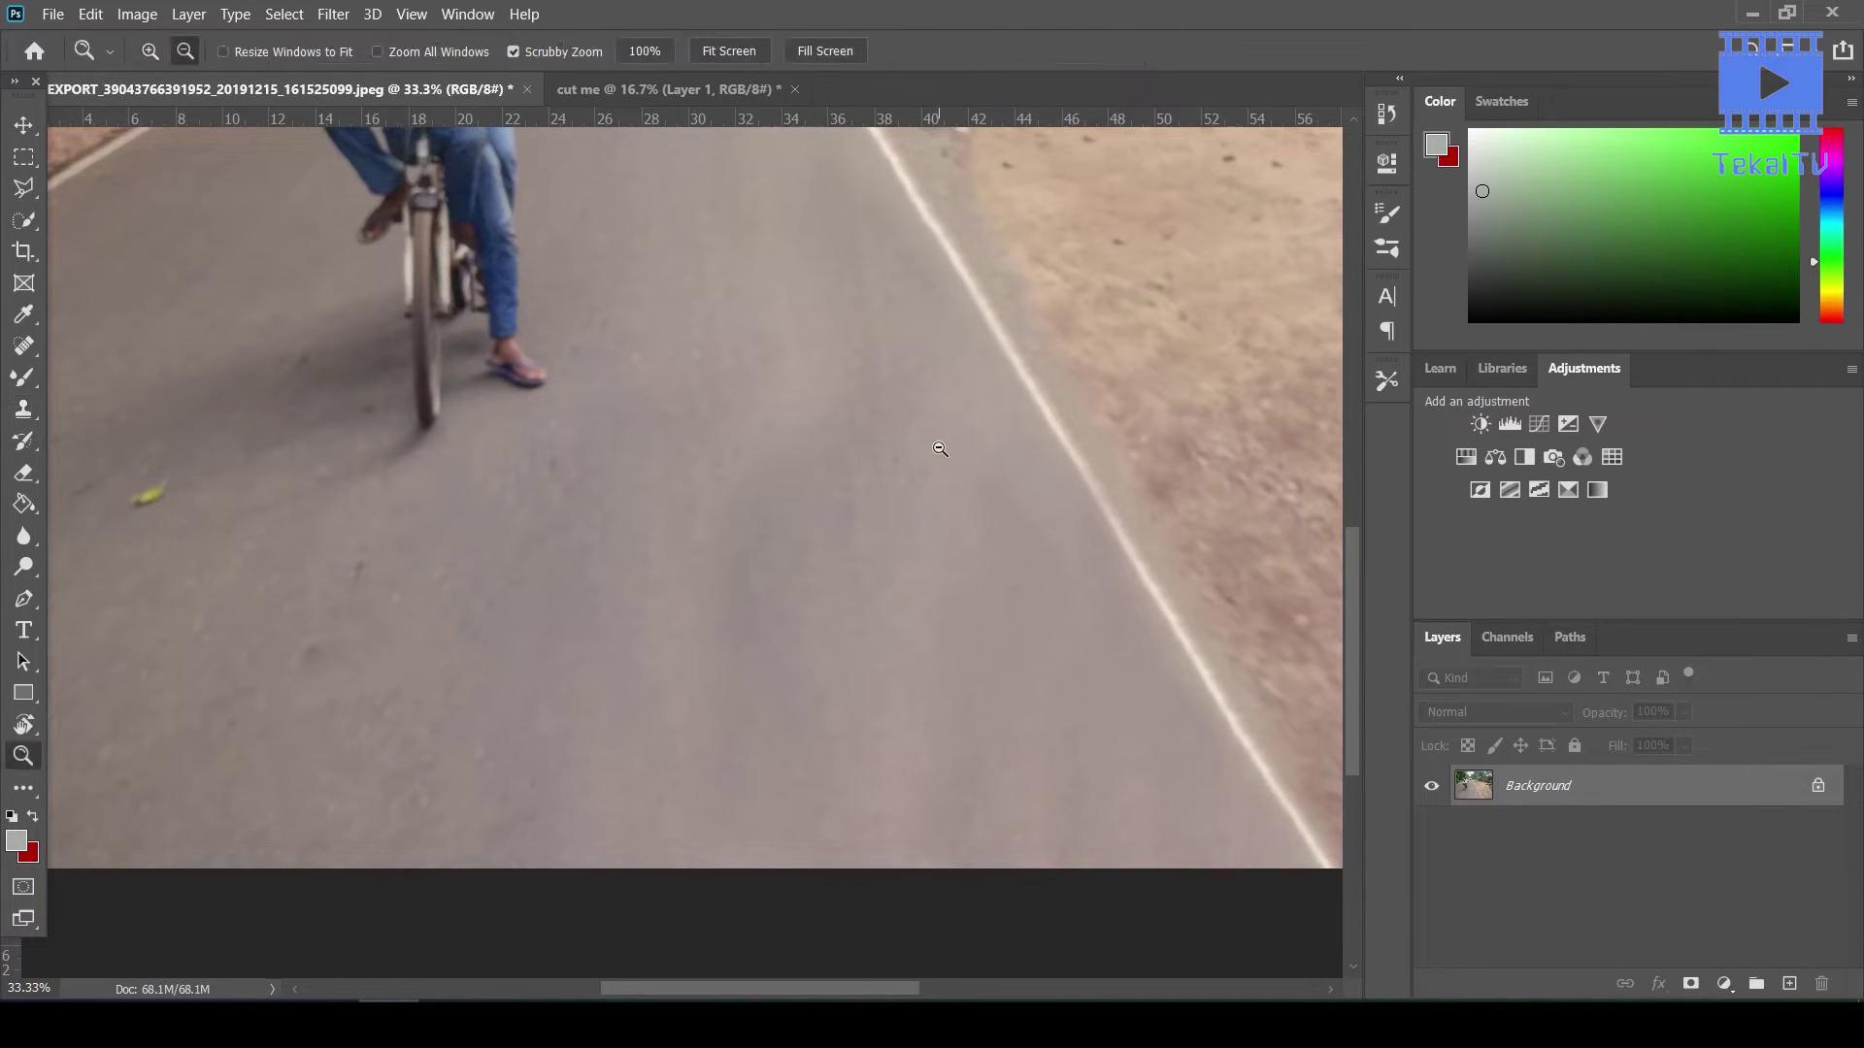
pyautogui.keyDown('alt'); pyautogui.click(939, 448); pyautogui.keyUp('alt')
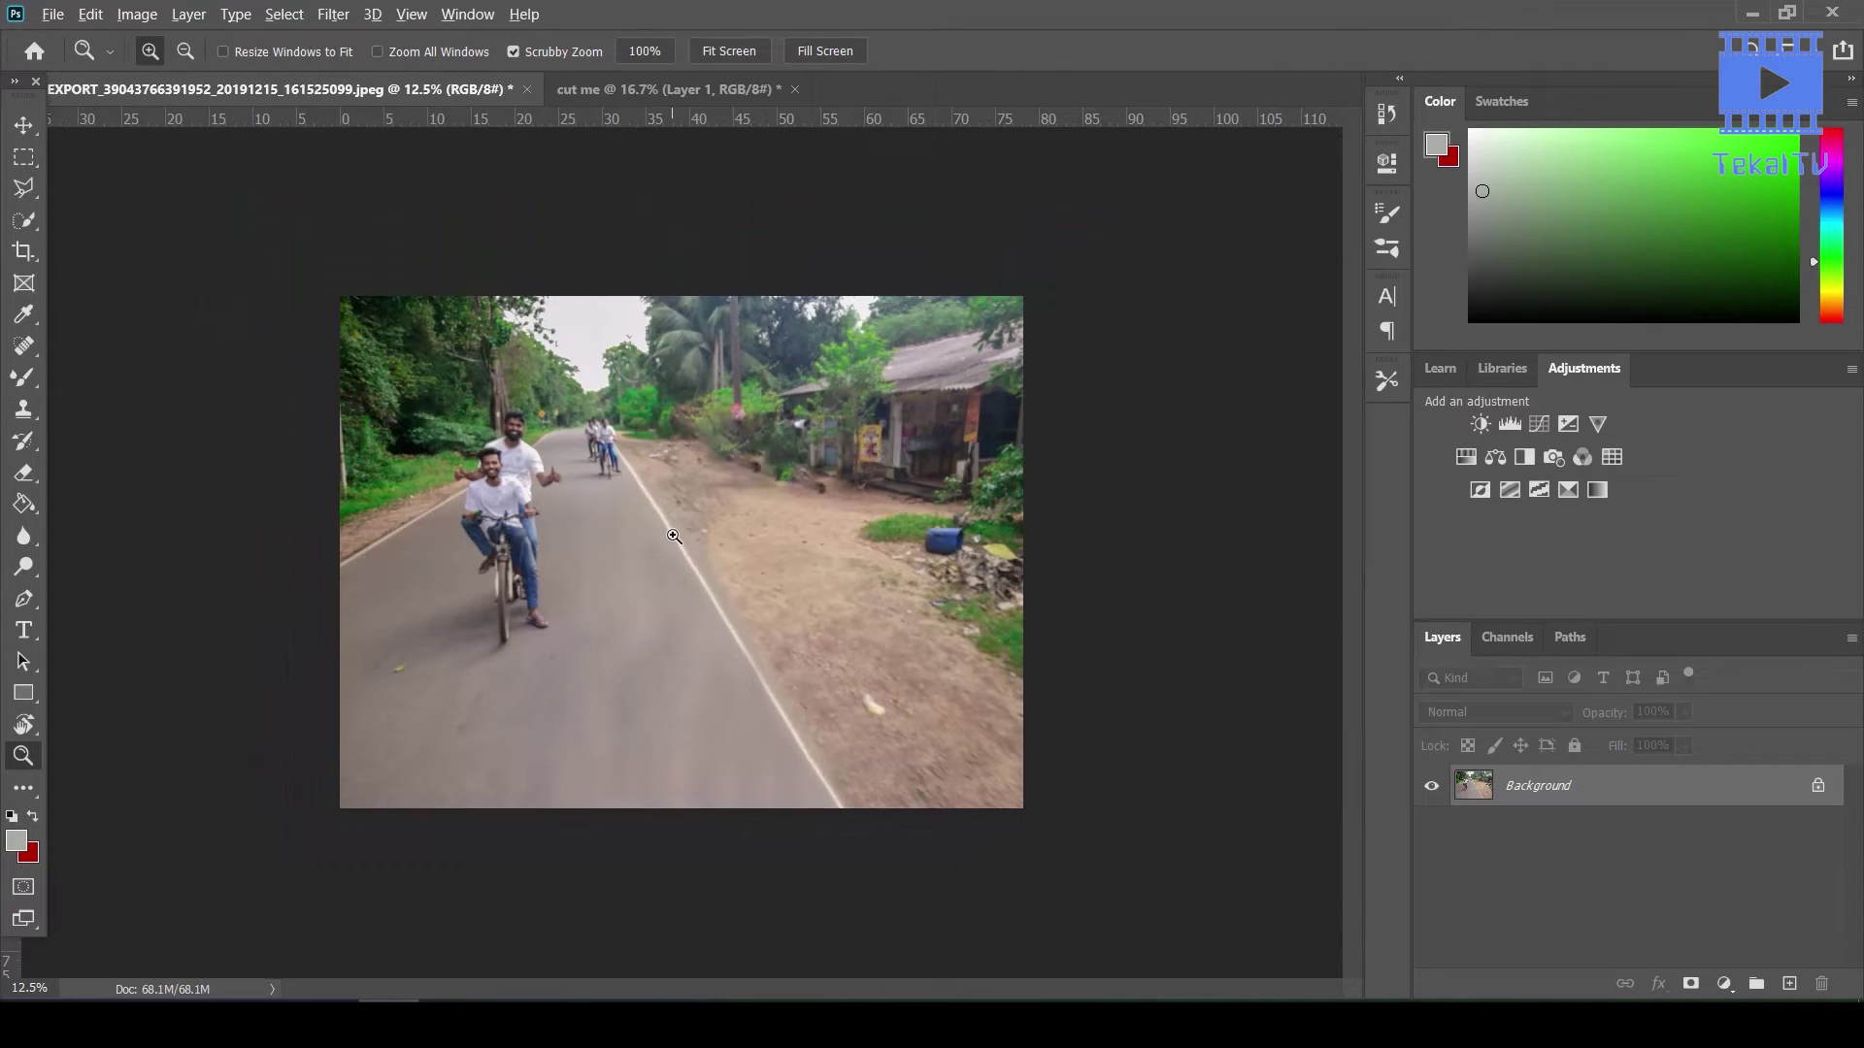
pyautogui.click(674, 536)
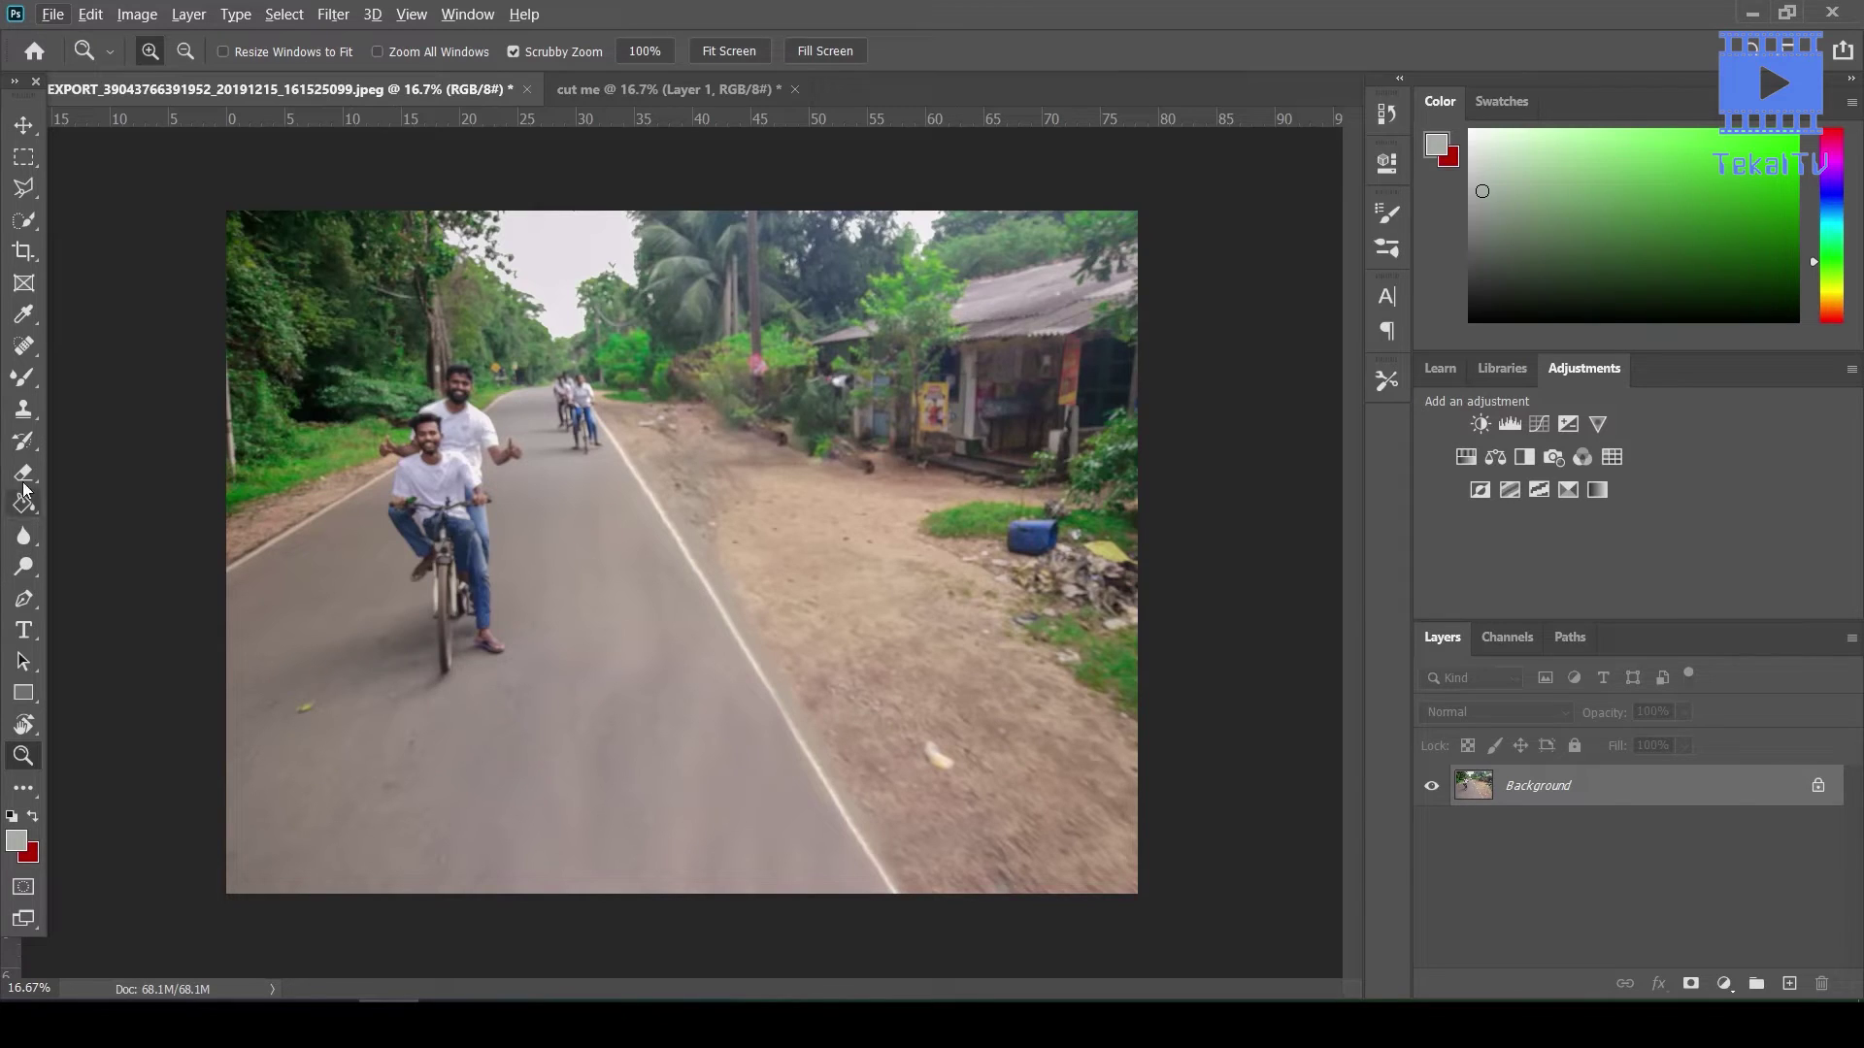
pyautogui.click(23, 408)
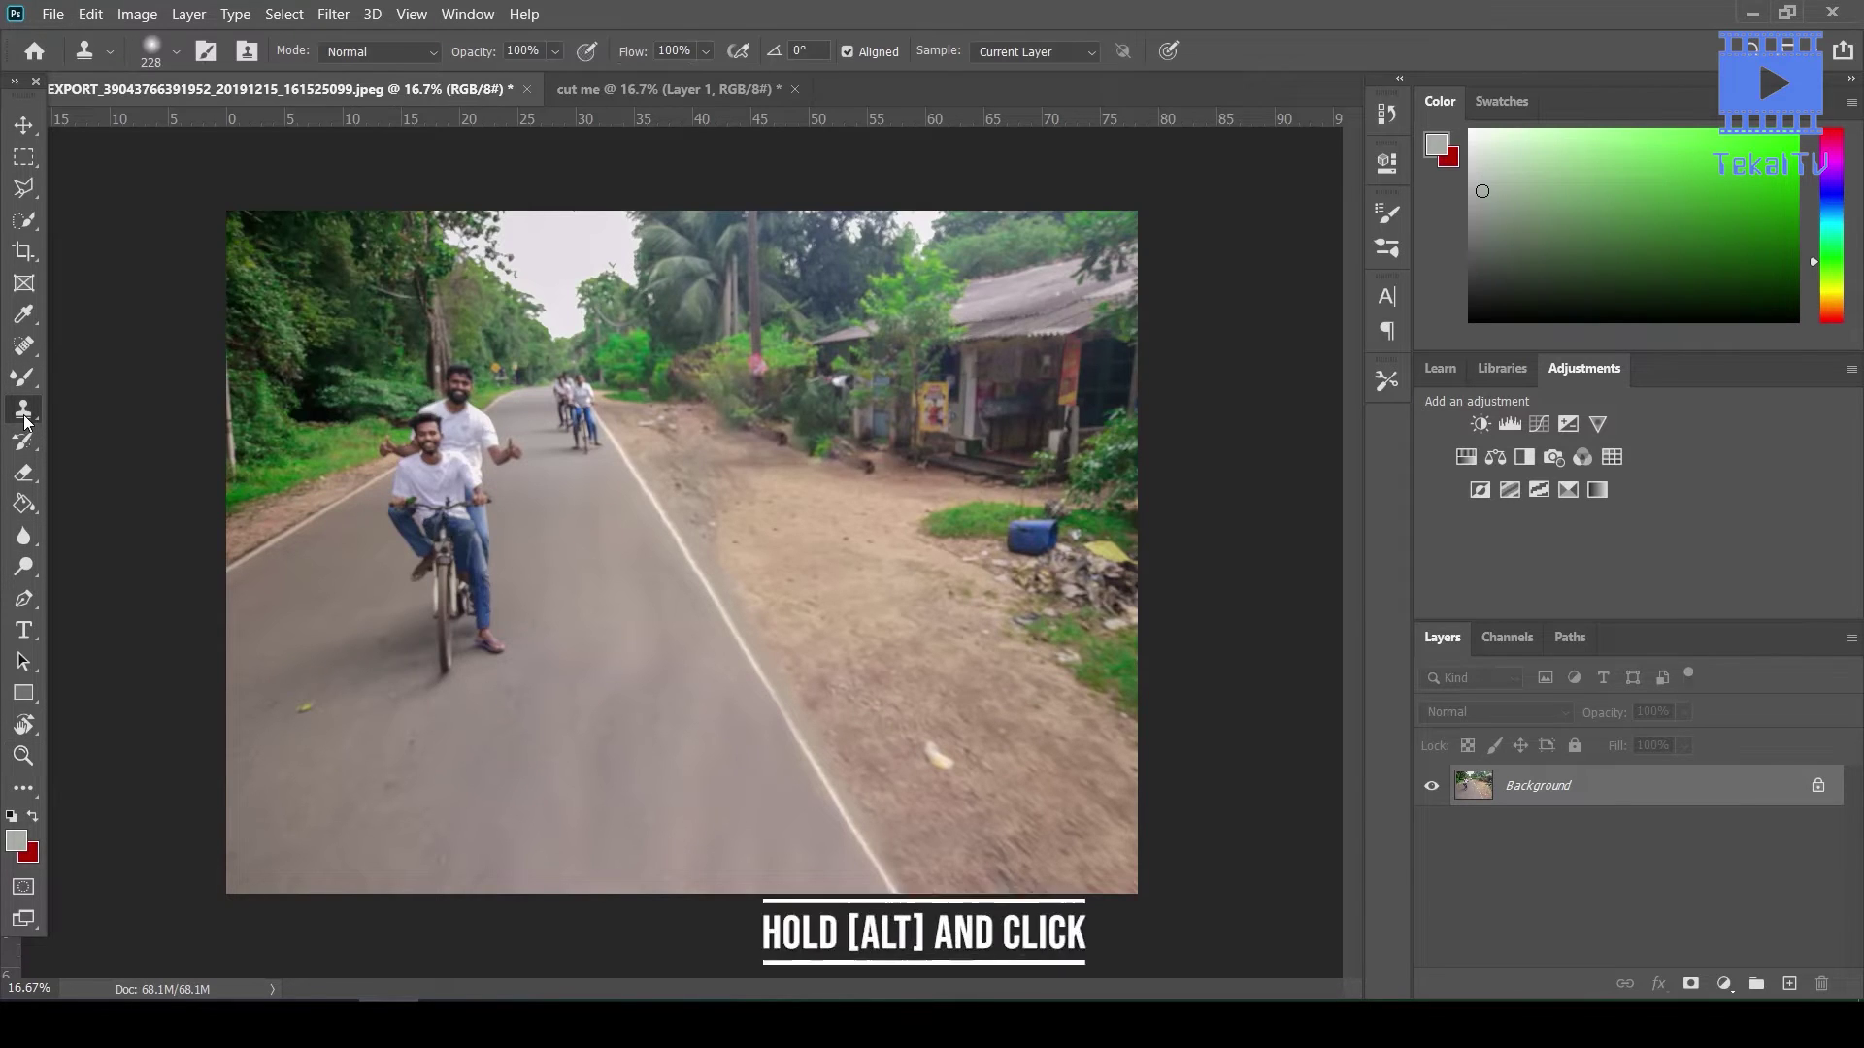
pyautogui.keyDown('alt'); pyautogui.click(977, 736); pyautogui.keyUp('alt')
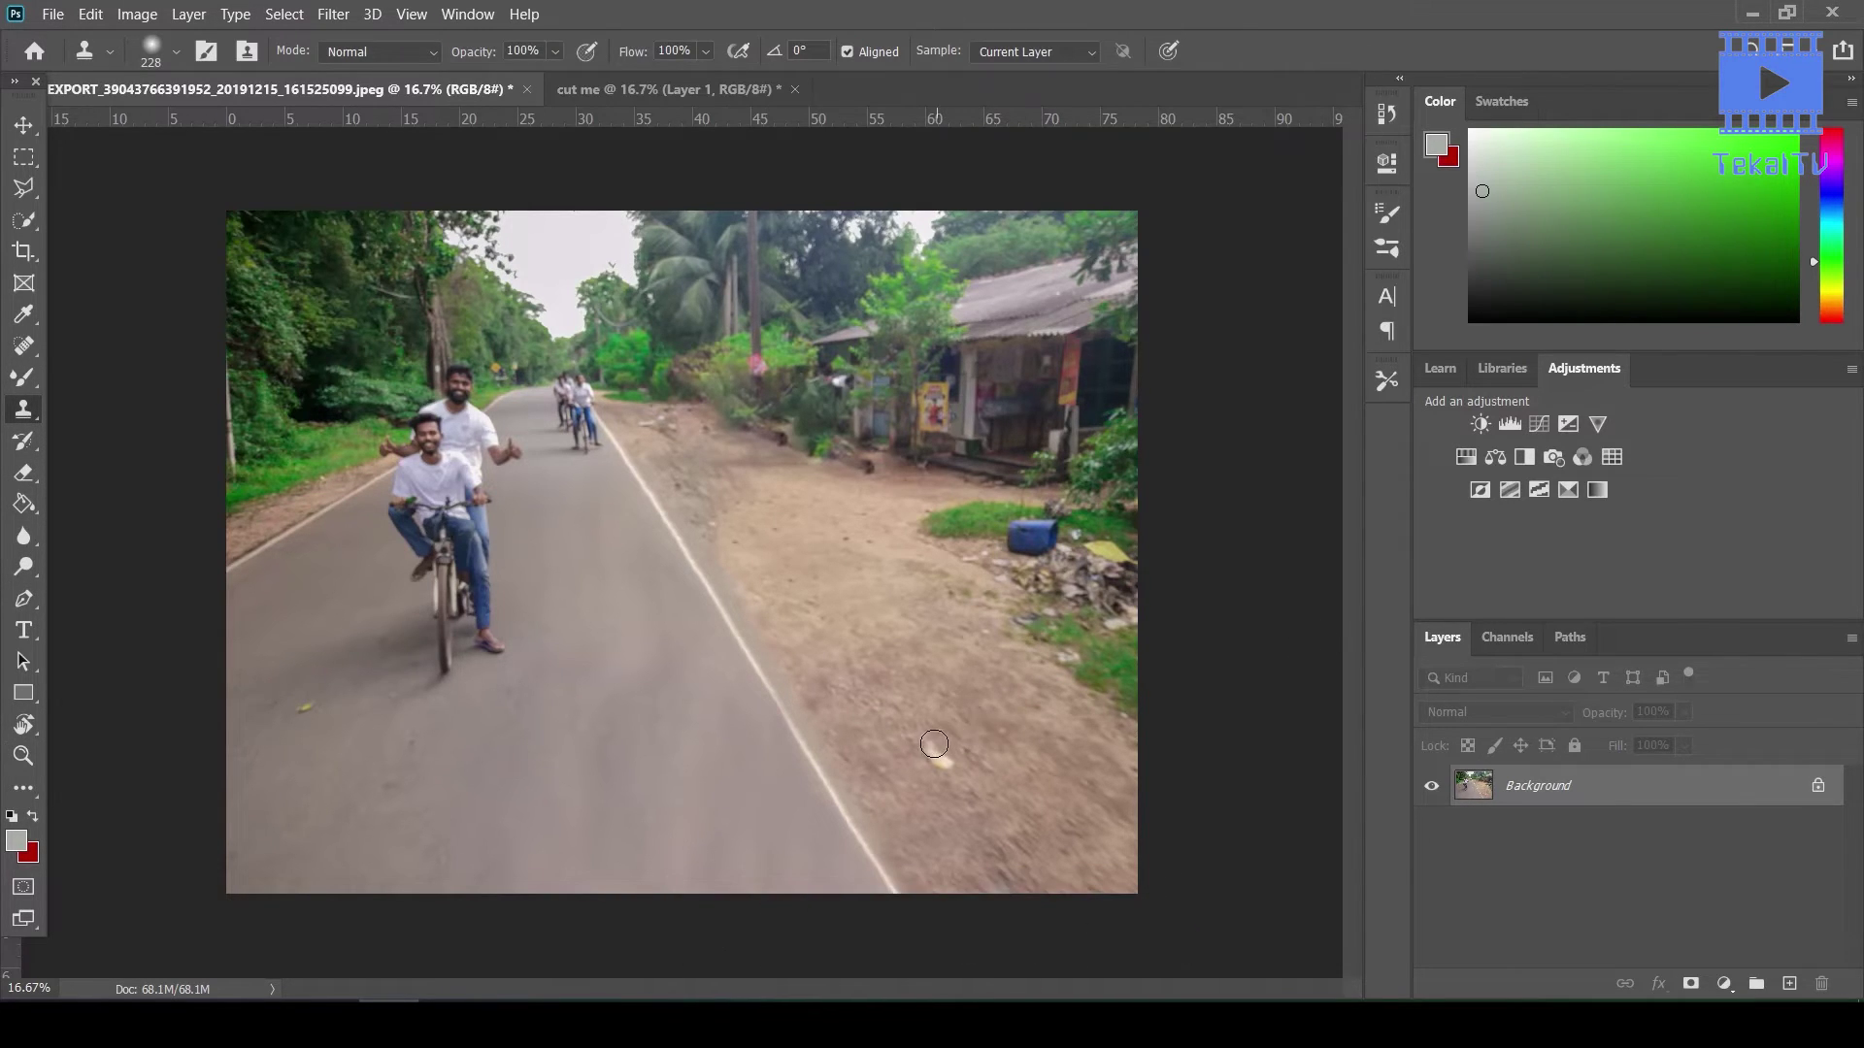
pyautogui.moveTo(934, 743); pyautogui.dragTo(946, 777)
# Content-Aware Fill a rectangle over the leftover debris on the dirt bank, then deselect
pyautogui.press('z')
pyautogui.keyDown('alt'); pyautogui.click(699, 548); pyautogui.keyUp('alt')
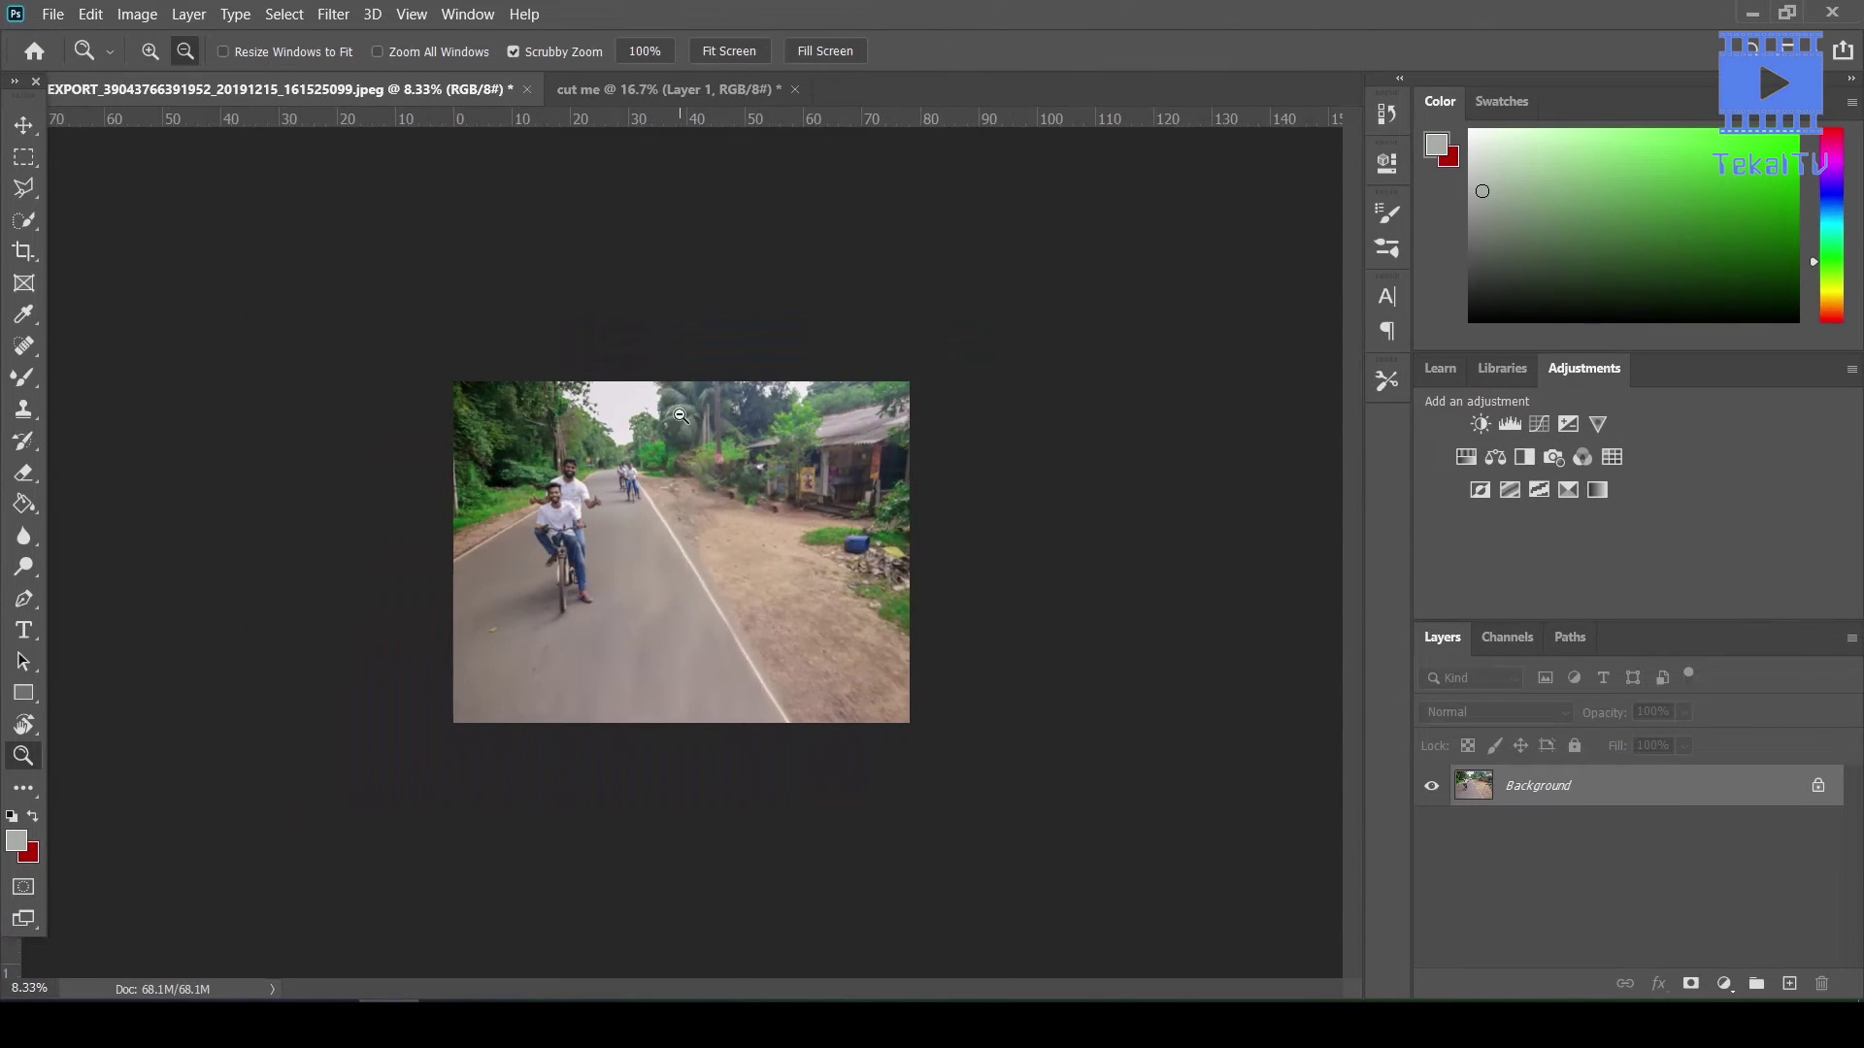
pyautogui.moveTo(688, 460); pyautogui.dragTo(55, 380)
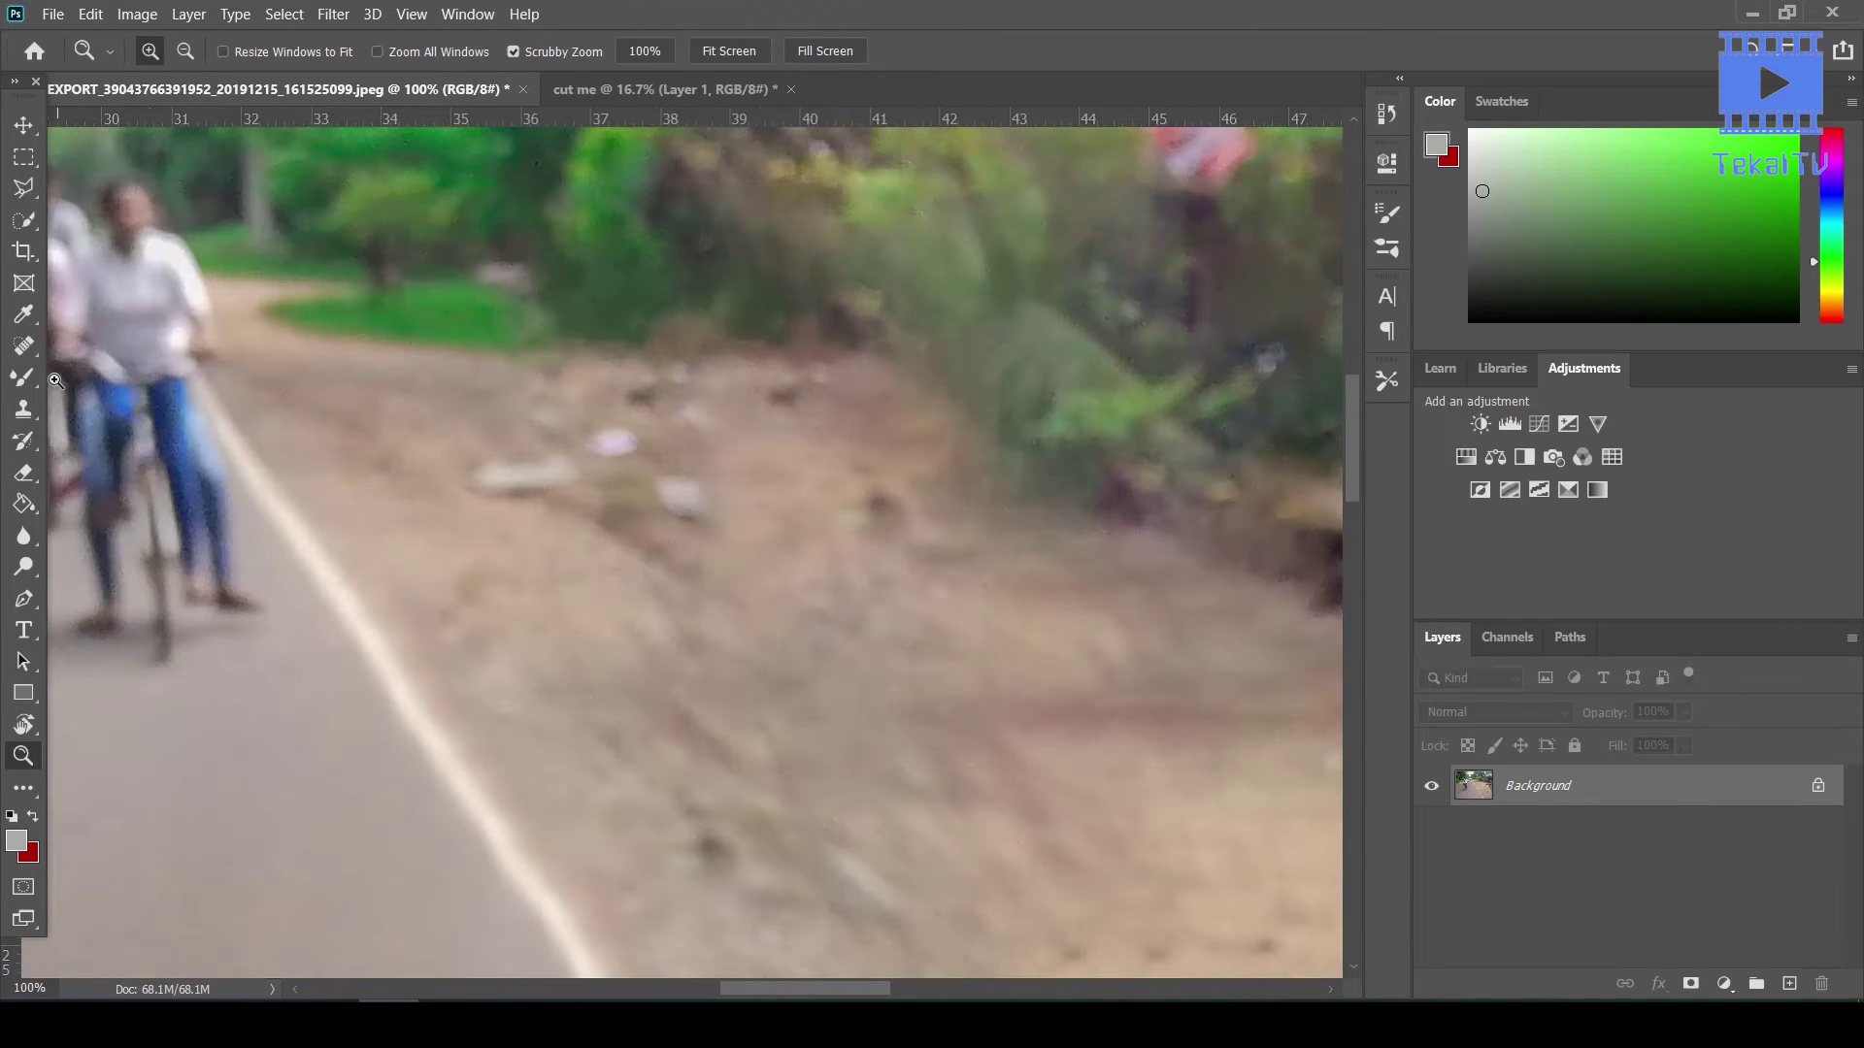
pyautogui.click(24, 156)
pyautogui.moveTo(435, 382); pyautogui.dragTo(851, 591)
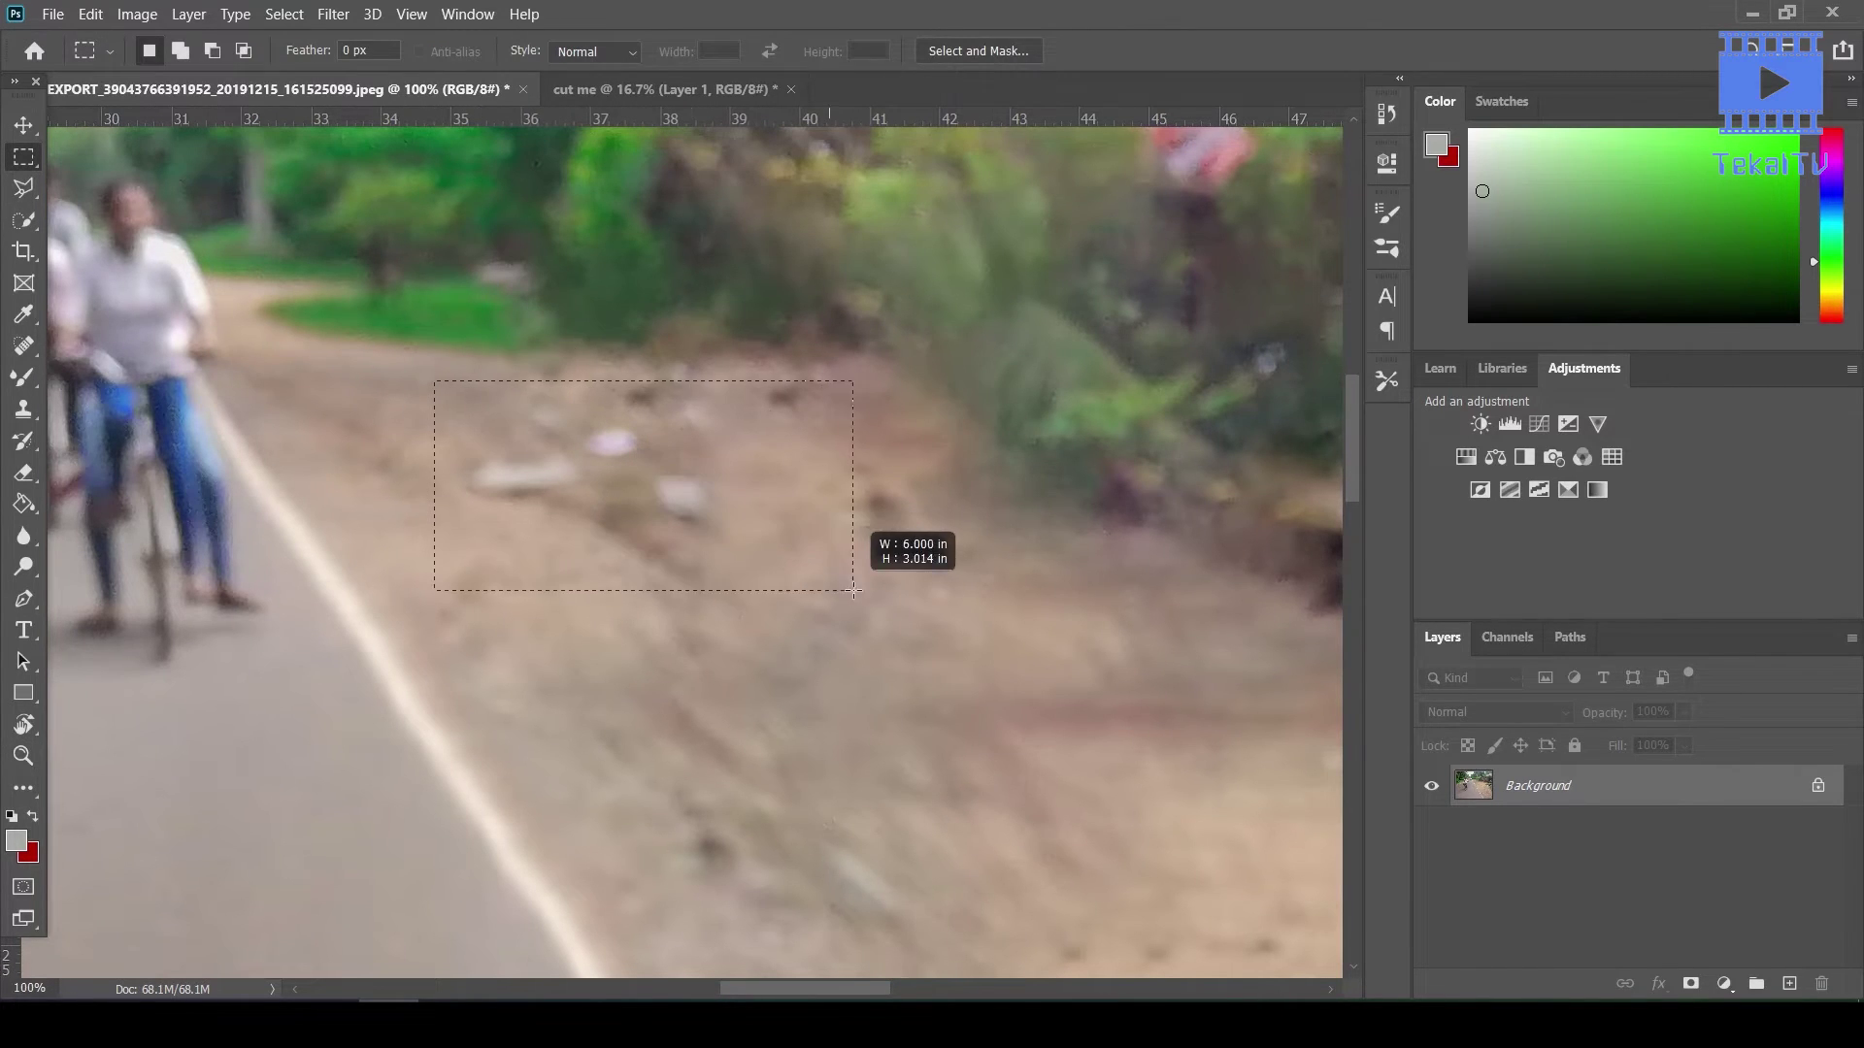
pyautogui.hotkey('shift', 'F5')
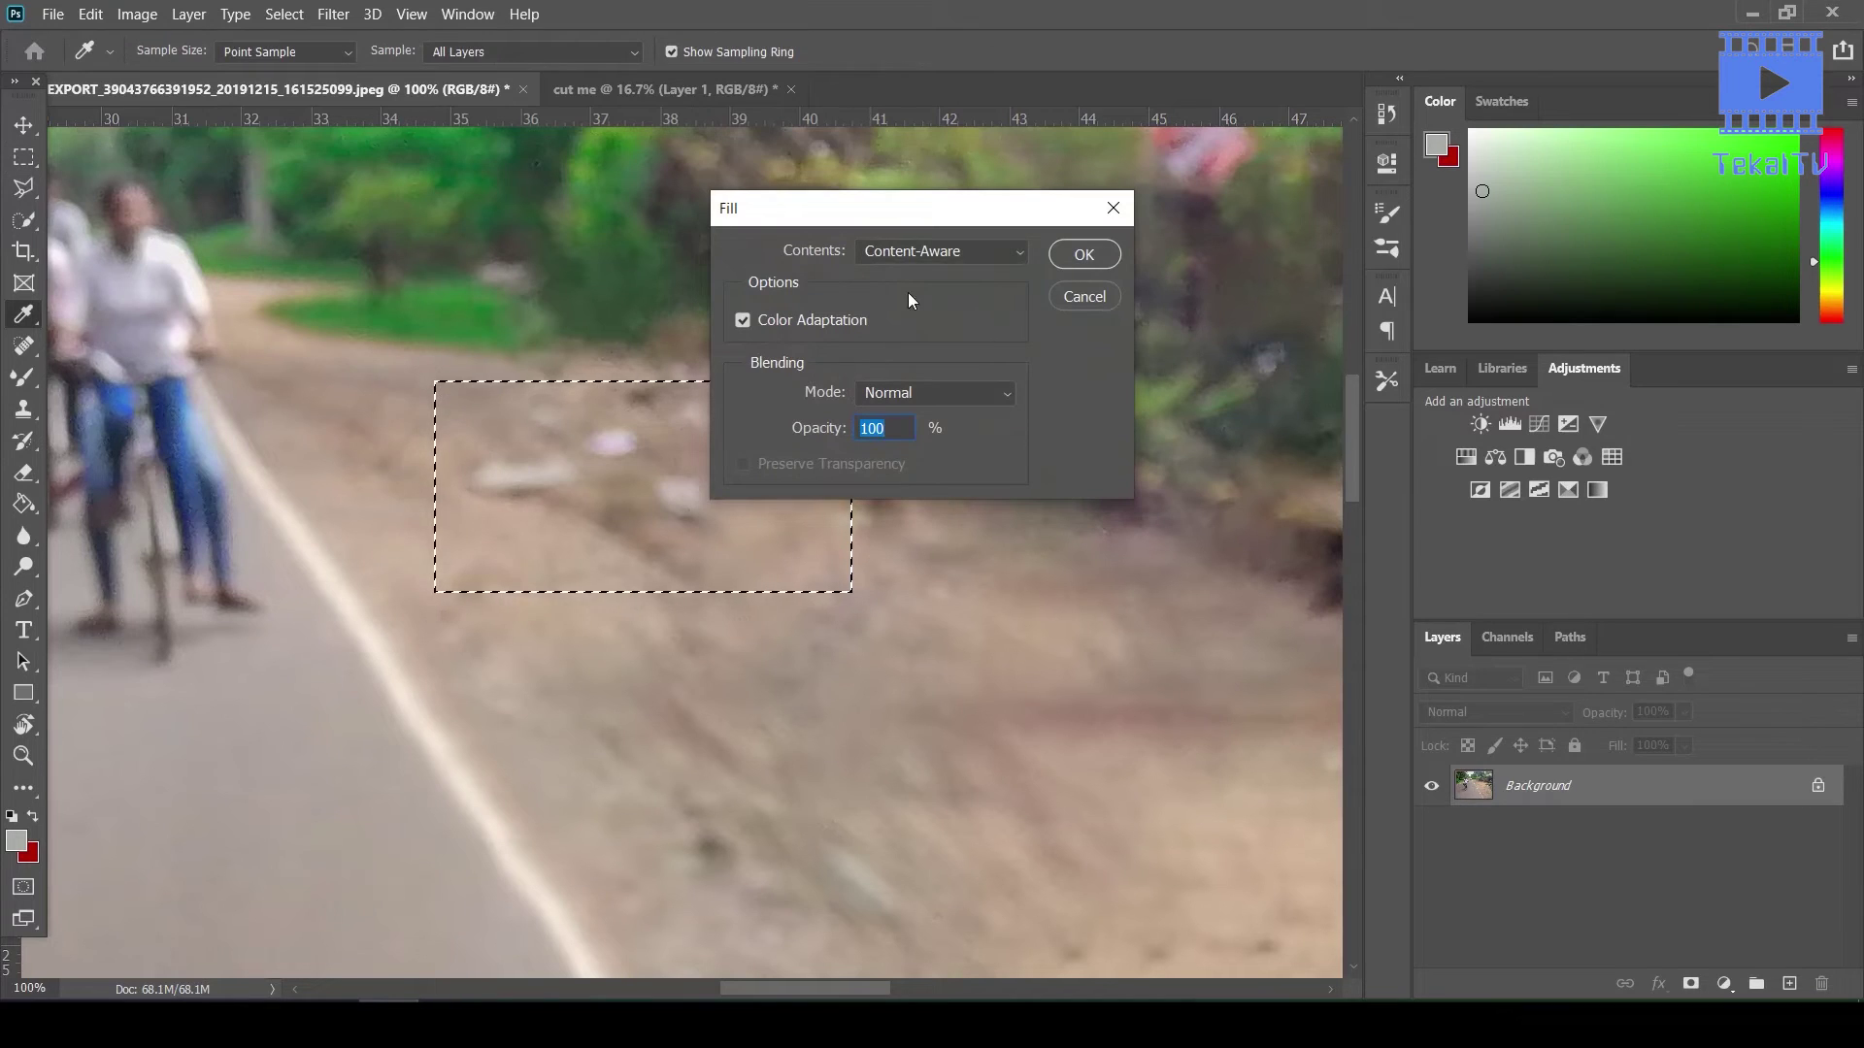
pyautogui.click(1083, 256)
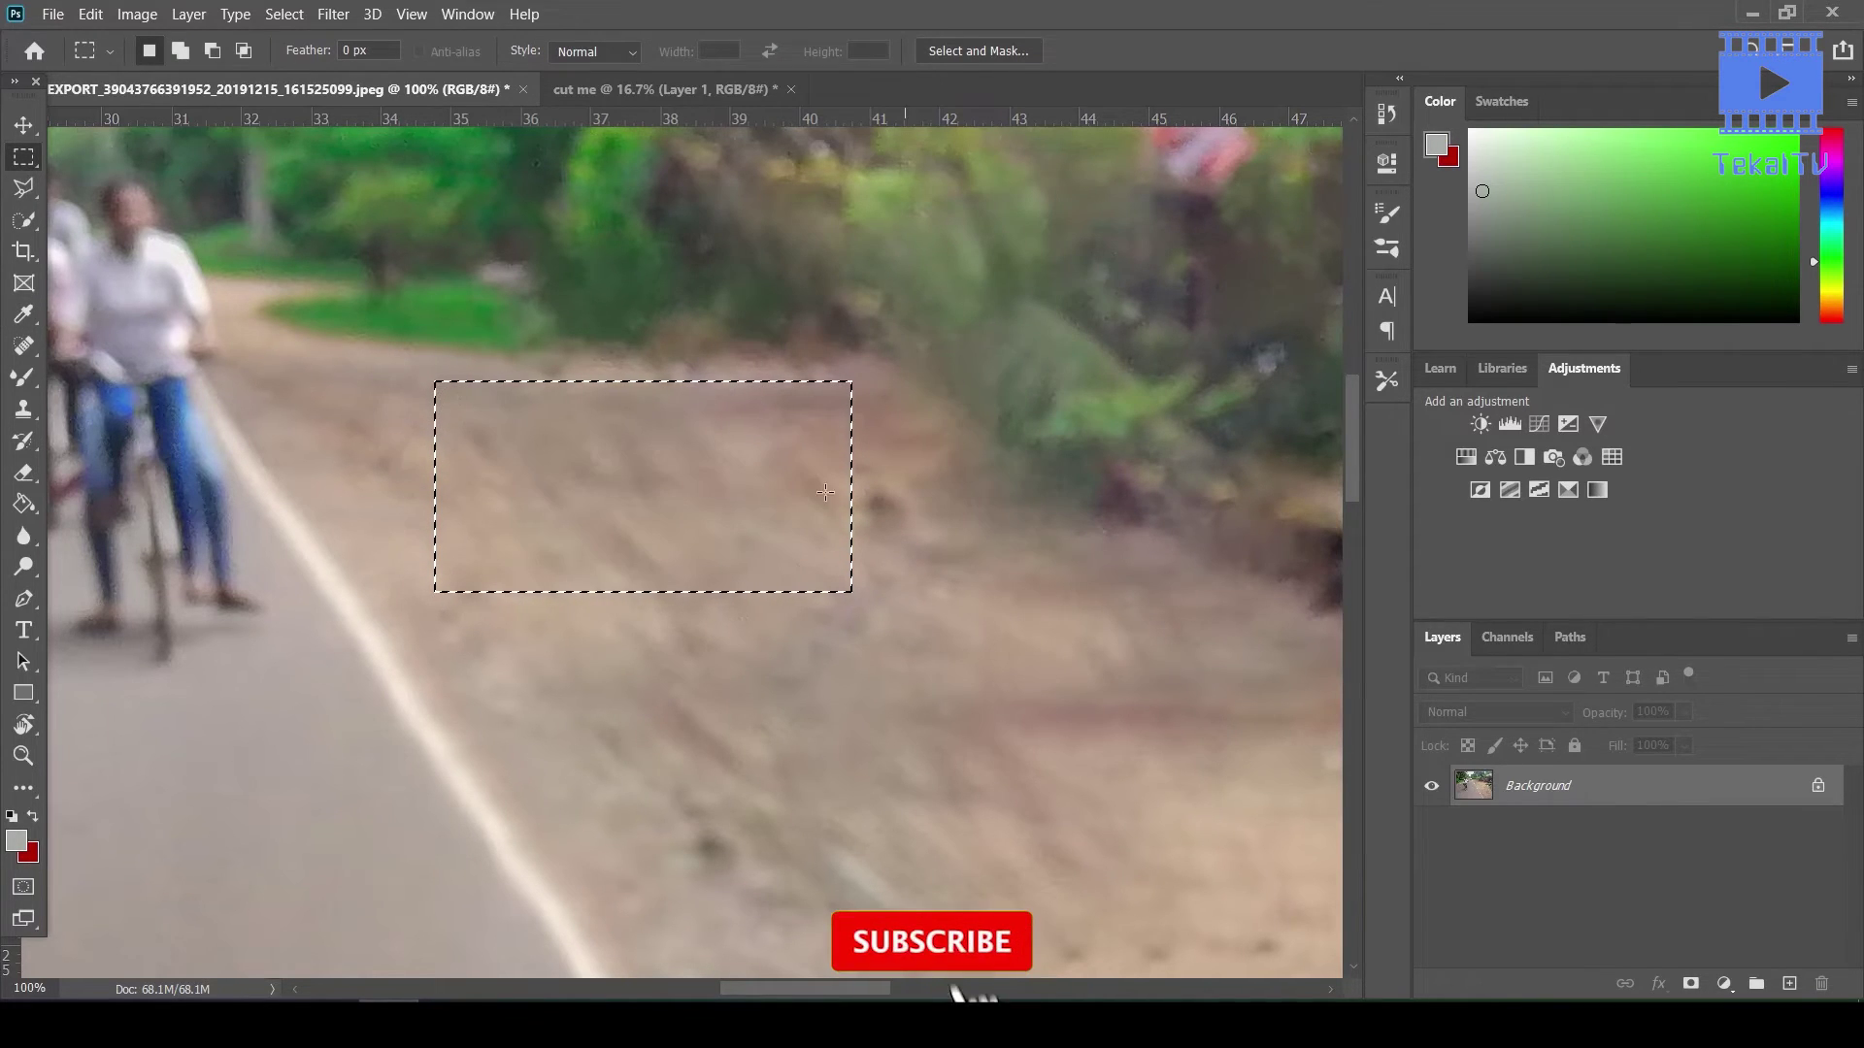
pyautogui.click(754, 488)
# Zoom out to show the whole cleaned street photo
pyautogui.scroll(1, 754, 487)
pyautogui.scroll(-4, 754, 488)
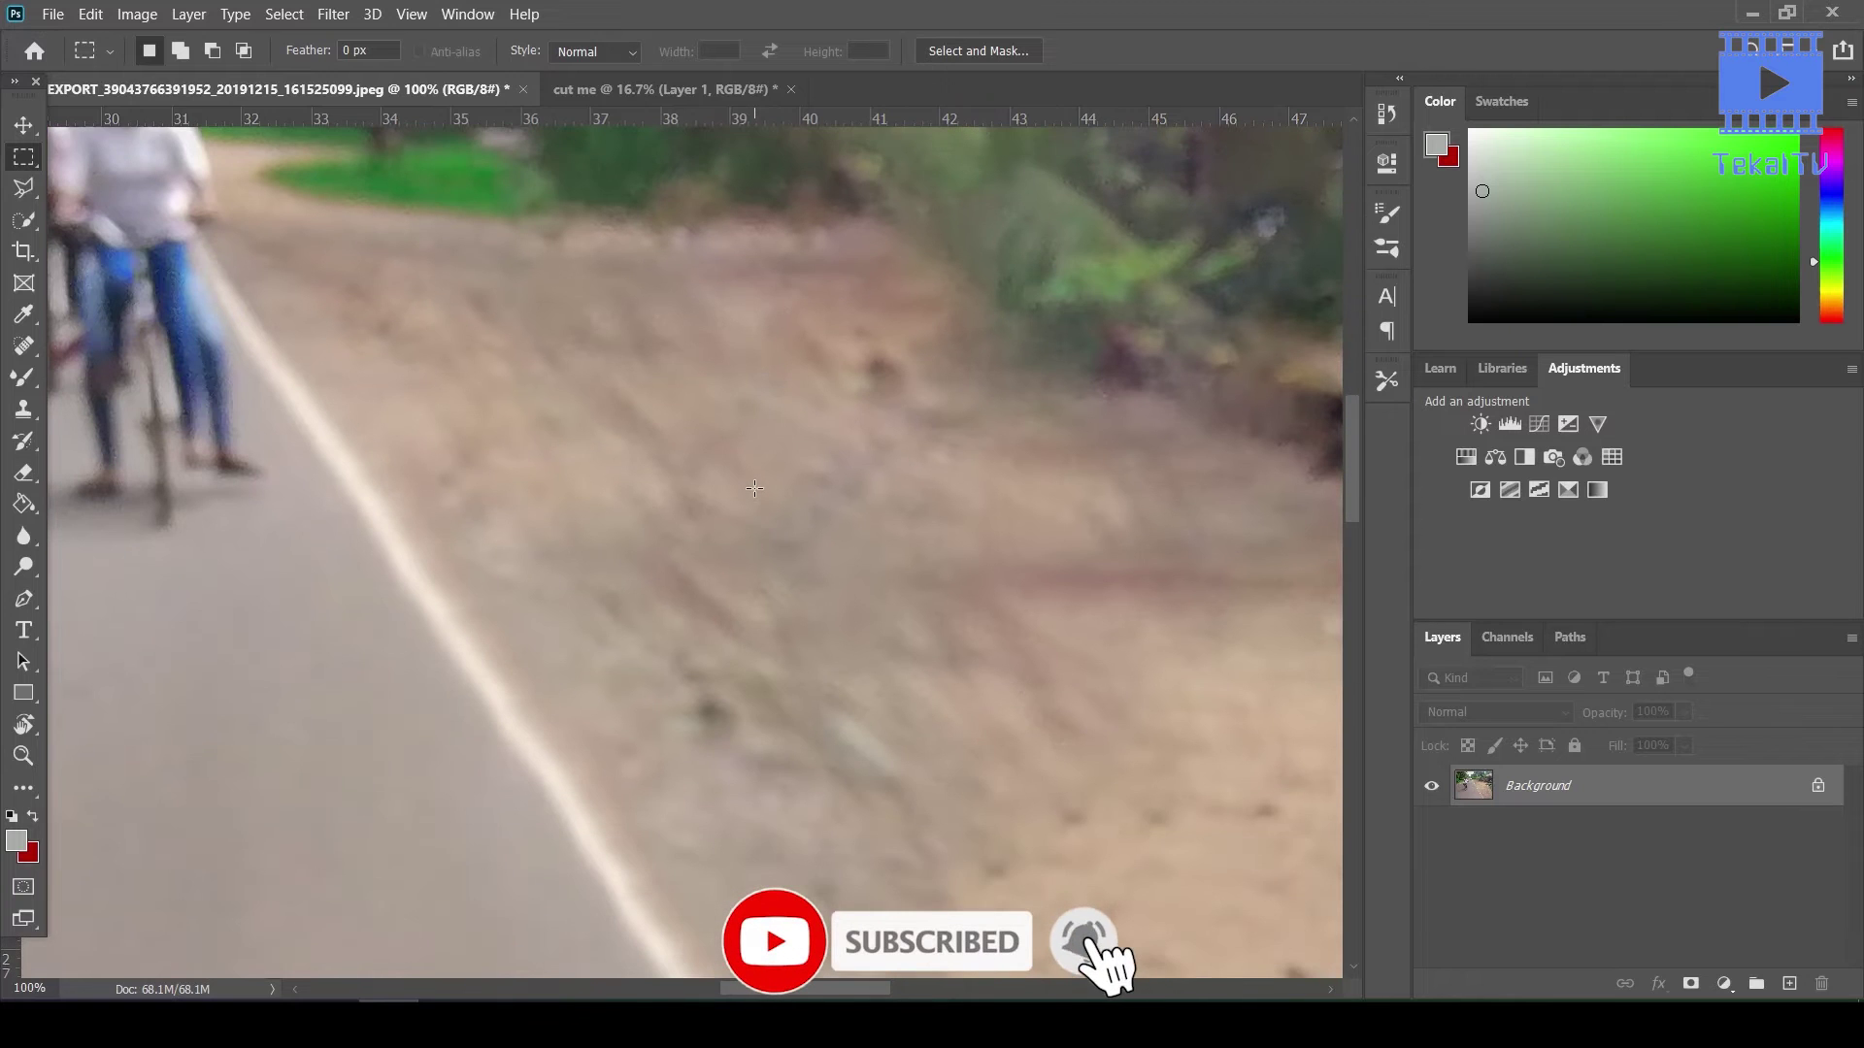
pyautogui.press('z')
pyautogui.keyDown('alt'); pyautogui.click(754, 487); pyautogui.keyUp('alt')
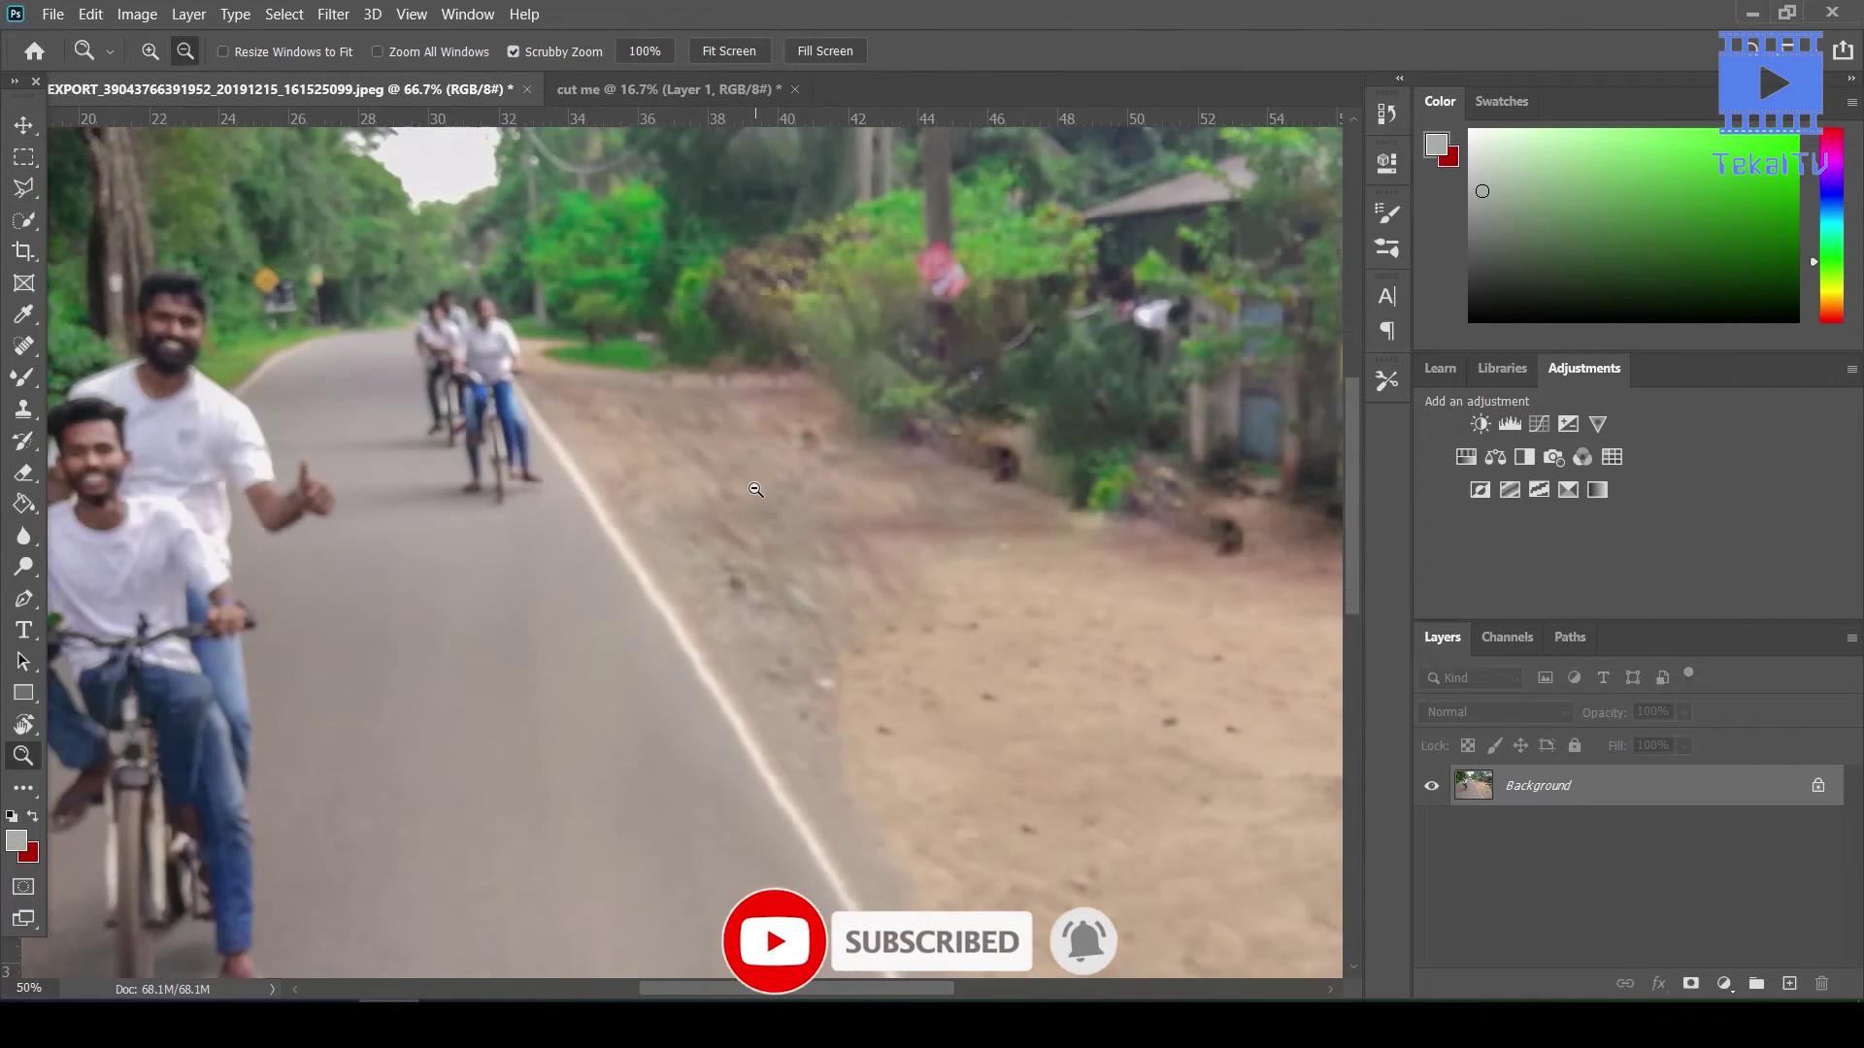
pyautogui.keyDown('alt'); pyautogui.click(754, 487); pyautogui.keyUp('alt')
pyautogui.keyDown('alt'); pyautogui.click(755, 488); pyautogui.keyUp('alt')
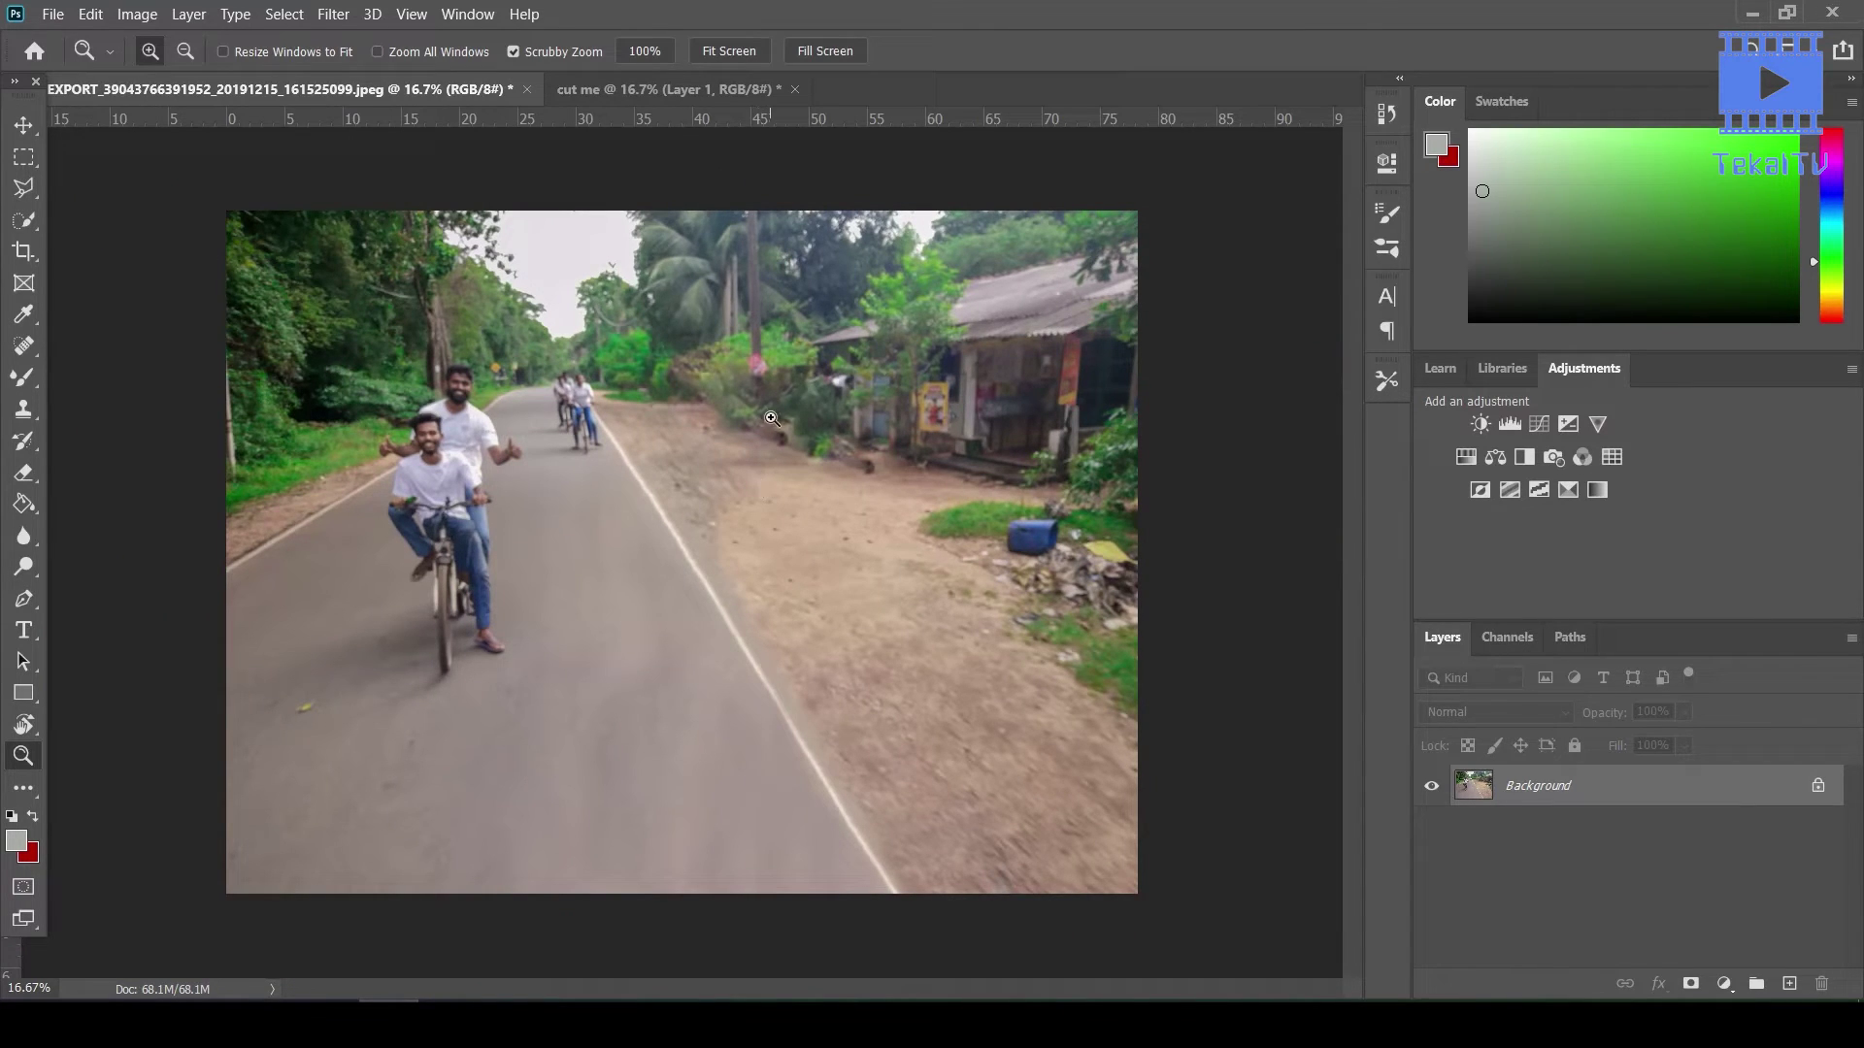
# Drag the cut-out selfie from 'cut me' into the road photo with the Move tool
pyautogui.click(649, 95)
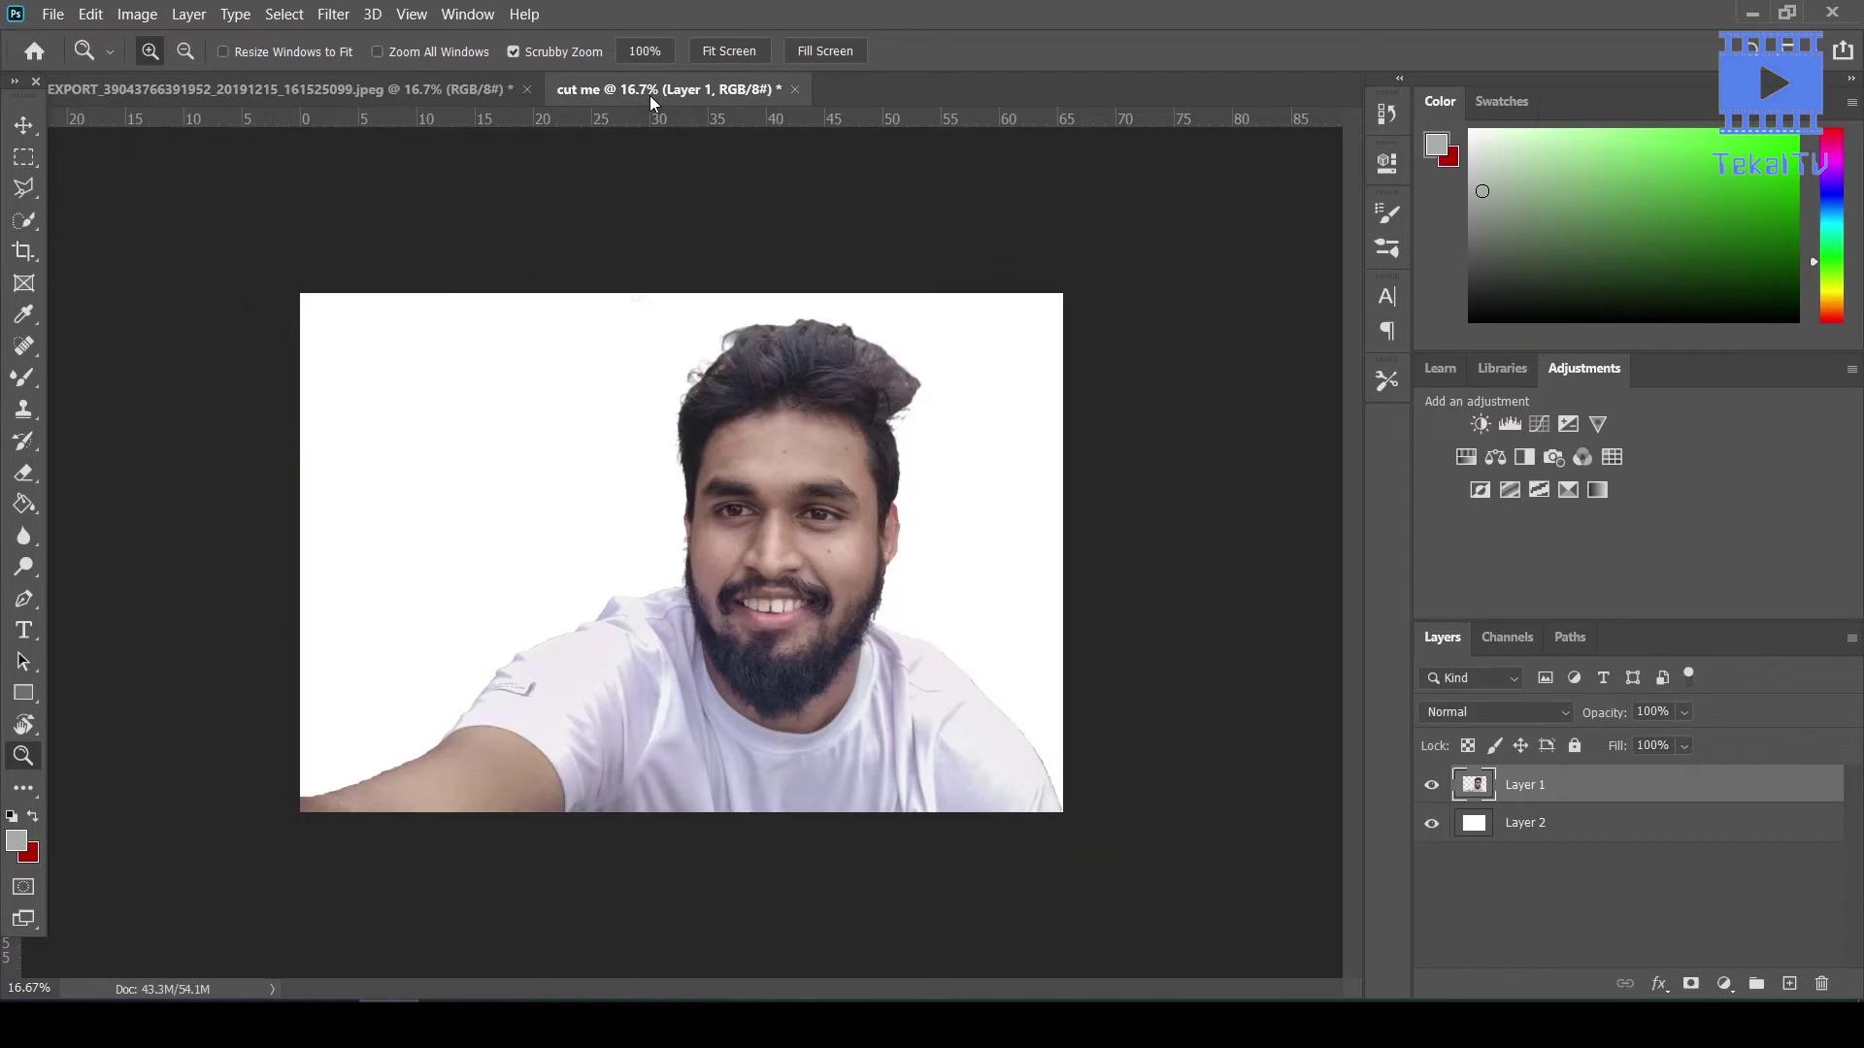
pyautogui.click(23, 124)
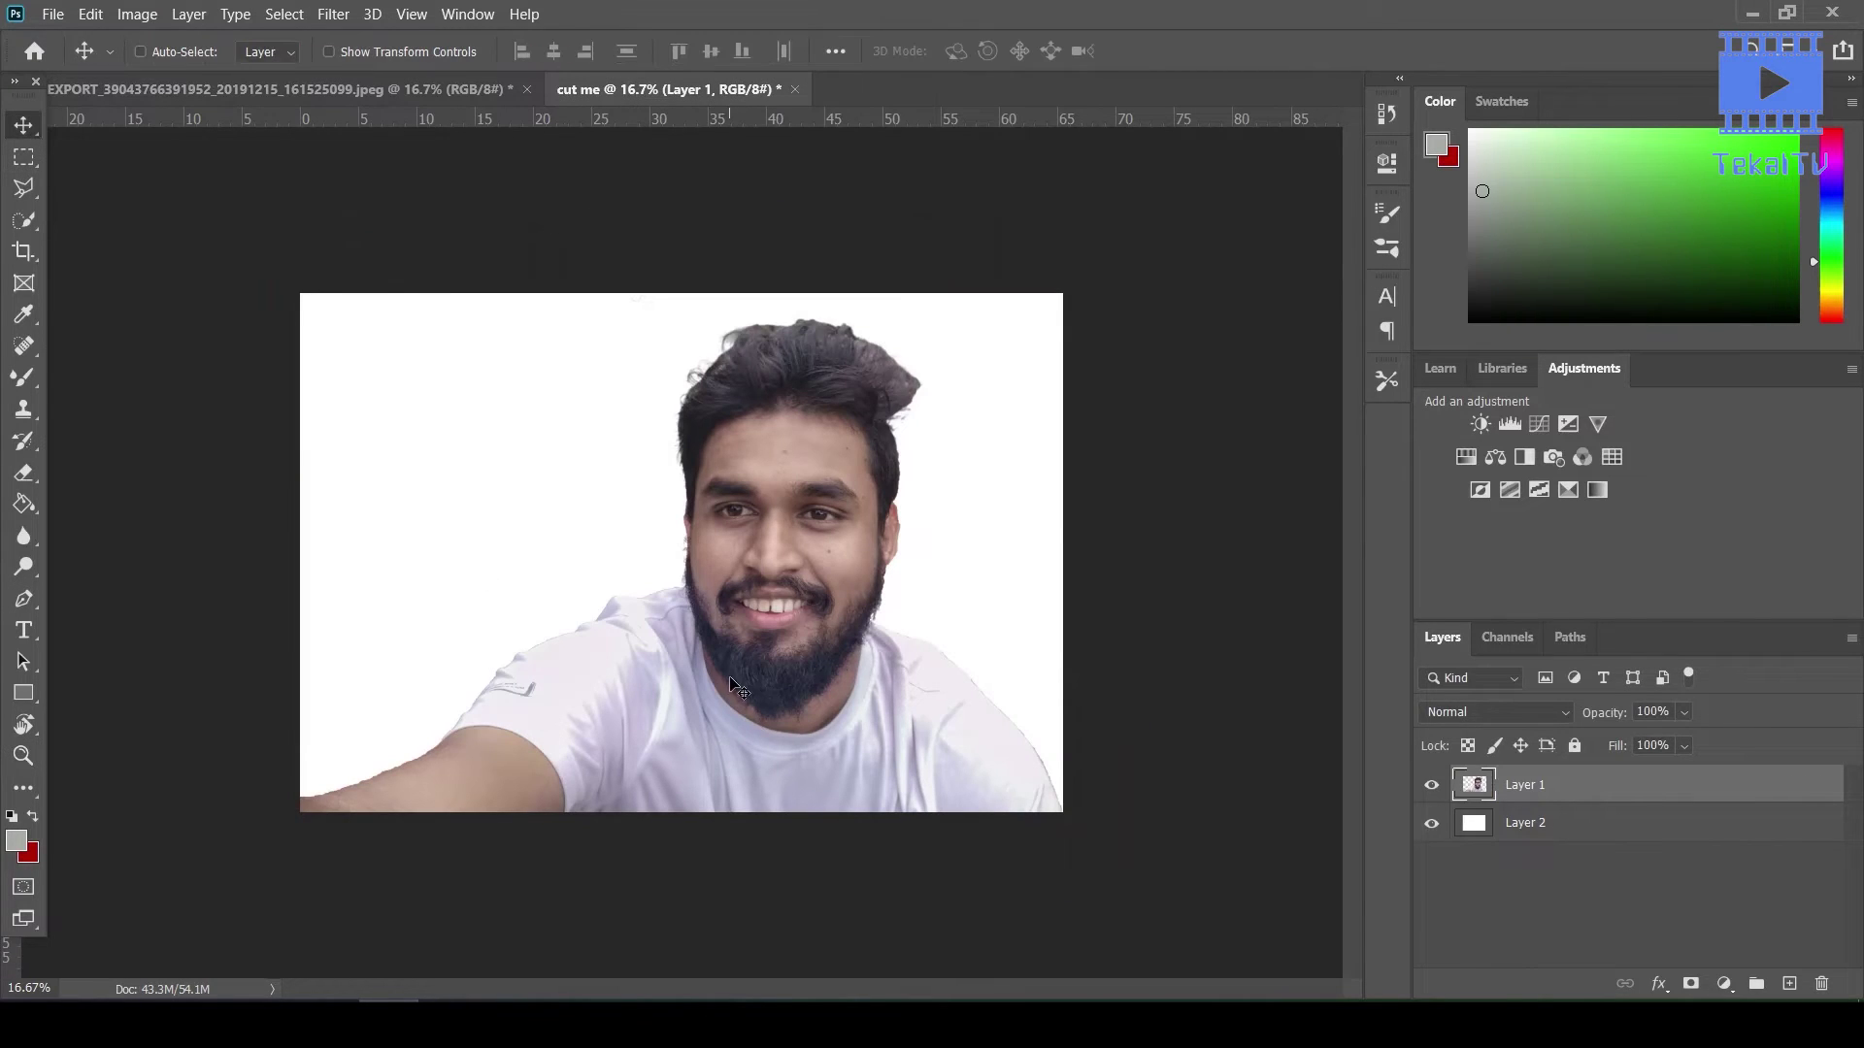
pyautogui.moveTo(739, 689)
pyautogui.mouseDown()
pyautogui.moveTo(270, 91)
pyautogui.moveTo(556, 638)
pyautogui.moveTo(776, 599)
pyautogui.moveTo(656, 719)
pyautogui.mouseUp()
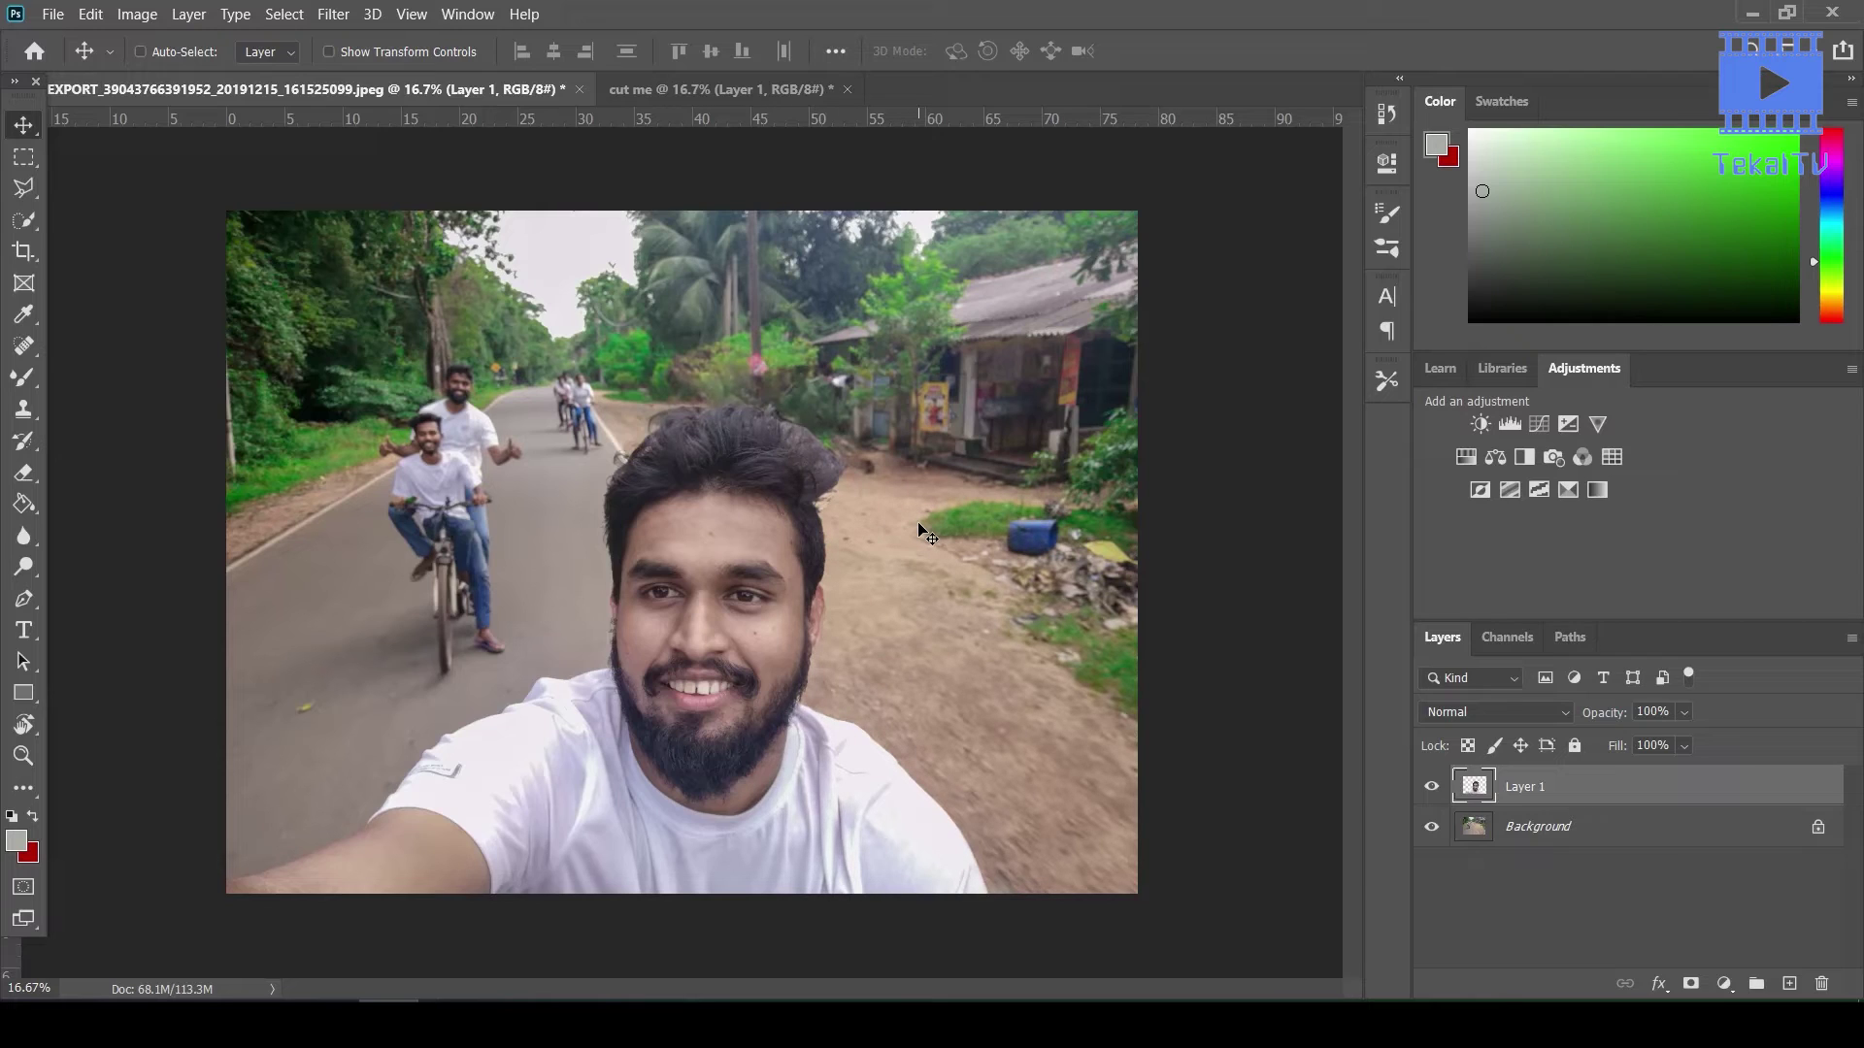
# Convert the selfie Layer 1 and the unlocked road photo Layer 0 to Smart Objects
pyautogui.rightClick(1531, 787)
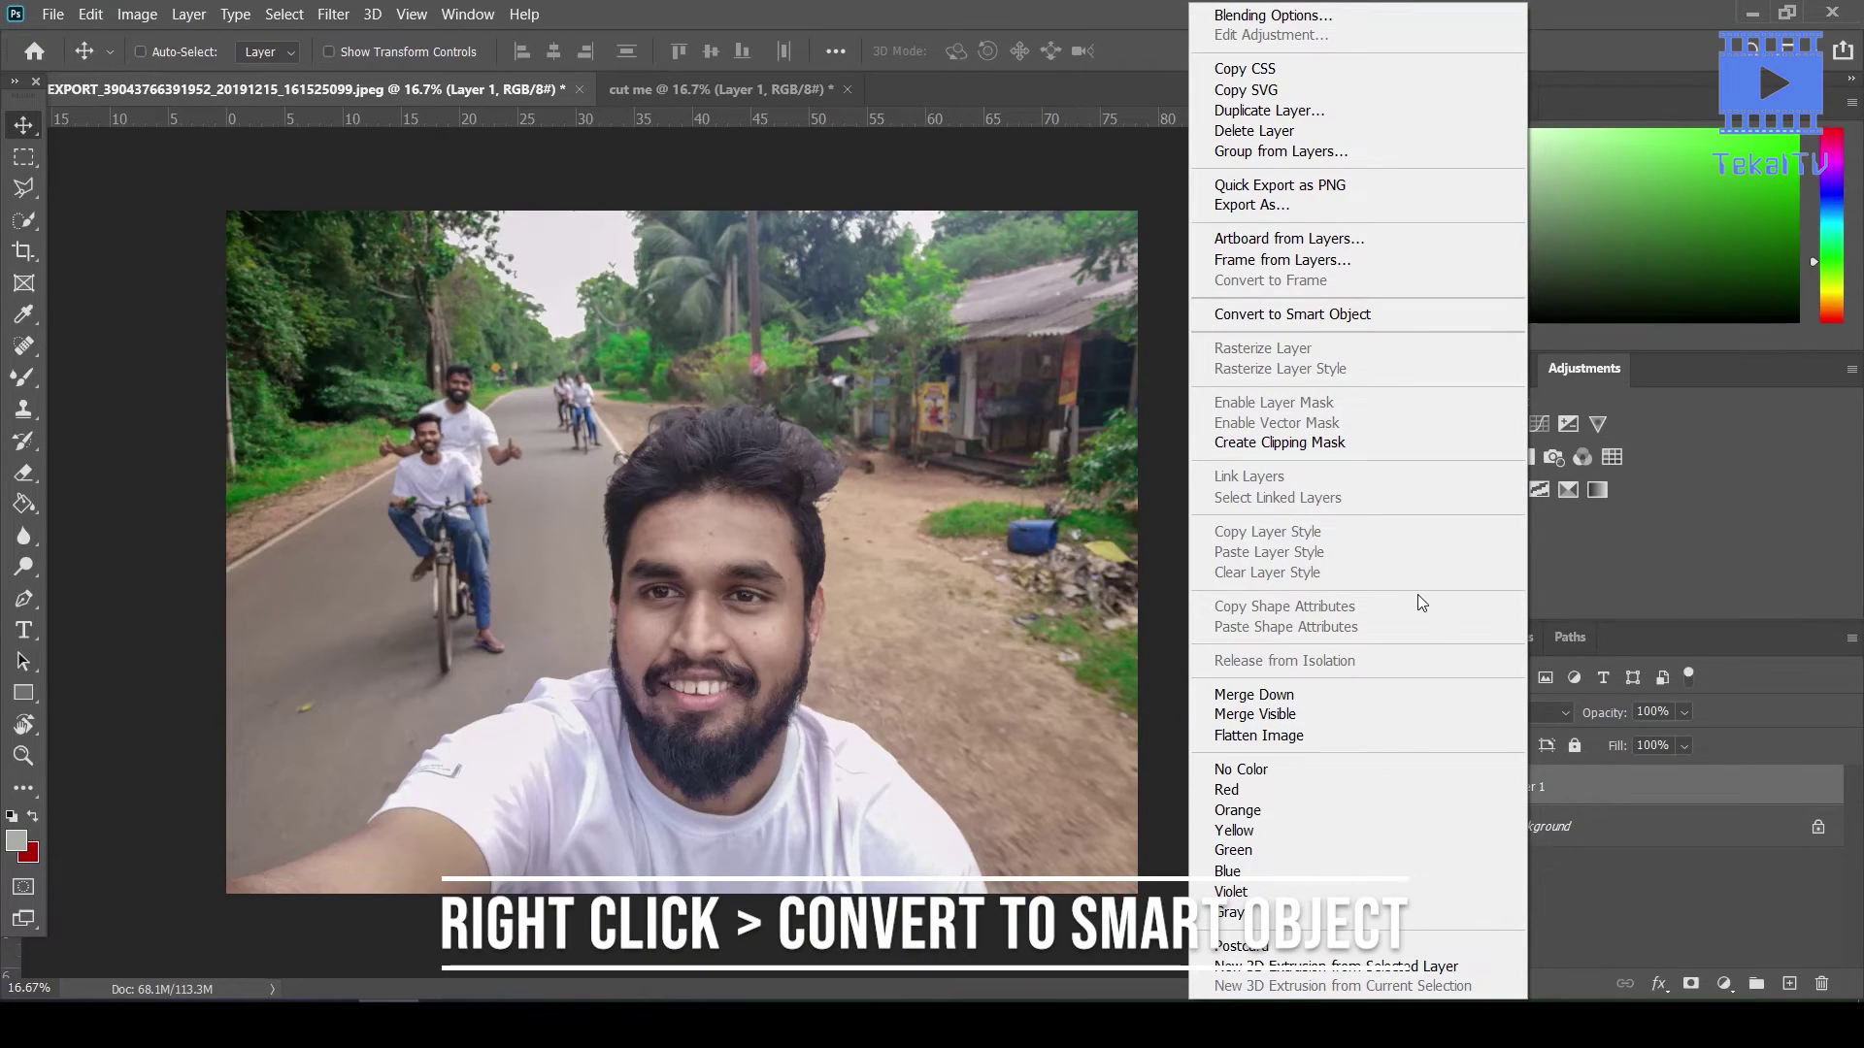
pyautogui.click(1331, 315)
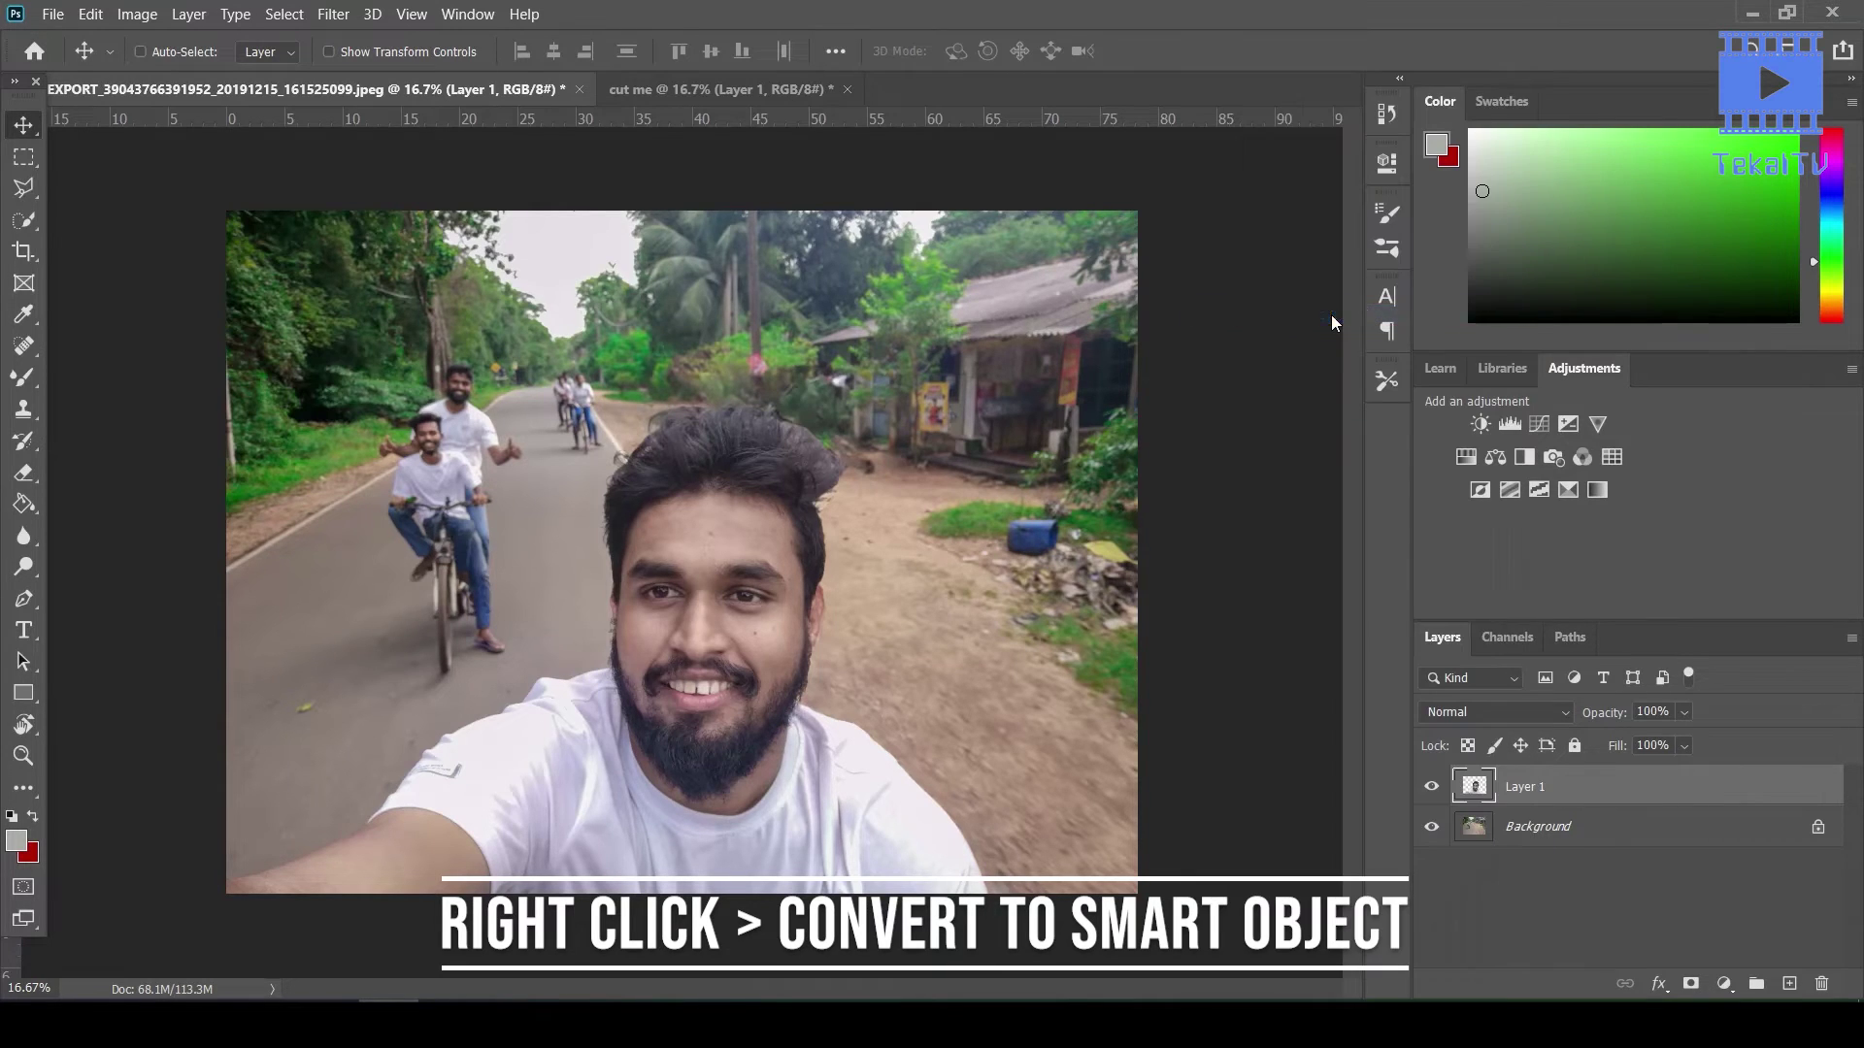
pyautogui.click(1818, 828)
pyautogui.rightClick(1528, 837)
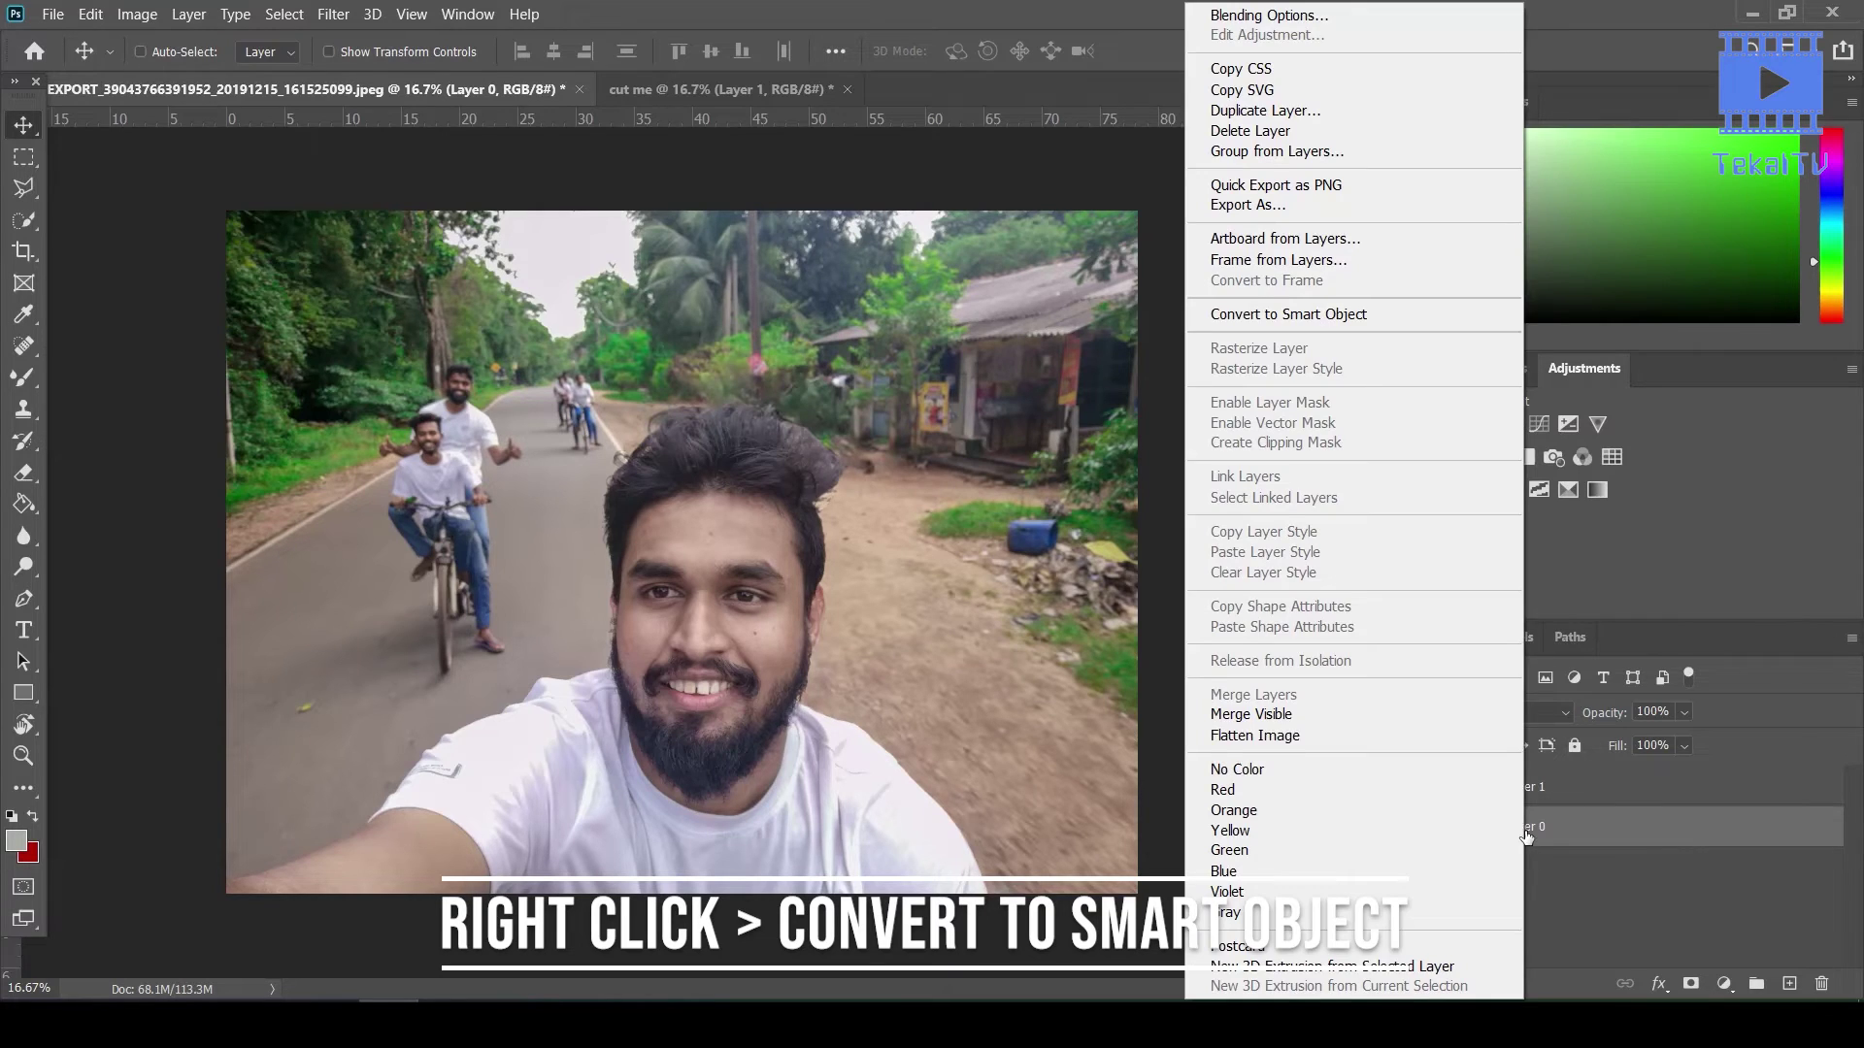
pyautogui.click(1339, 314)
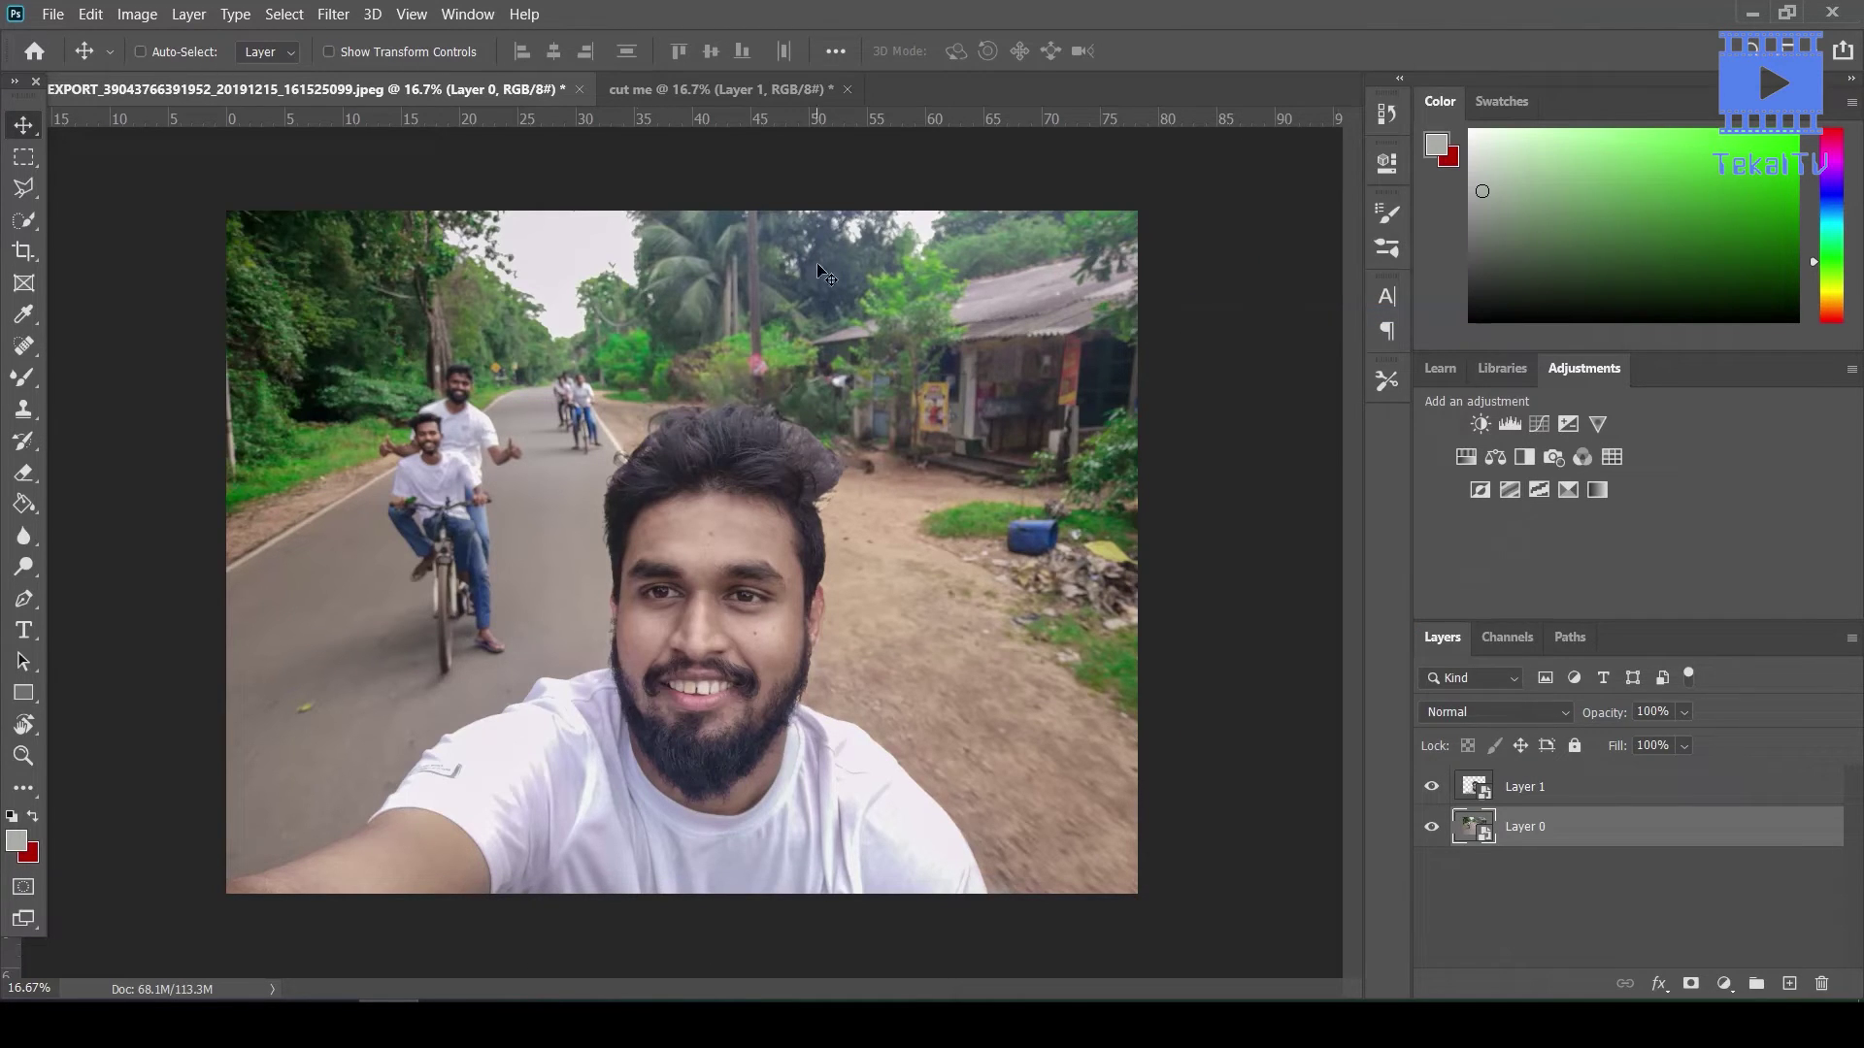
pyautogui.click(24, 157)
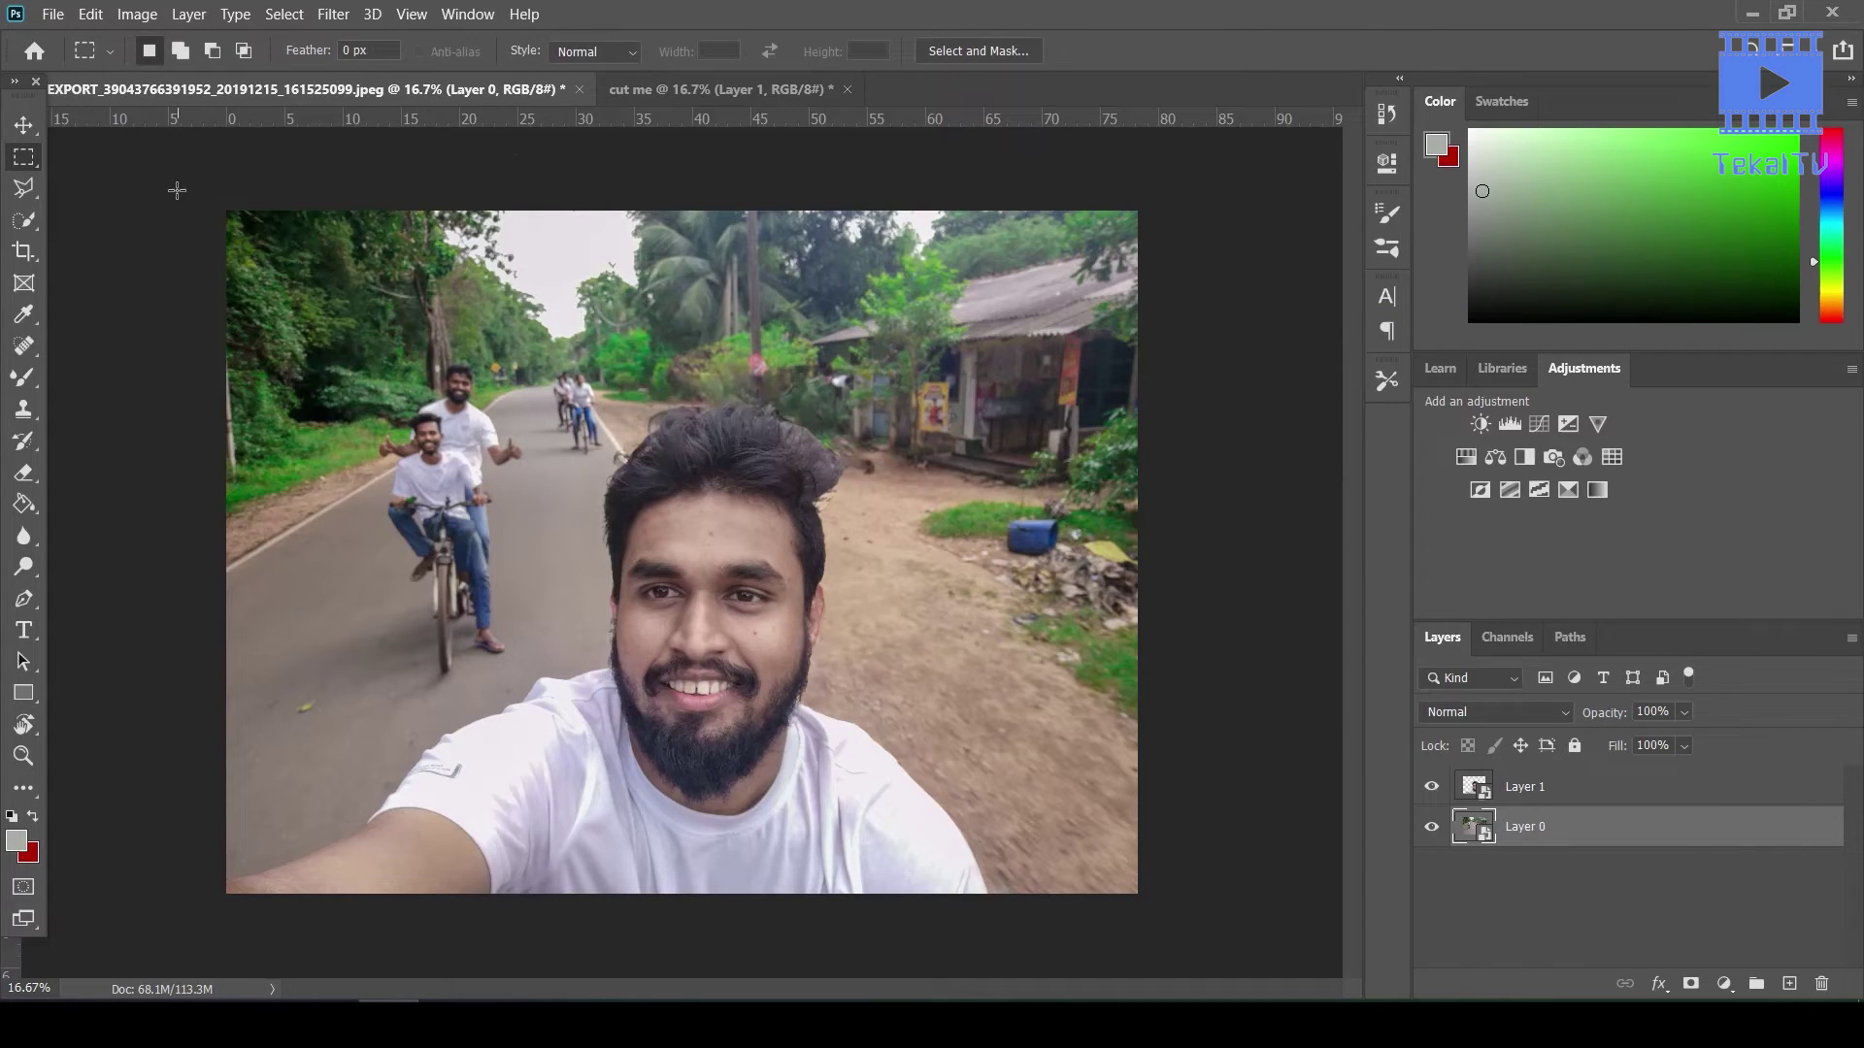
# Copy the whole image and start a new document from the File menu
pyautogui.moveTo(177, 191); pyautogui.dragTo(1359, 952)
pyautogui.hotkey('ctrl', 'c')
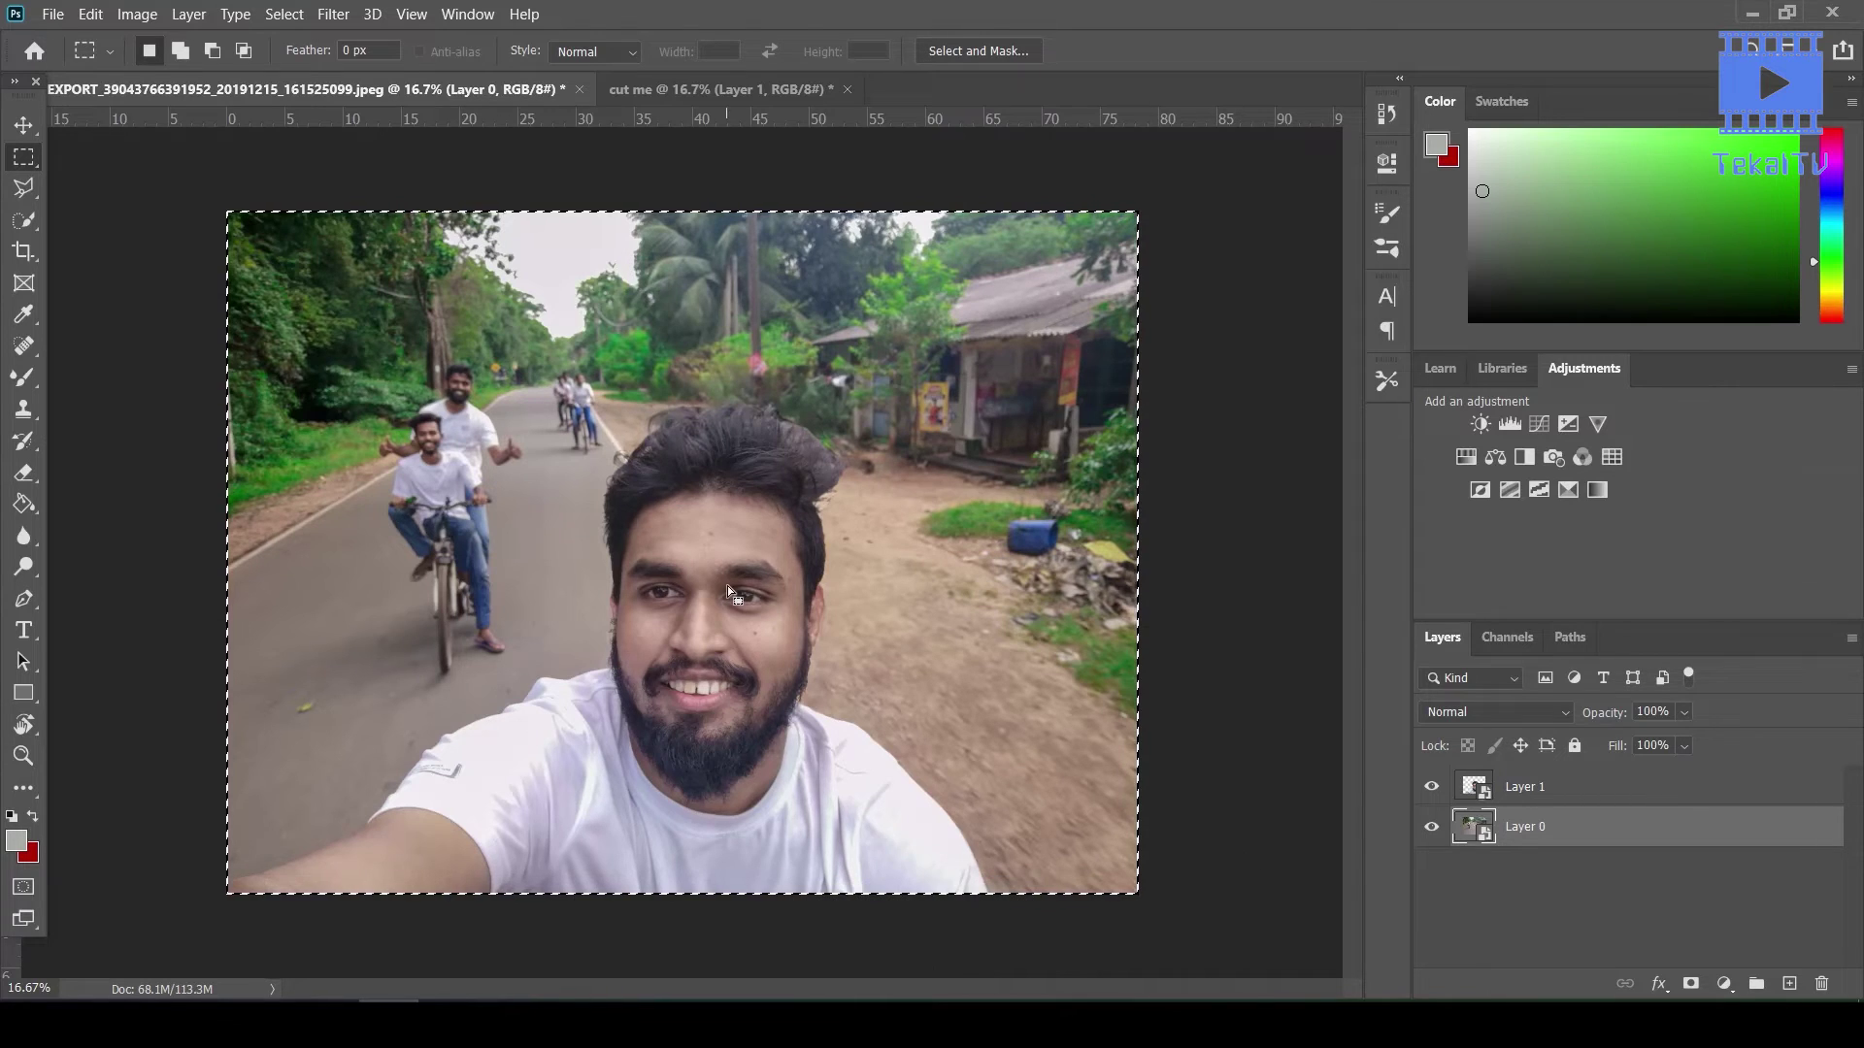
pyautogui.click(52, 13)
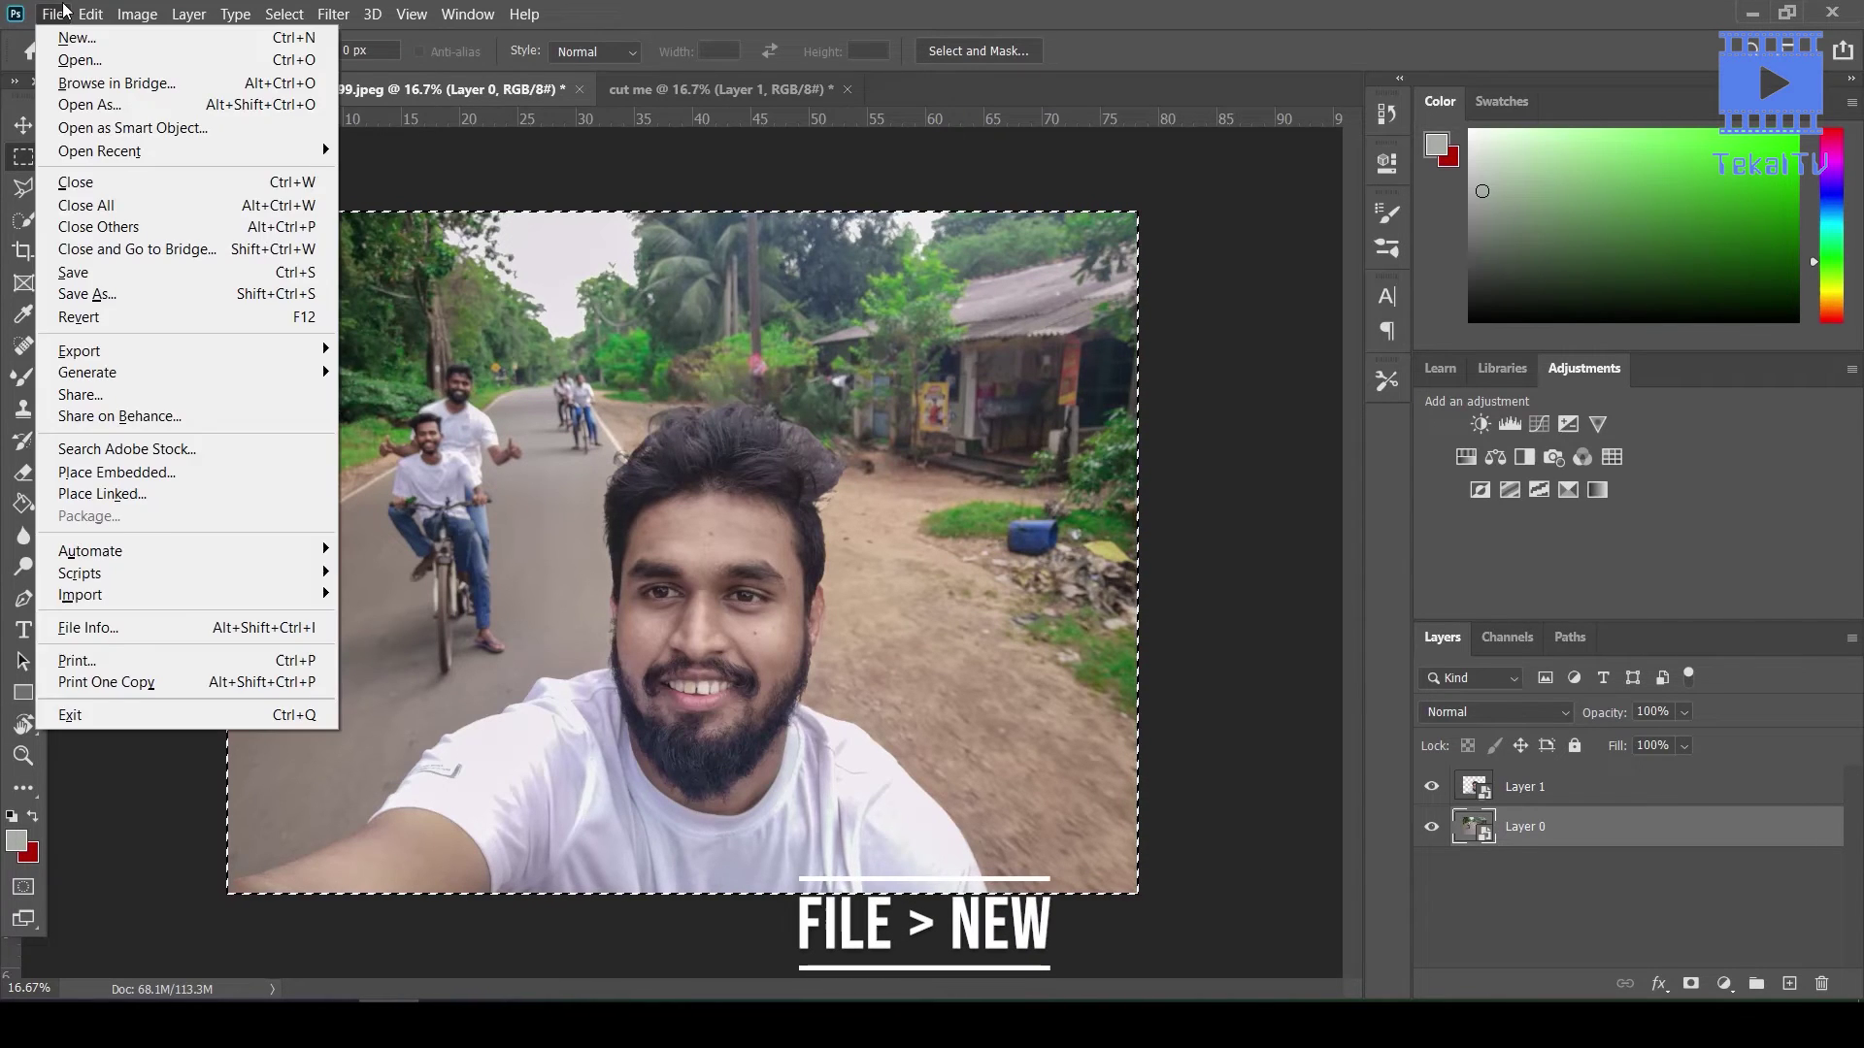
pyautogui.click(60, 39)
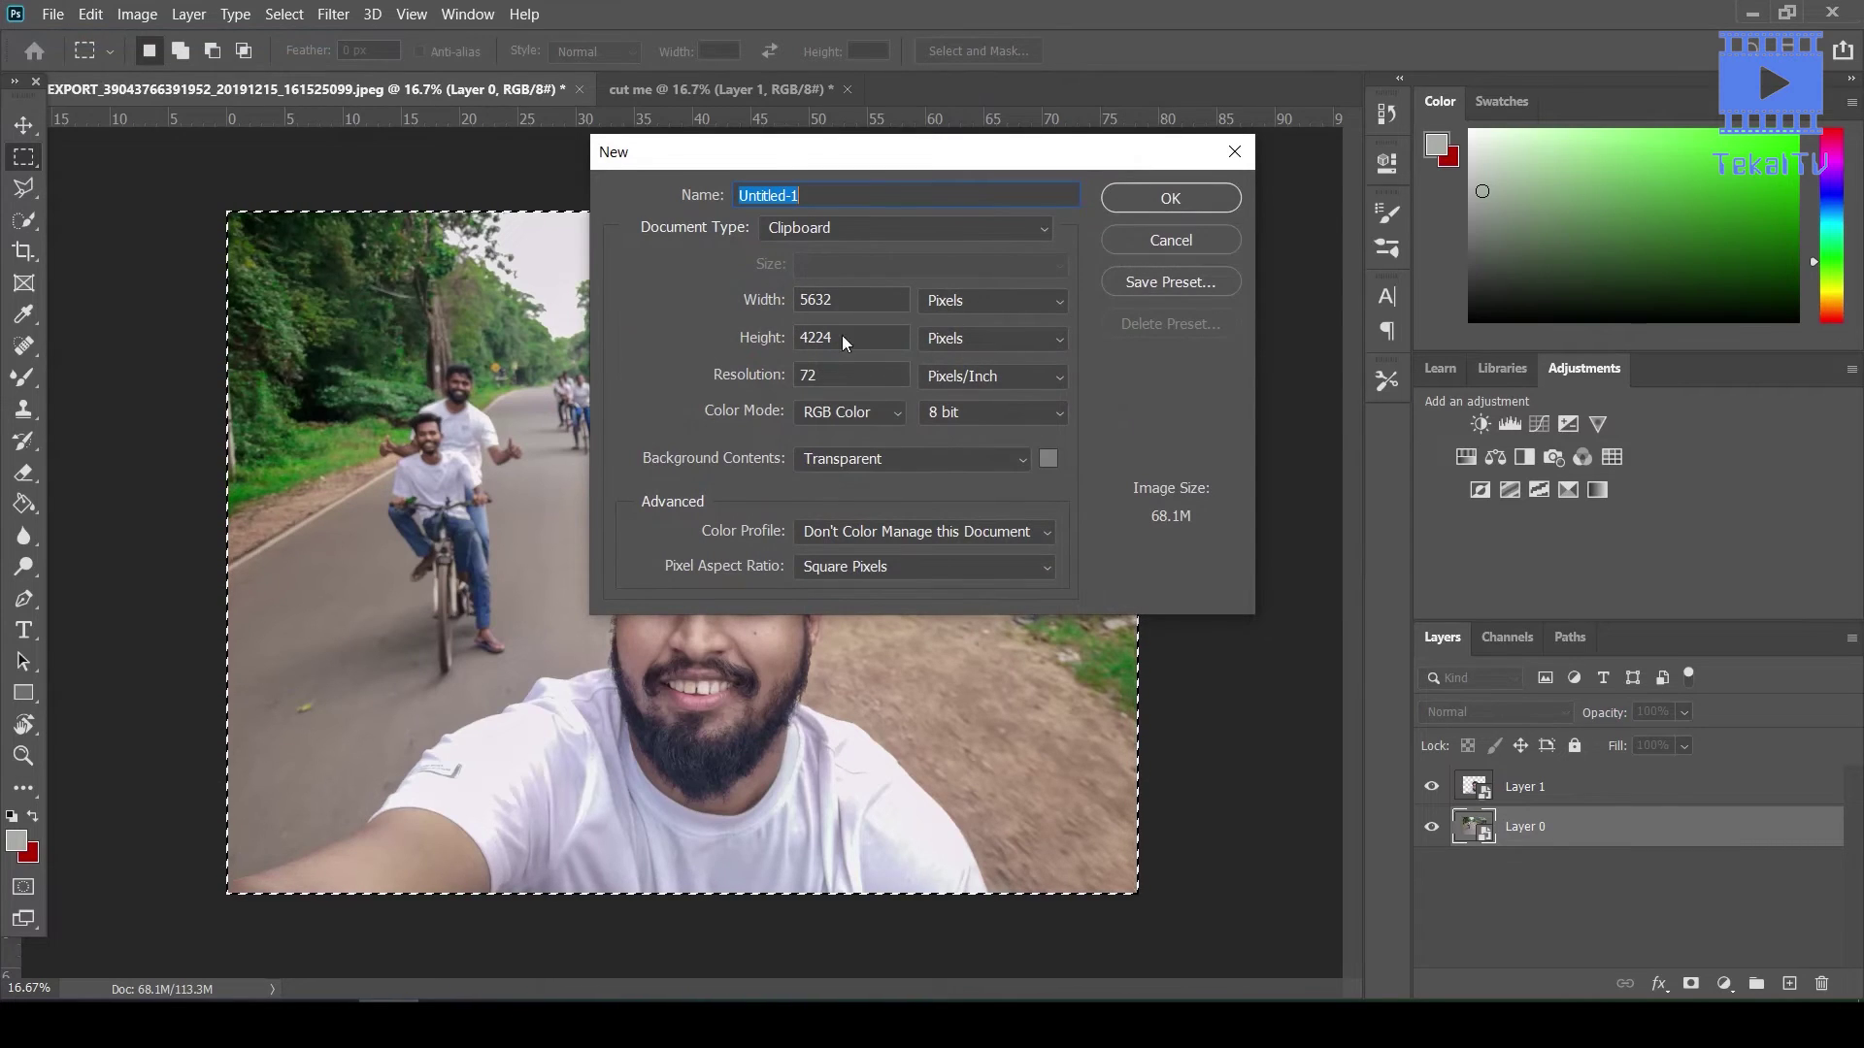
# Choose the Film & Video document preset and set the width to 5632 px
pyautogui.moveTo(807, 299); pyautogui.dragTo(843, 294)
pyautogui.click(882, 224)
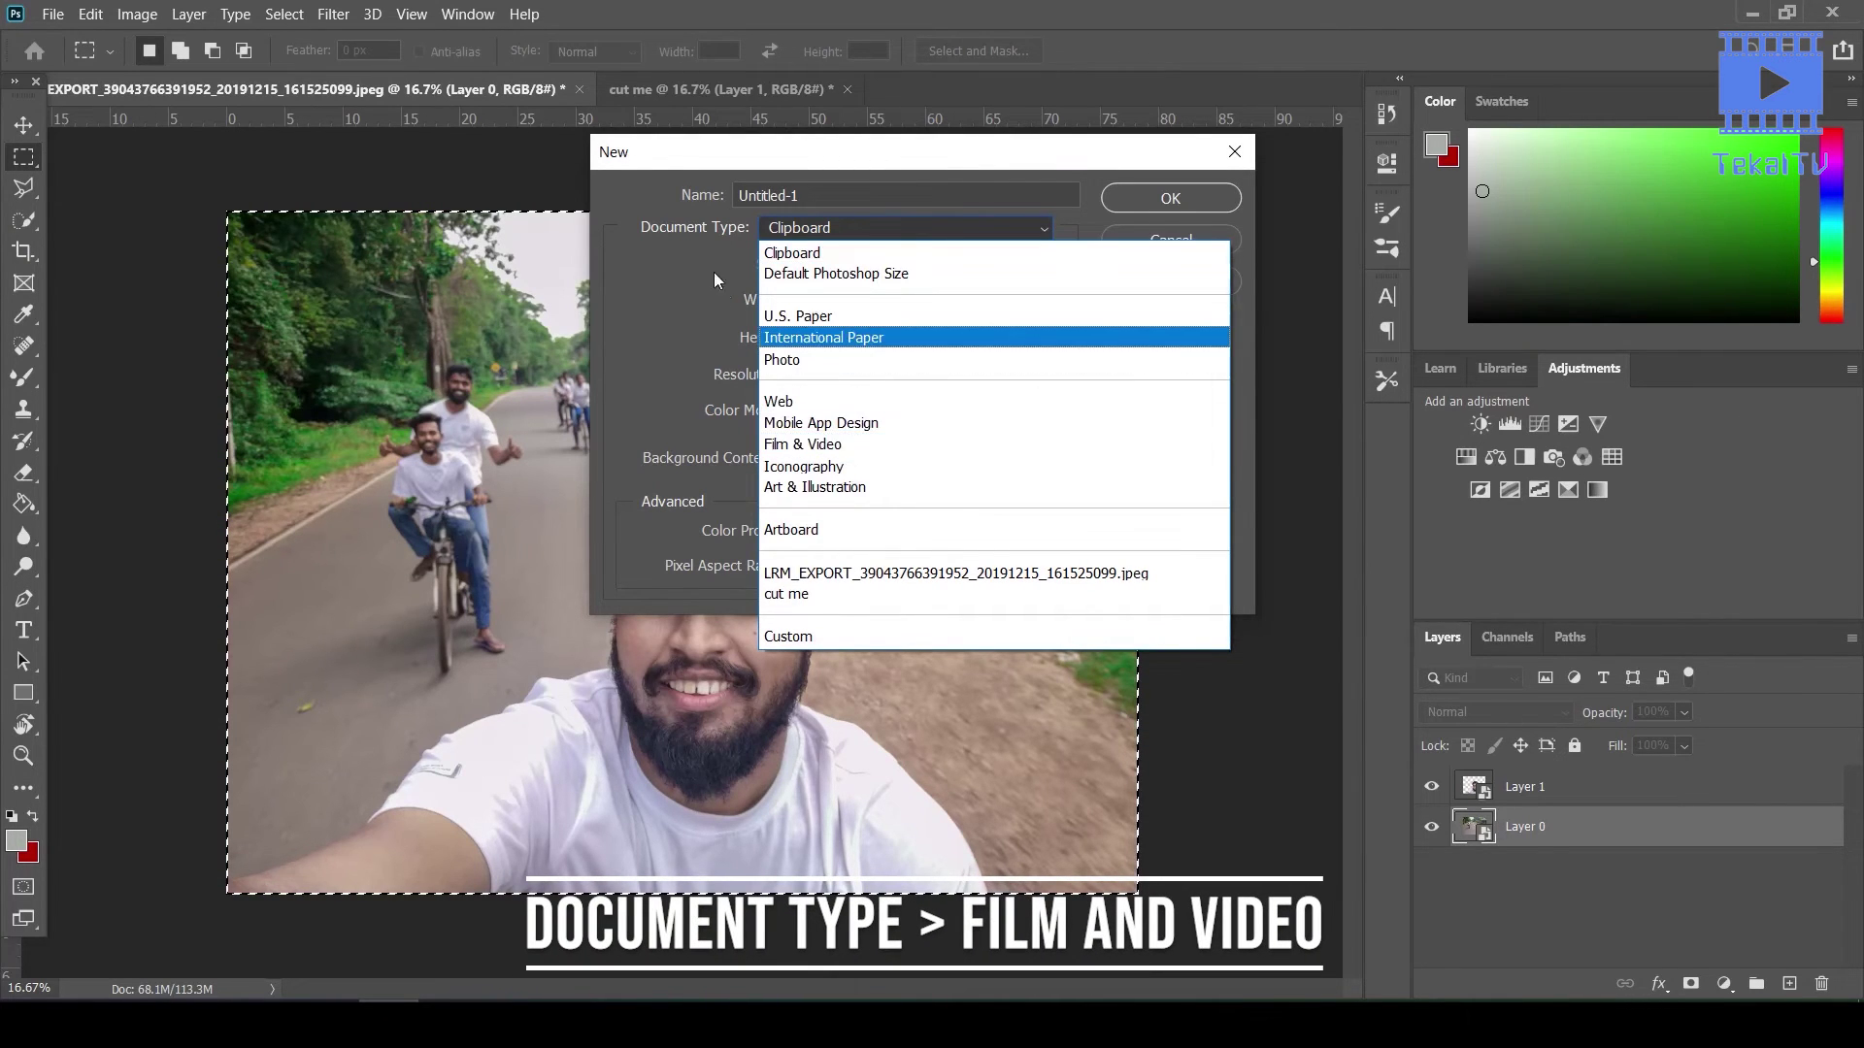
pyautogui.click(835, 446)
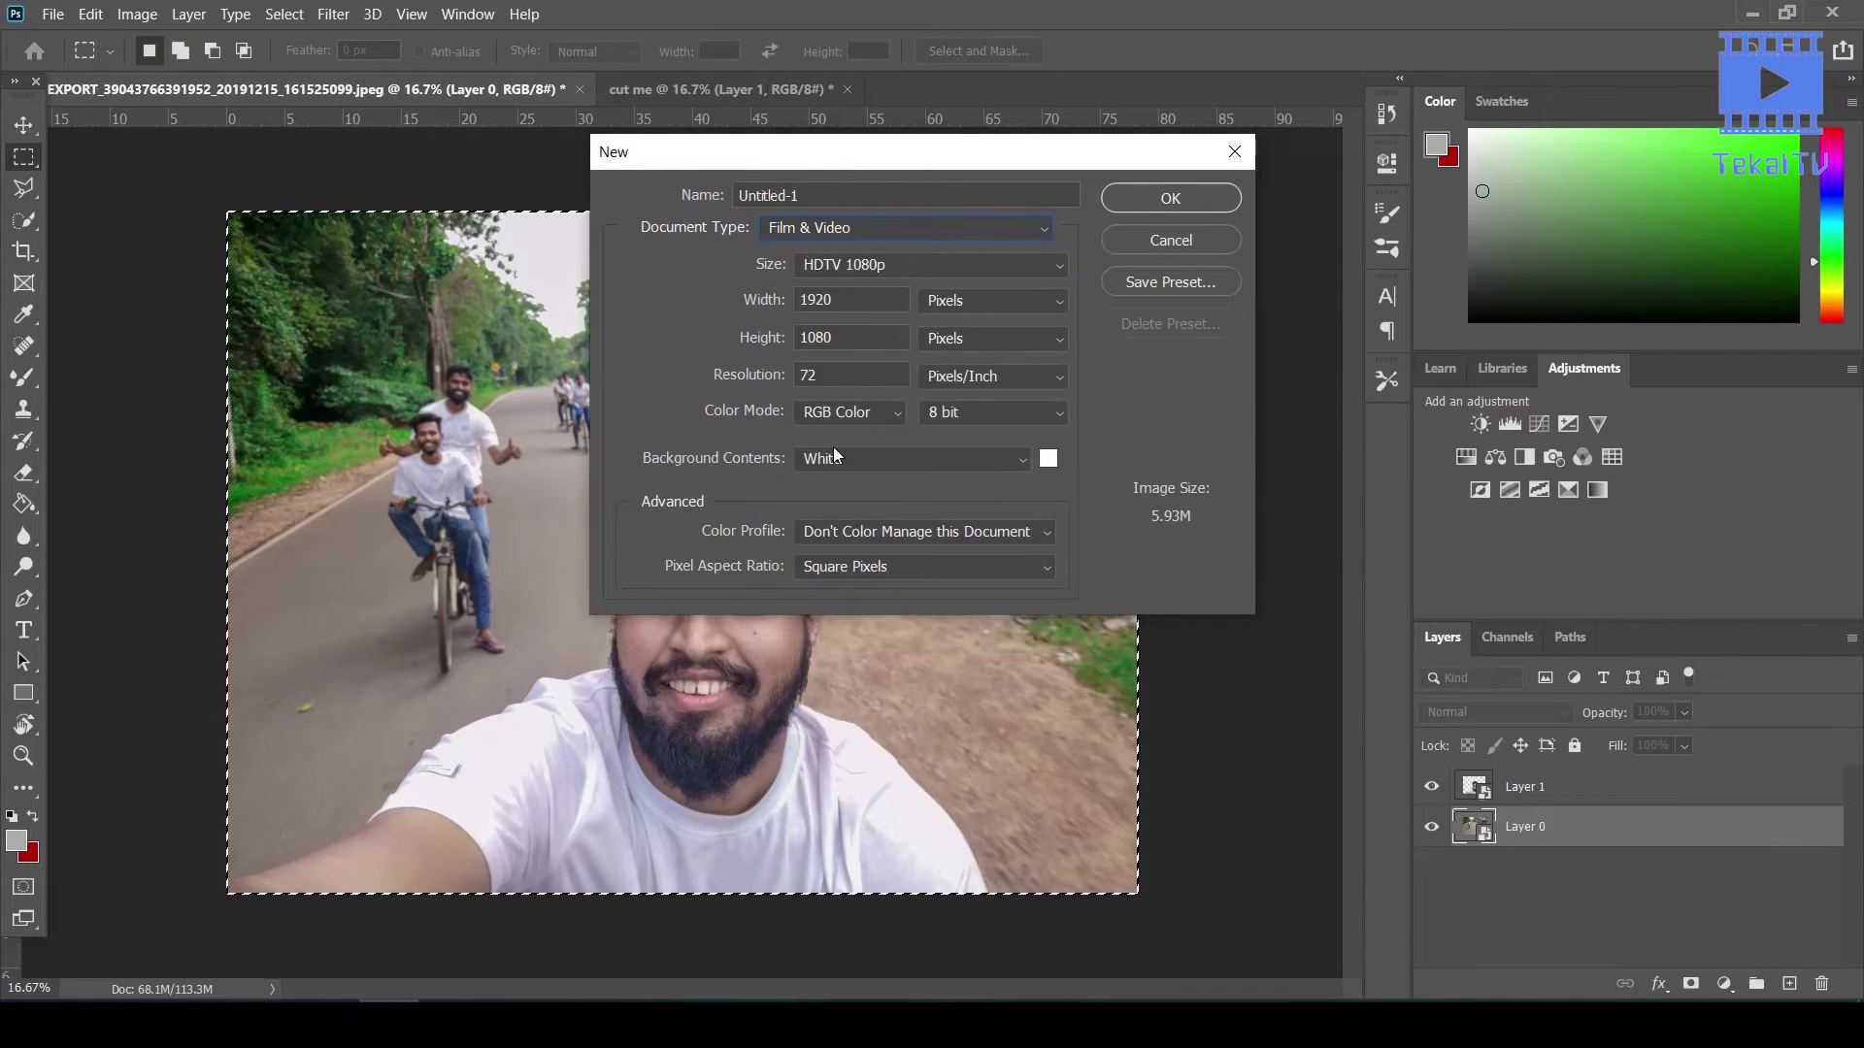
pyautogui.doubleClick(858, 299)
pyautogui.write('5632')
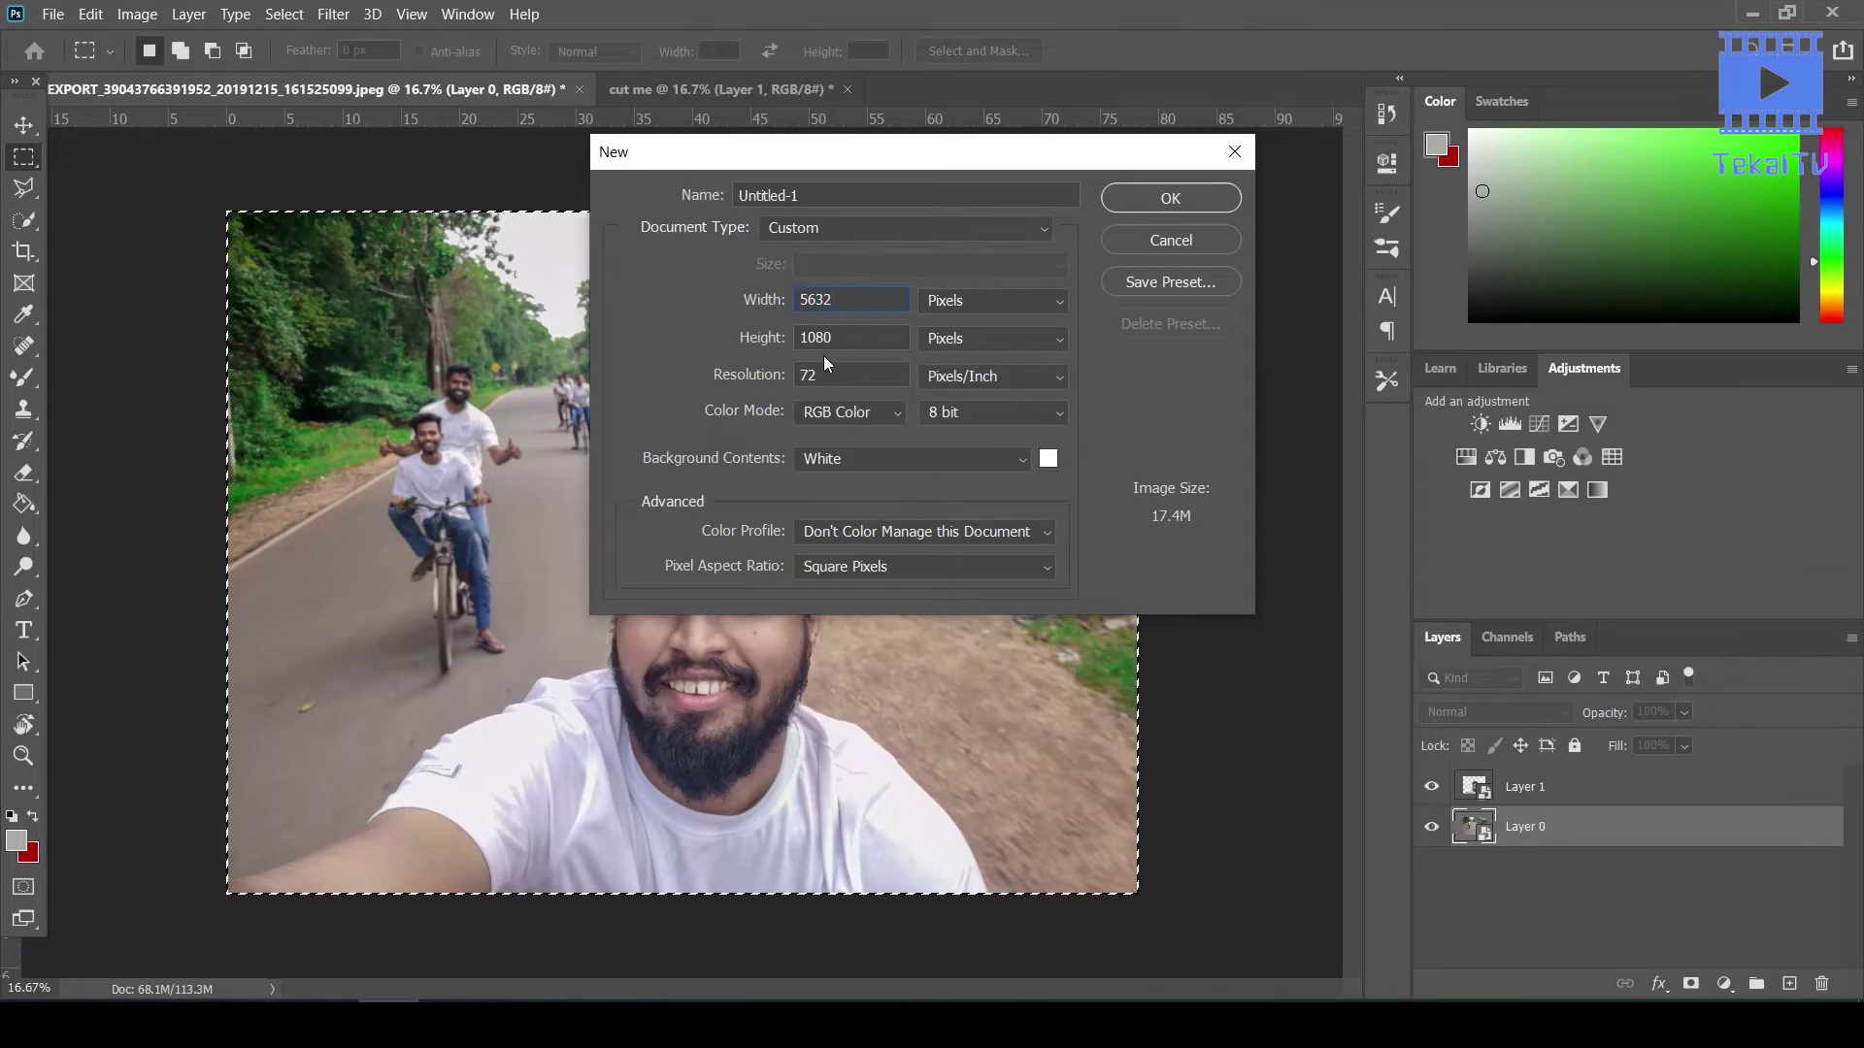
pyautogui.press('Tab')
# Create the document at 4224 px height and drag both photo layers into it
pyautogui.write('4224')
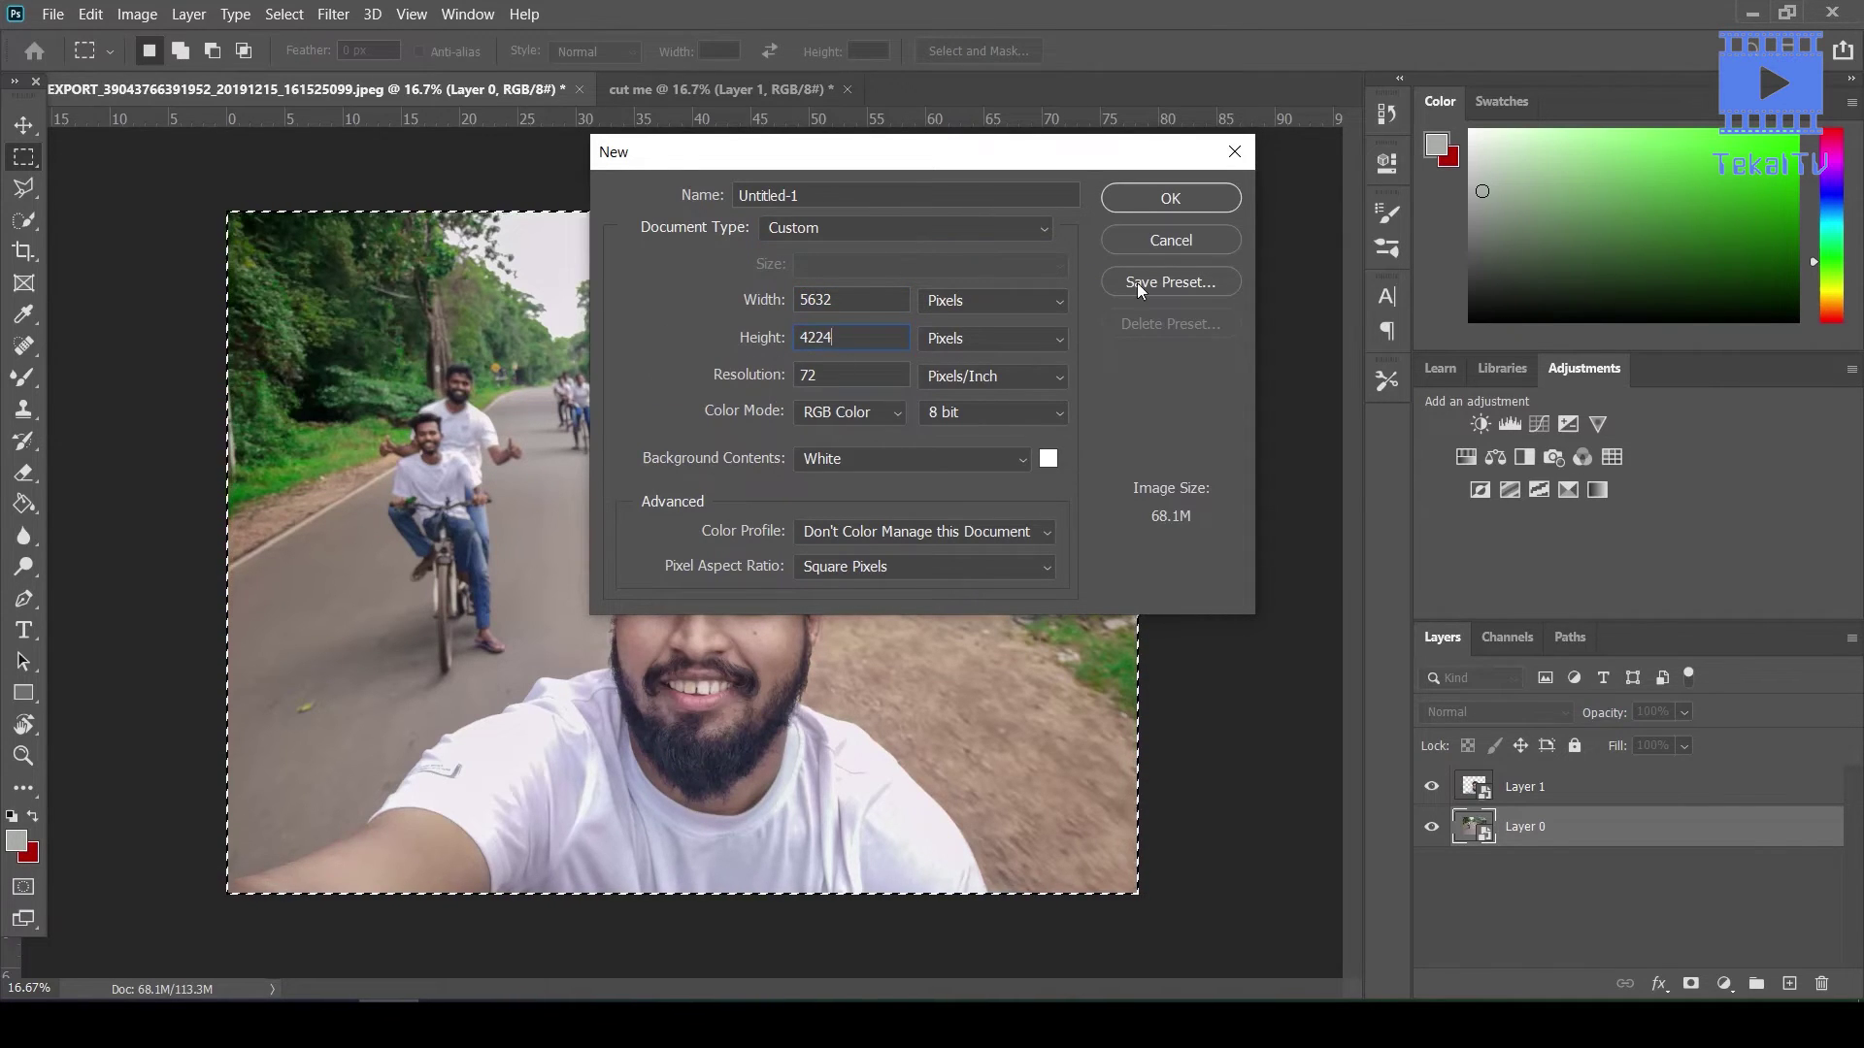
pyautogui.click(1170, 199)
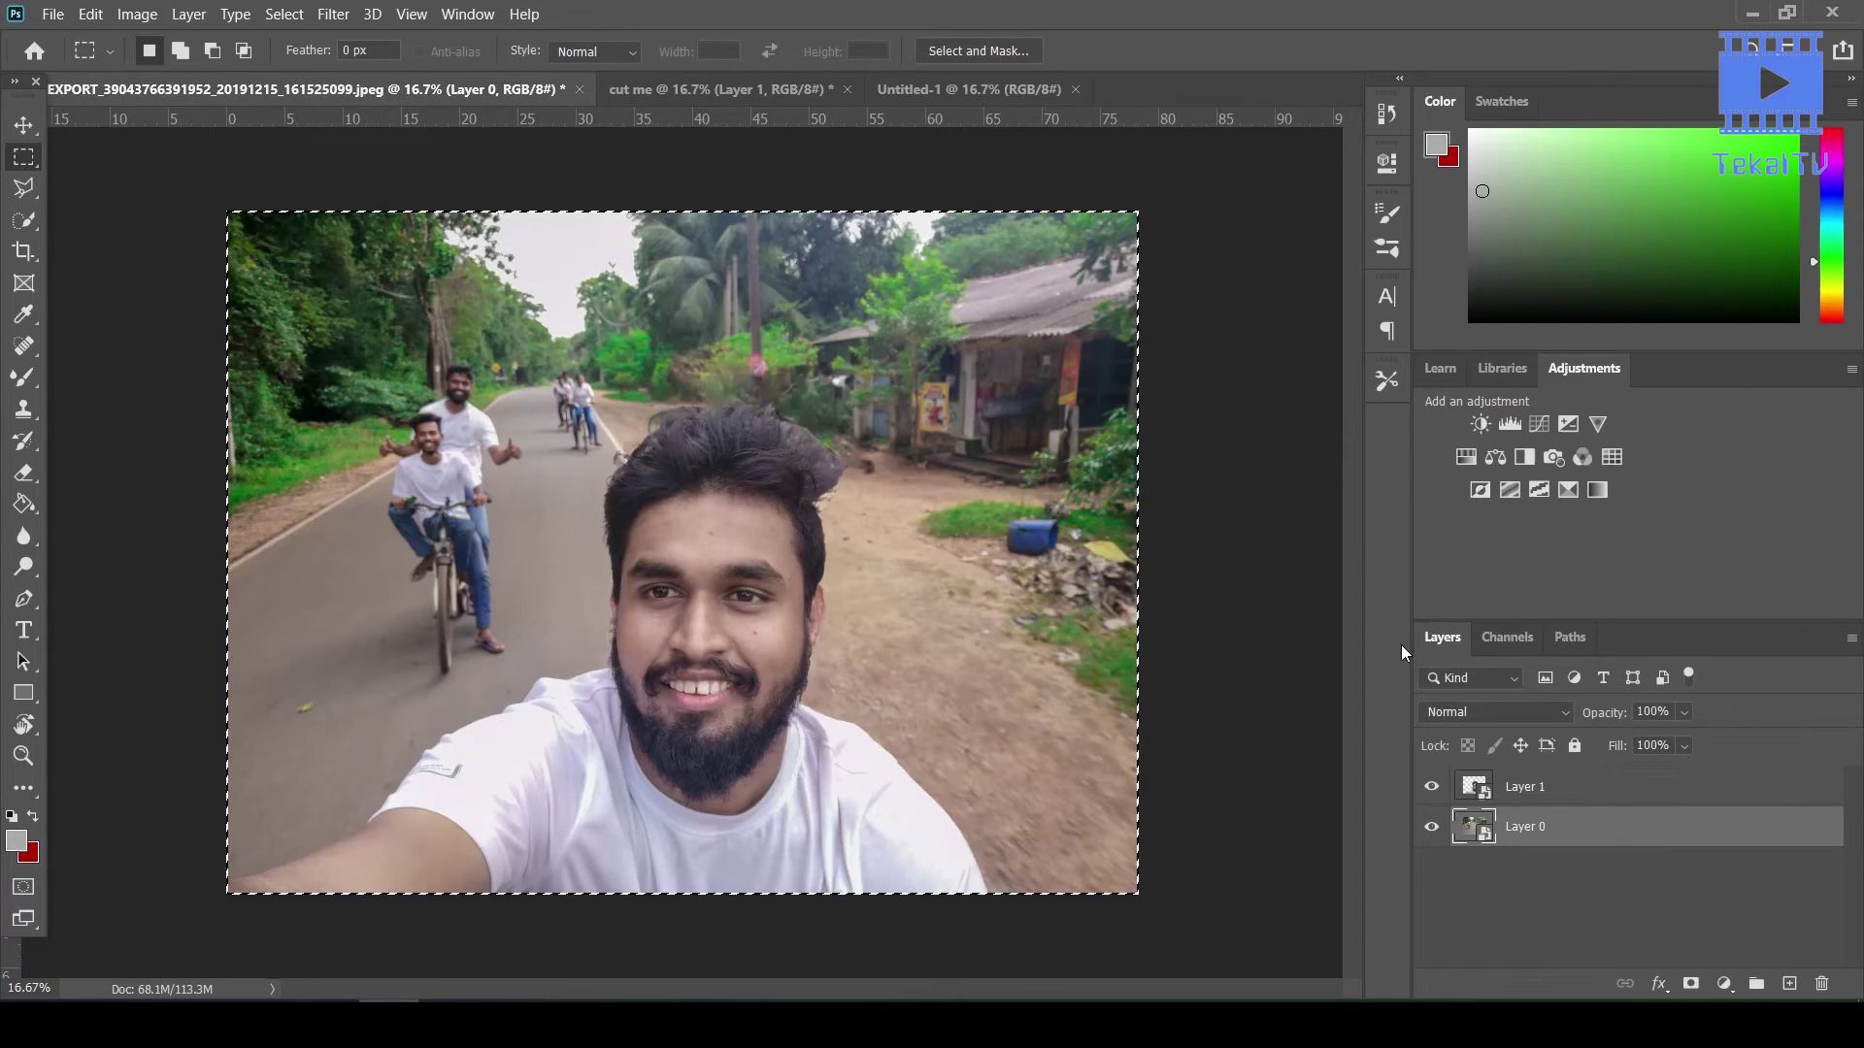
pyautogui.click(1504, 788)
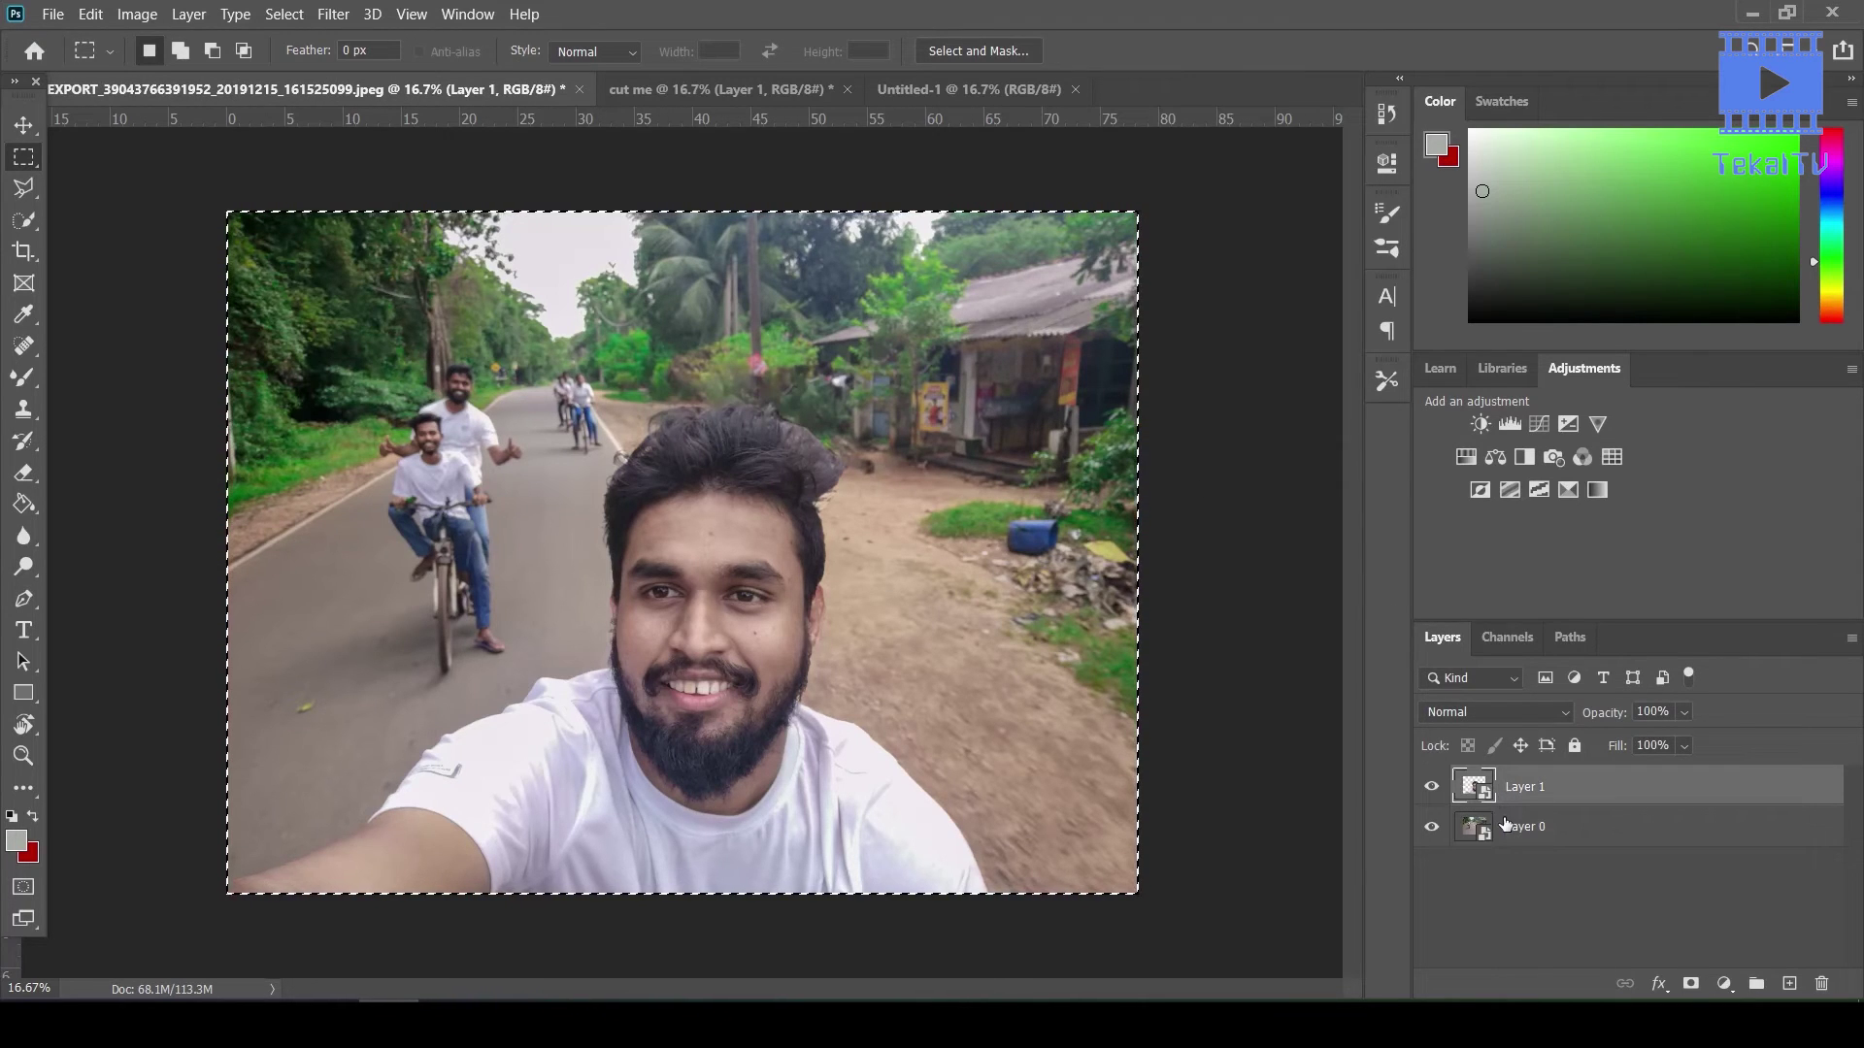
pyautogui.keyDown('shift'); pyautogui.click(1511, 826); pyautogui.keyUp('shift')
pyautogui.moveTo(1508, 823)
pyautogui.mouseDown()
pyautogui.moveTo(929, 19)
pyautogui.moveTo(775, 381)
pyautogui.mouseUp()
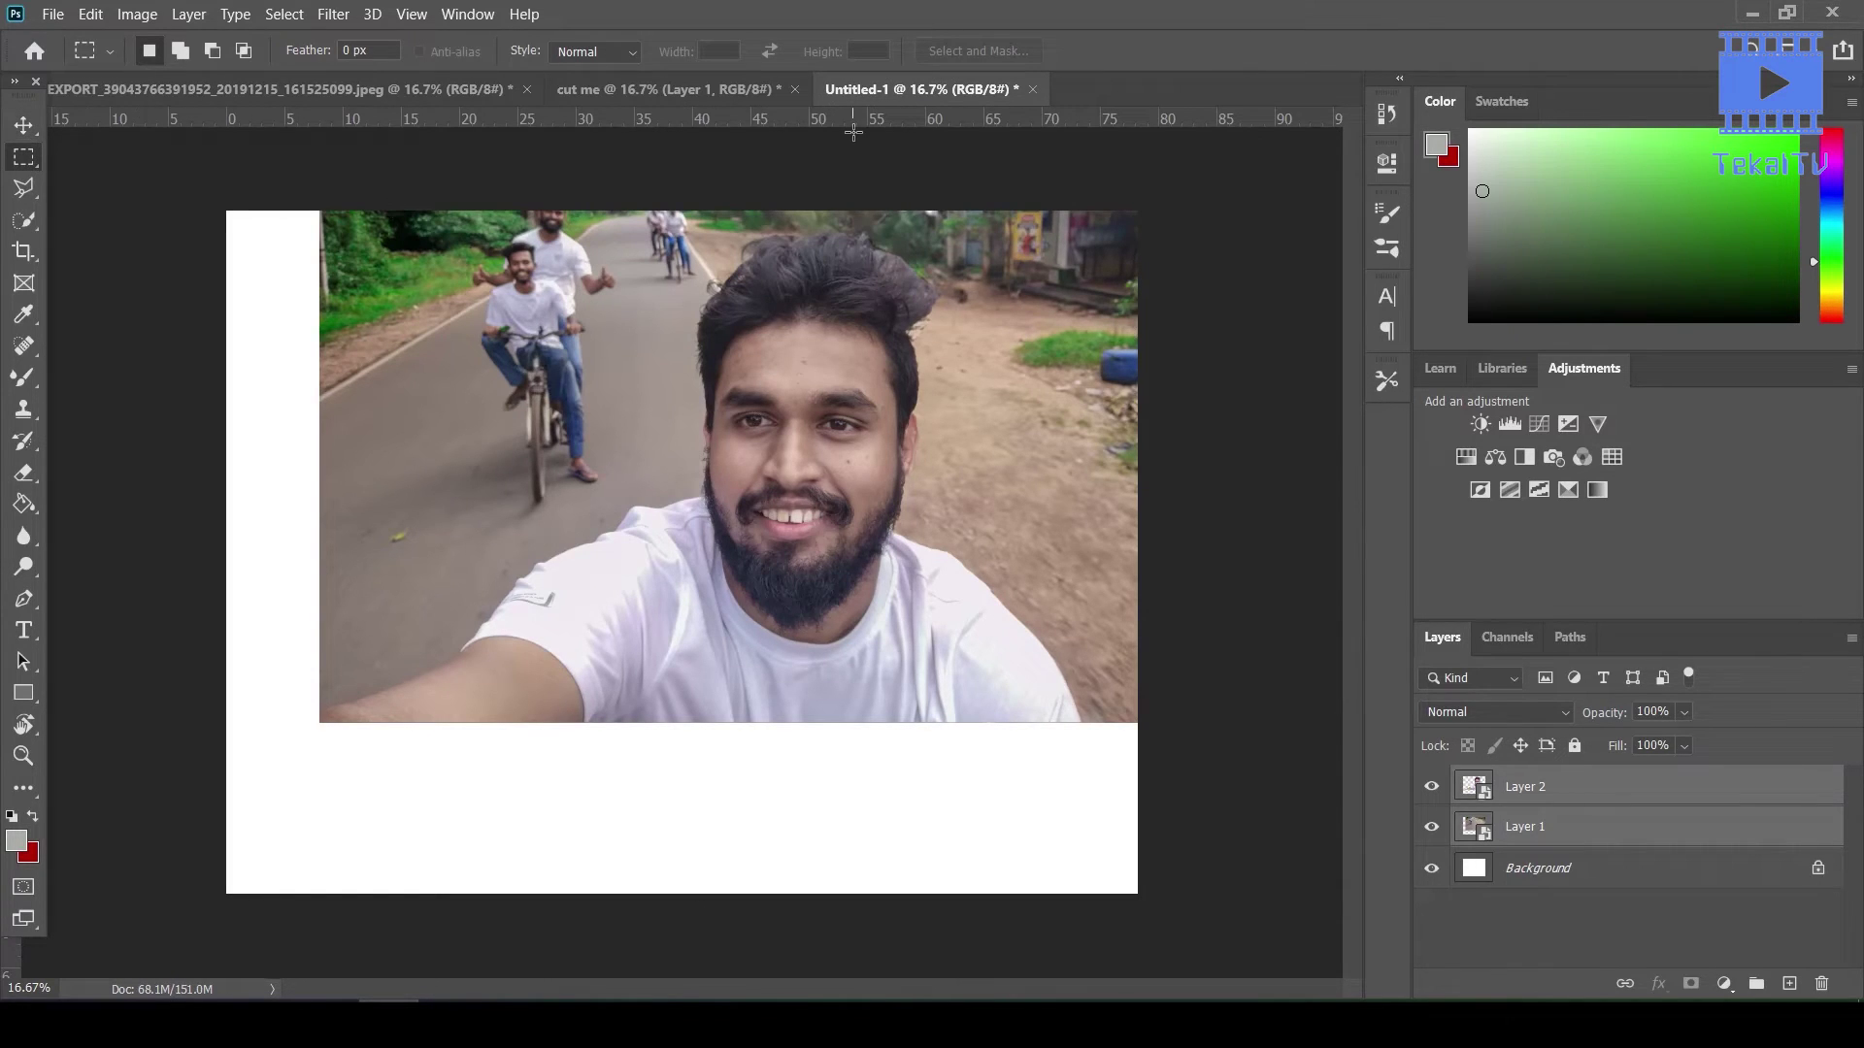
# Centre both layers horizontally and vertically on the canvas, then move the selfie lower
pyautogui.hotkey('ctrl', 'a')
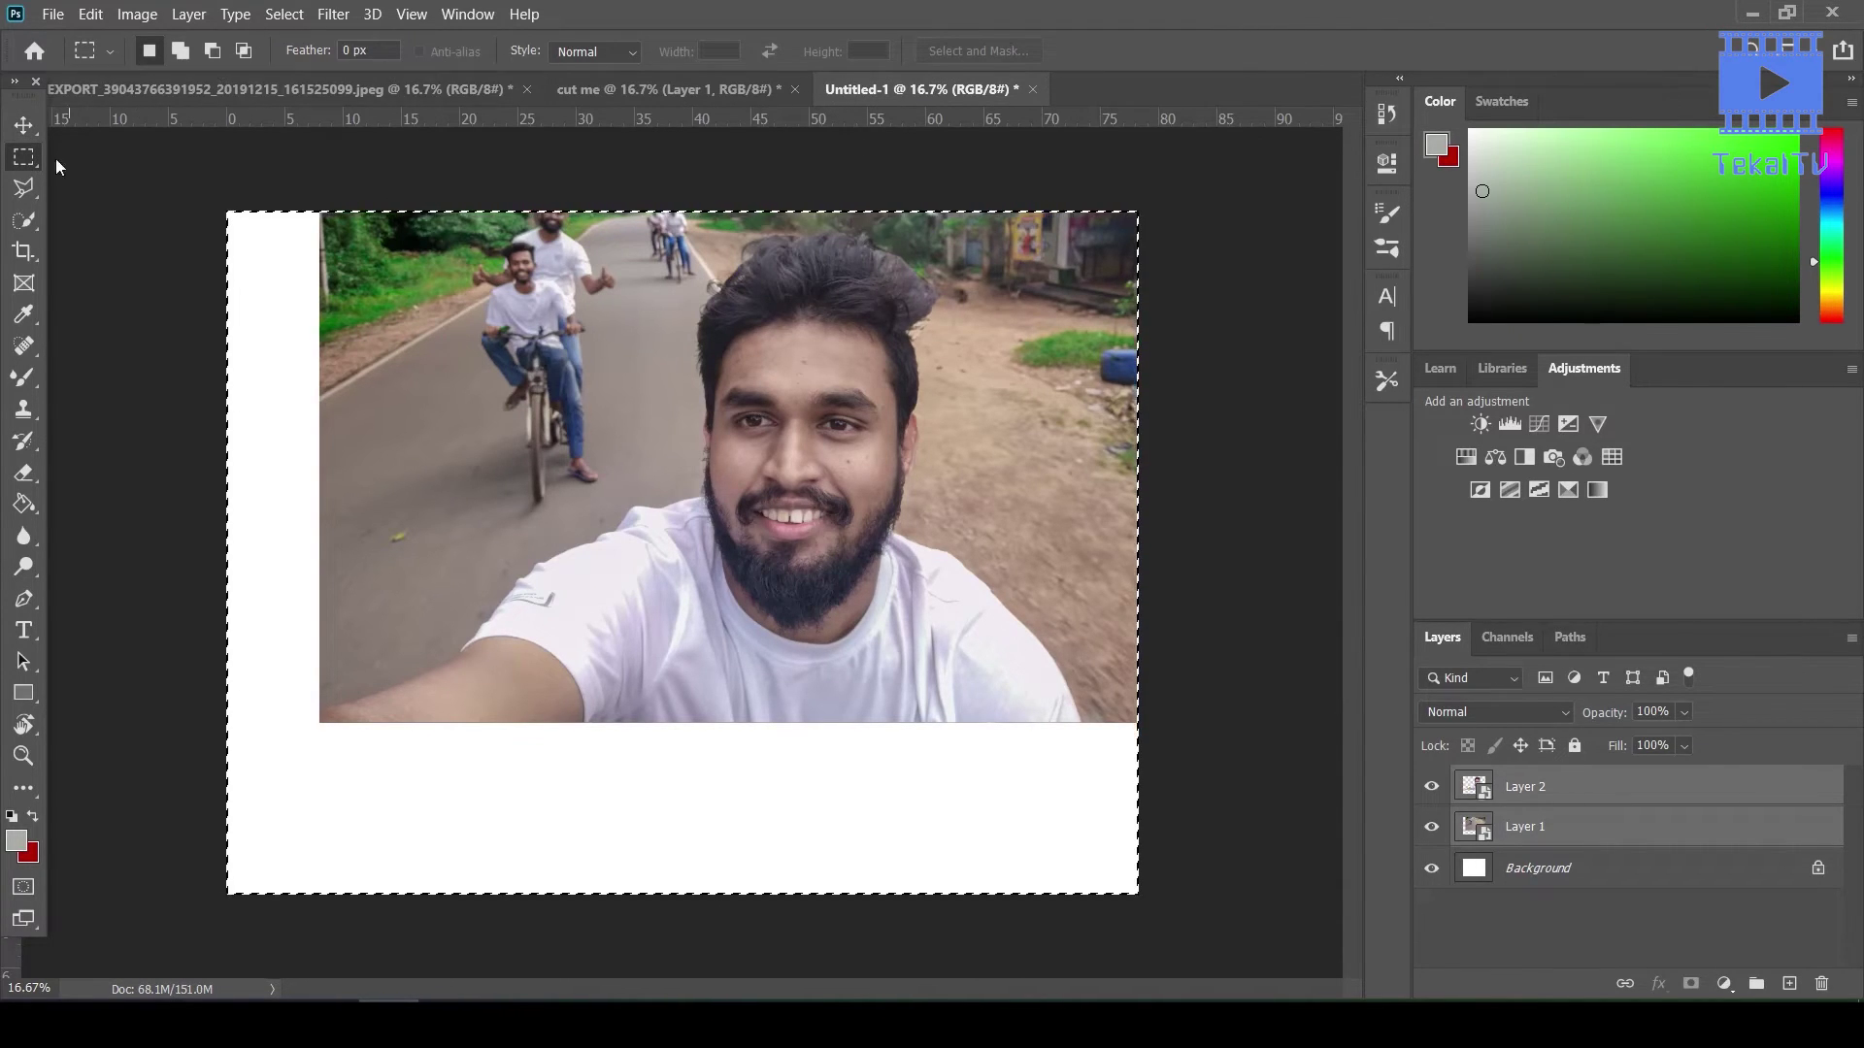
pyautogui.click(22, 123)
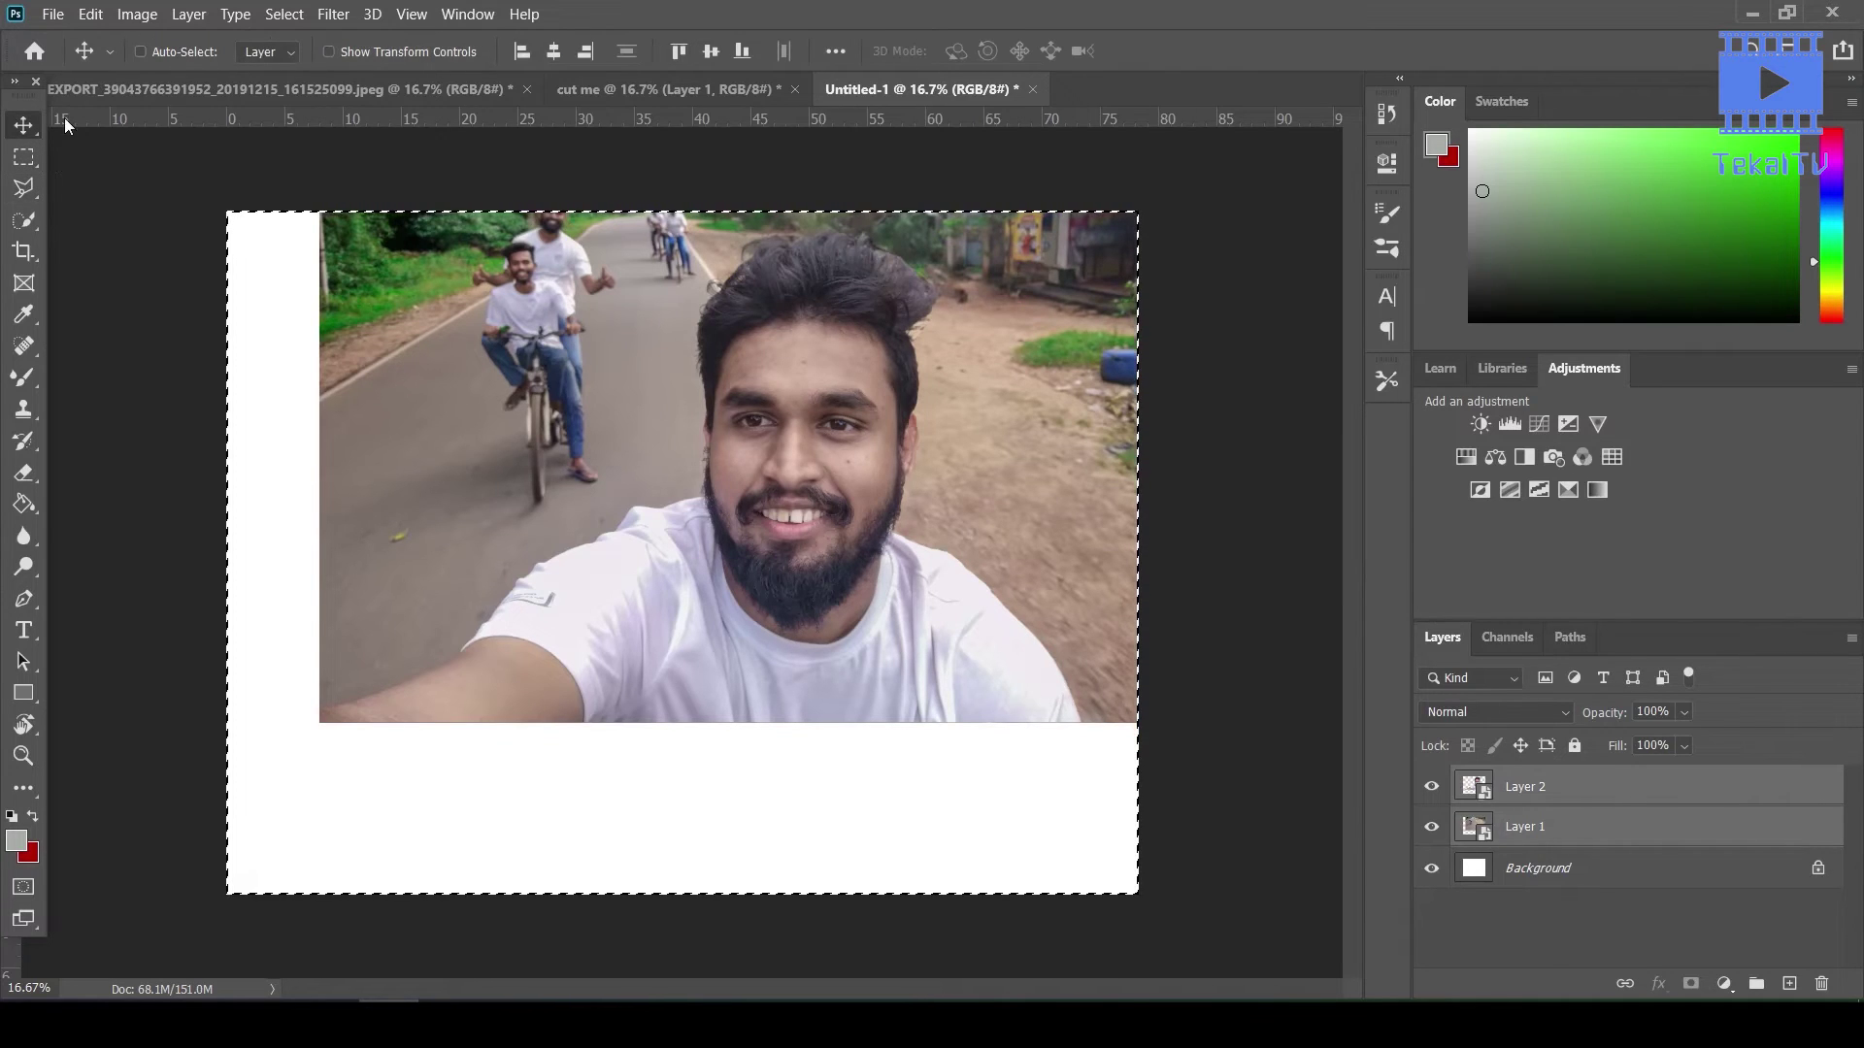
pyautogui.click(543, 60)
pyautogui.click(710, 52)
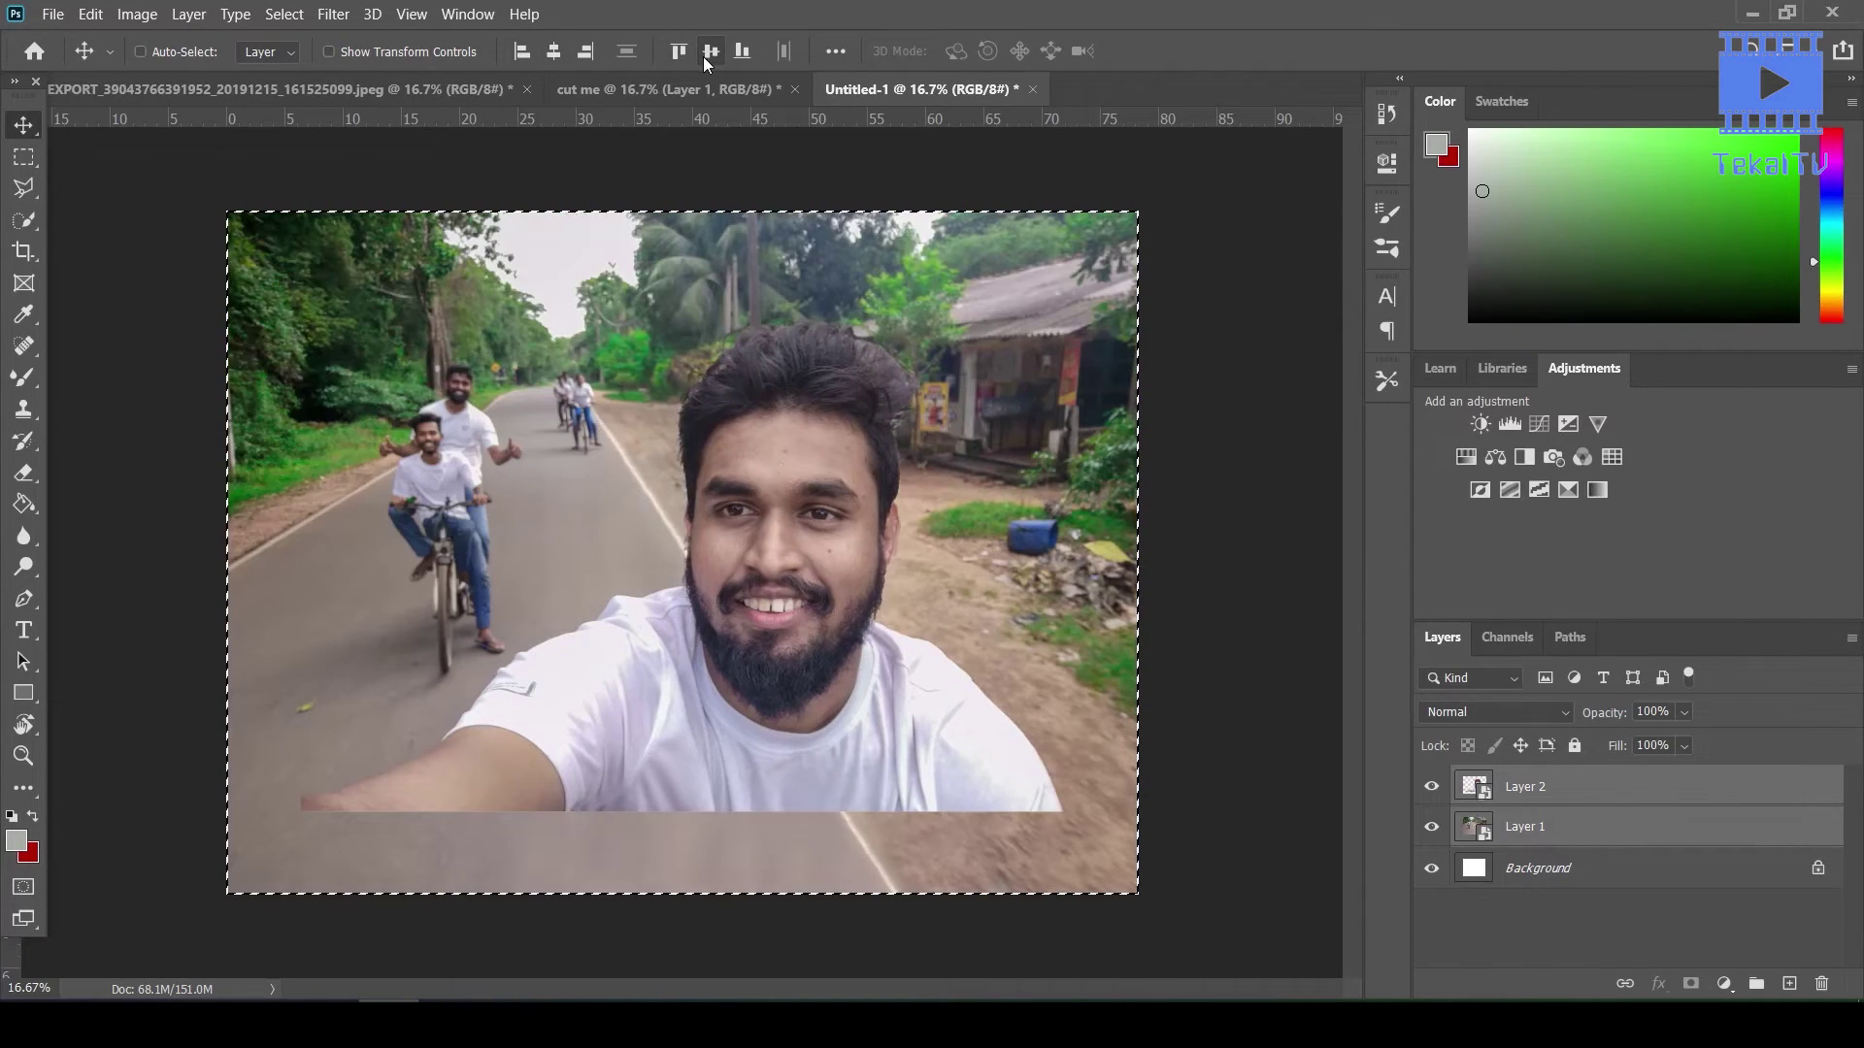
pyautogui.click(1525, 787)
pyautogui.click(25, 158)
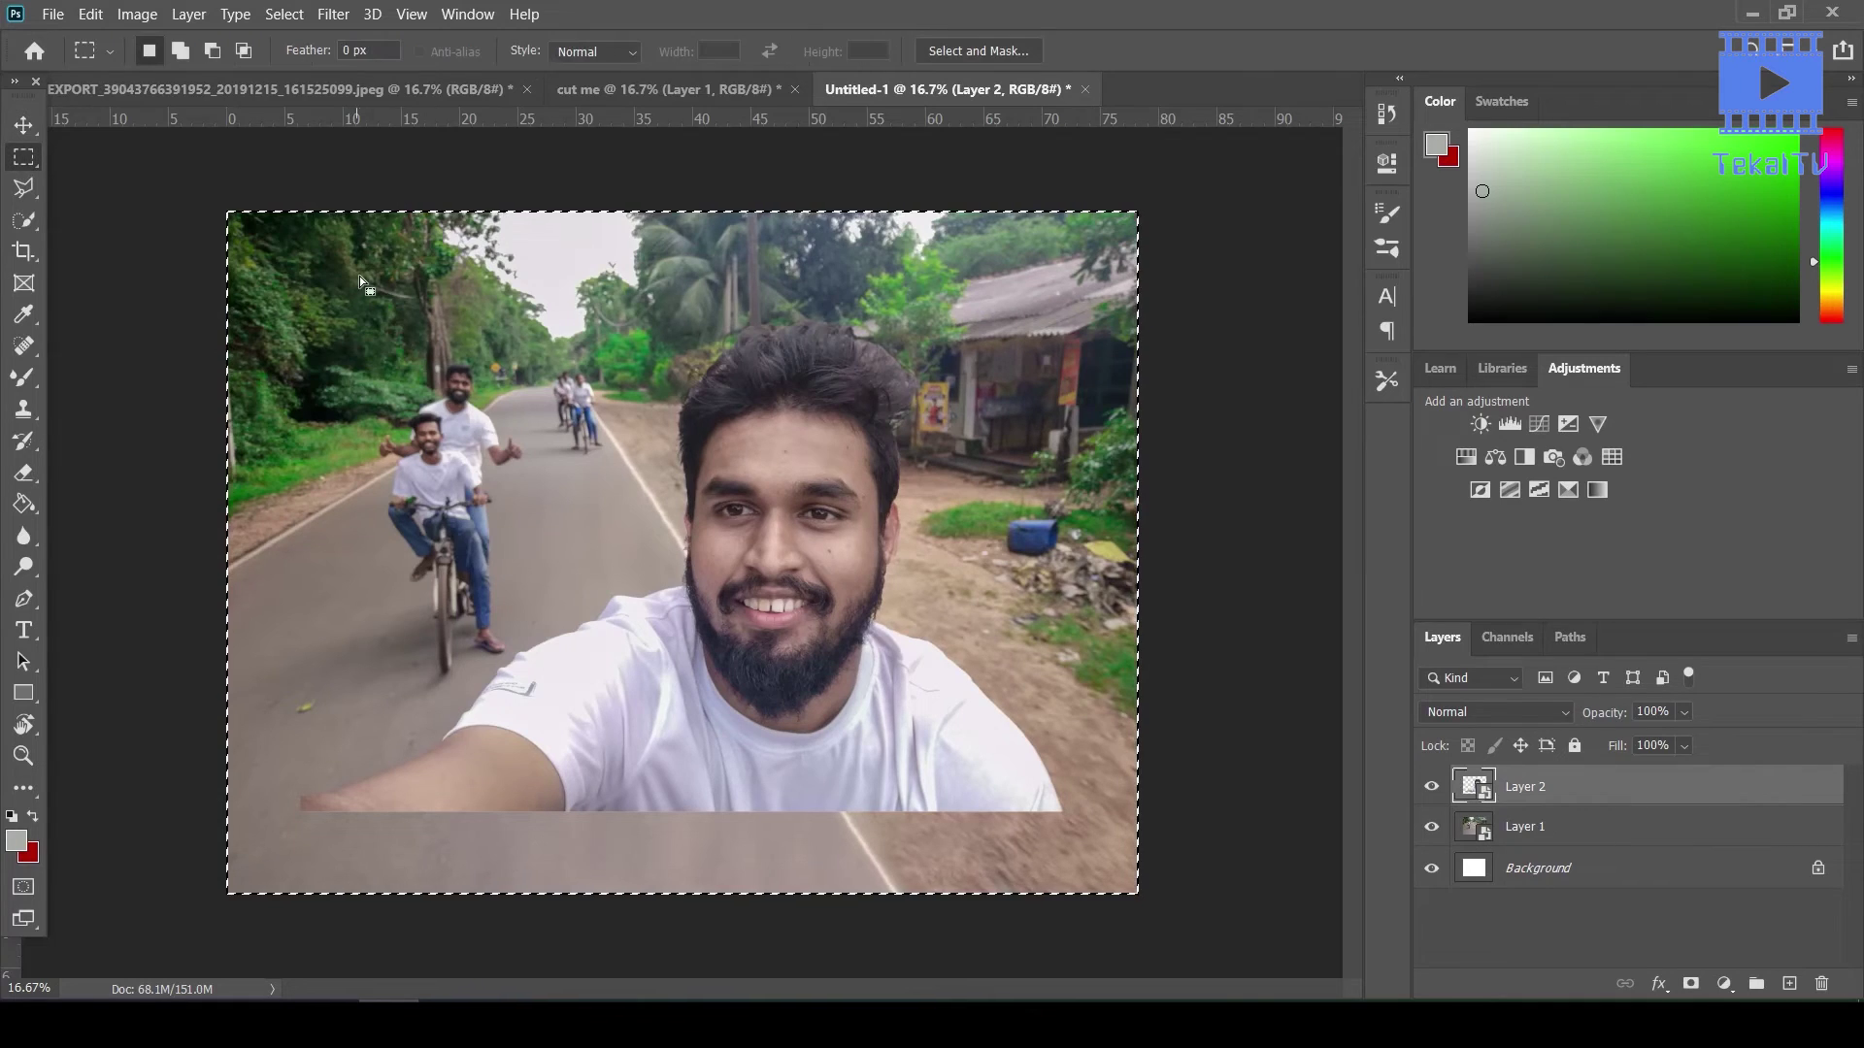
pyautogui.click(635, 511)
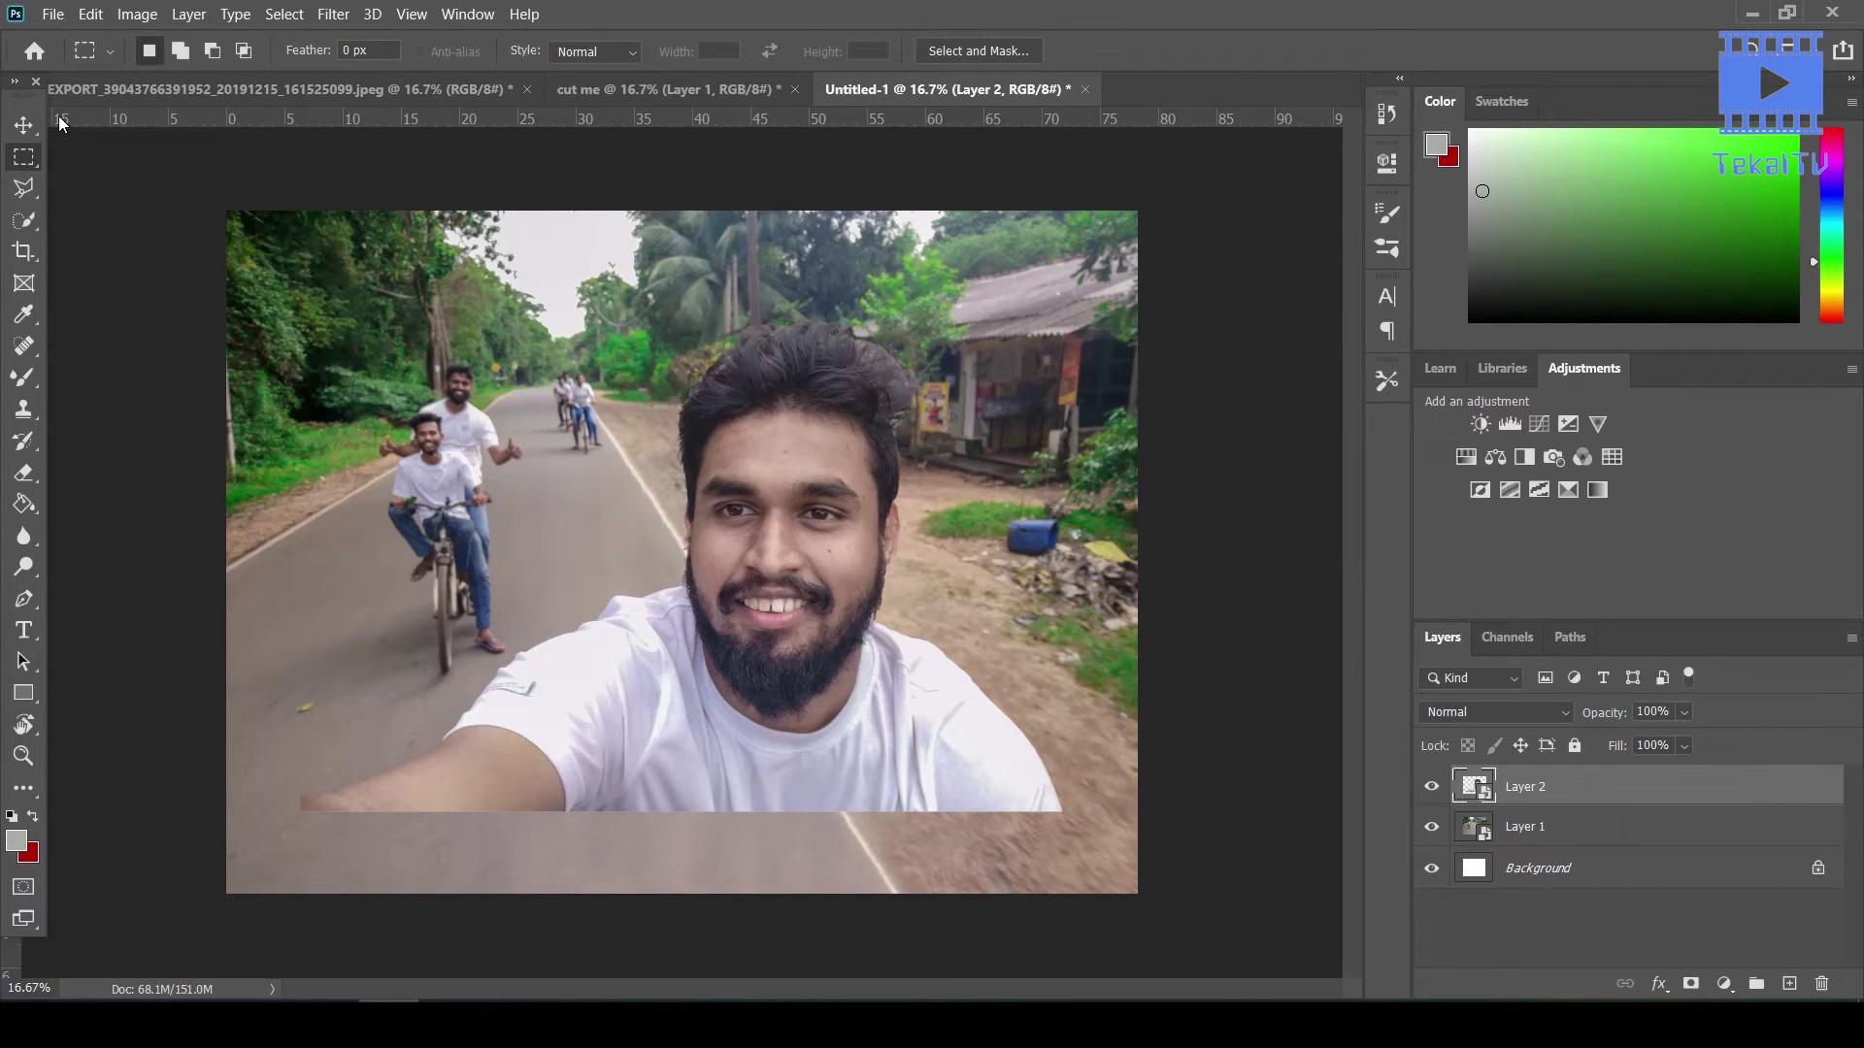
pyautogui.click(25, 124)
pyautogui.moveTo(863, 539); pyautogui.dragTo(760, 618)
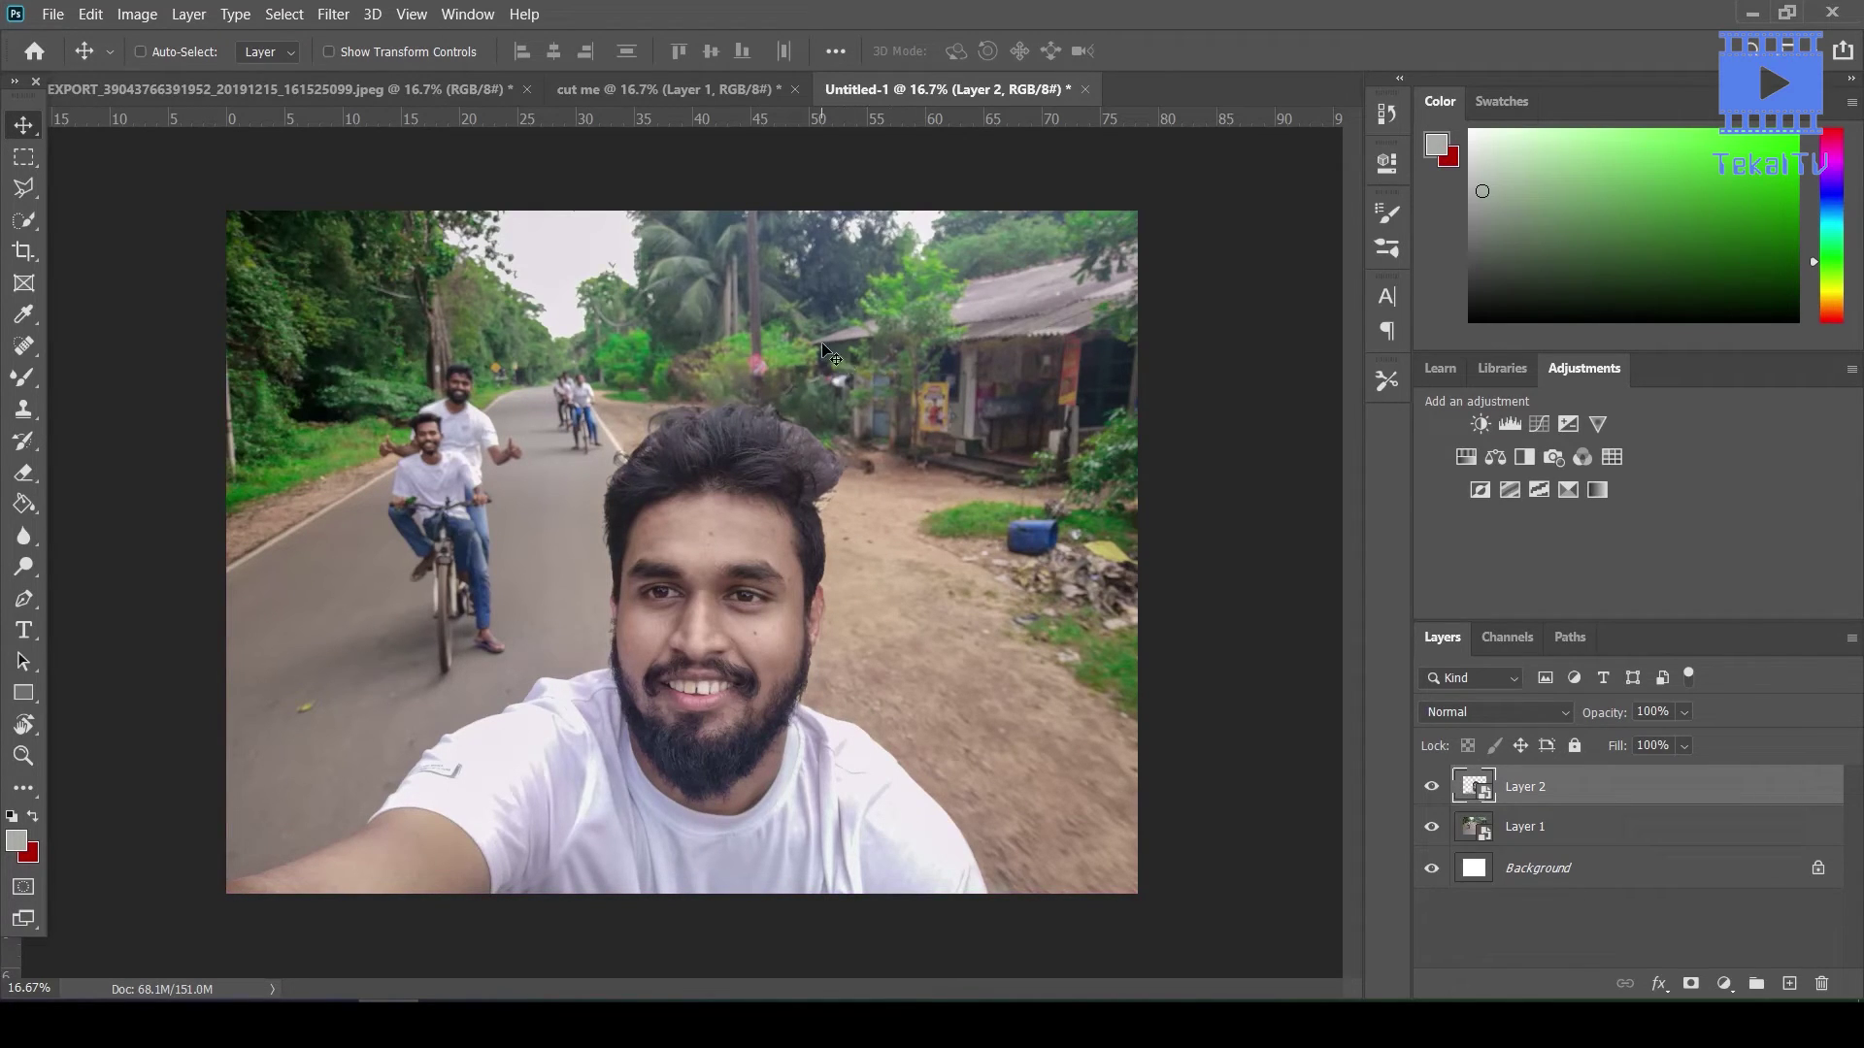
# Show the Timeline panel and create a video timeline with the Layer 1 and Layer 2 clips
pyautogui.click(448, 18)
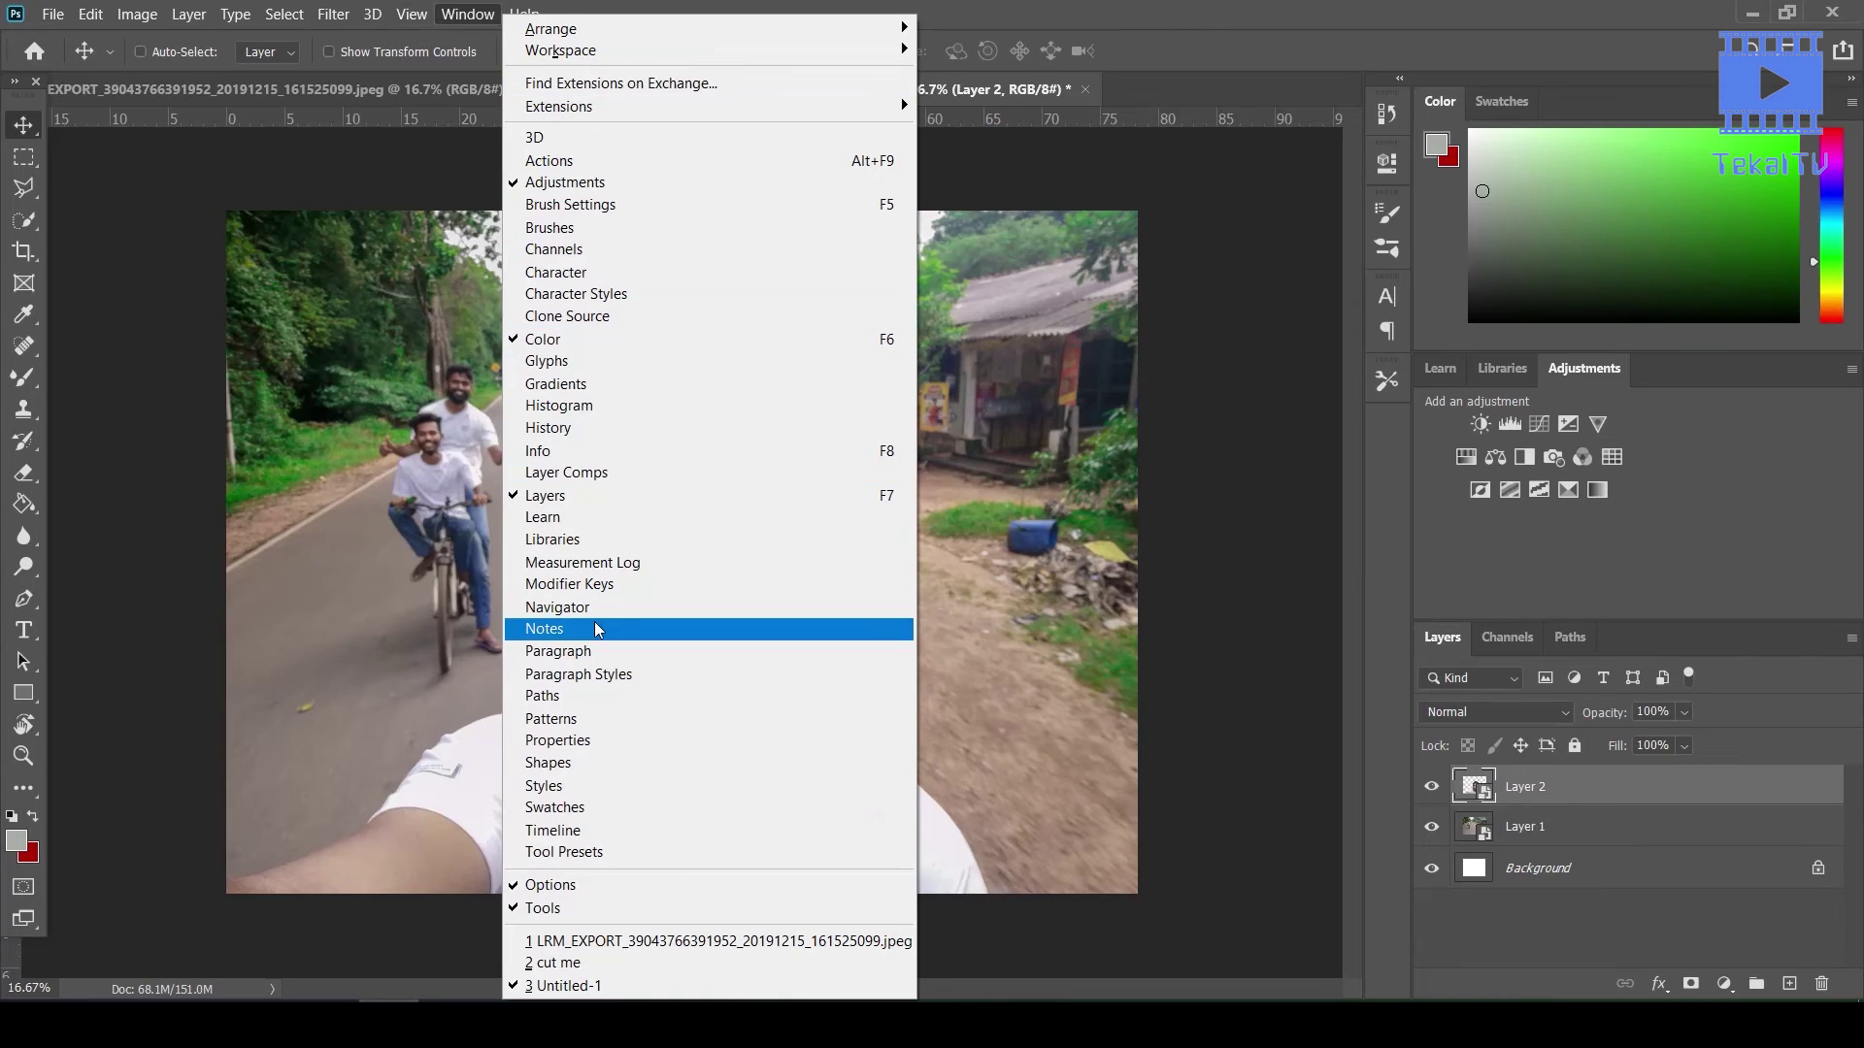
pyautogui.click(587, 832)
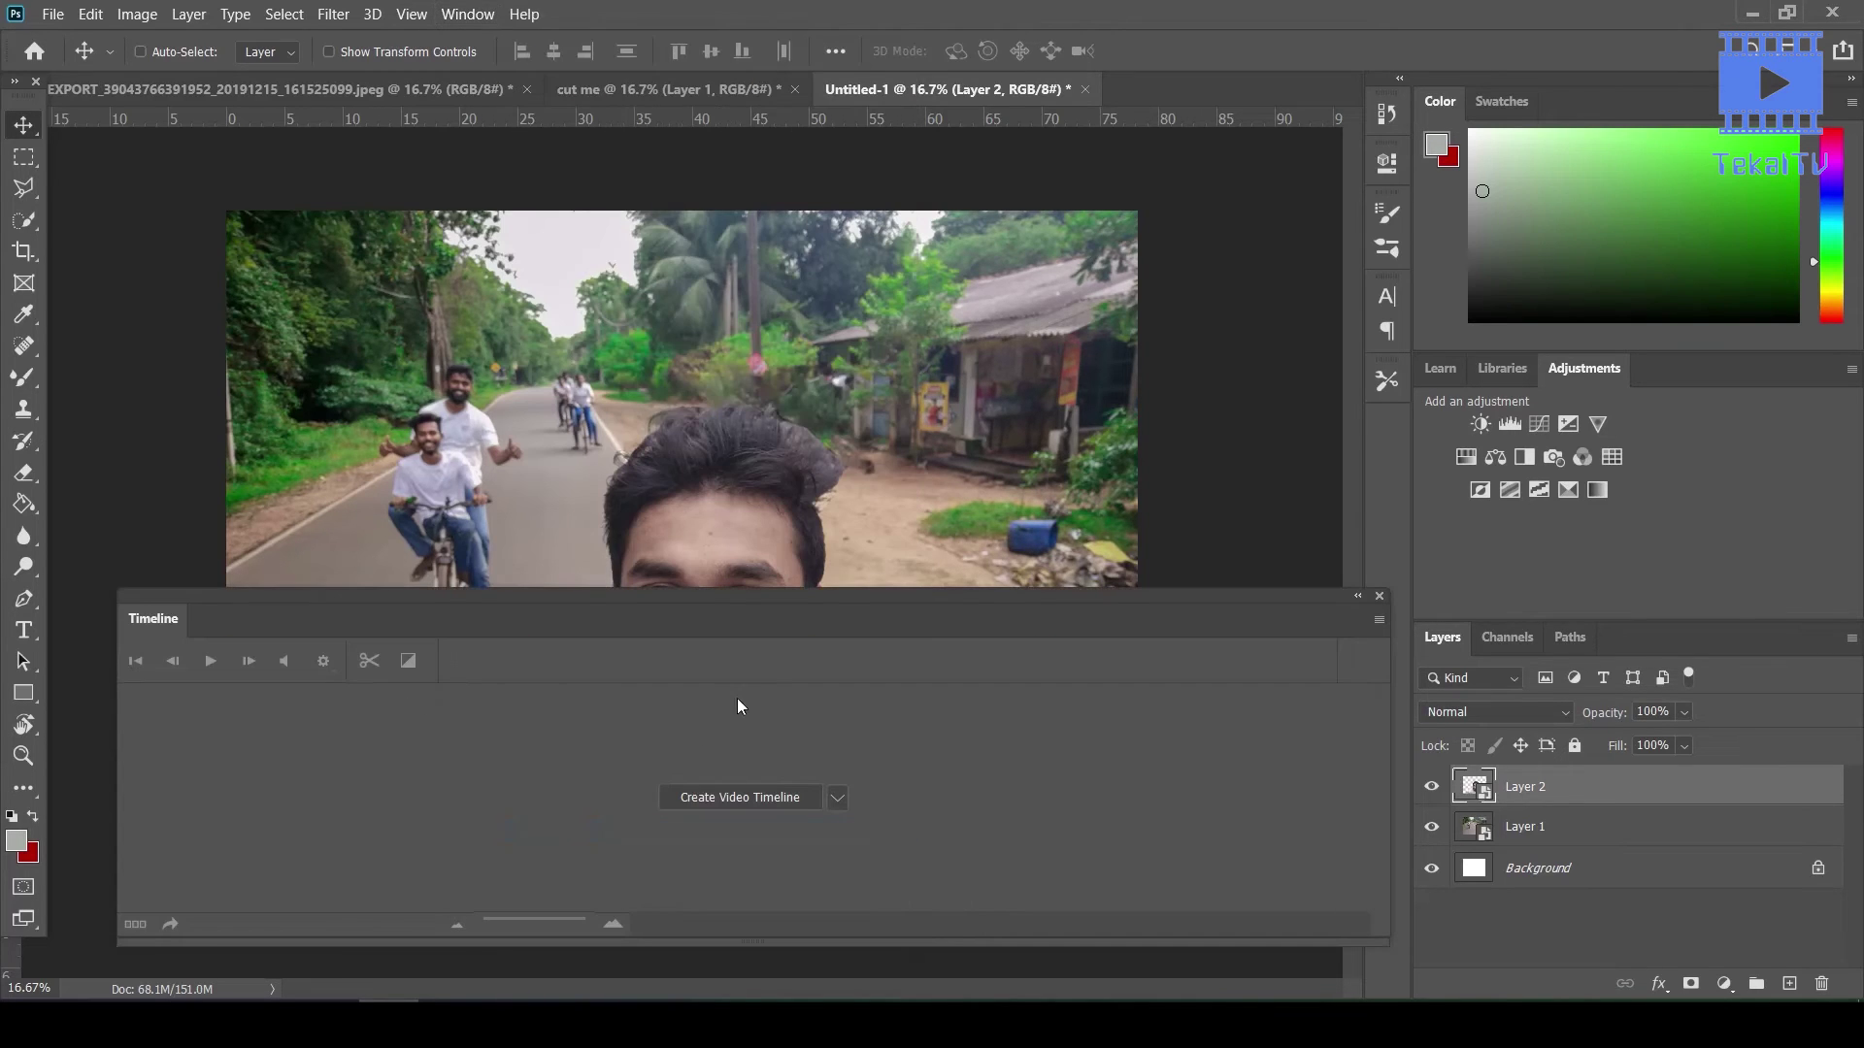
pyautogui.click(759, 796)
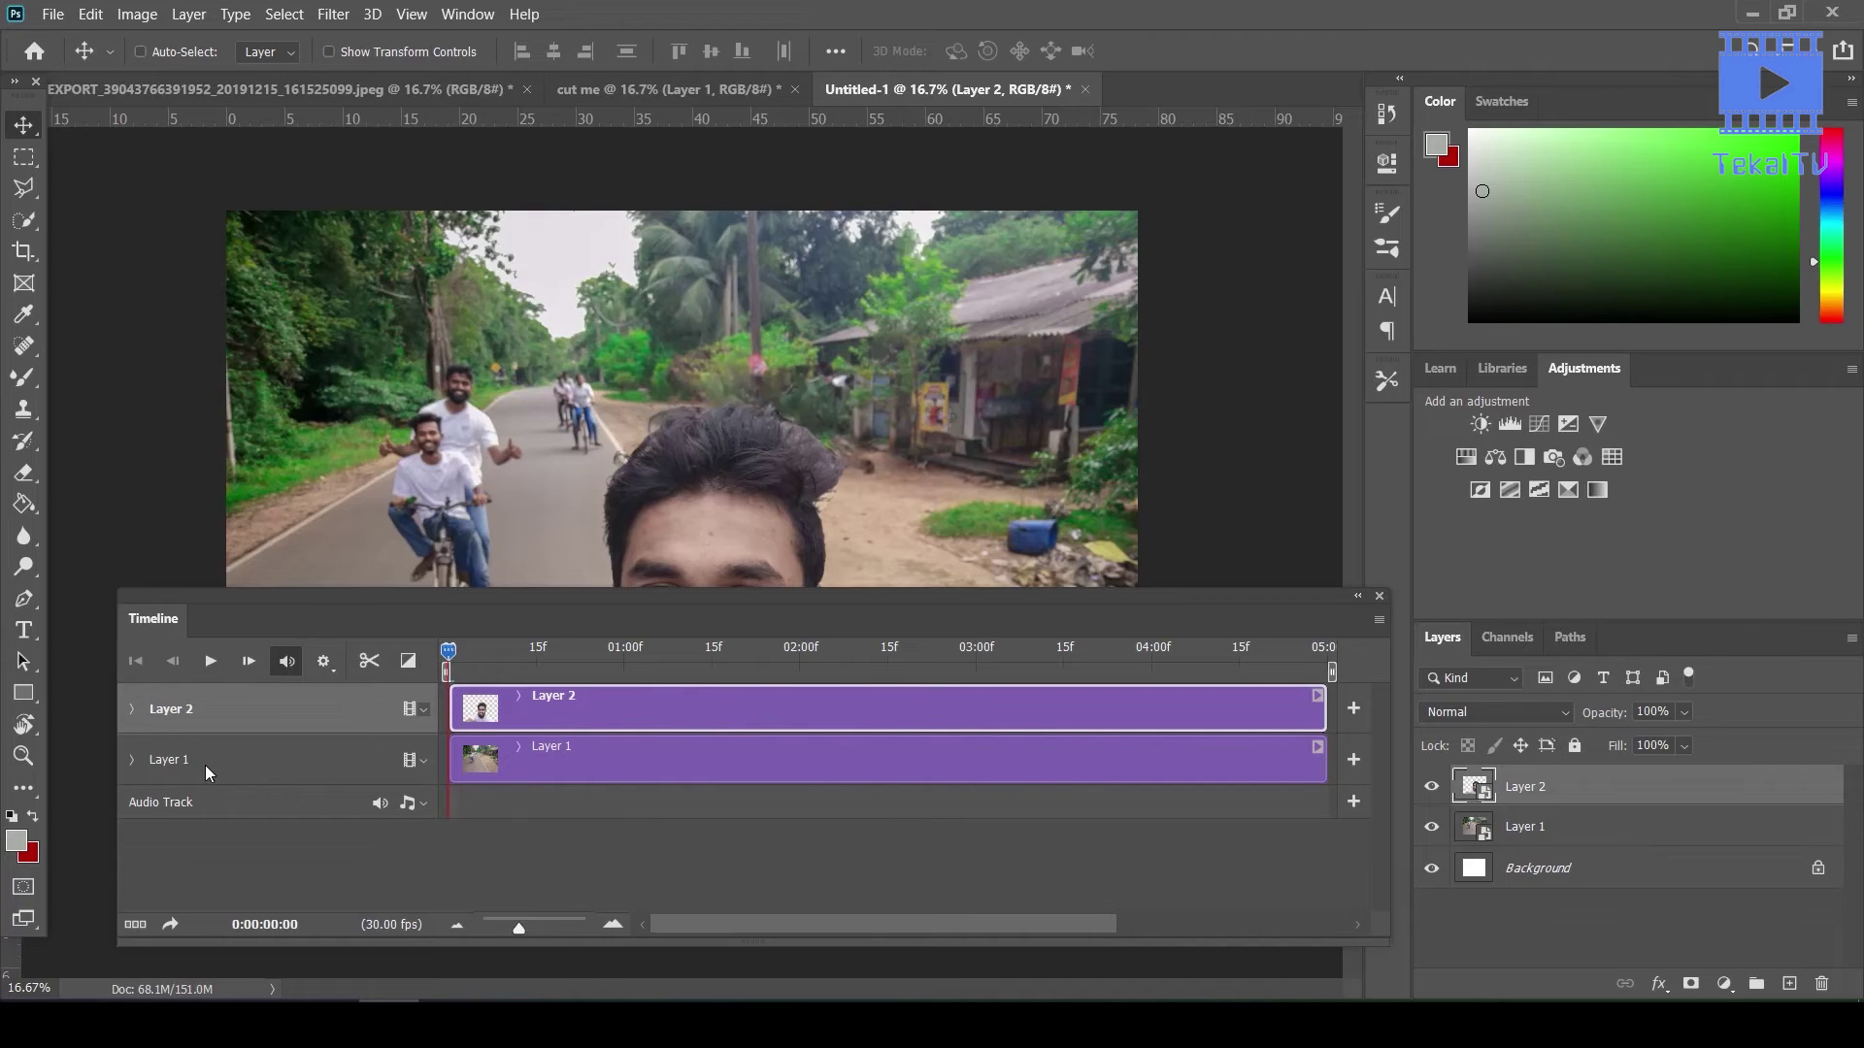
# Stretch the Layer 1 and Layer 2 clips so both end at 10:00
pyautogui.click(140, 757)
pyautogui.click(132, 759)
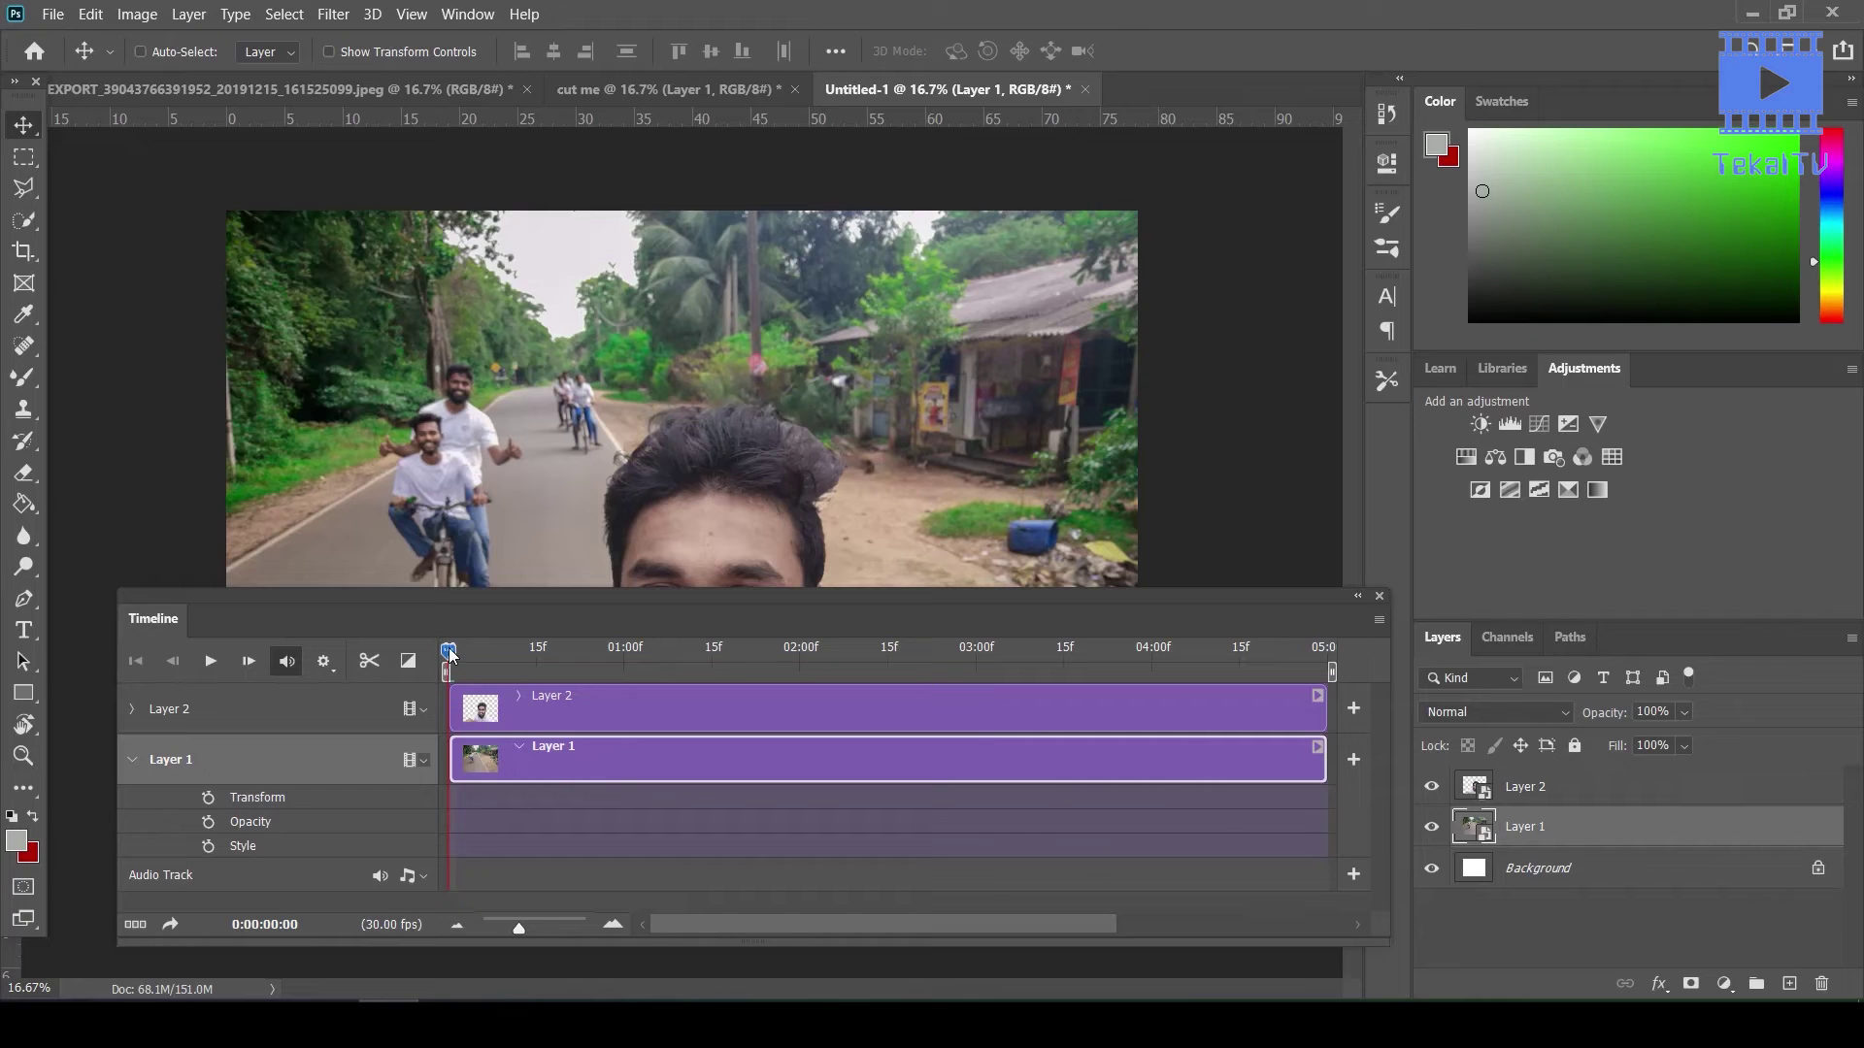
pyautogui.moveTo(450, 656)
pyautogui.mouseDown()
pyautogui.moveTo(977, 701)
pyautogui.moveTo(1449, 668)
pyautogui.moveTo(1205, 675)
pyautogui.mouseUp()
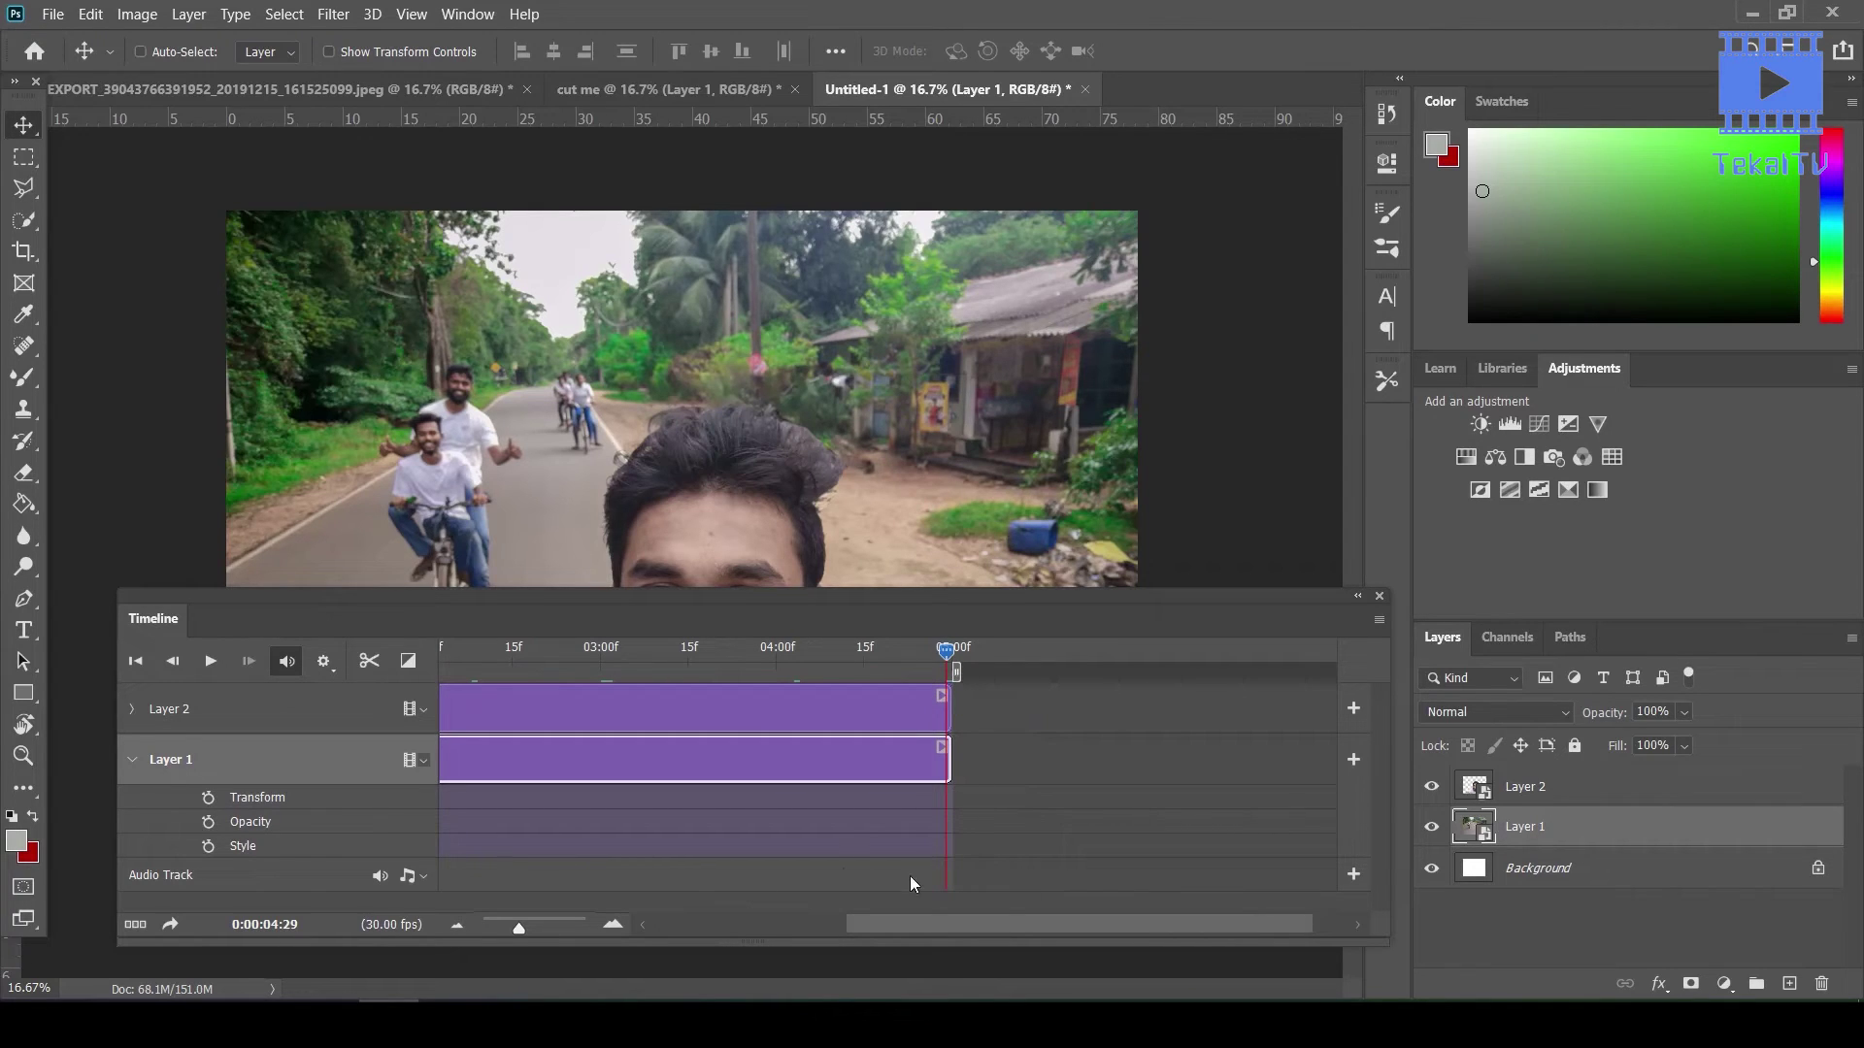
pyautogui.moveTo(522, 930); pyautogui.dragTo(509, 930)
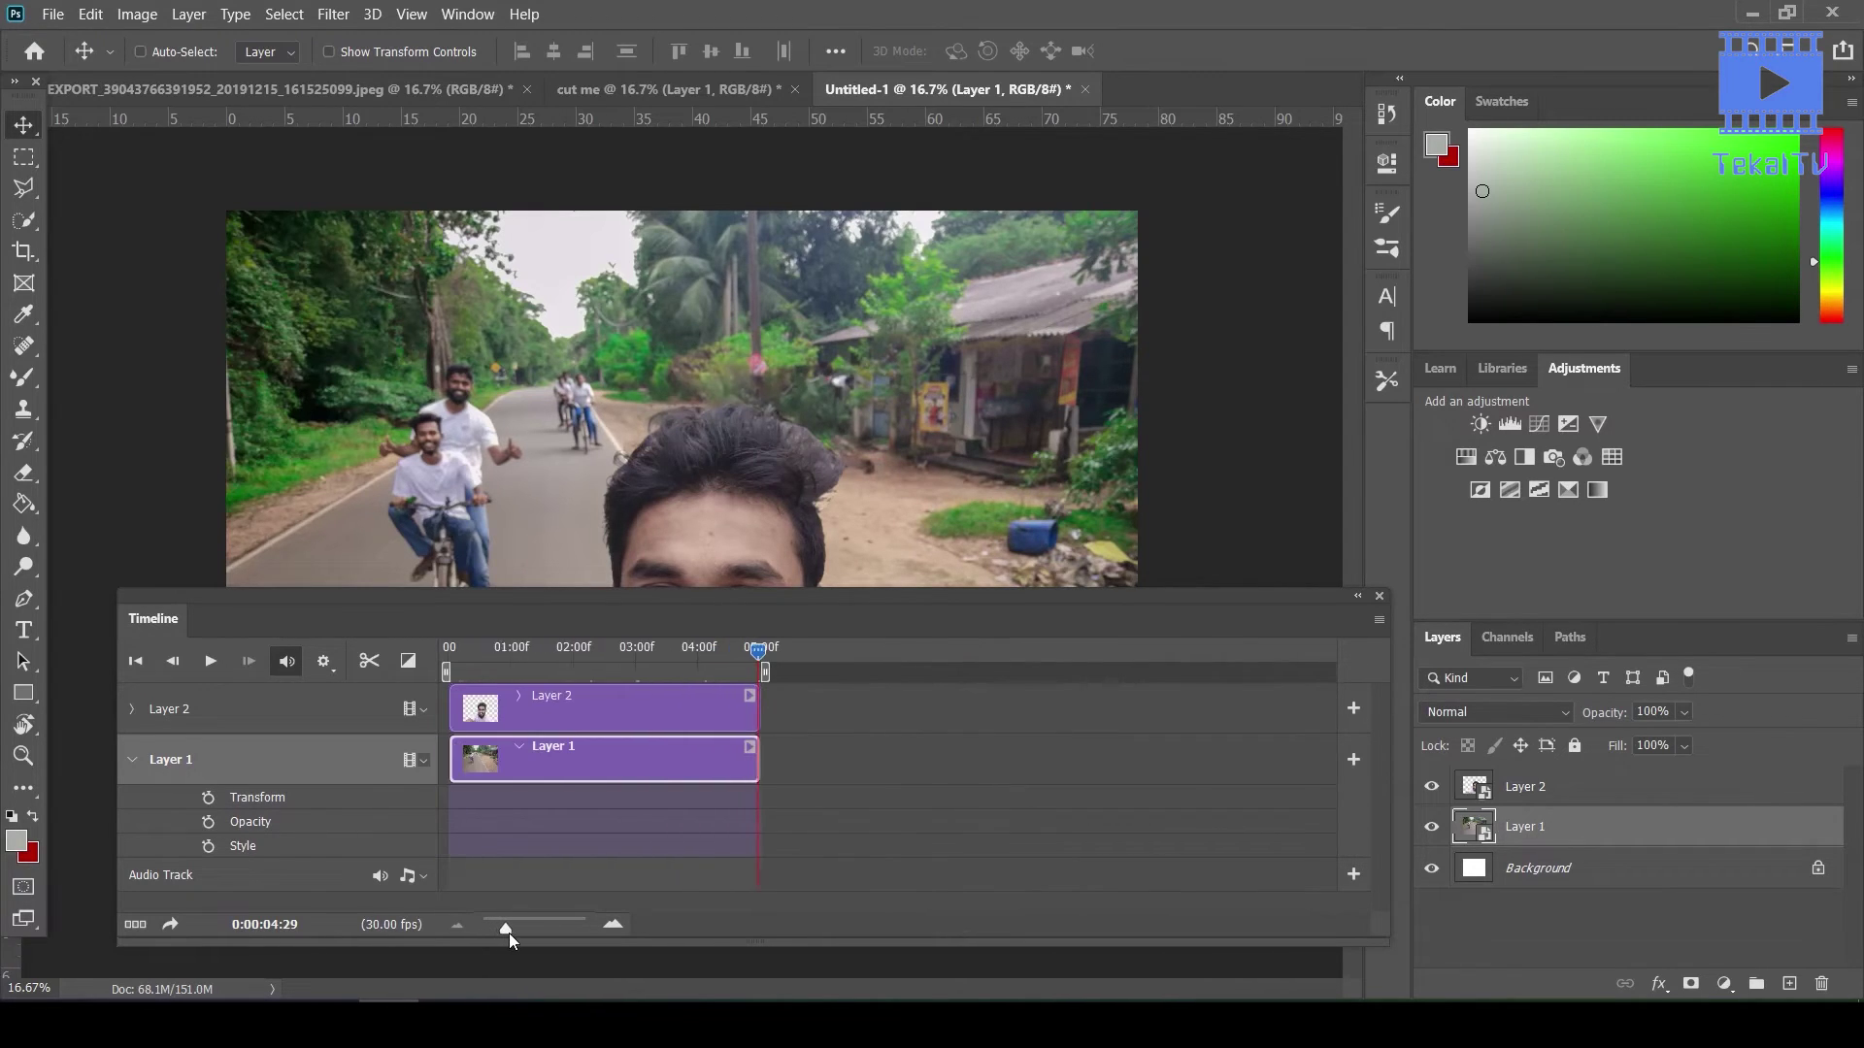
pyautogui.moveTo(879, 707); pyautogui.dragTo(1316, 699)
pyautogui.click(872, 751)
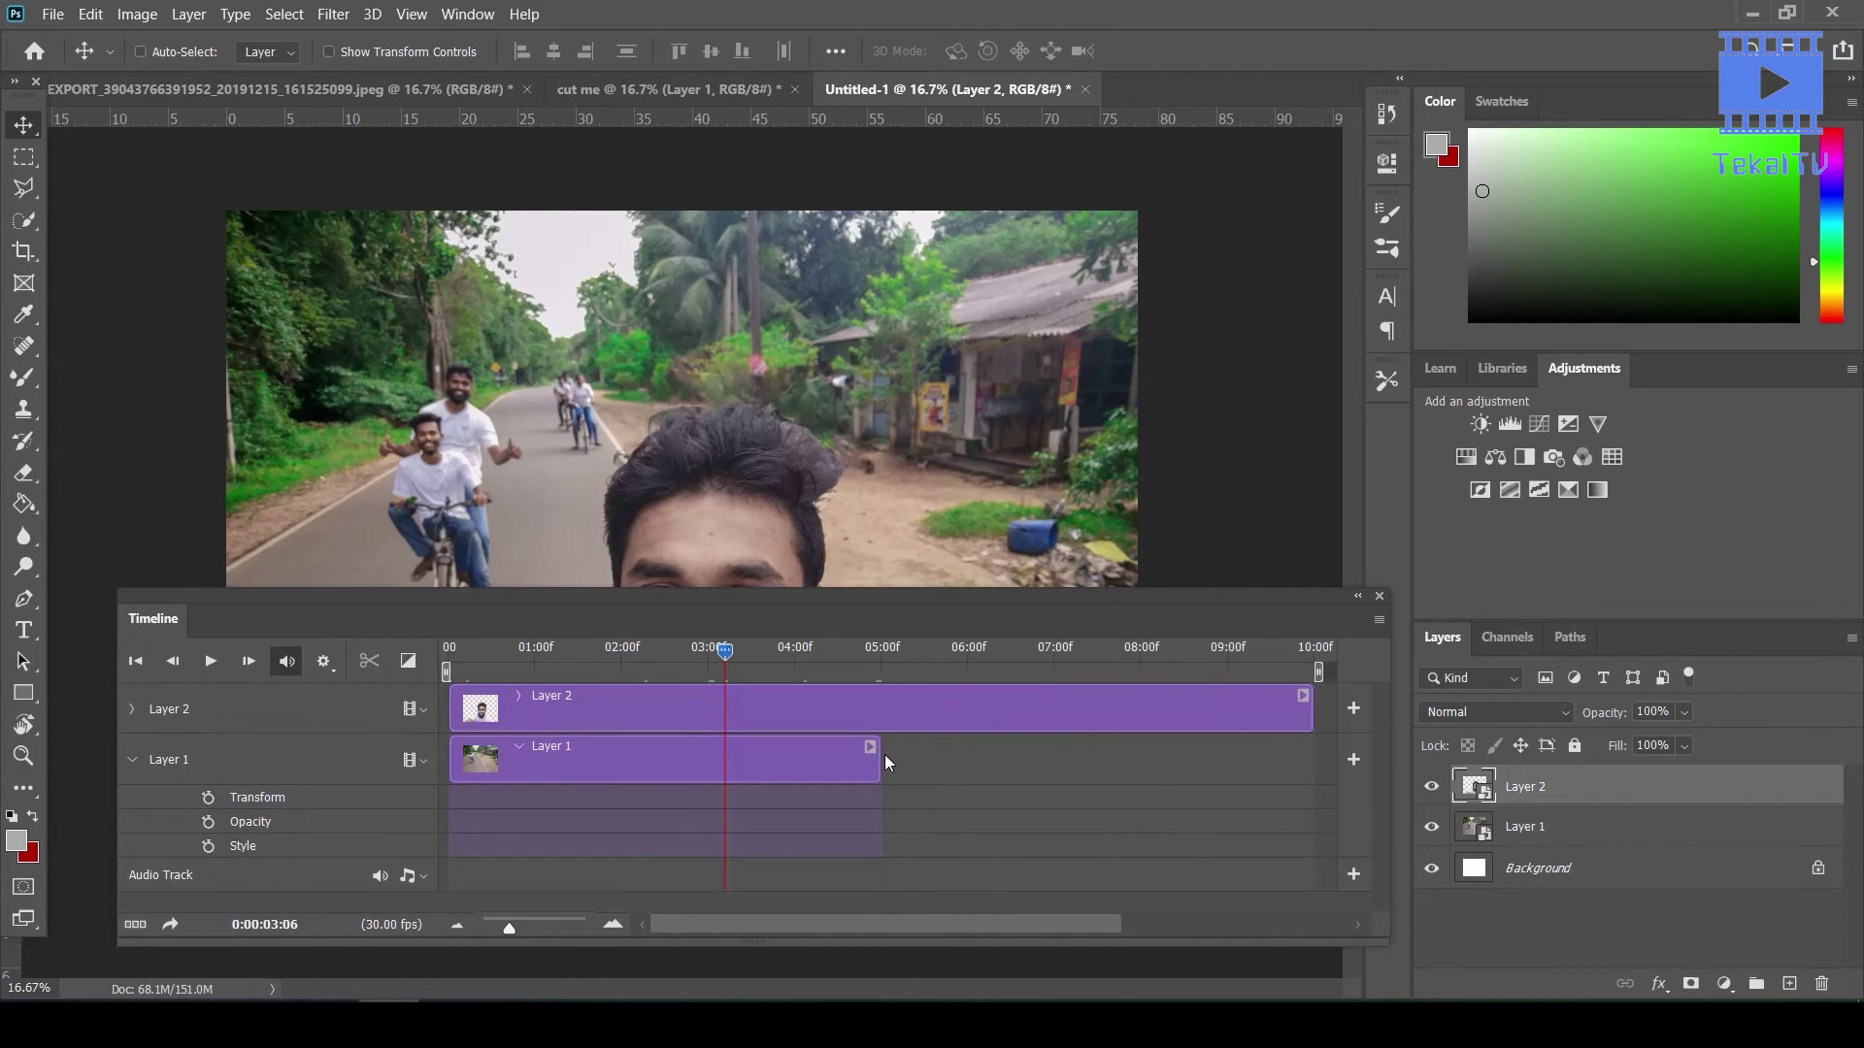
pyautogui.click(870, 754)
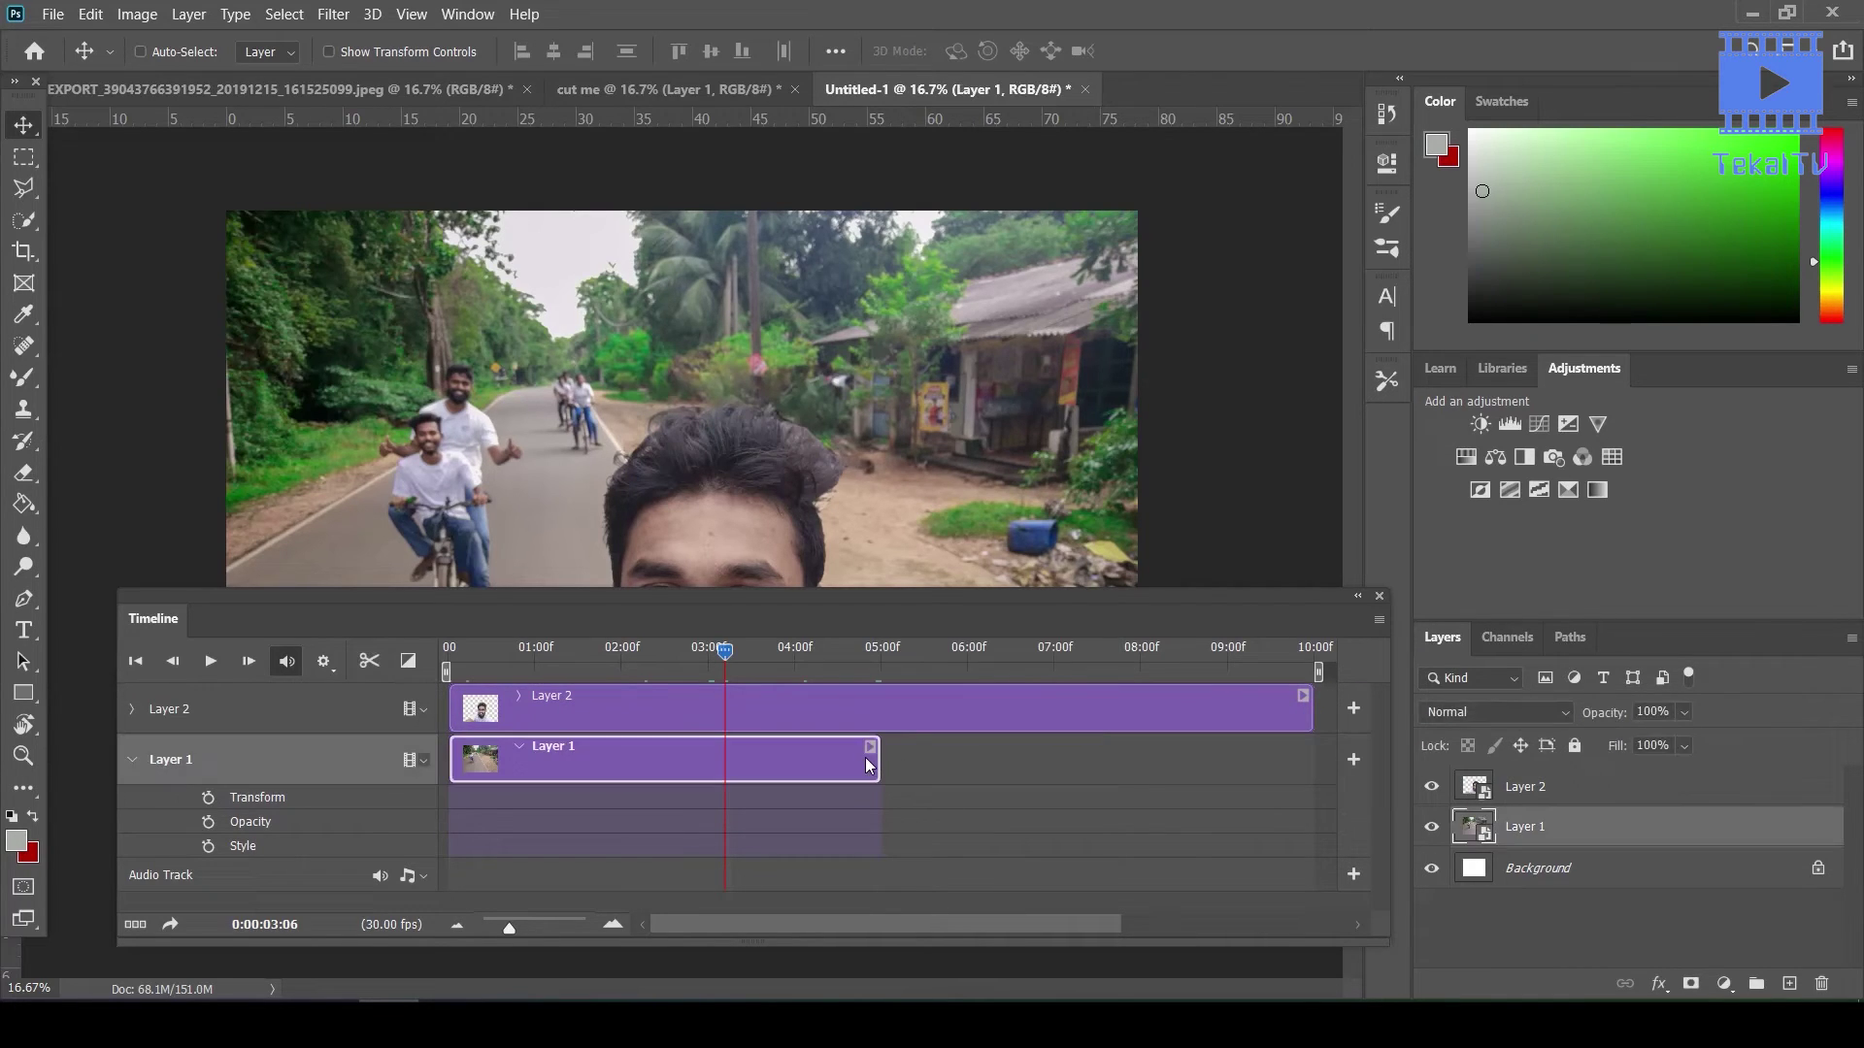
pyautogui.moveTo(878, 759); pyautogui.dragTo(1297, 753)
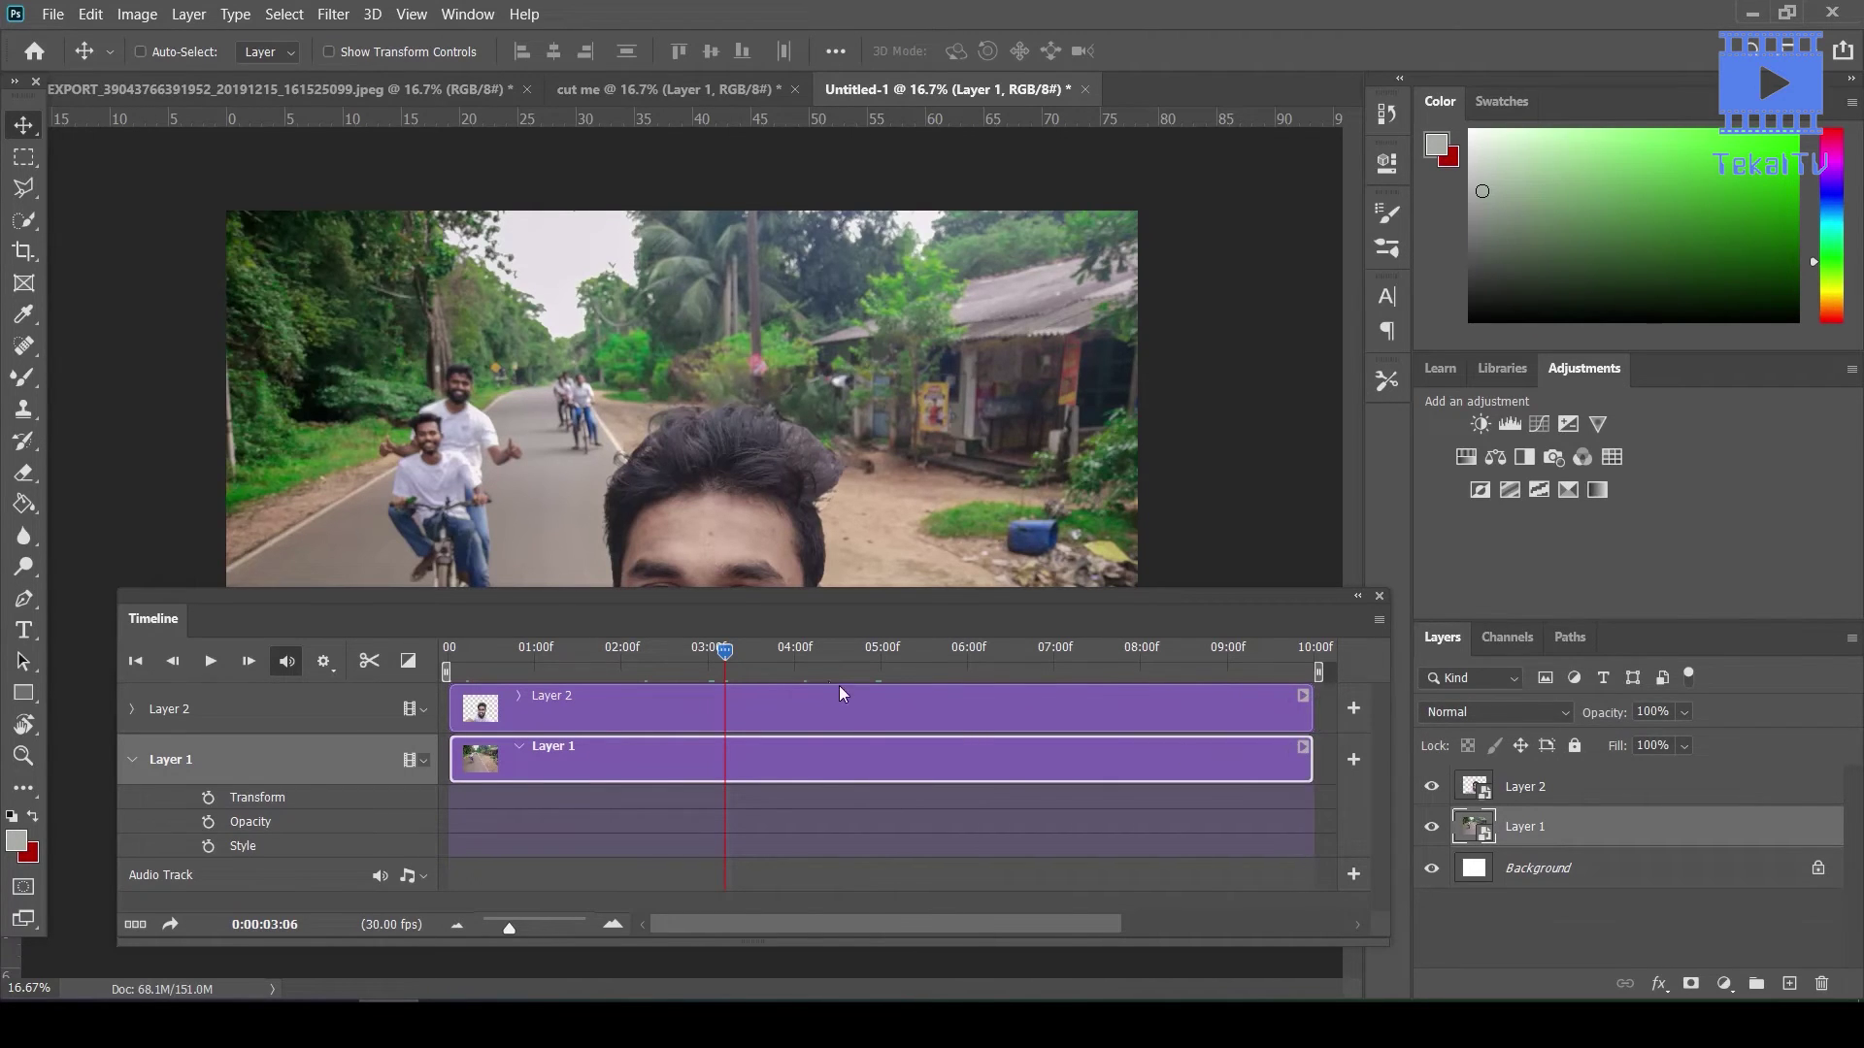
# Add a Layer 1 Transform keyframe at the 10-second end, then return the playhead to 00
pyautogui.click(723, 650)
pyautogui.moveTo(724, 650)
pyautogui.mouseDown()
pyautogui.moveTo(1367, 678)
pyautogui.moveTo(1354, 686)
pyautogui.mouseUp()
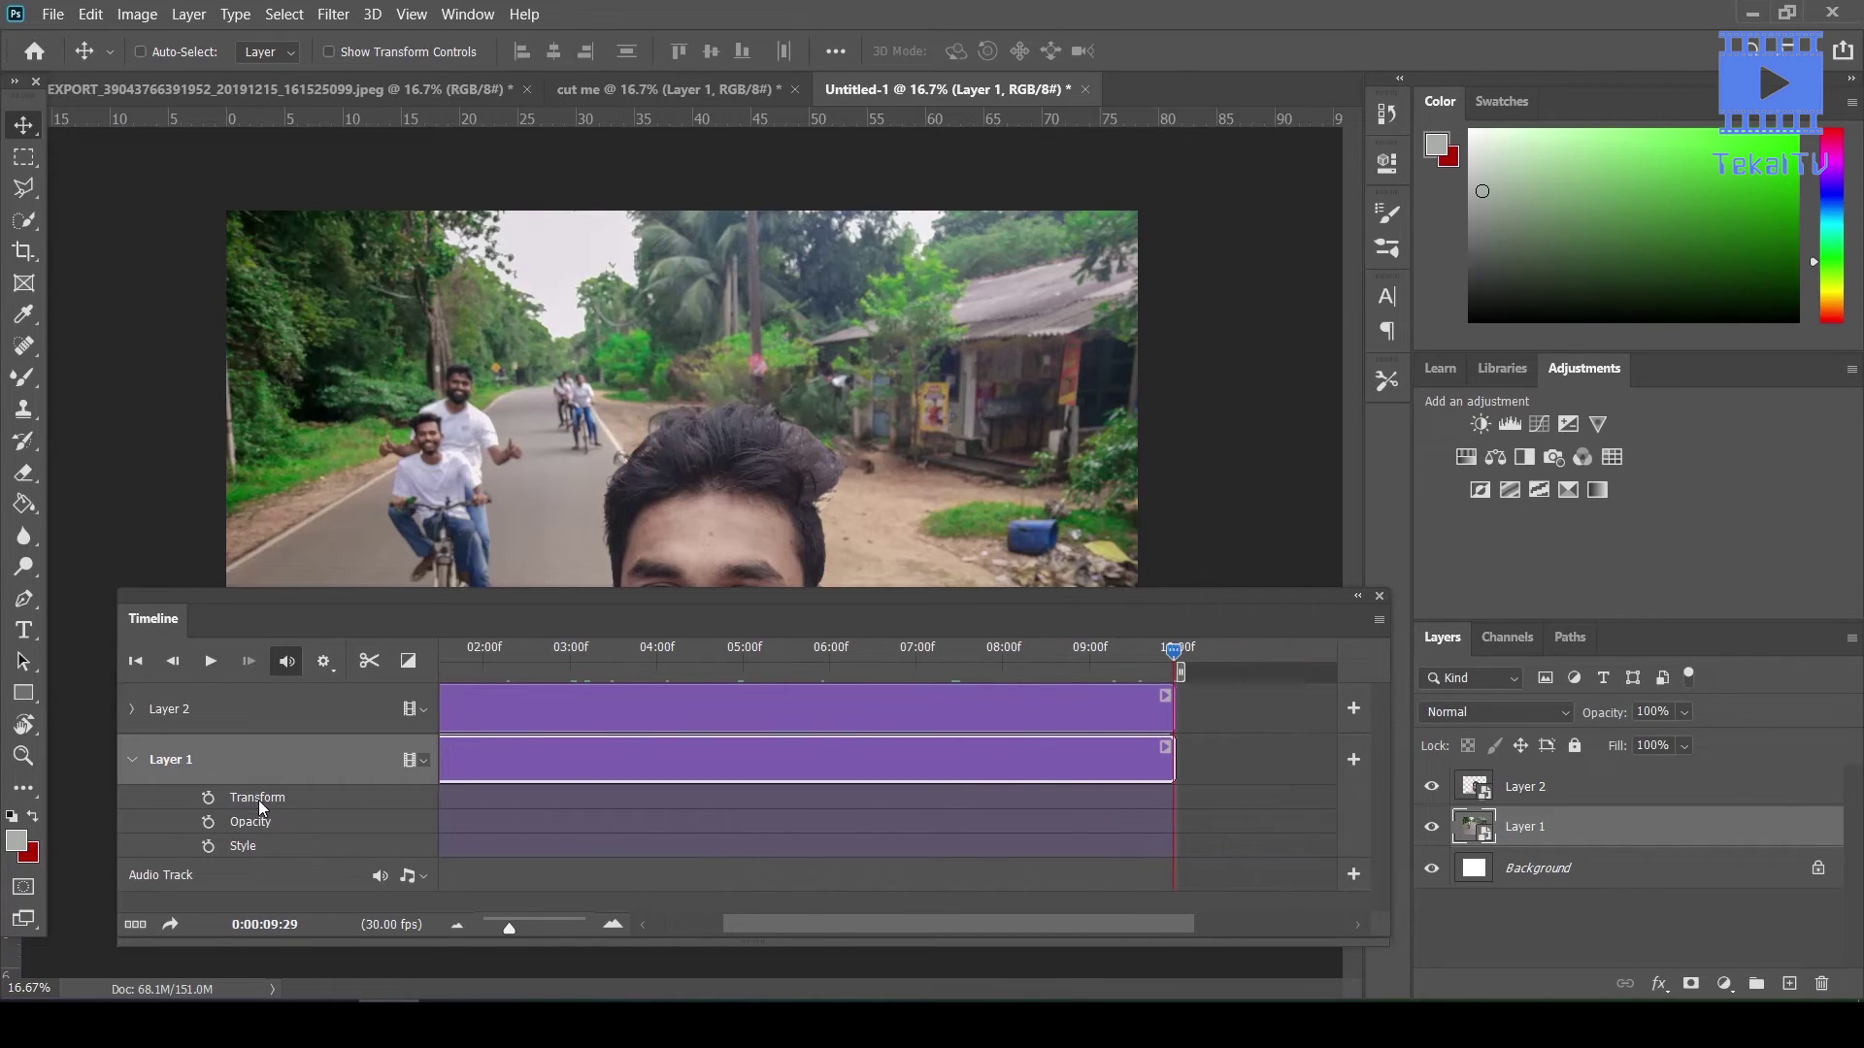
pyautogui.click(209, 798)
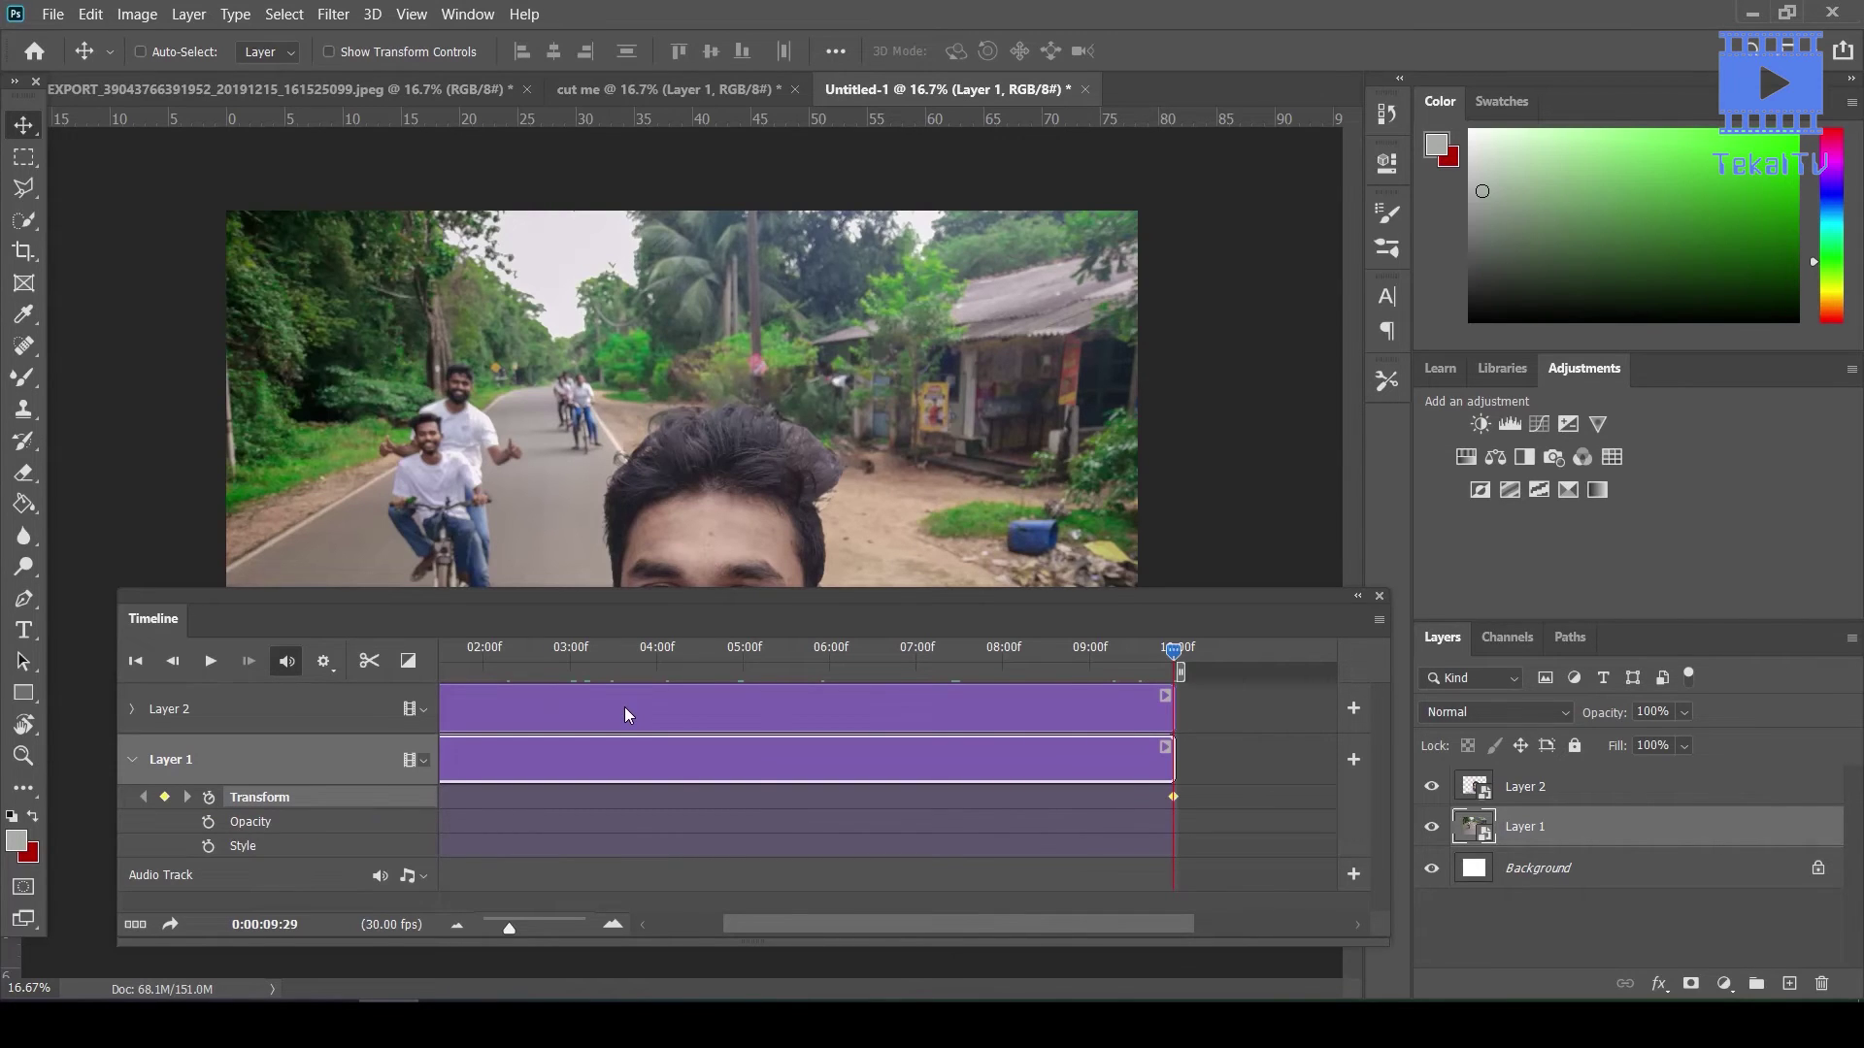
pyautogui.hscroll(3, 625, 708)
pyautogui.hscroll(-1, 625, 708)
pyautogui.hscroll(-4, 625, 707)
pyautogui.hscroll(-2, 625, 707)
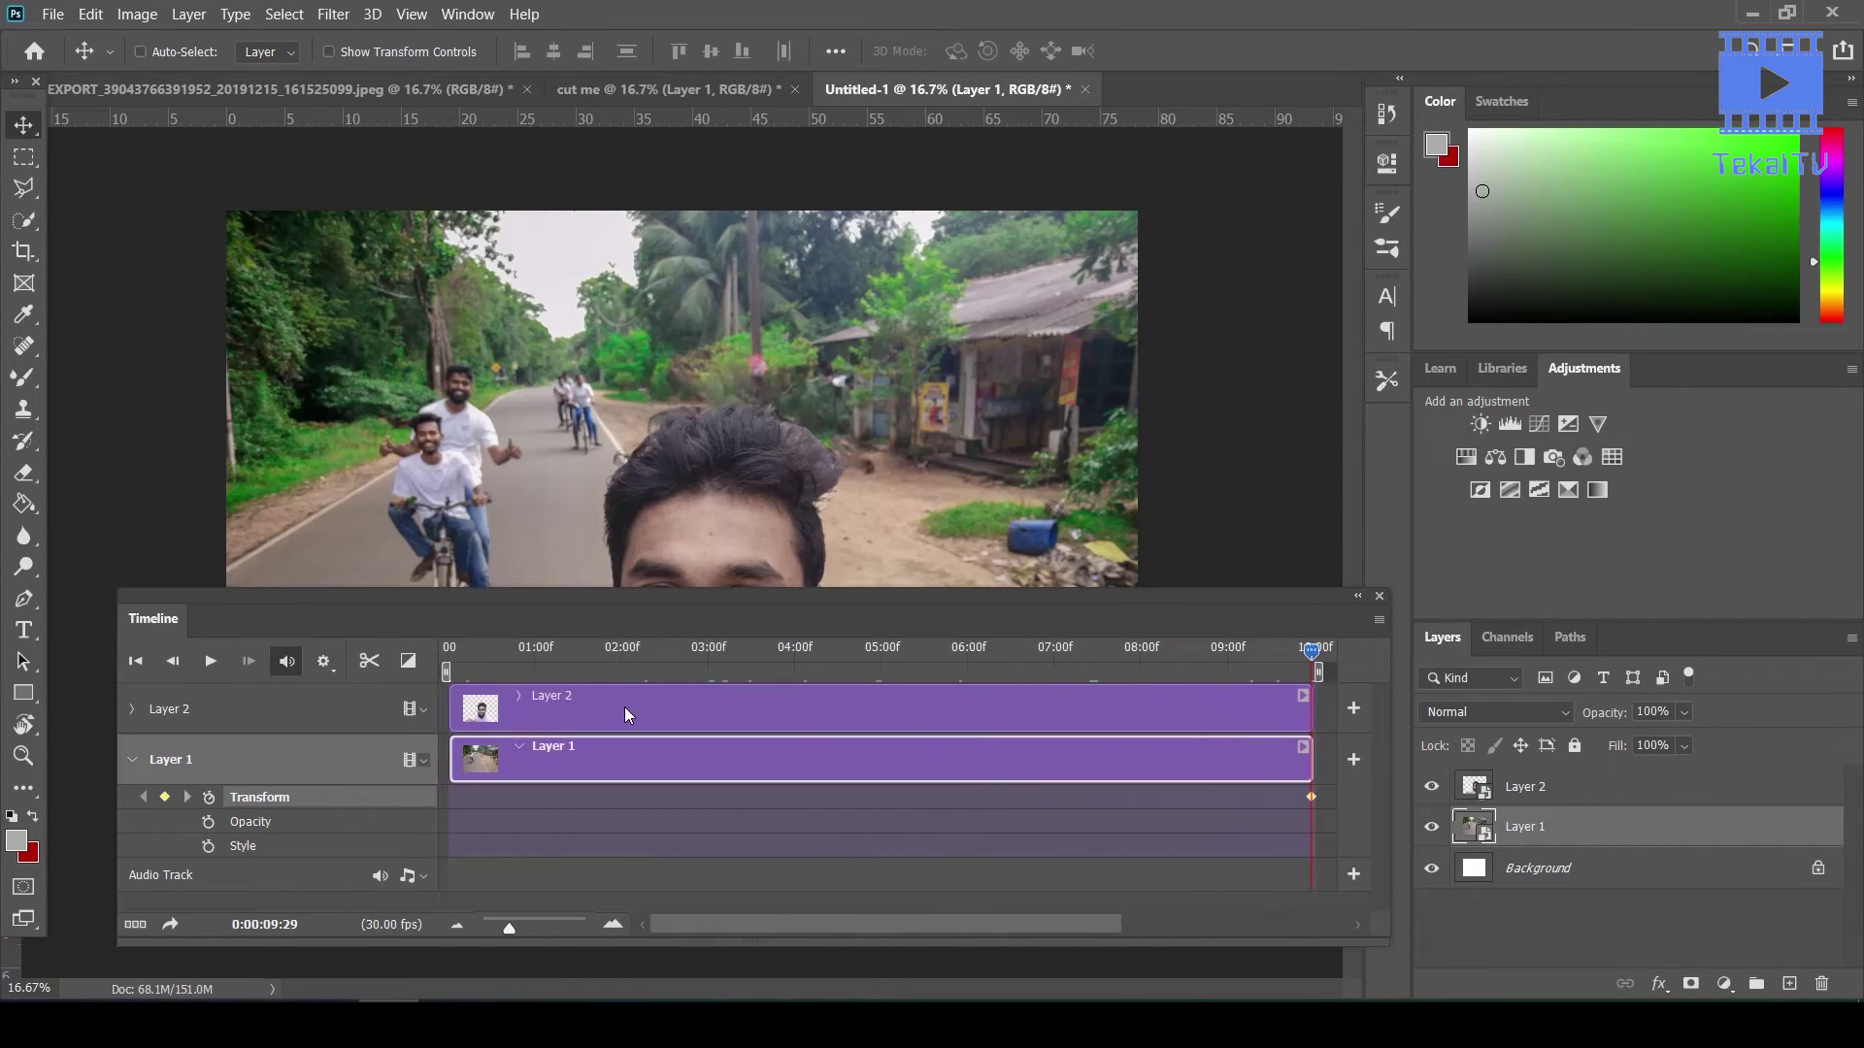
pyautogui.moveTo(478, 660); pyautogui.dragTo(416, 660)
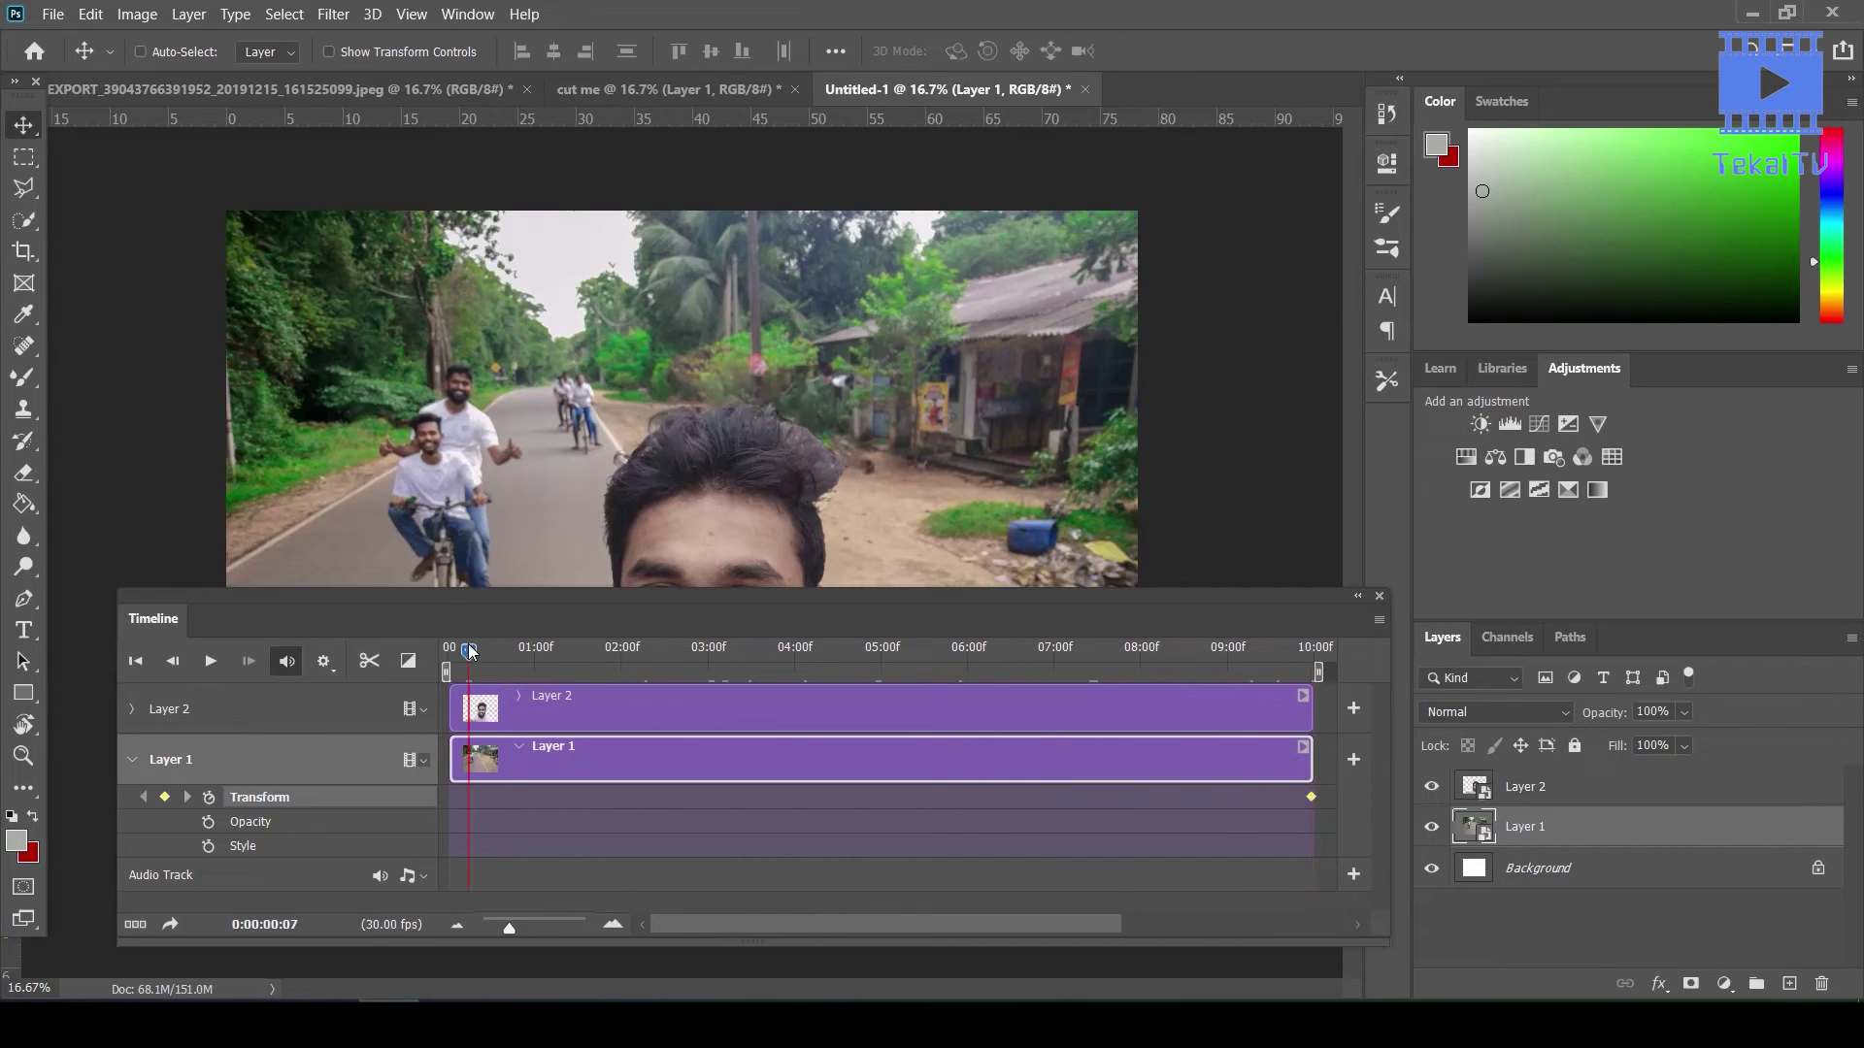
# At frame 00, scale Layer 1's street background to 145.79% and shift it left and down
pyautogui.click(408, 661)
pyautogui.hotkey('ctrl', 't')
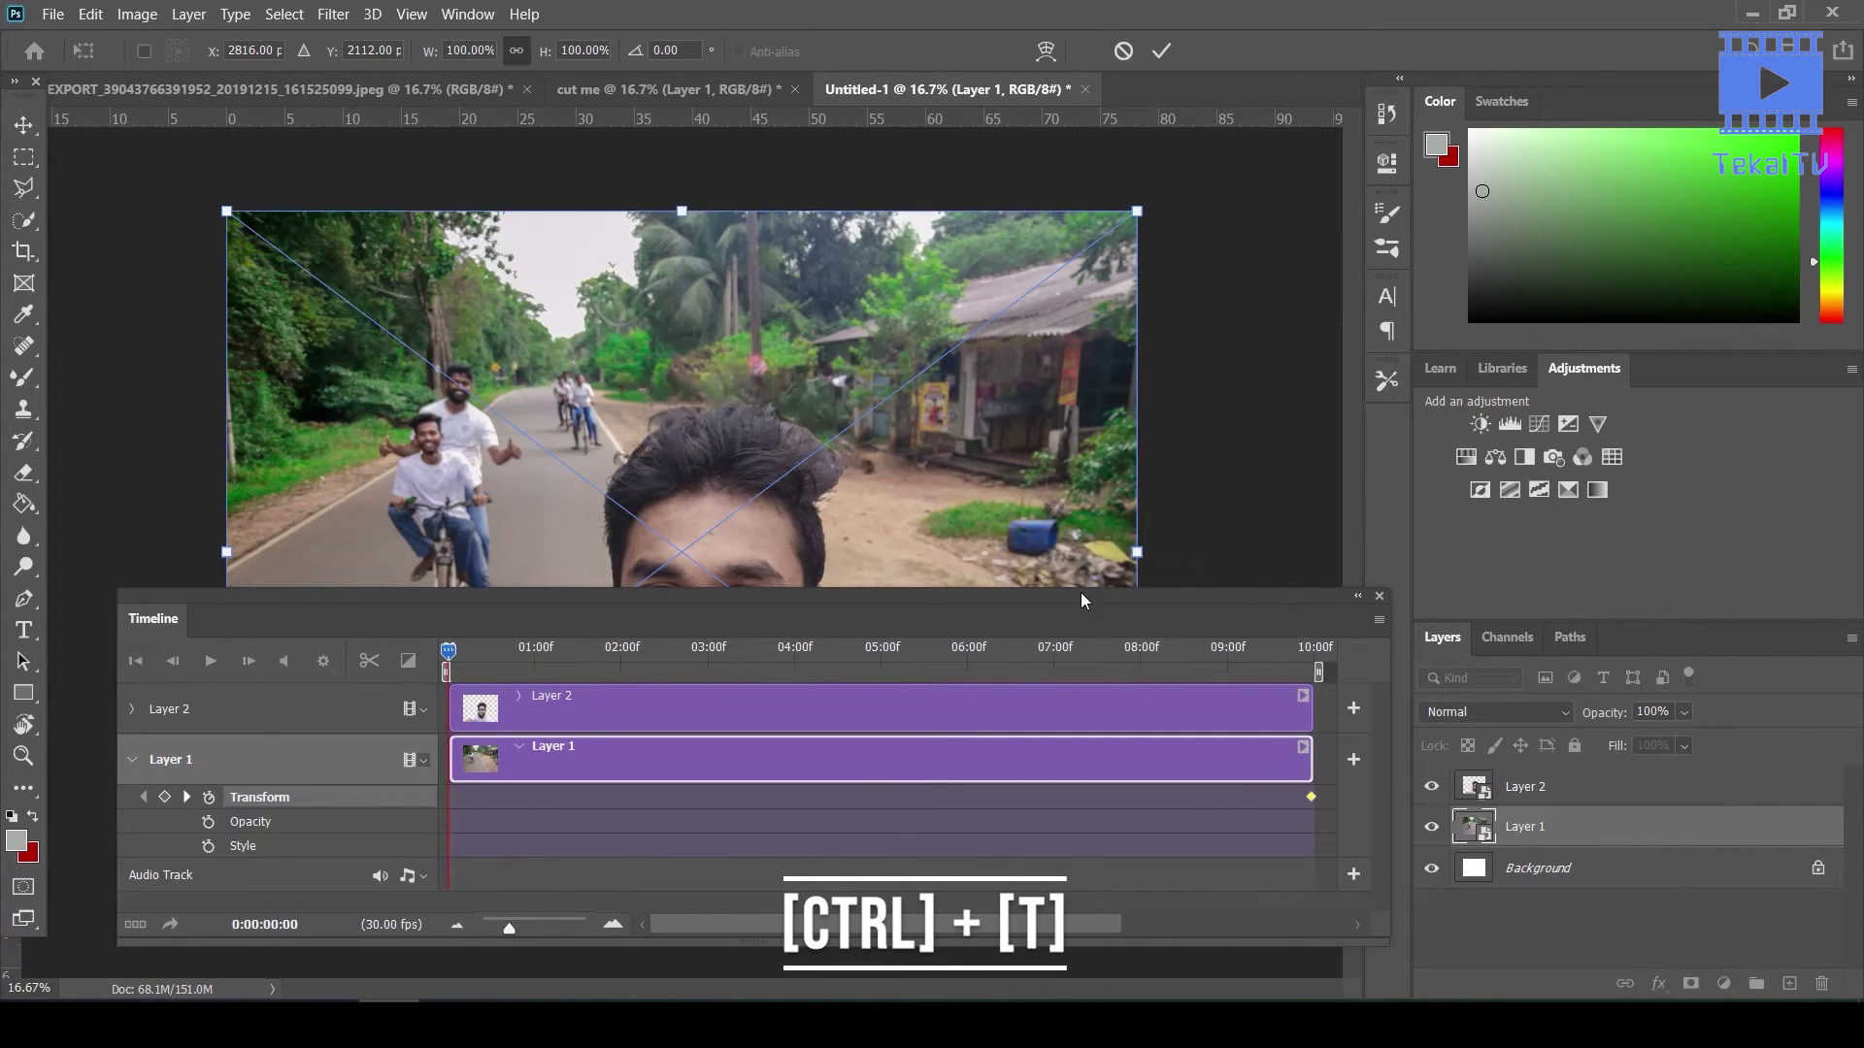
pyautogui.moveTo(1057, 610); pyautogui.dragTo(1016, 954)
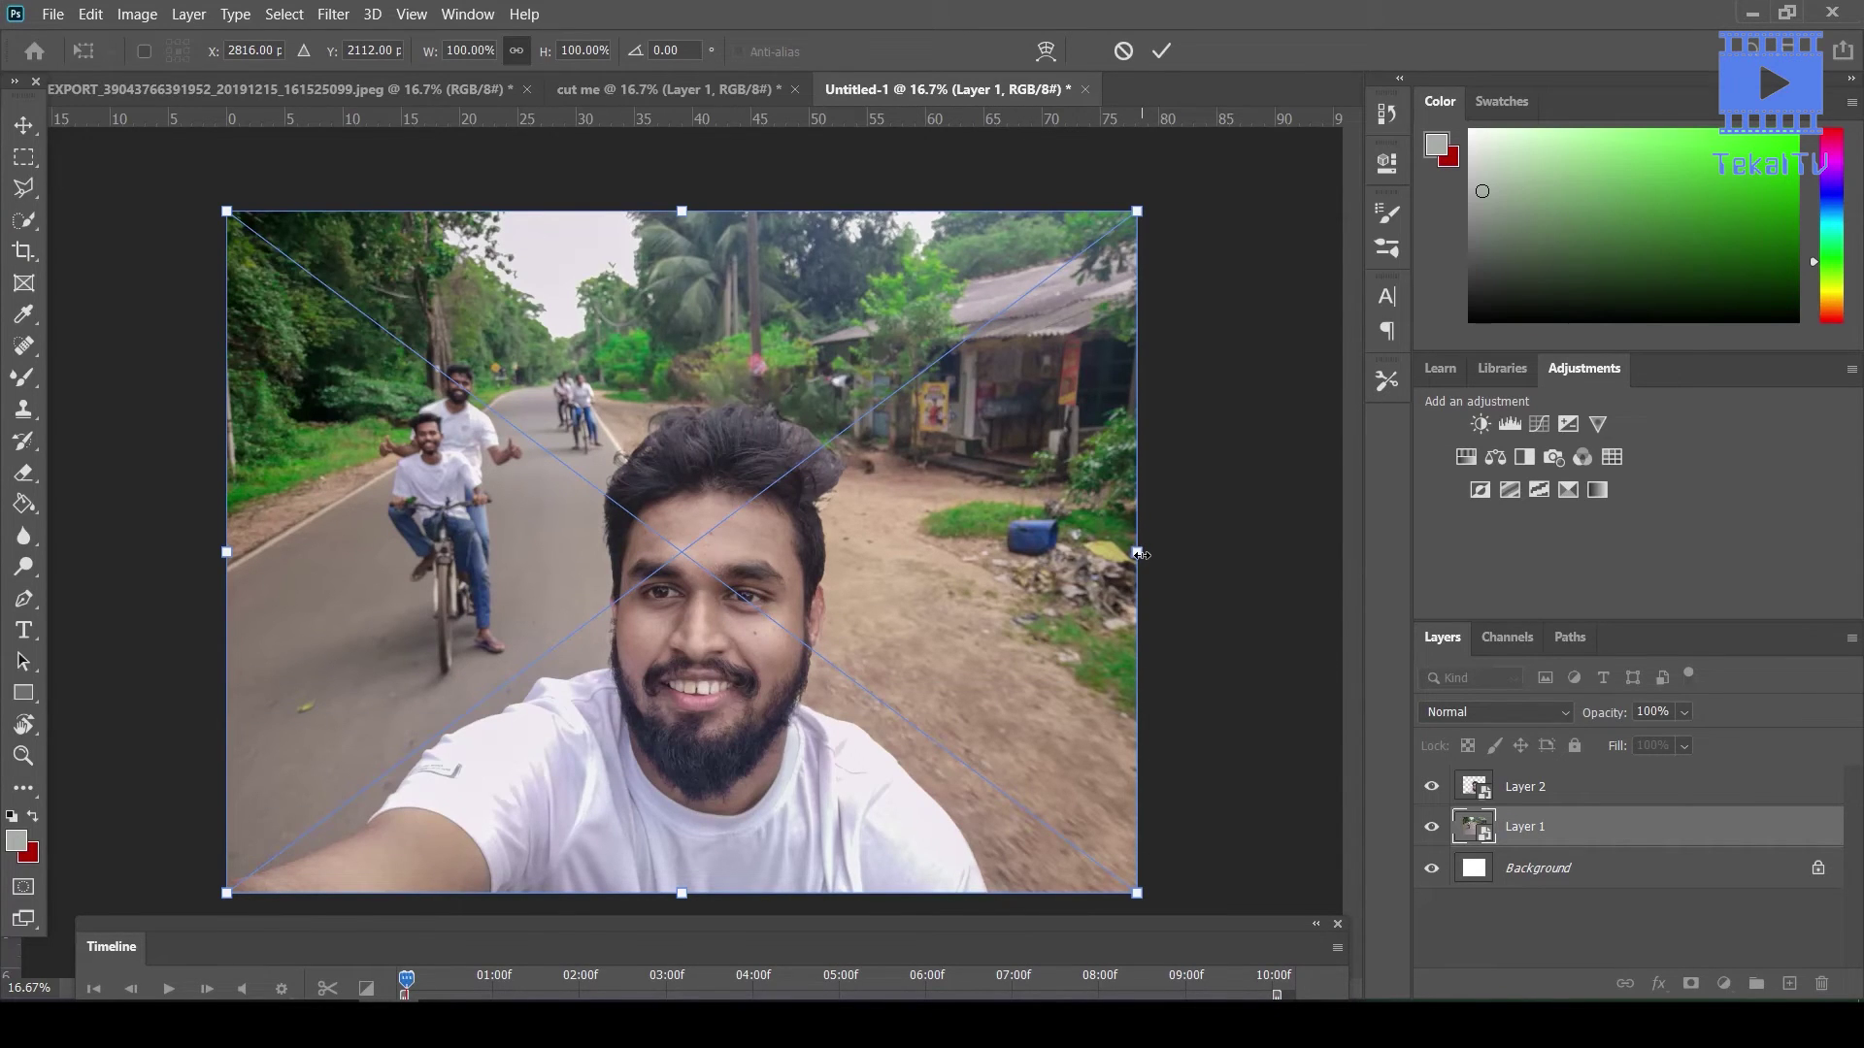
pyautogui.moveTo(1140, 555); pyautogui.dragTo(1525, 522)
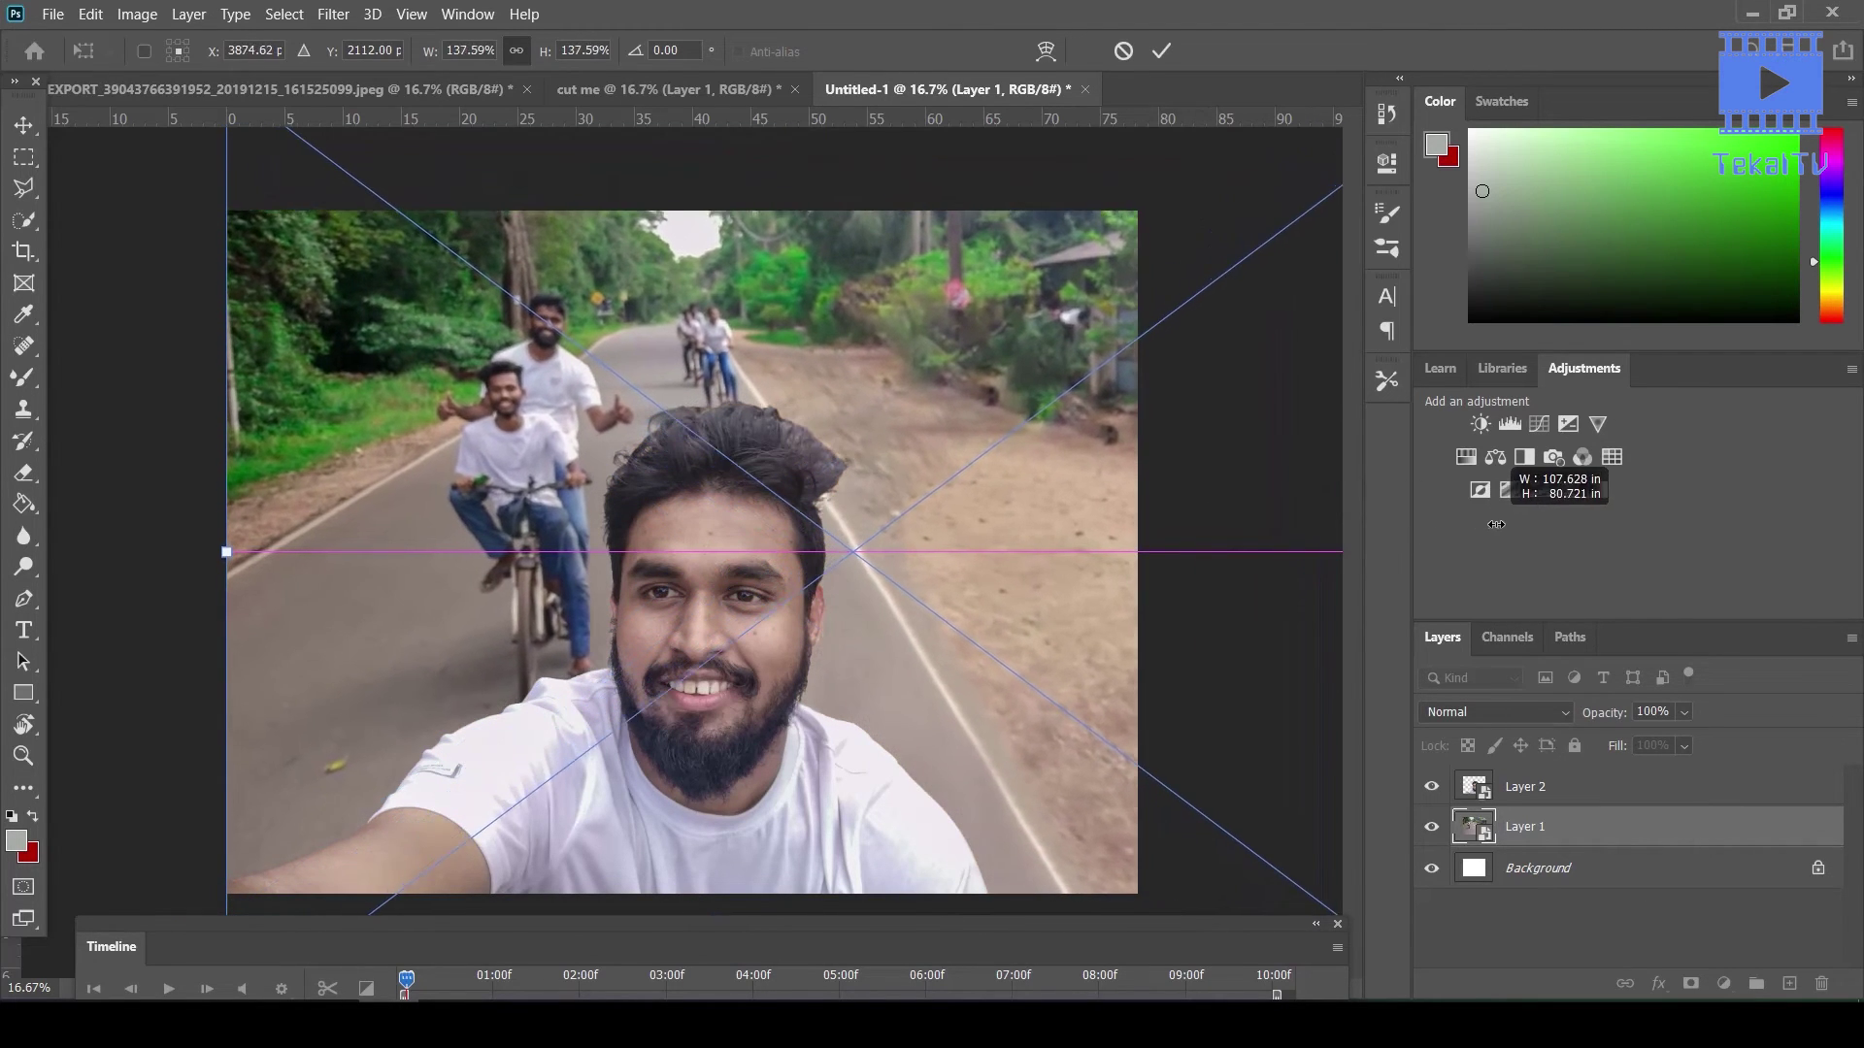
pyautogui.moveTo(1525, 522); pyautogui.dragTo(1592, 483)
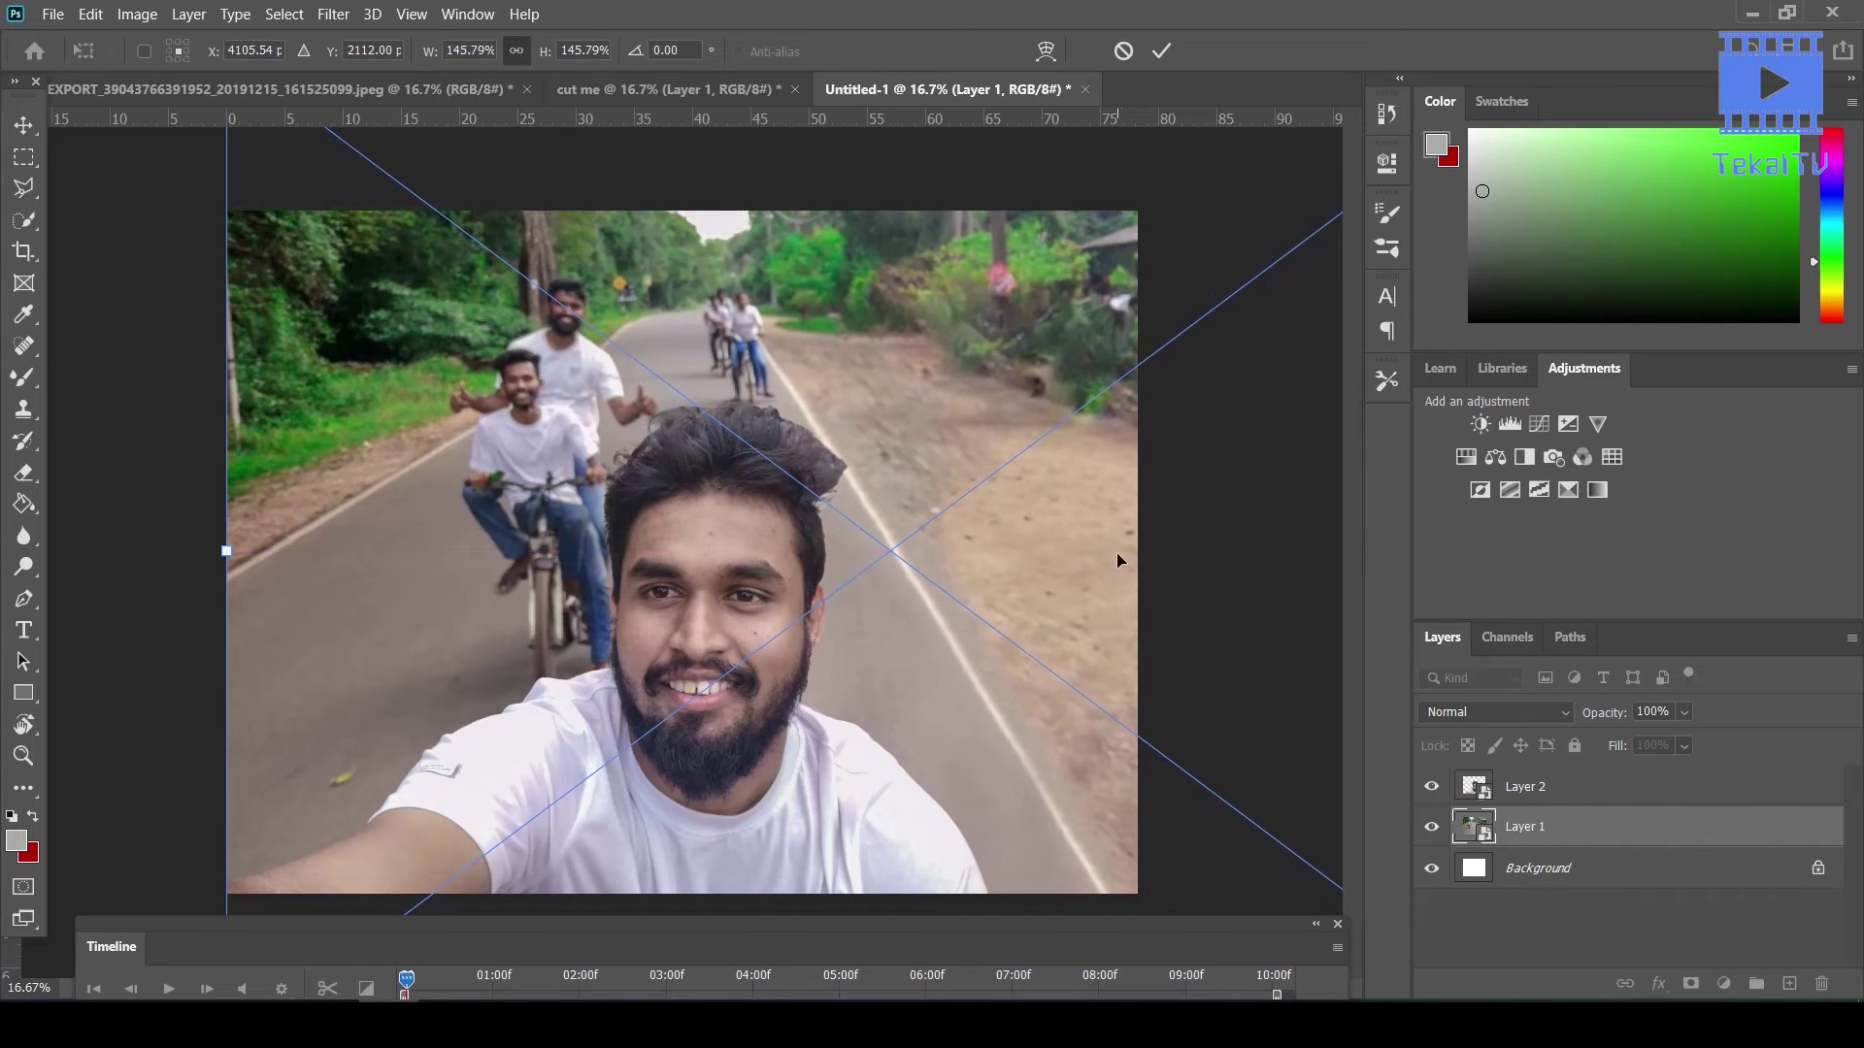
pyautogui.moveTo(1119, 560)
pyautogui.mouseDown()
pyautogui.moveTo(1010, 652)
pyautogui.moveTo(969, 654)
pyautogui.mouseUp()
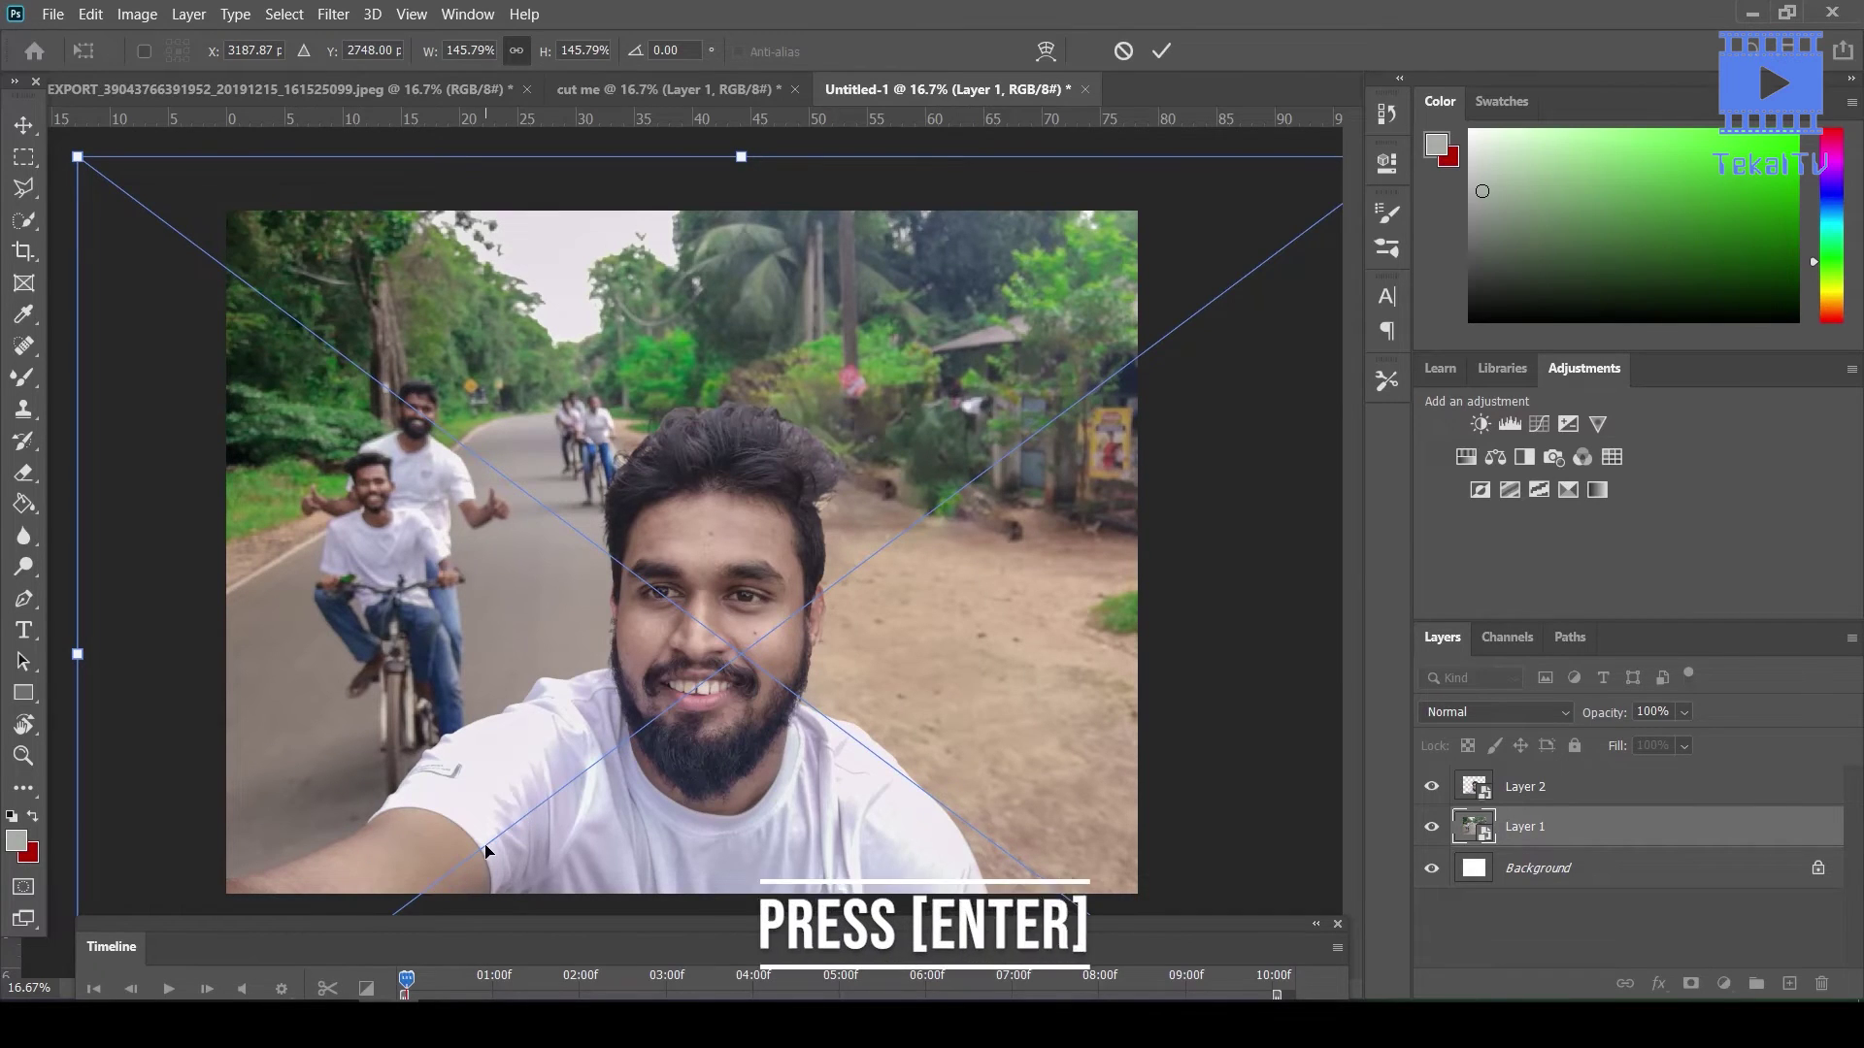
pyautogui.press('Return')
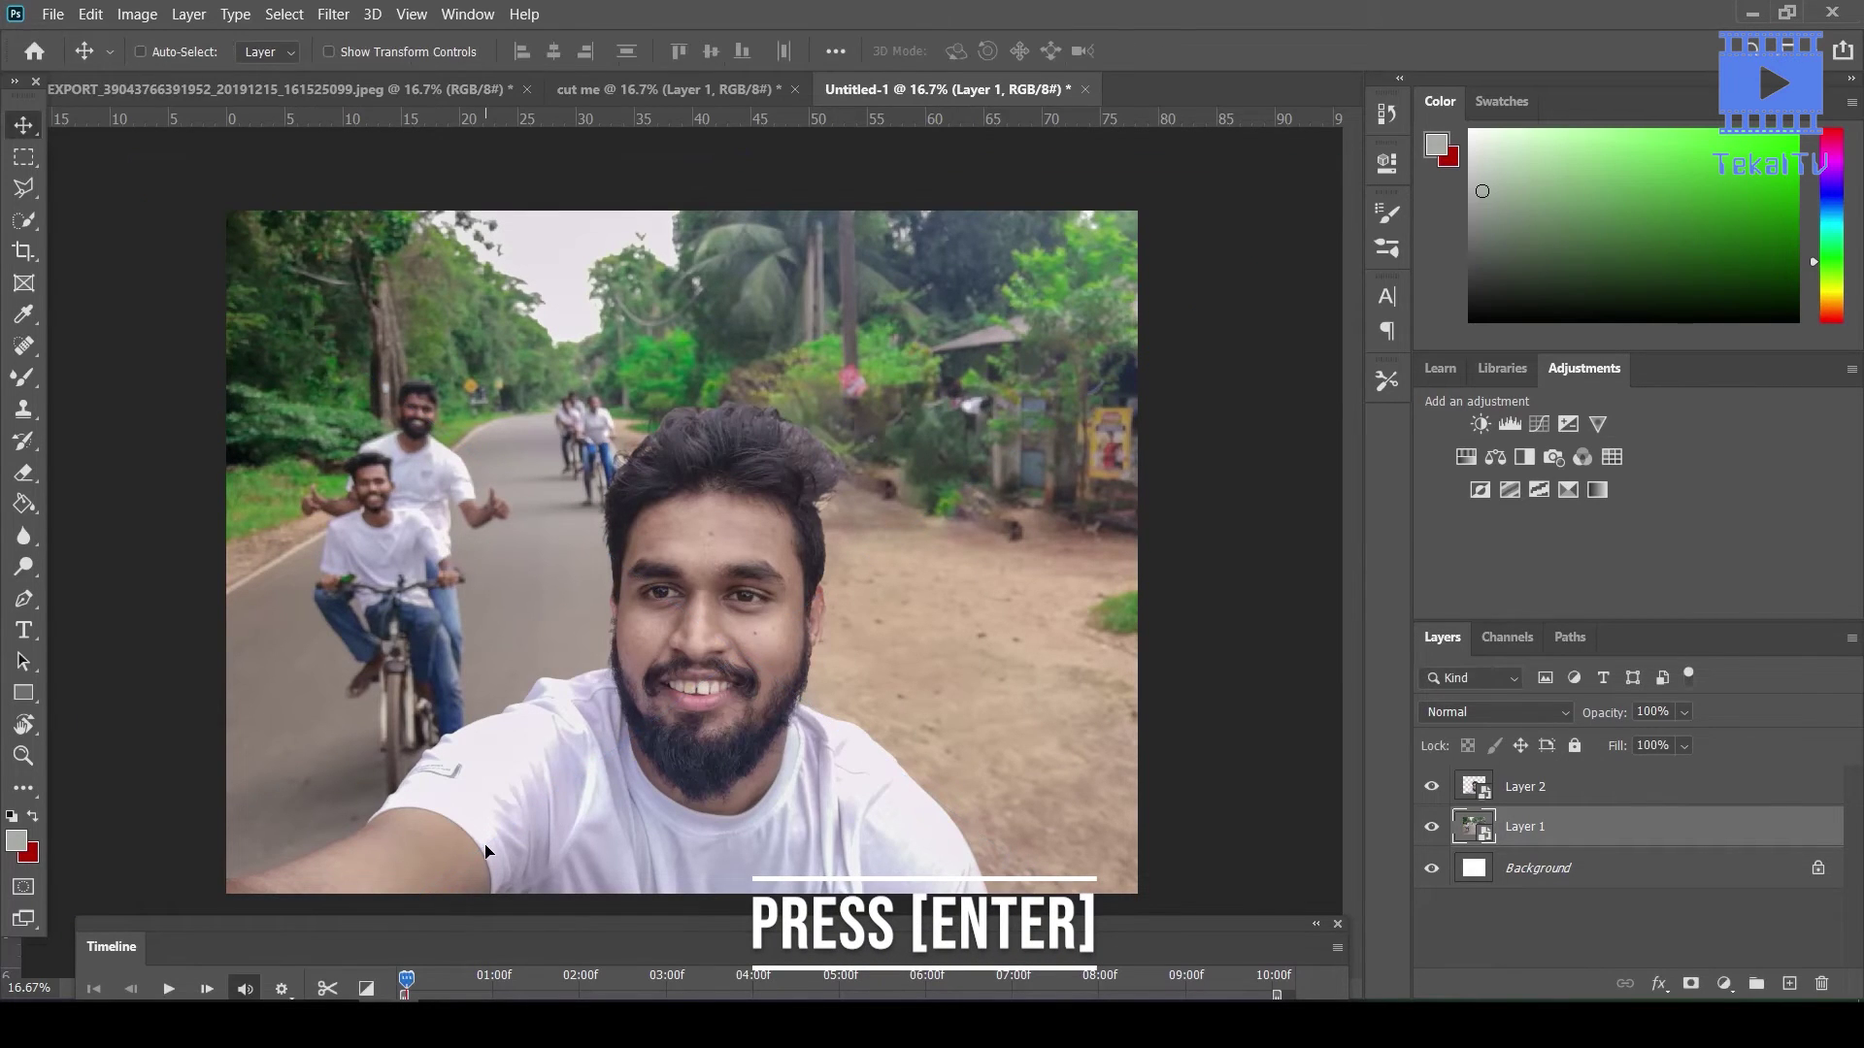
pyautogui.moveTo(515, 953); pyautogui.dragTo(516, 481)
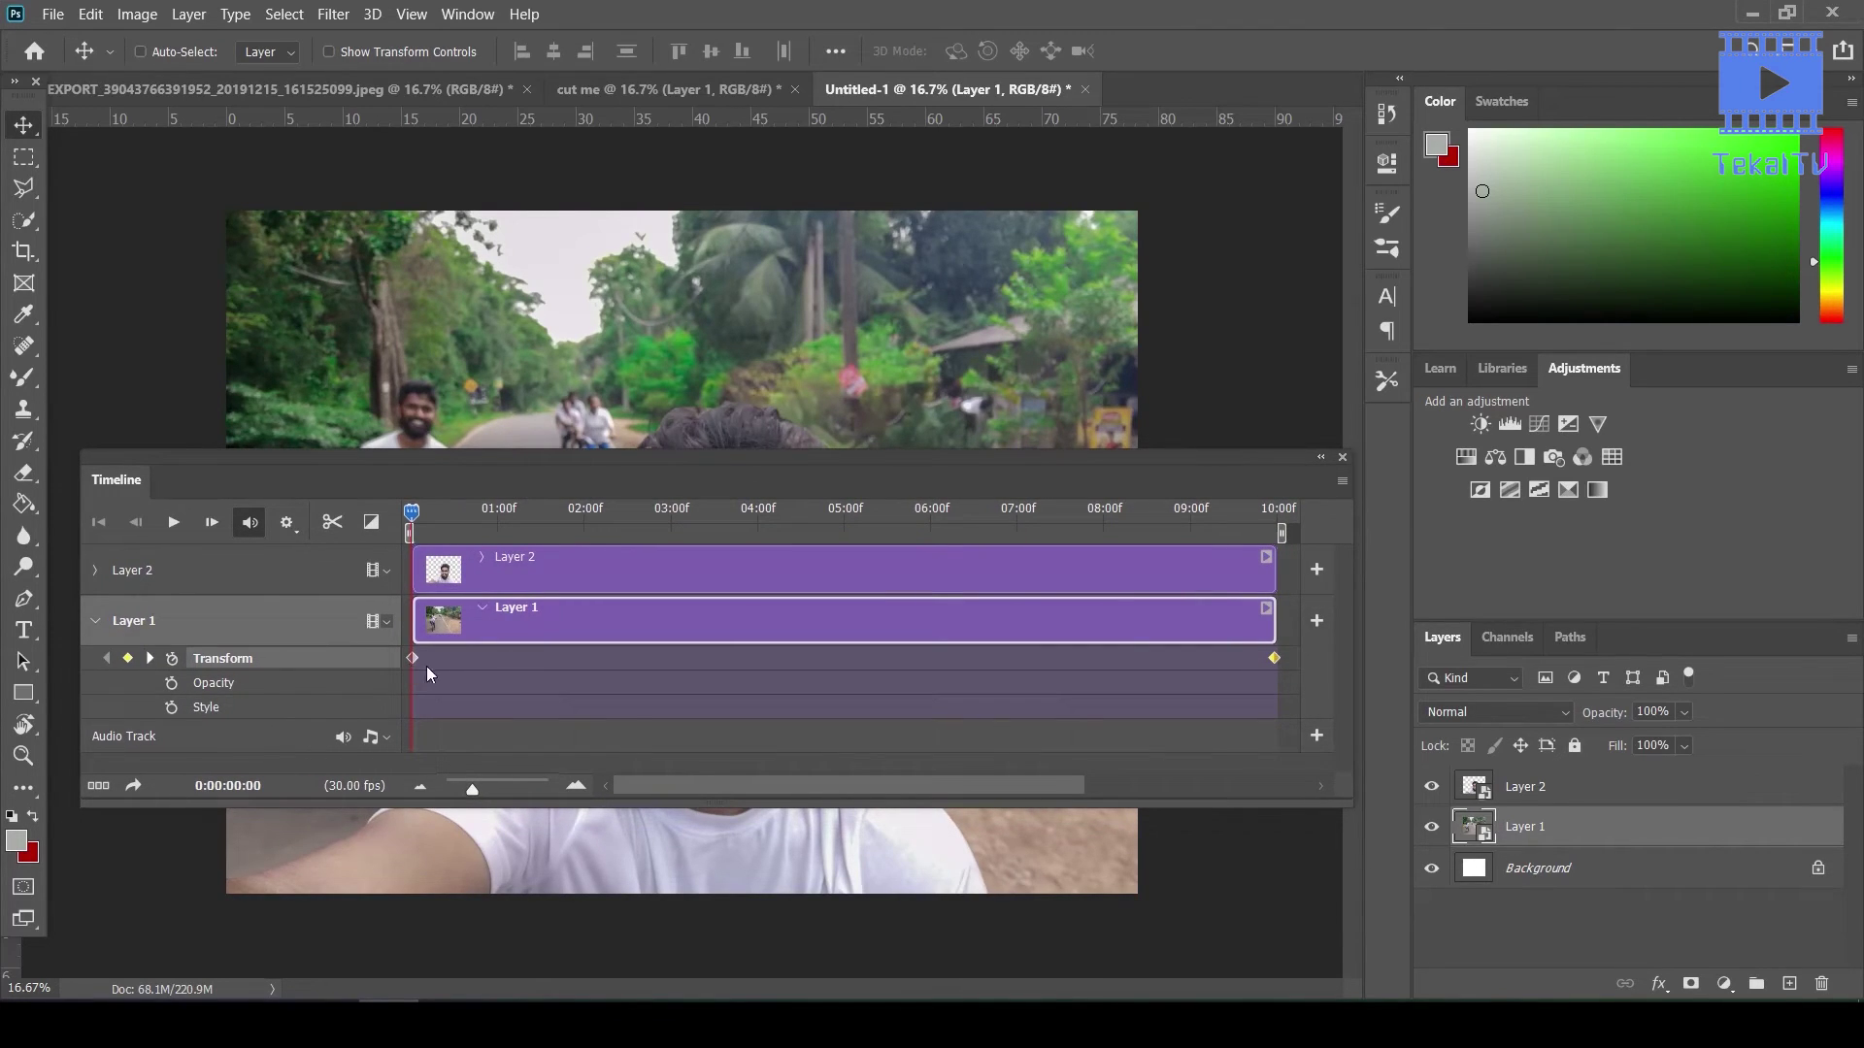
pyautogui.moveTo(549, 462); pyautogui.dragTo(538, 599)
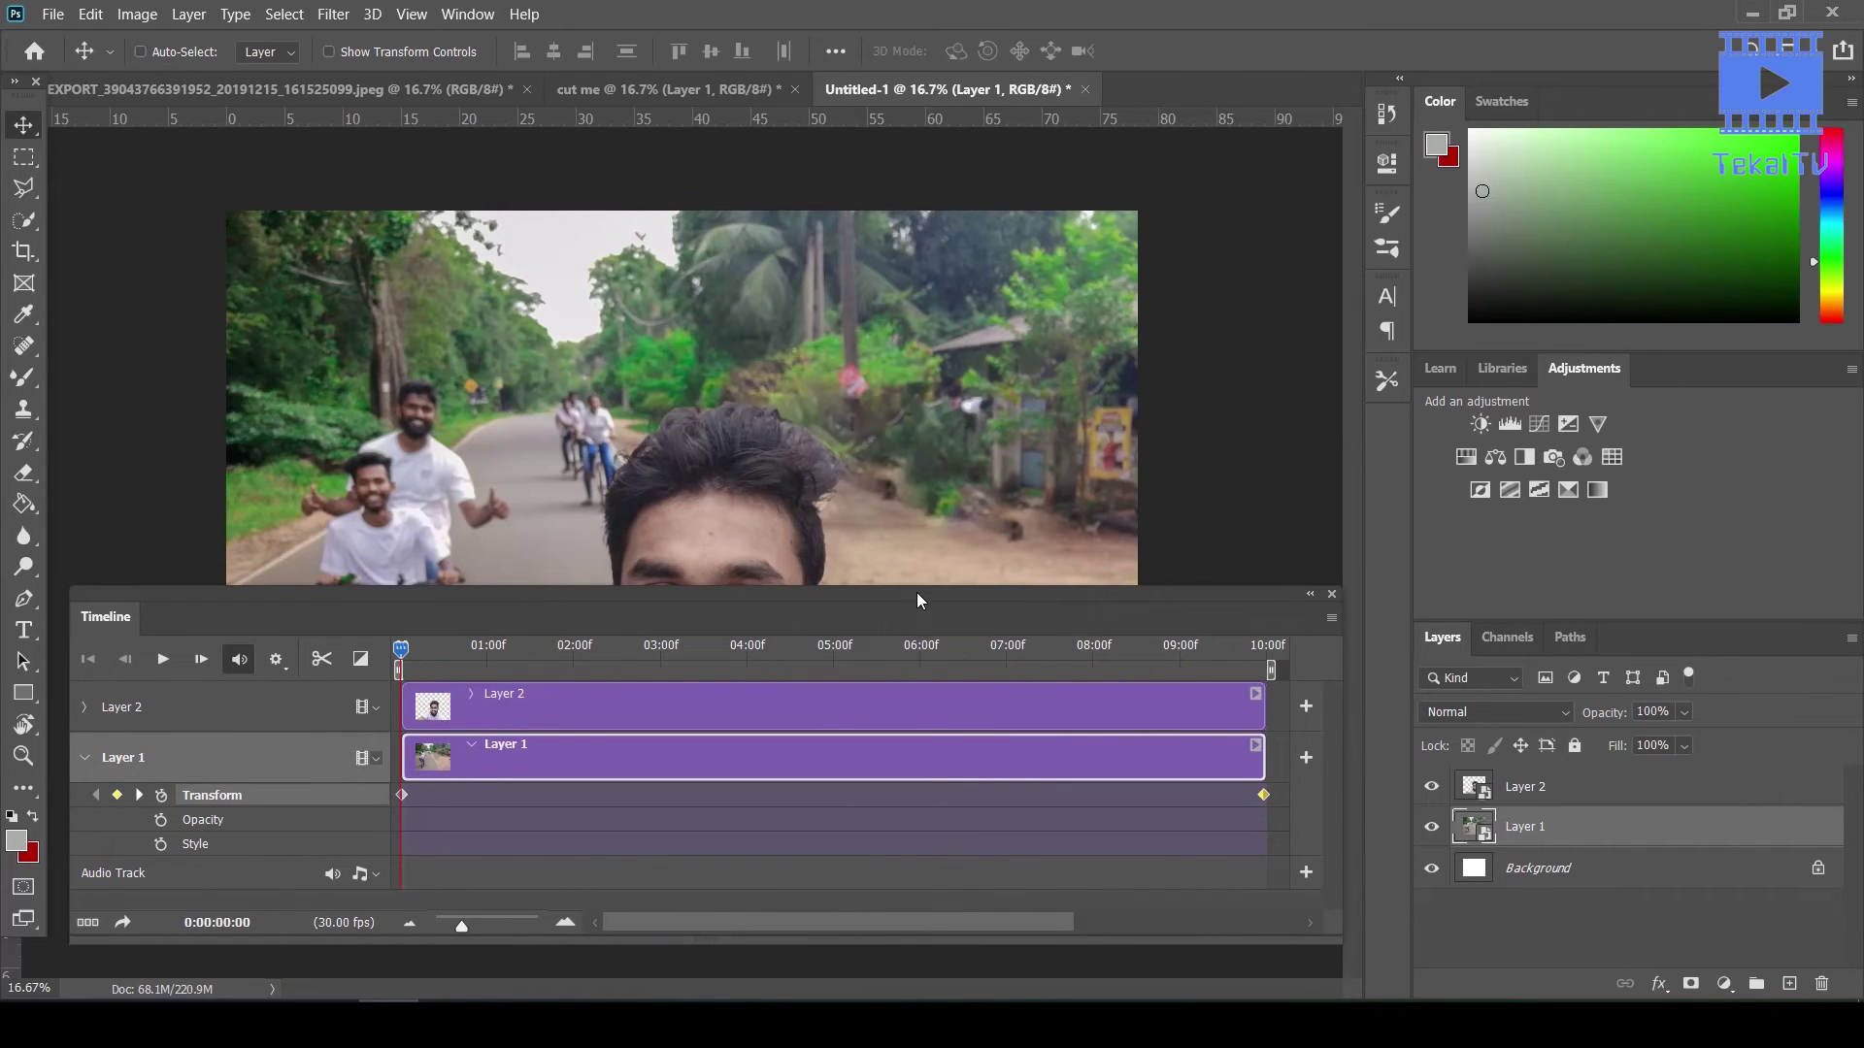
pyautogui.moveTo(905, 594); pyautogui.dragTo(900, 810)
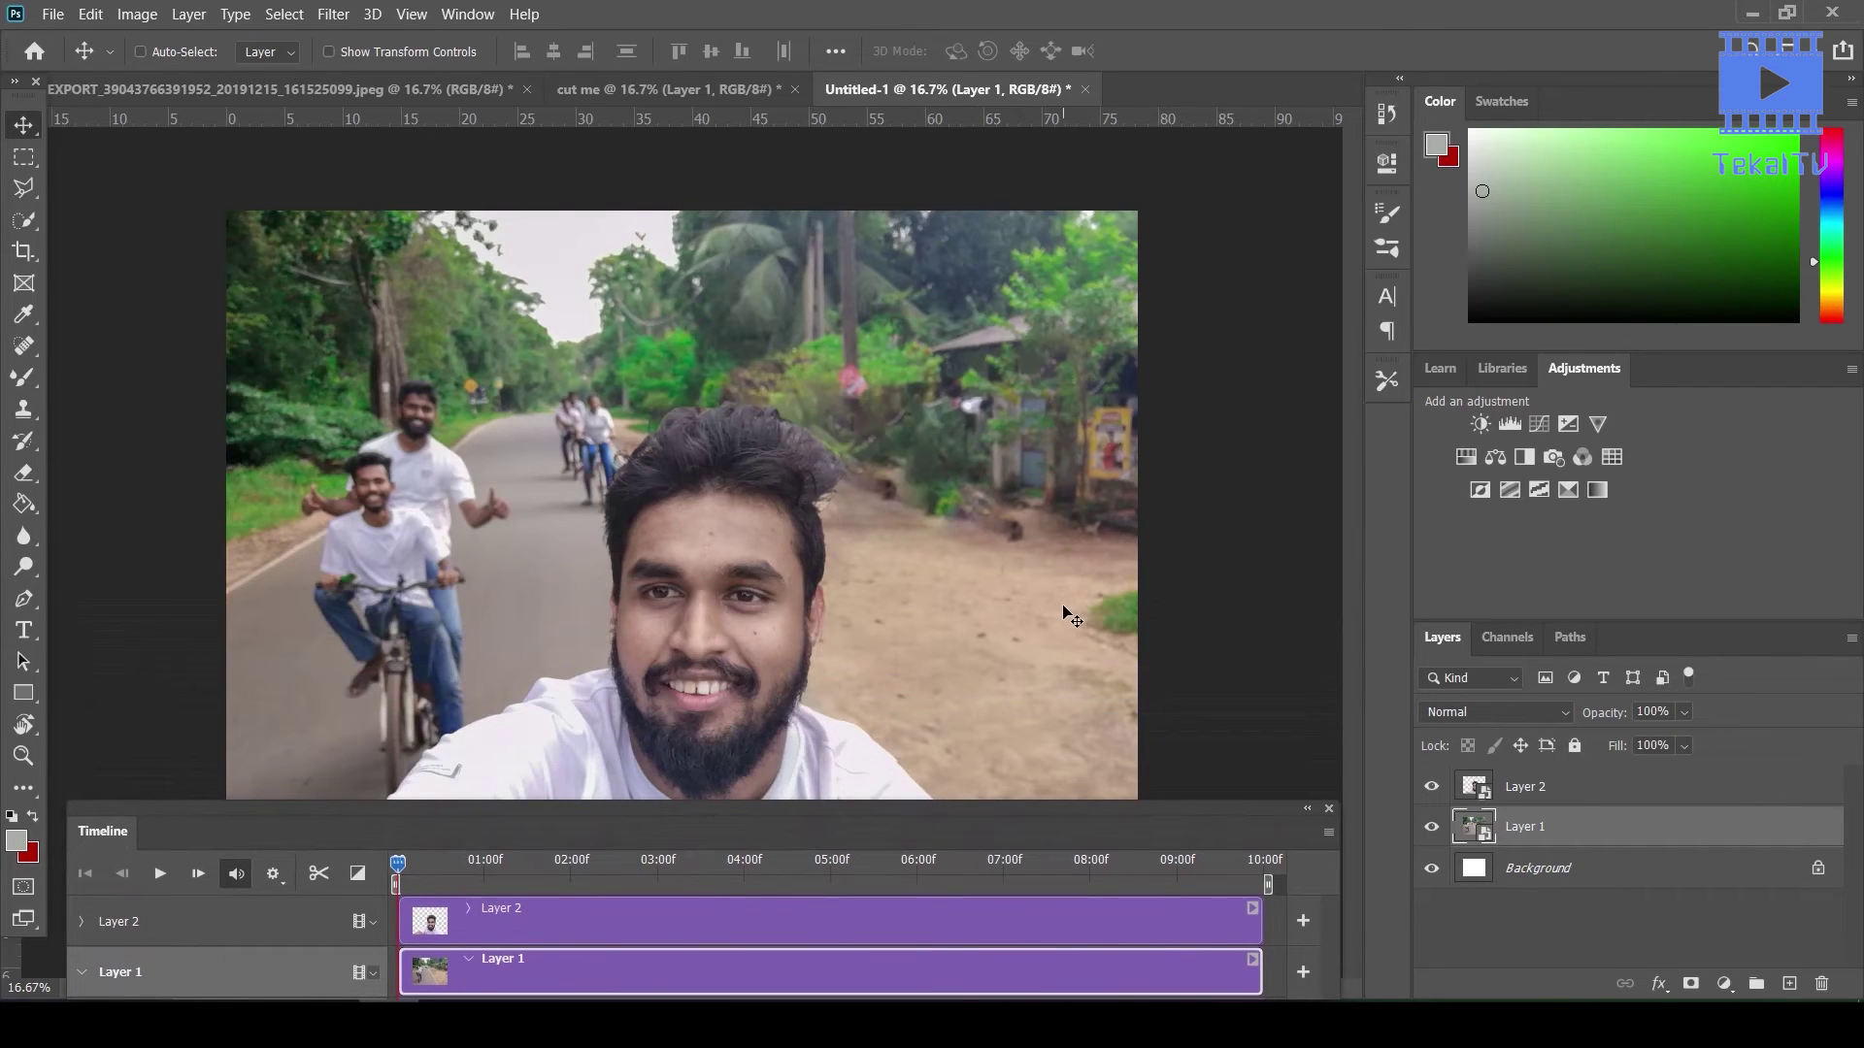
pyautogui.press('z')
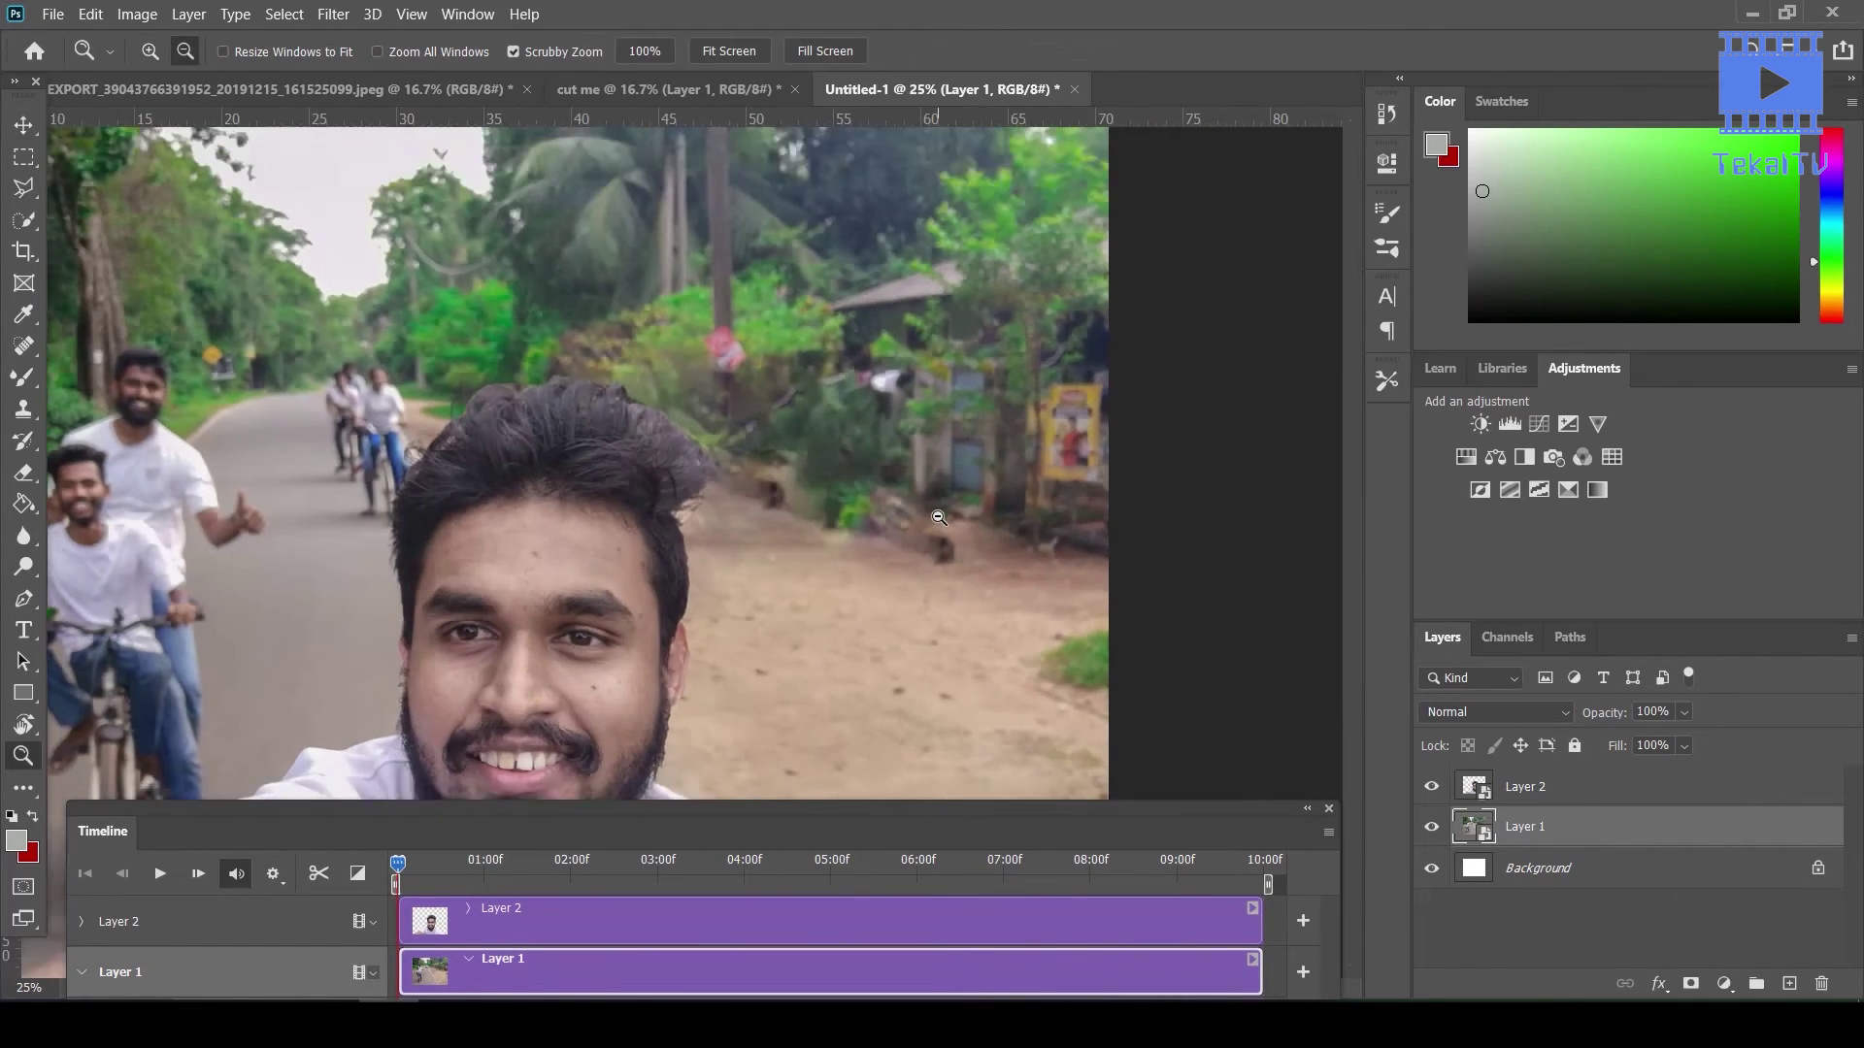
pyautogui.moveTo(947, 529); pyautogui.dragTo(939, 518)
pyautogui.keyDown('alt'); pyautogui.click(939, 517); pyautogui.keyUp('alt')
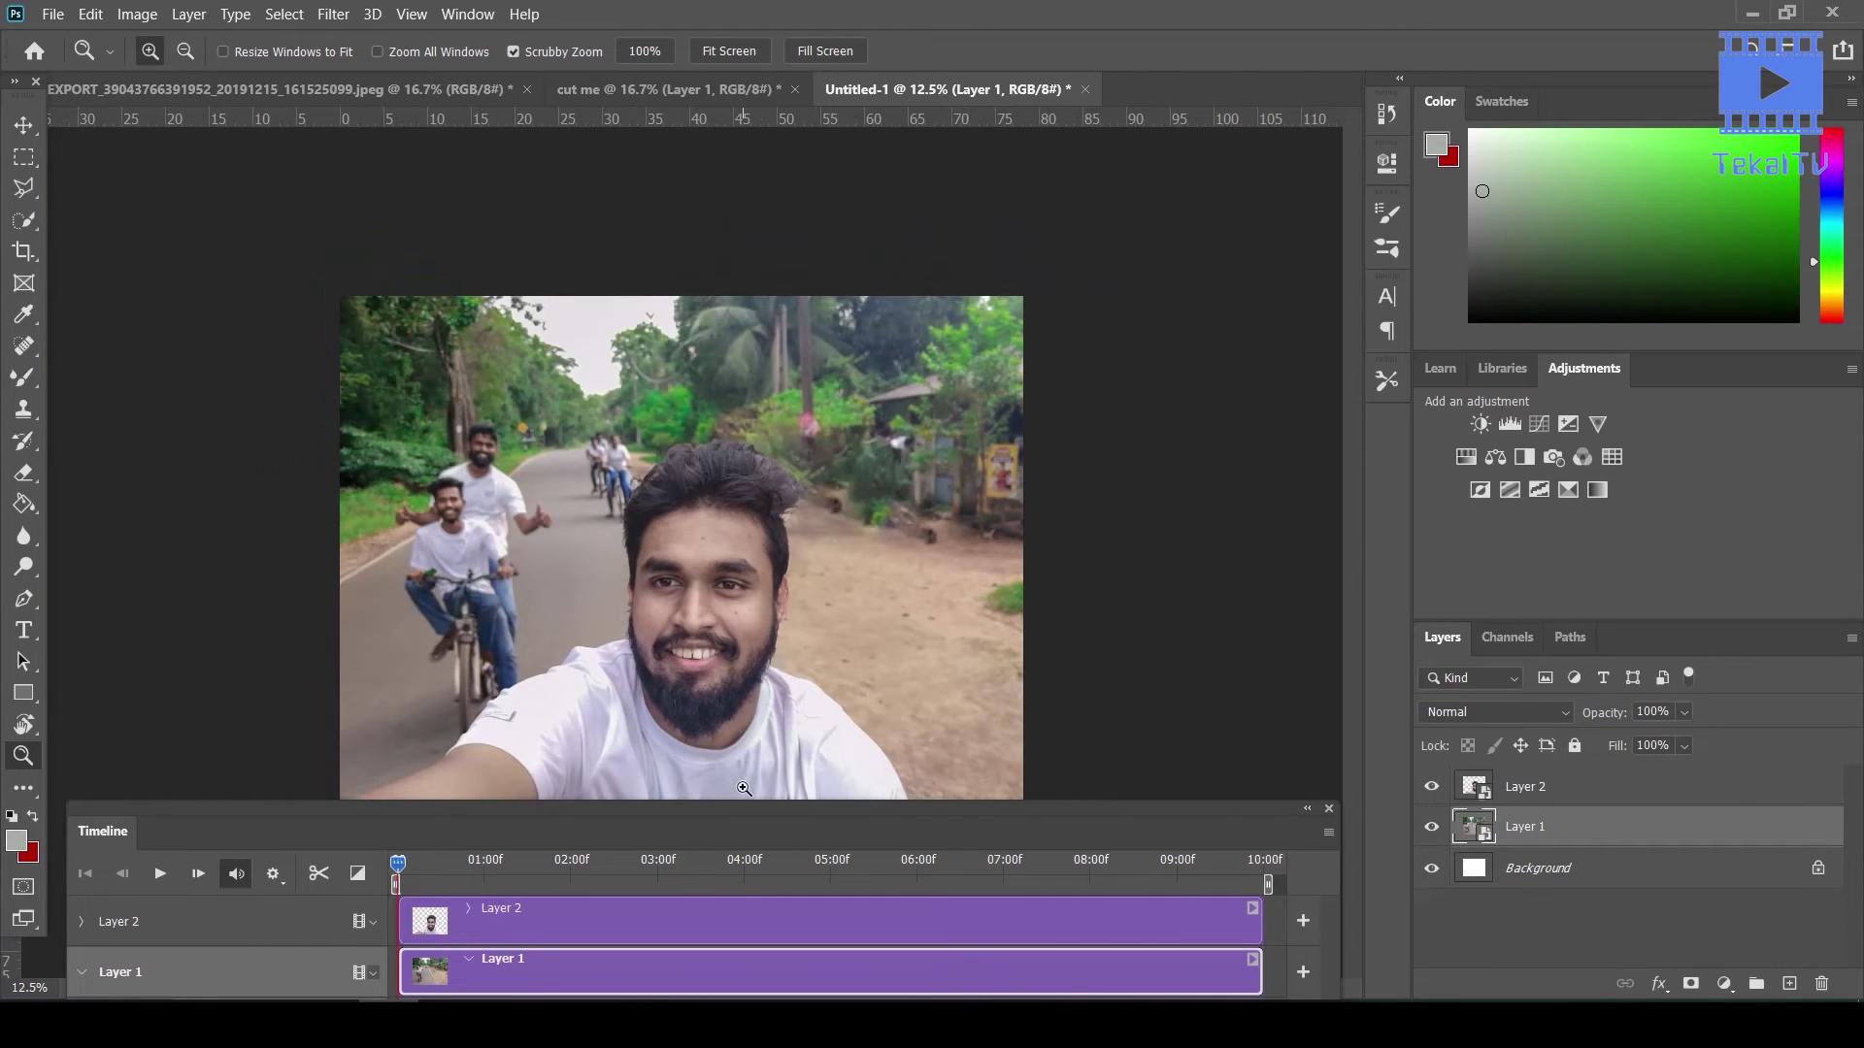
pyautogui.press('v')
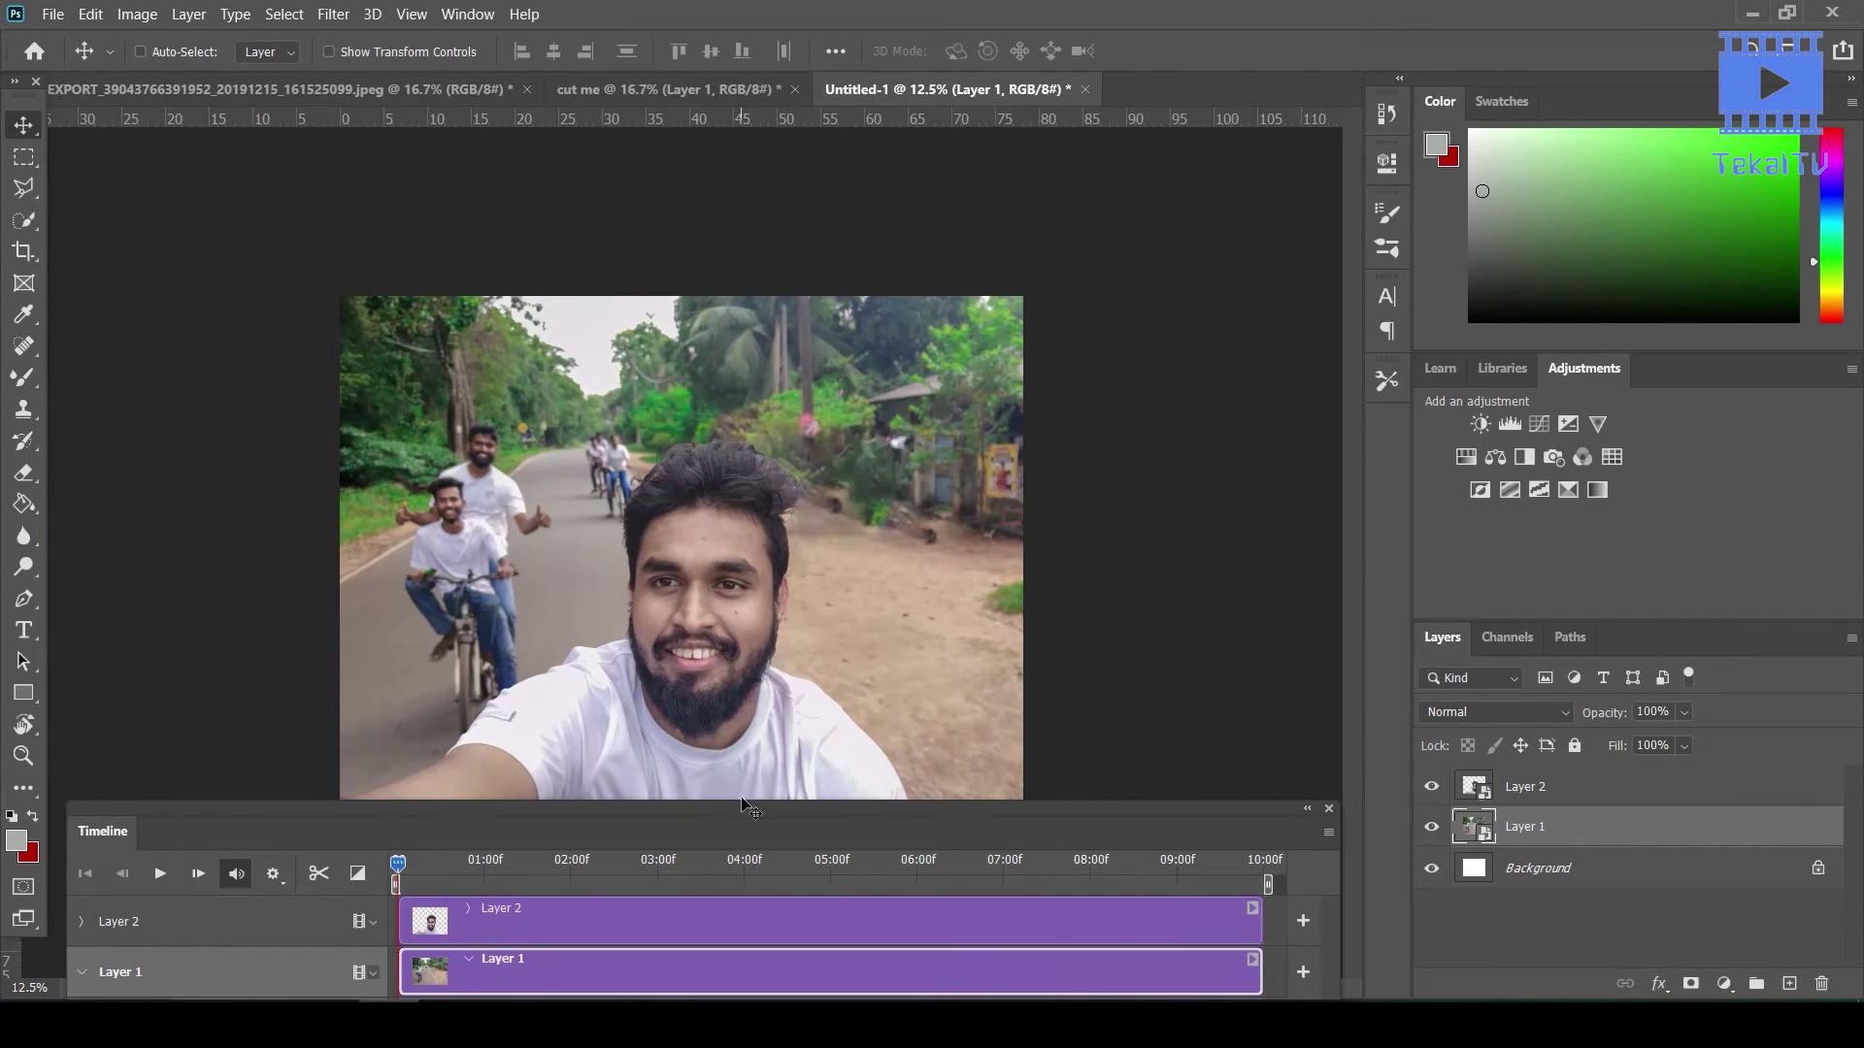
pyautogui.moveTo(742, 811); pyautogui.dragTo(742, 854)
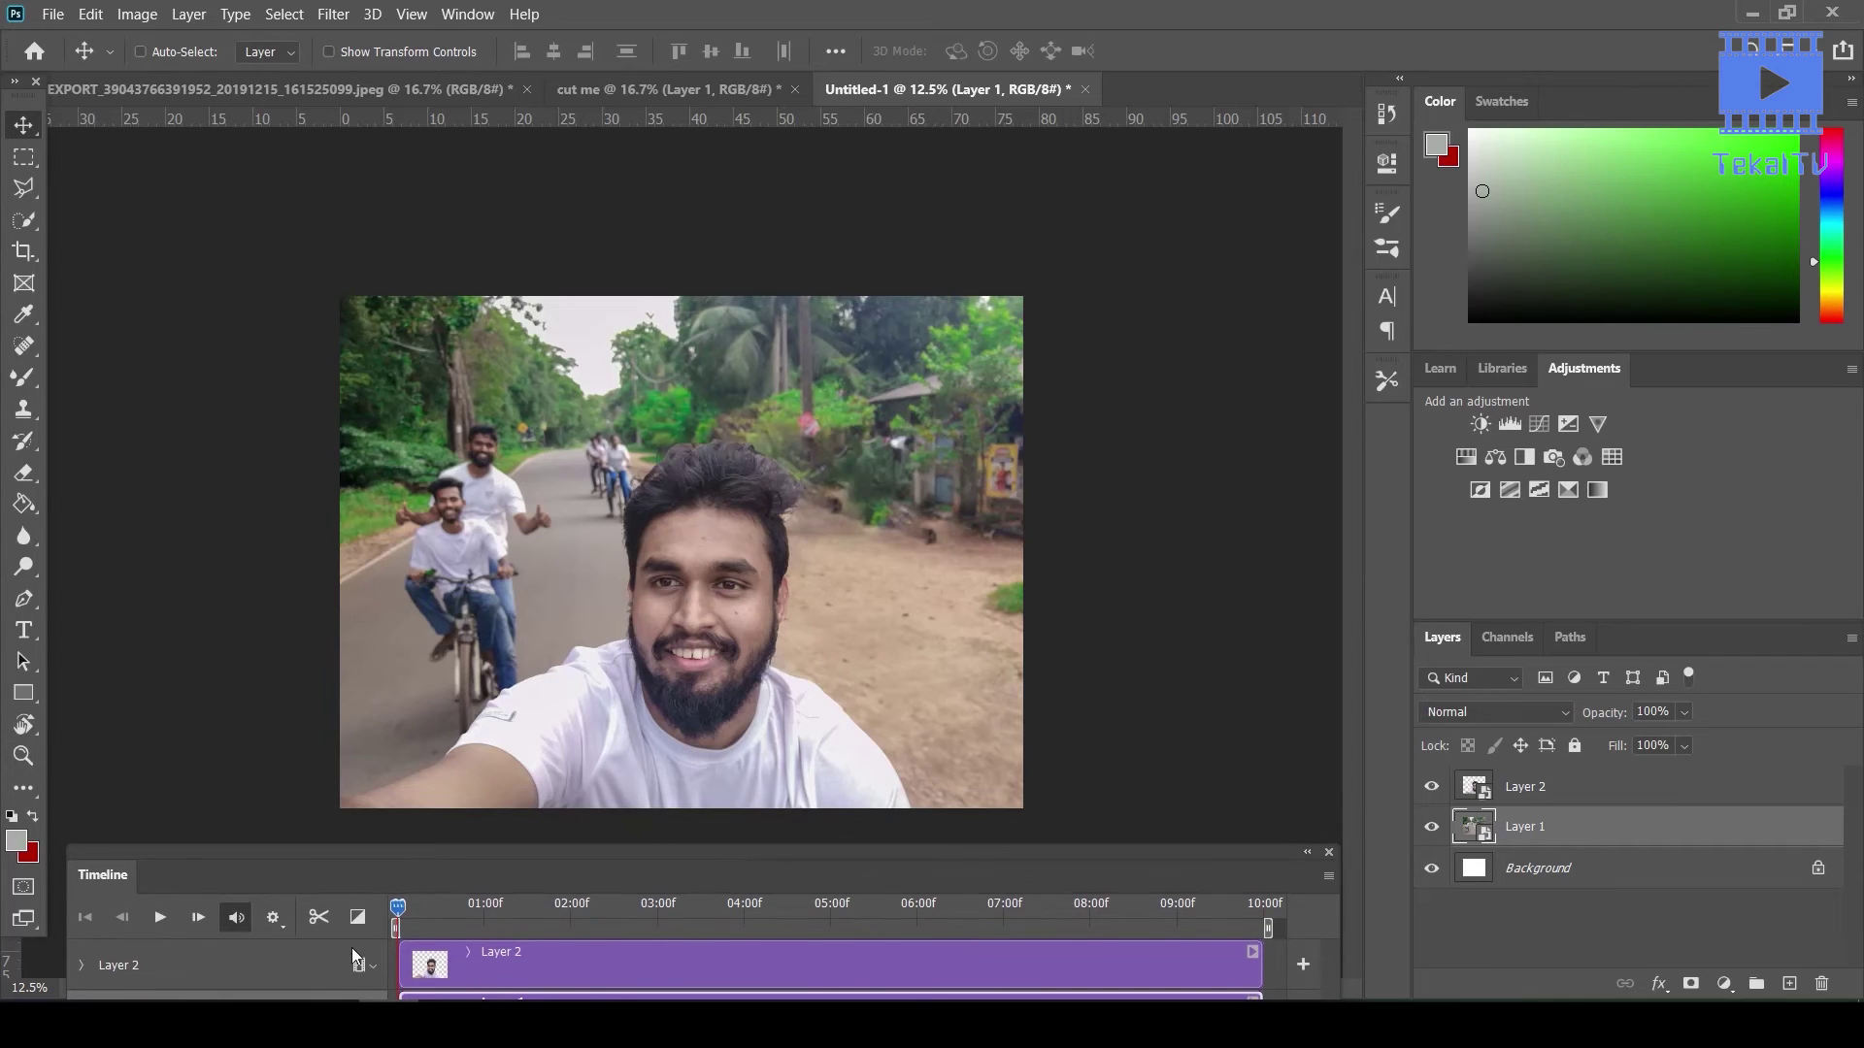
pyautogui.click(161, 917)
pyautogui.moveTo(606, 855); pyautogui.dragTo(606, 761)
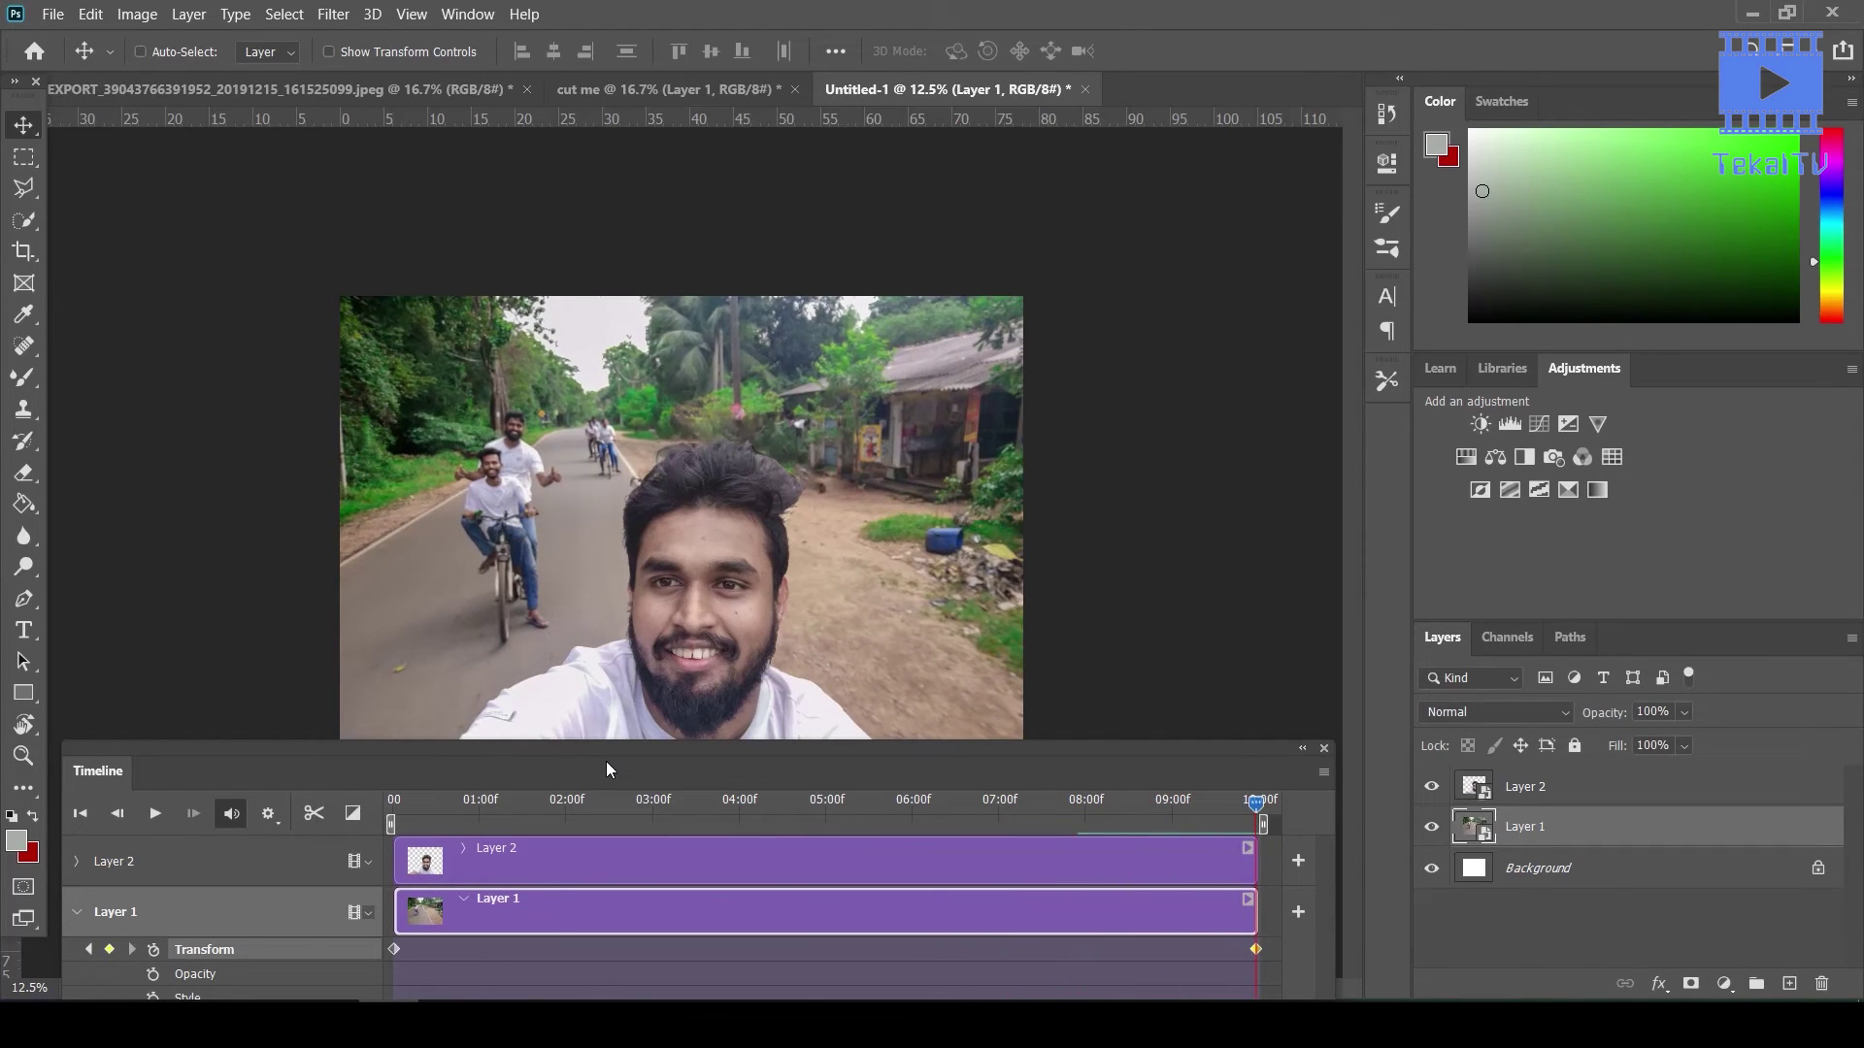
pyautogui.click(154, 814)
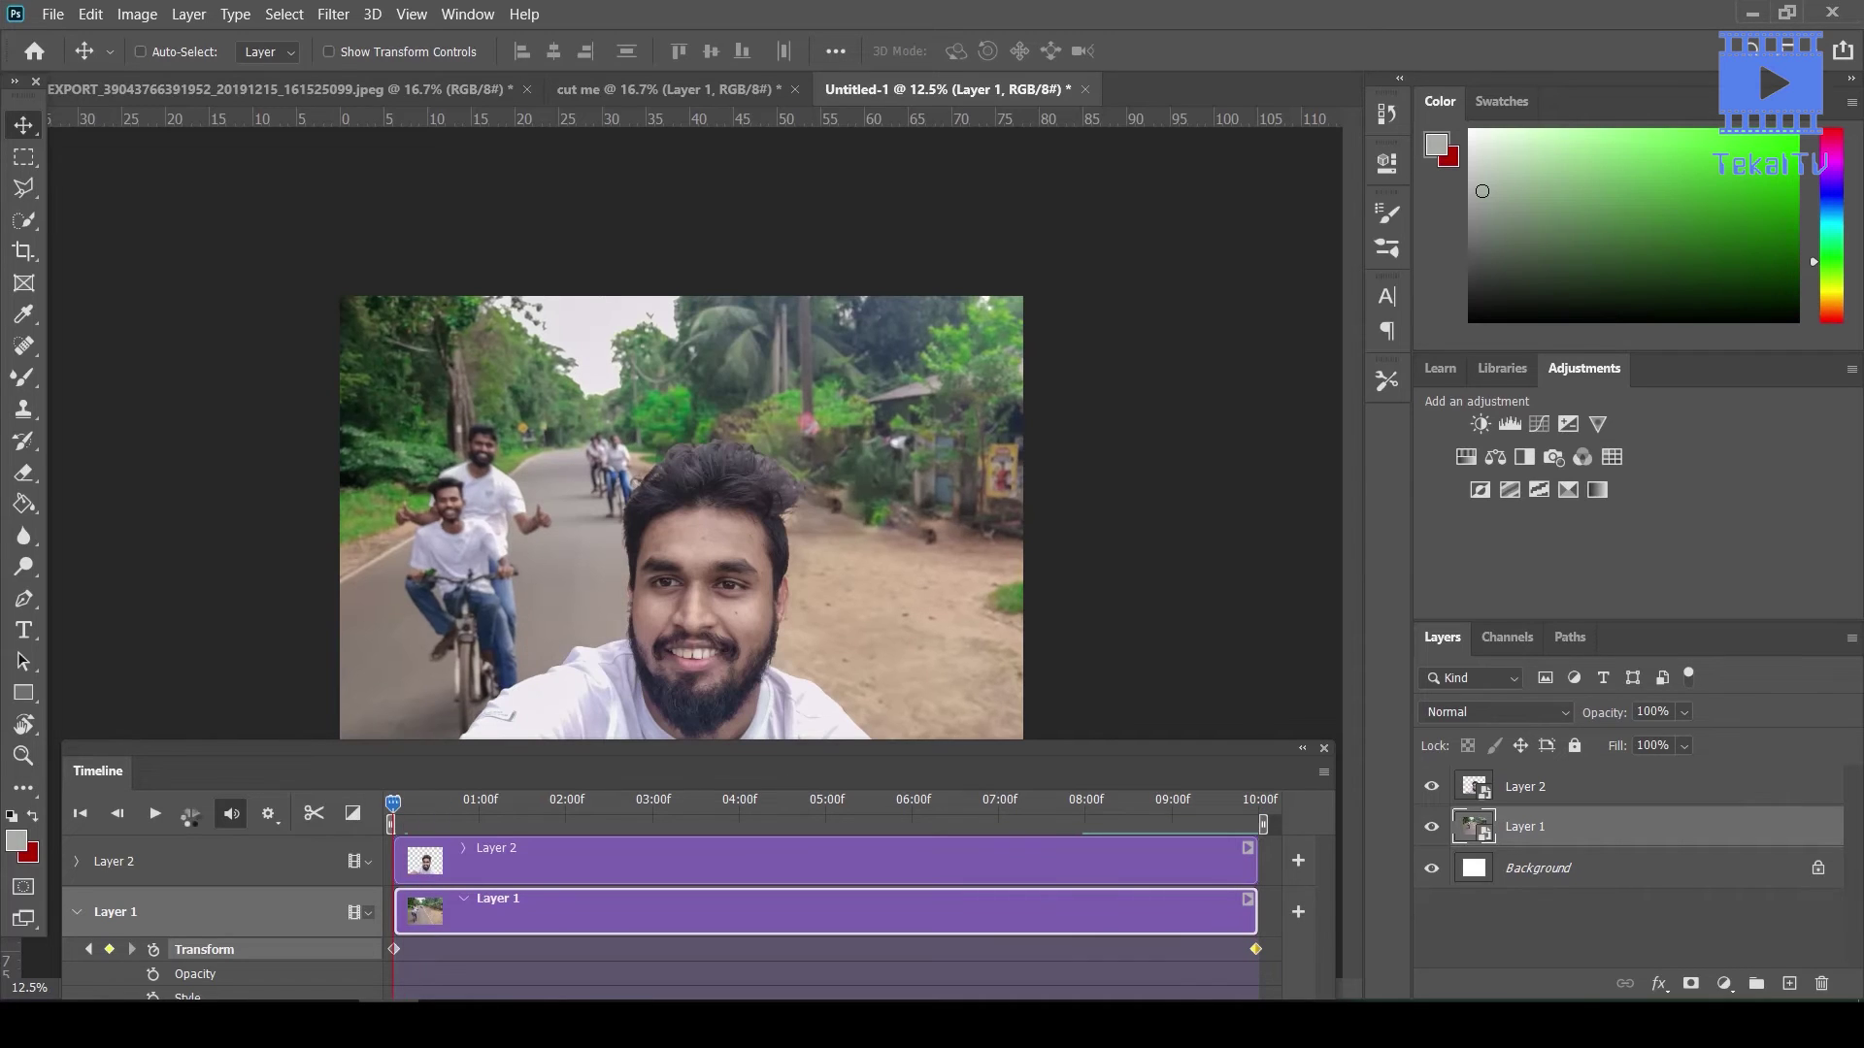
pyautogui.click(155, 814)
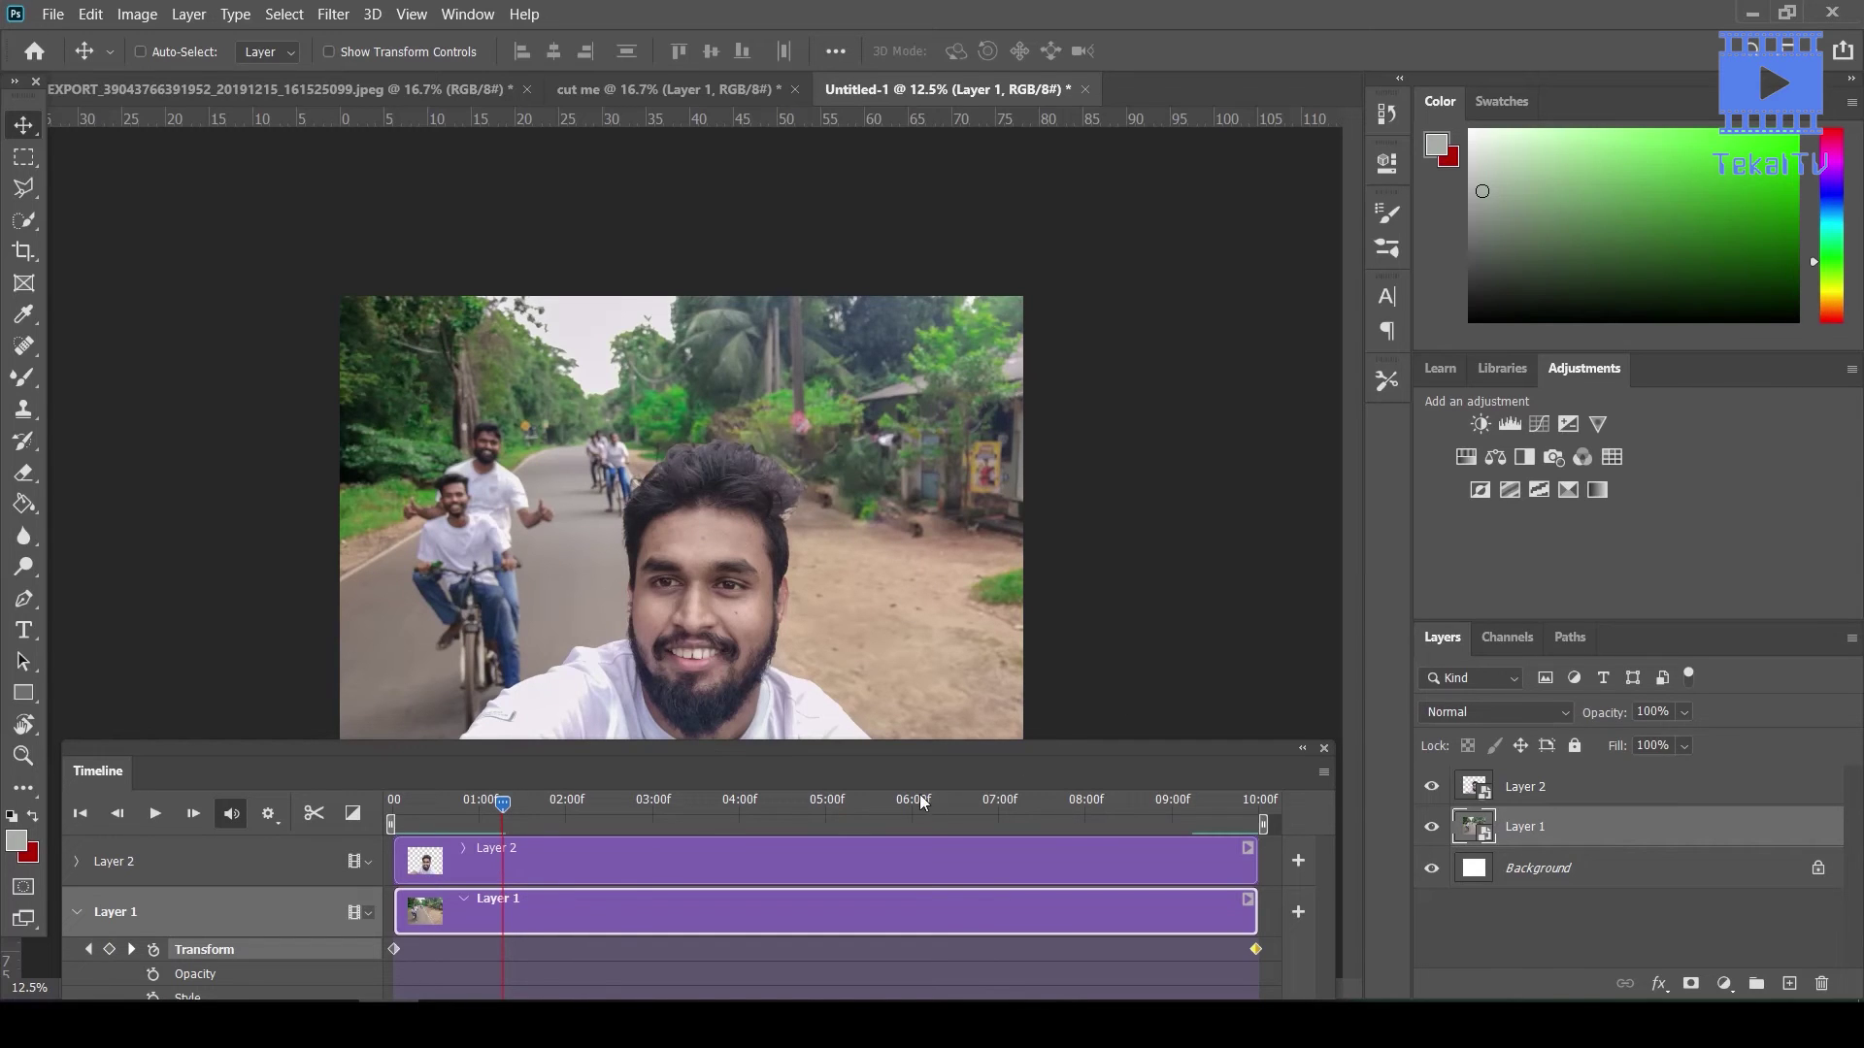
pyautogui.click(853, 872)
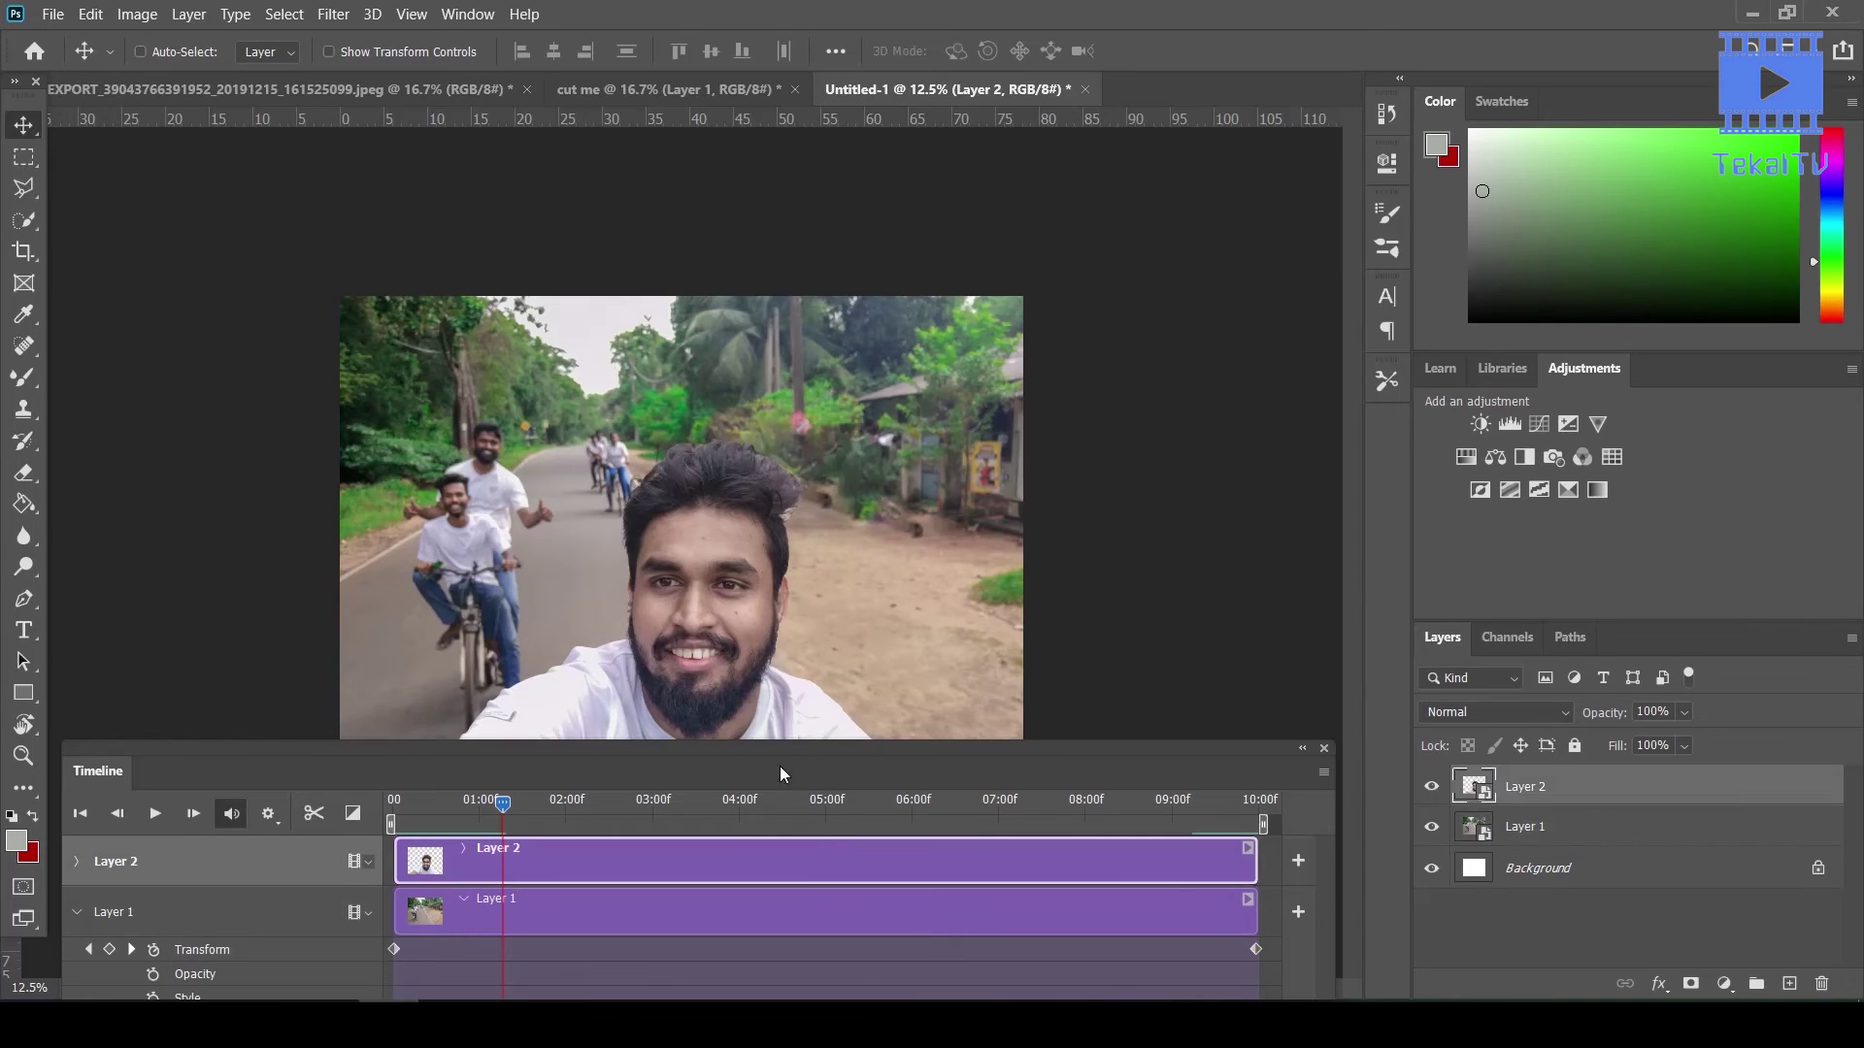
pyautogui.moveTo(771, 755); pyautogui.dragTo(772, 854)
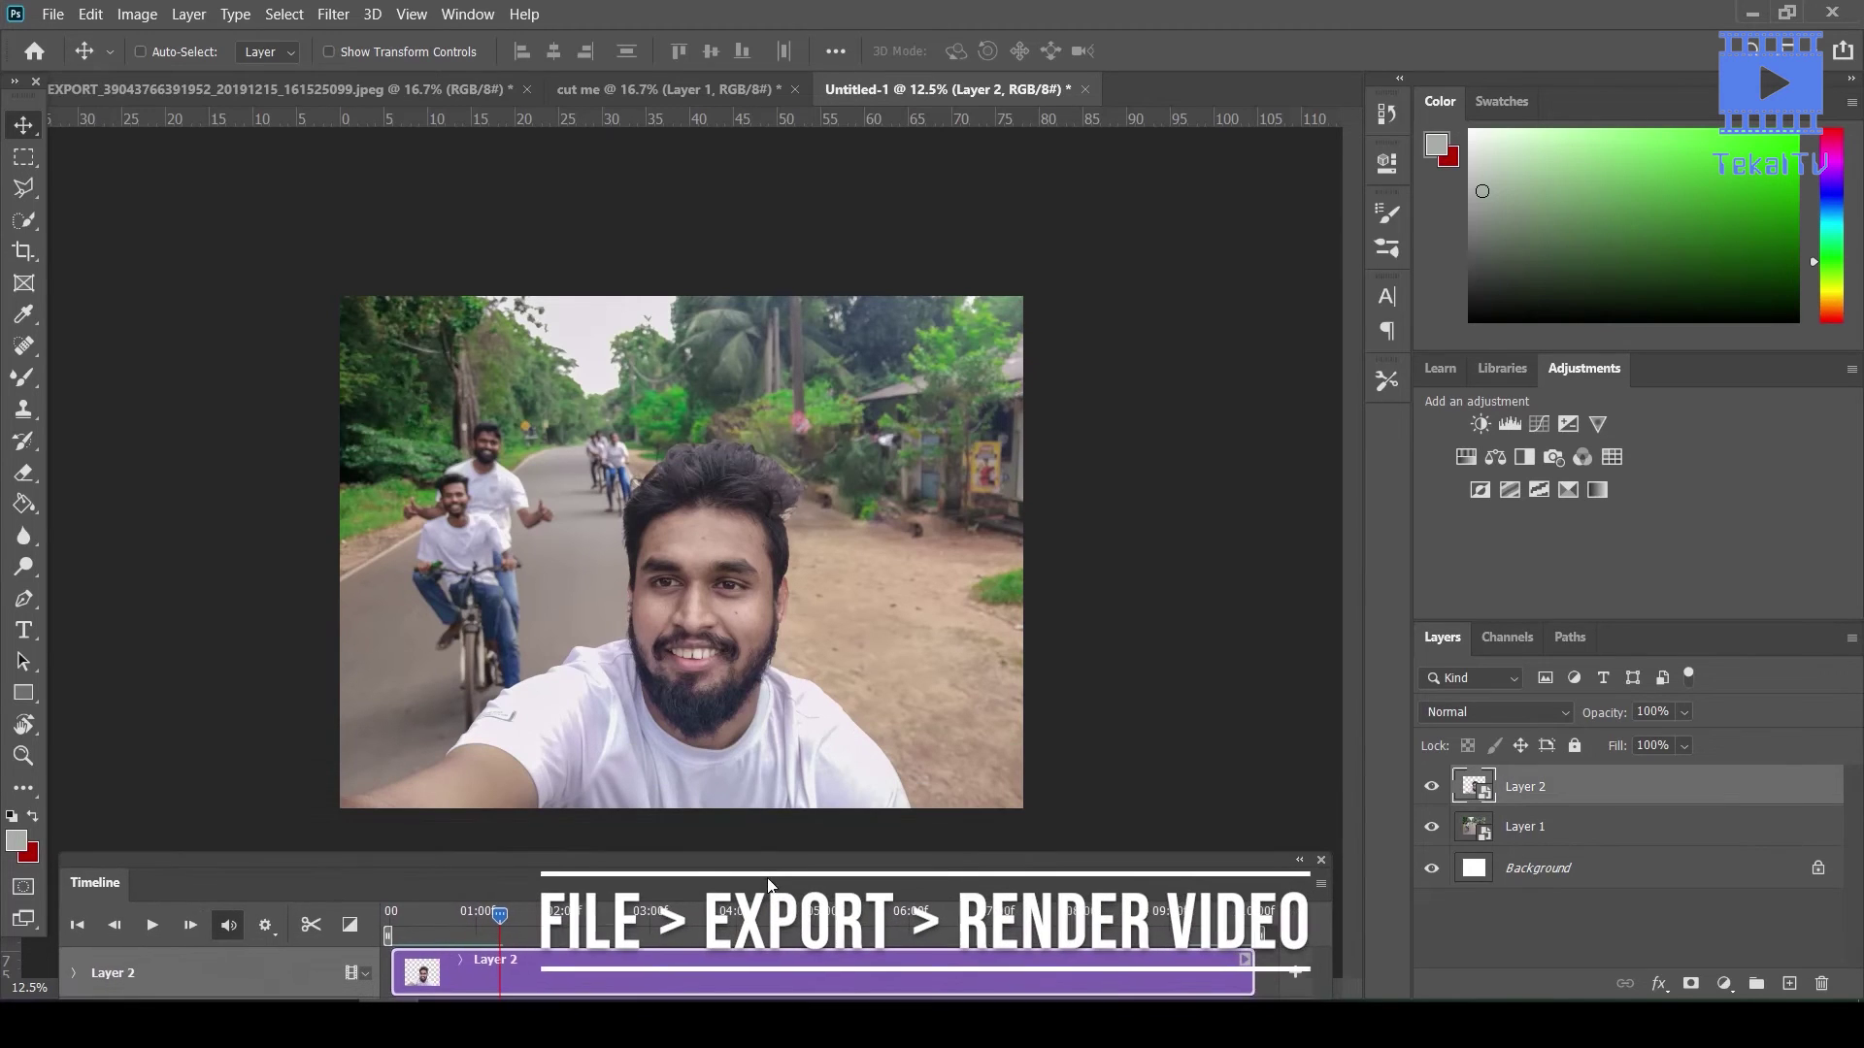
# Render the animation as an H.264 HD 1080p video named 'MY trip'
pyautogui.click(60, 14)
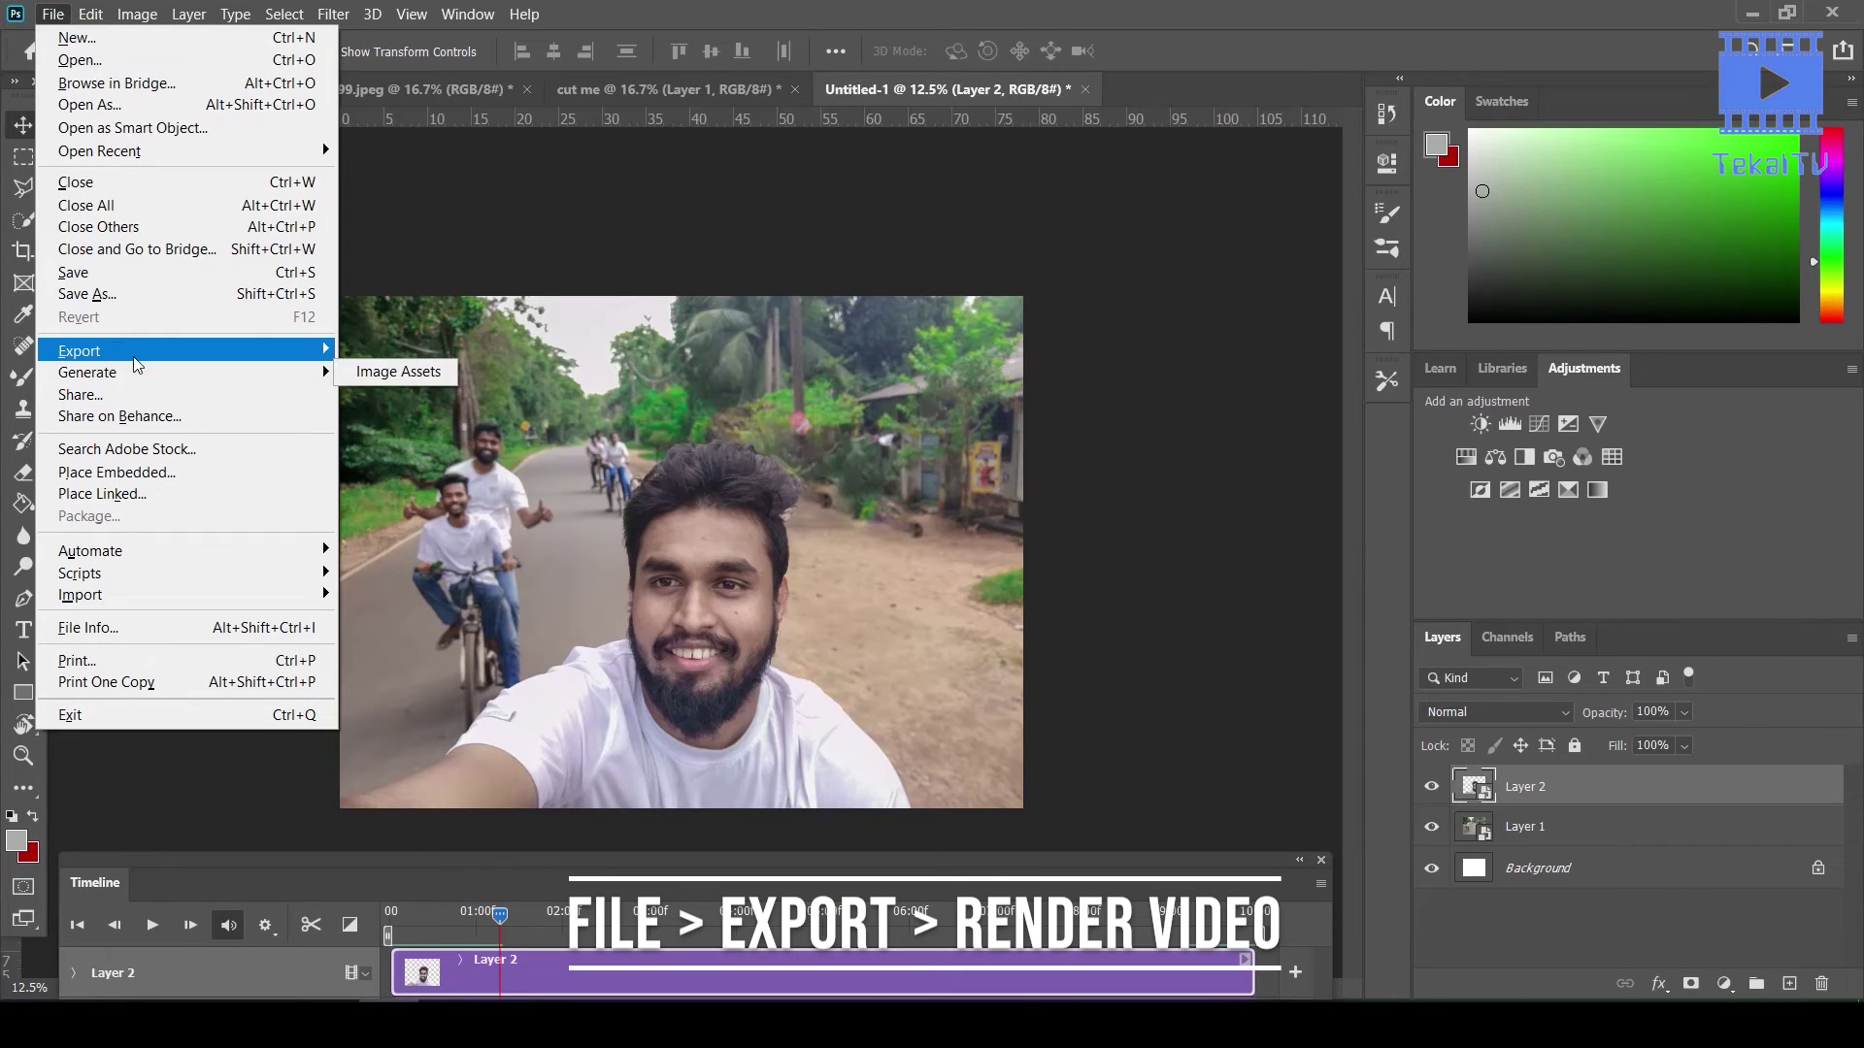
pyautogui.moveTo(79, 351)
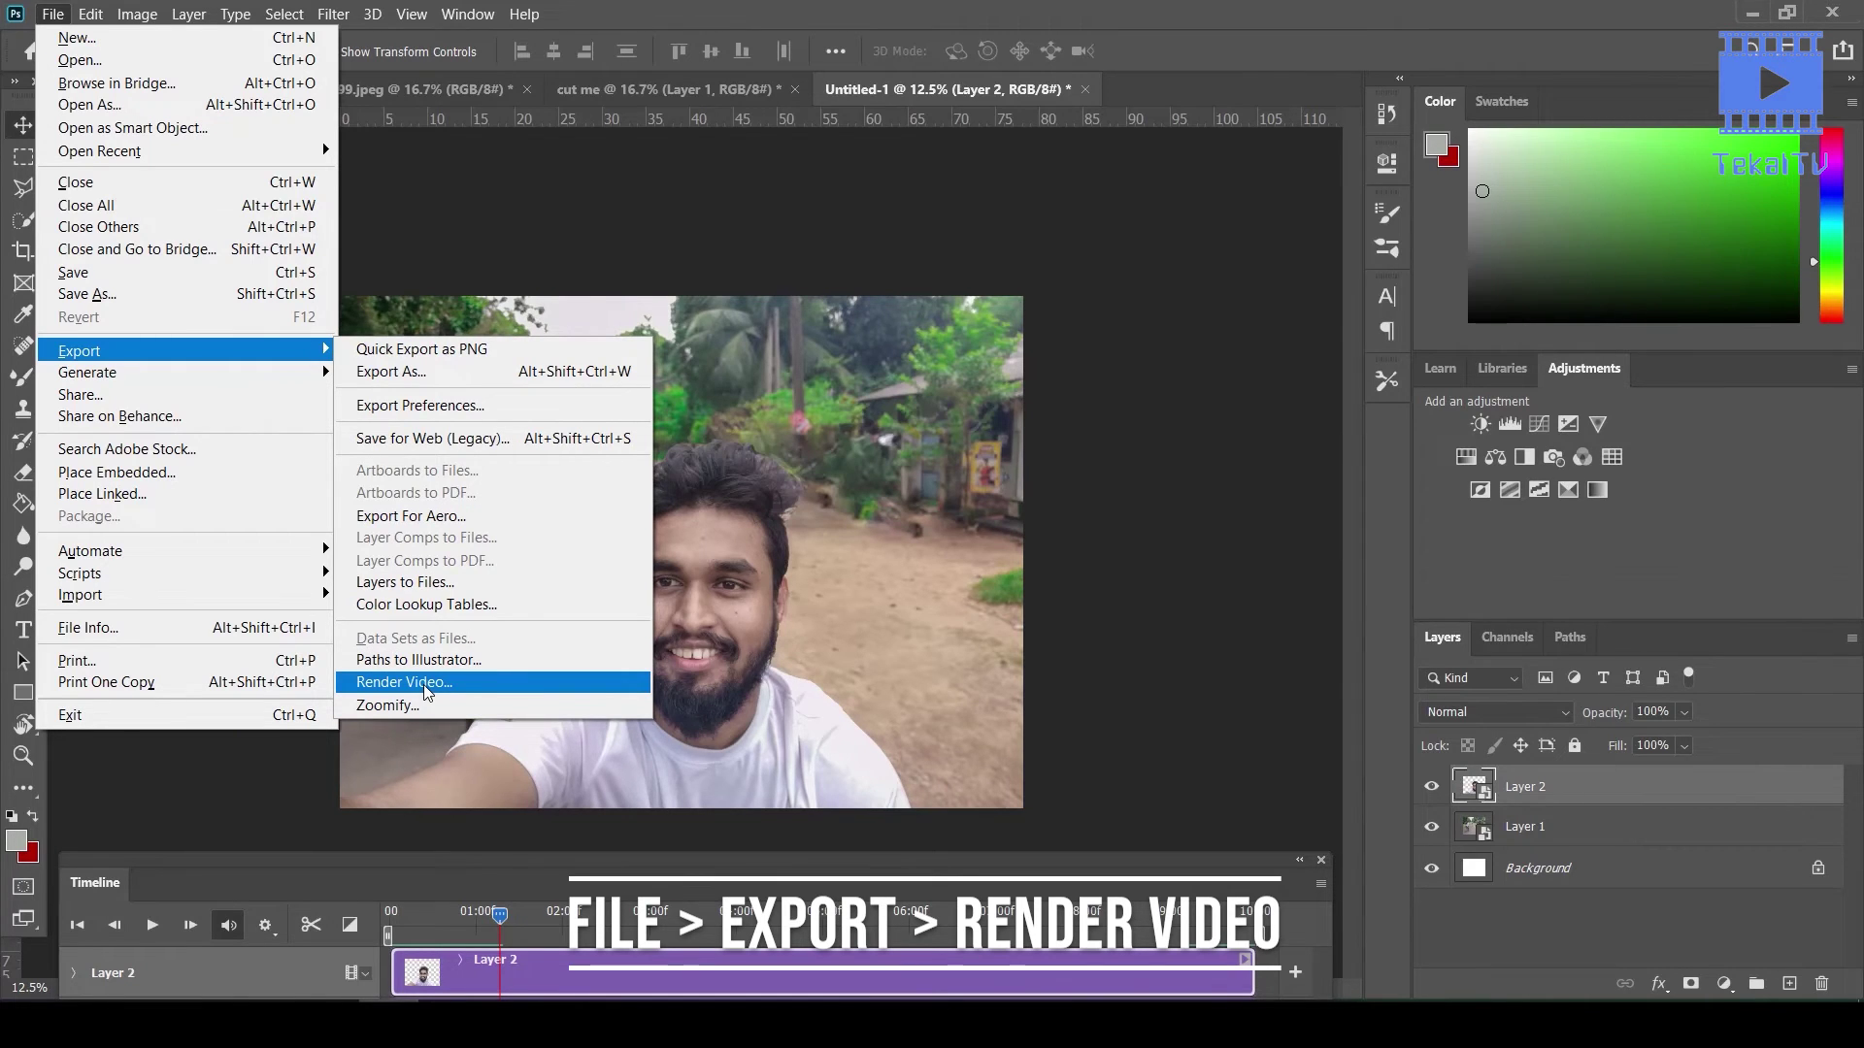
pyautogui.click(423, 685)
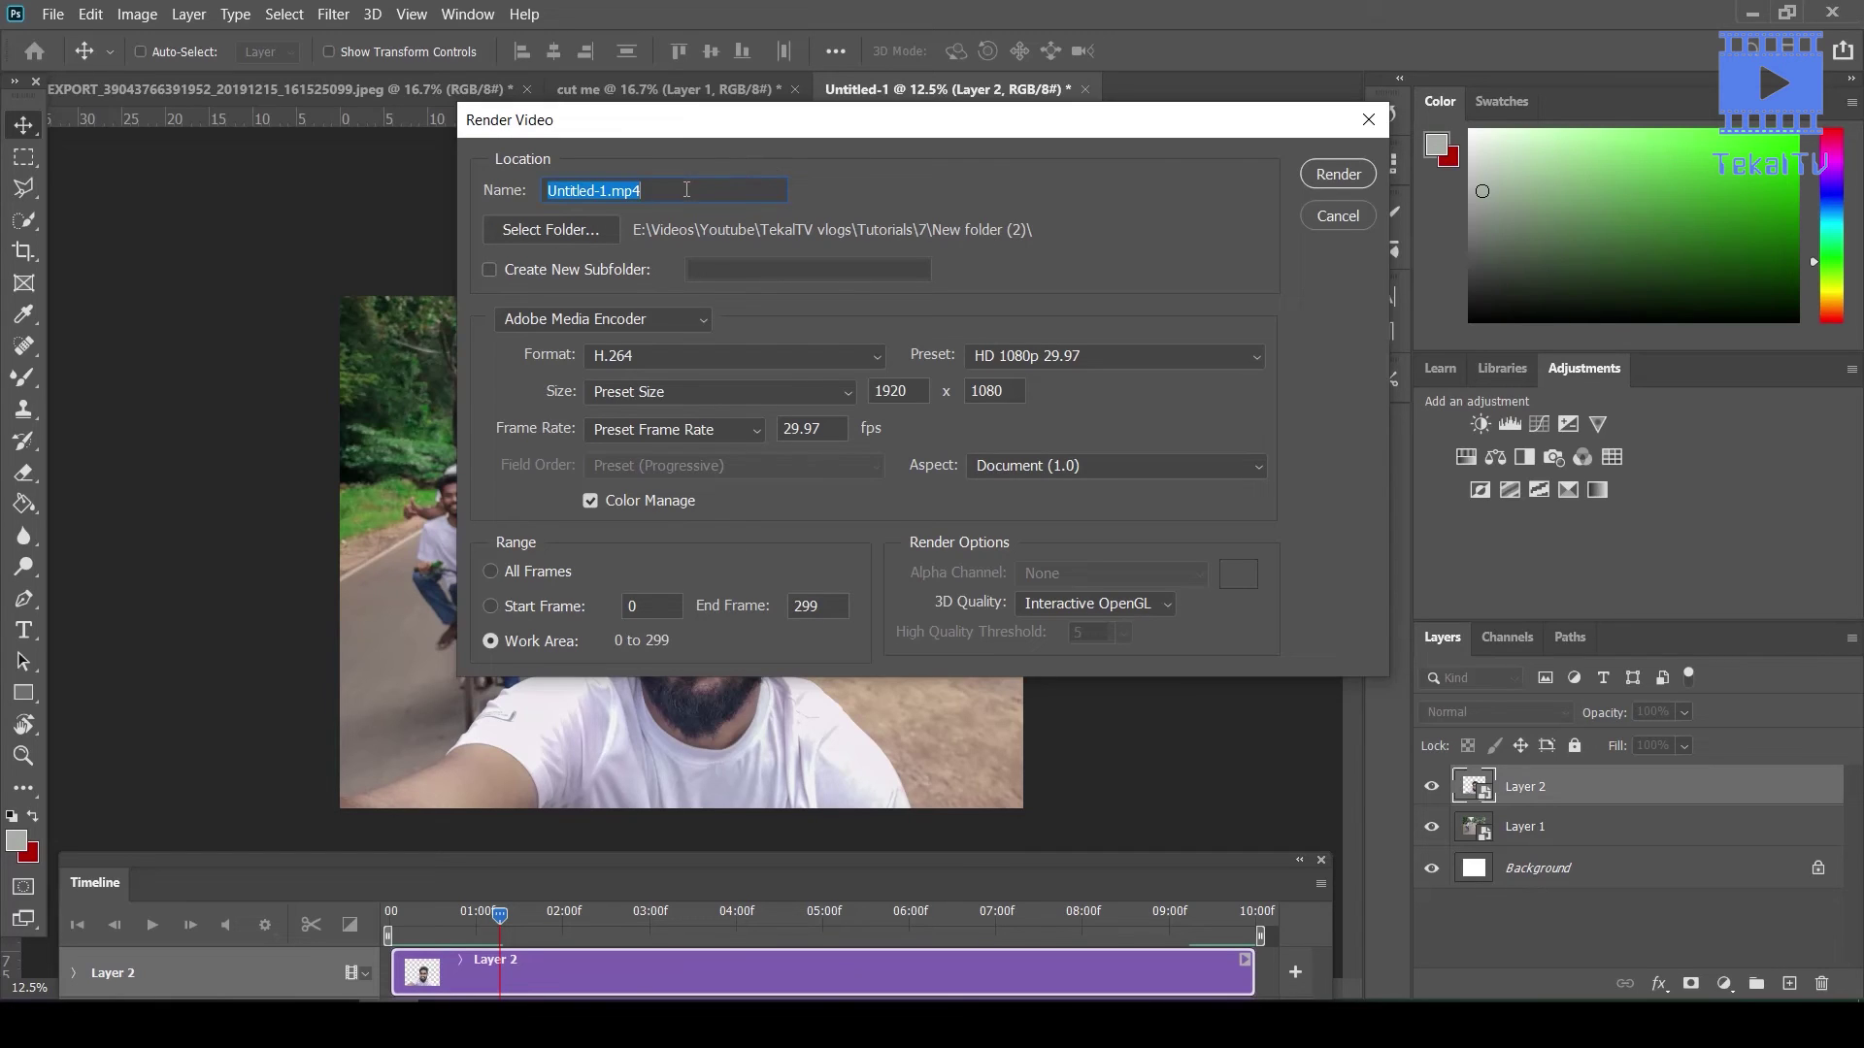
pyautogui.write('MY trip')
pyautogui.click(1327, 173)
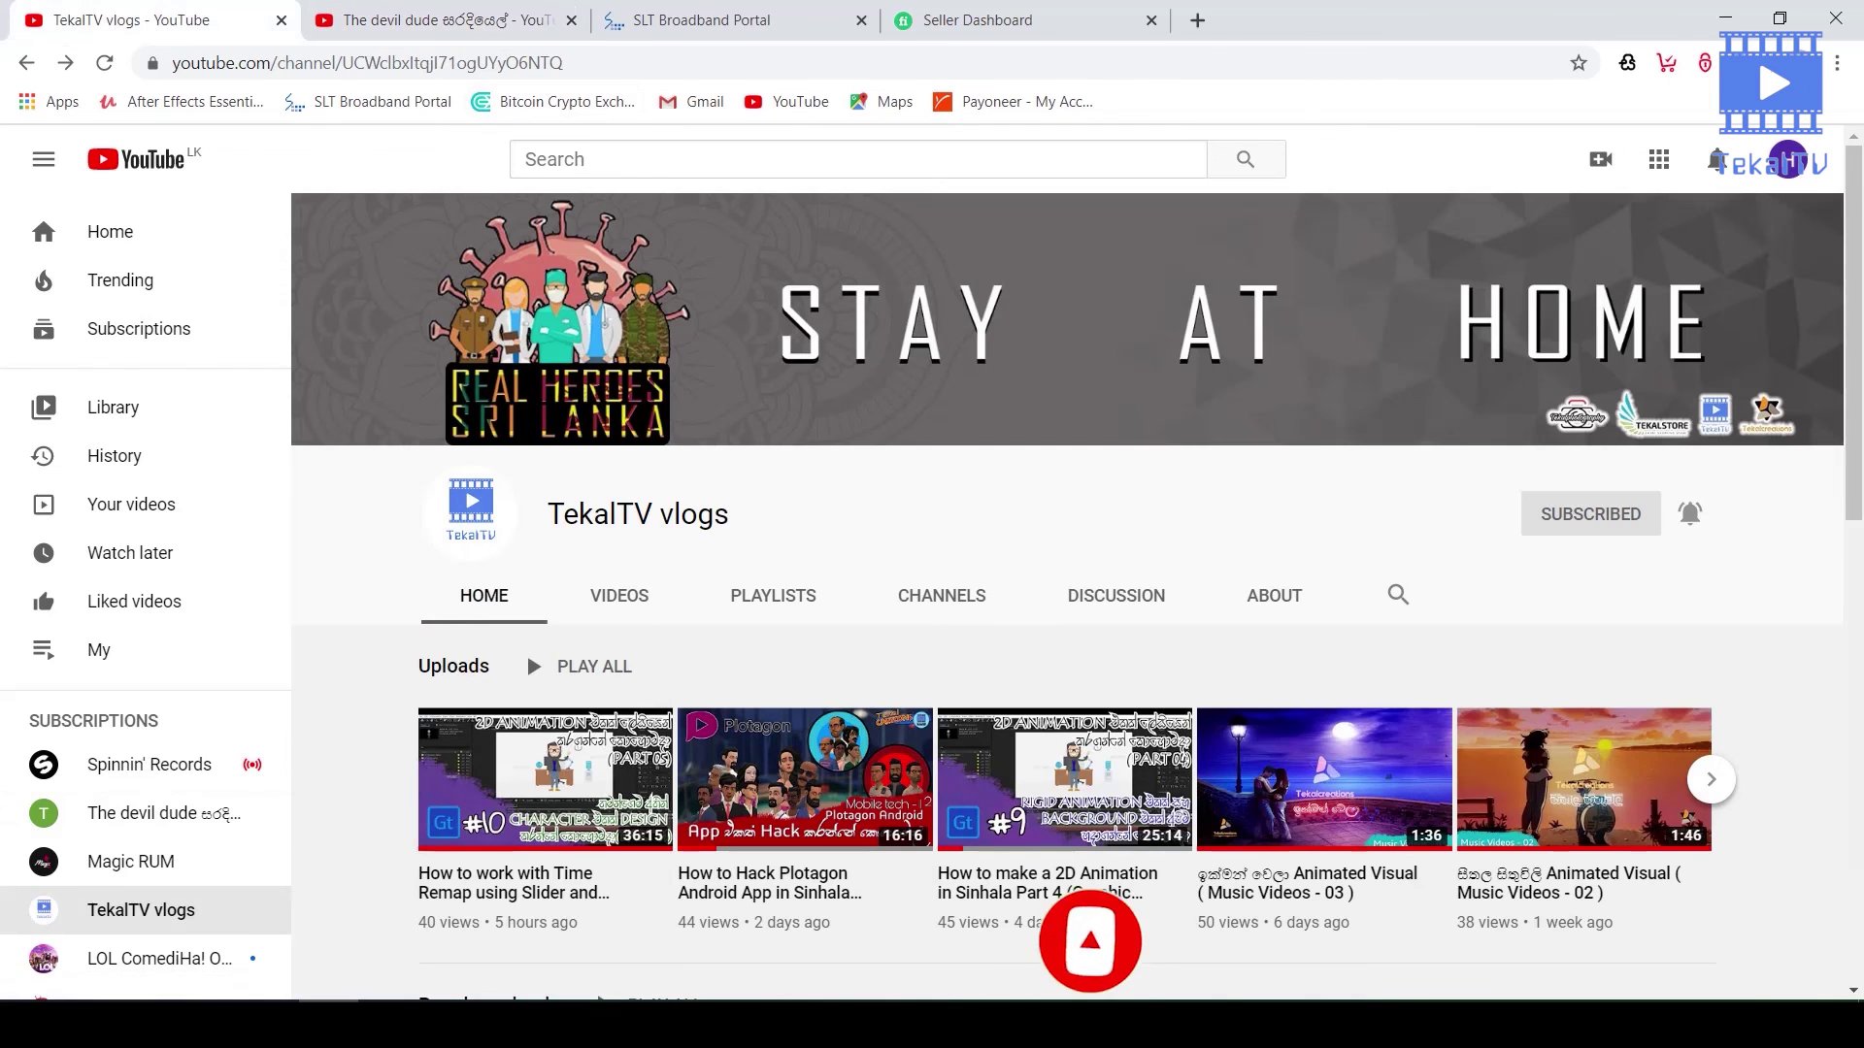
# Switch to the browser tab showing the YouTube channel home page
pyautogui.hotkey('ctrl', 'shift', 'Tab')
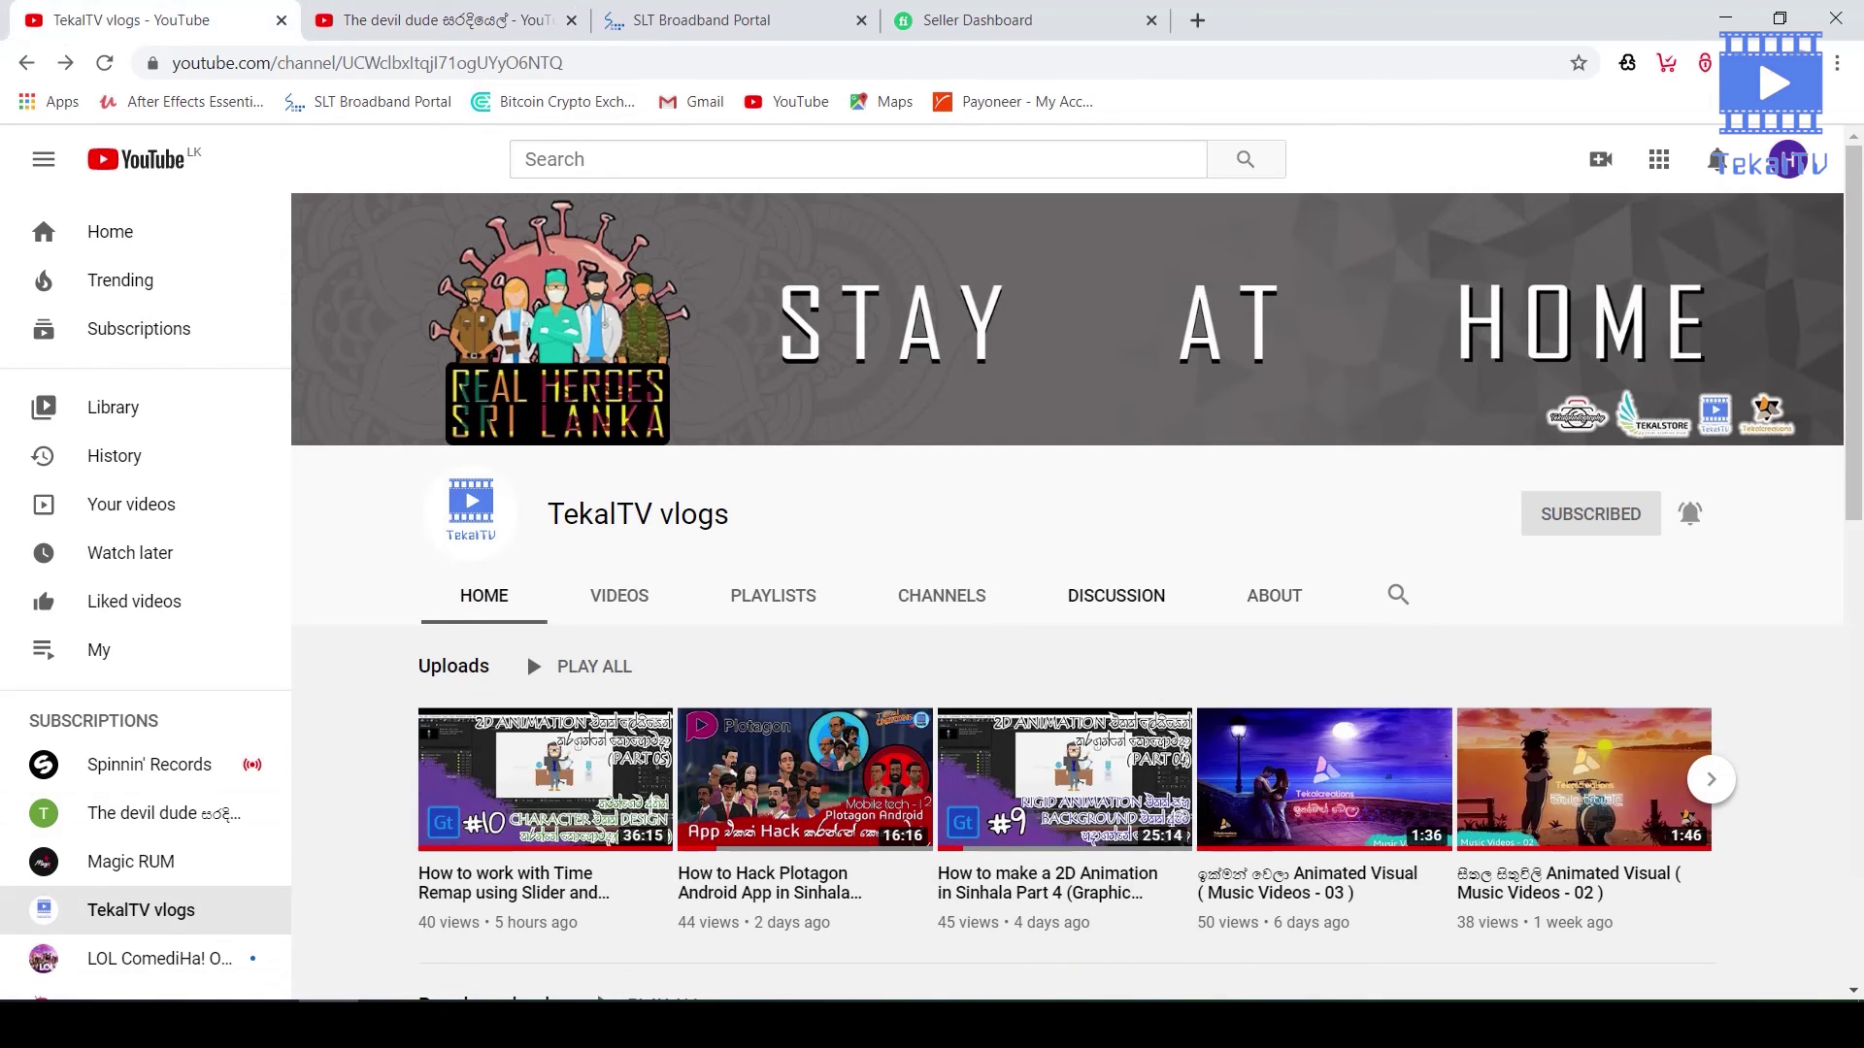